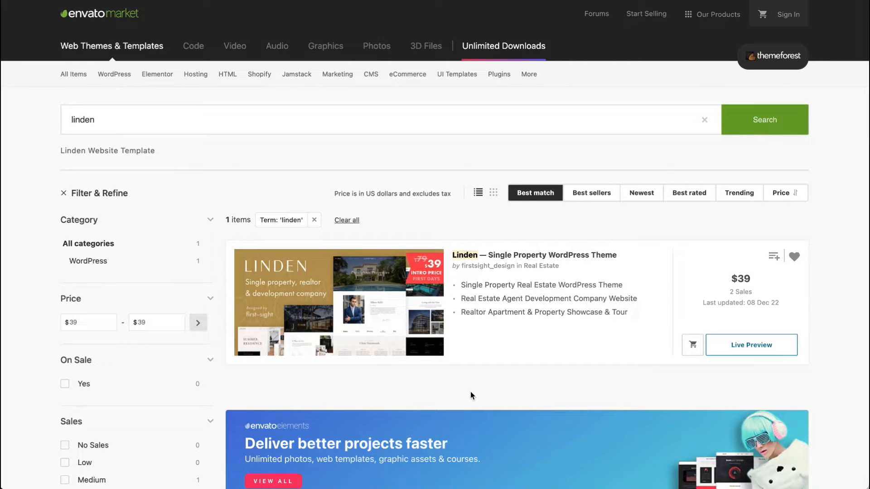
Step: Open the Linden — Single Property WordPress Theme listing and read through its details and demo previews
left_click(517, 254)
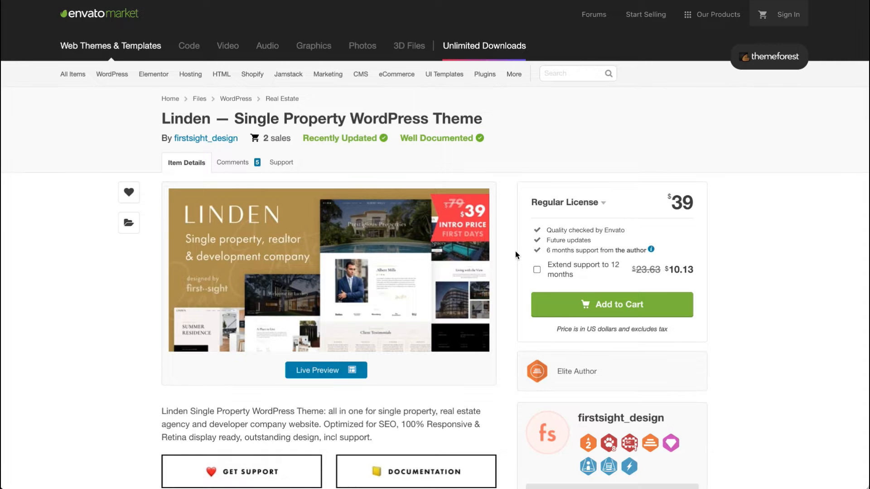
scroll(515, 255, "down", 3)
scroll(515, 251, "down", 4)
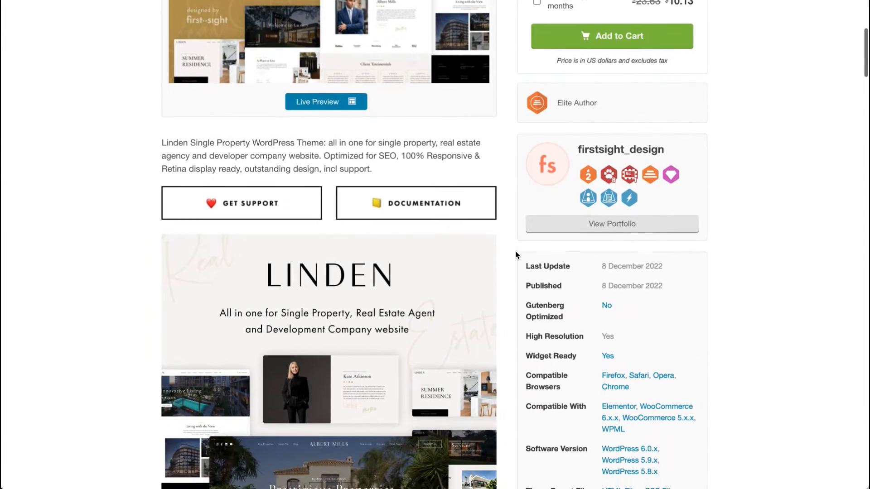
scroll(515, 251, "down", 3)
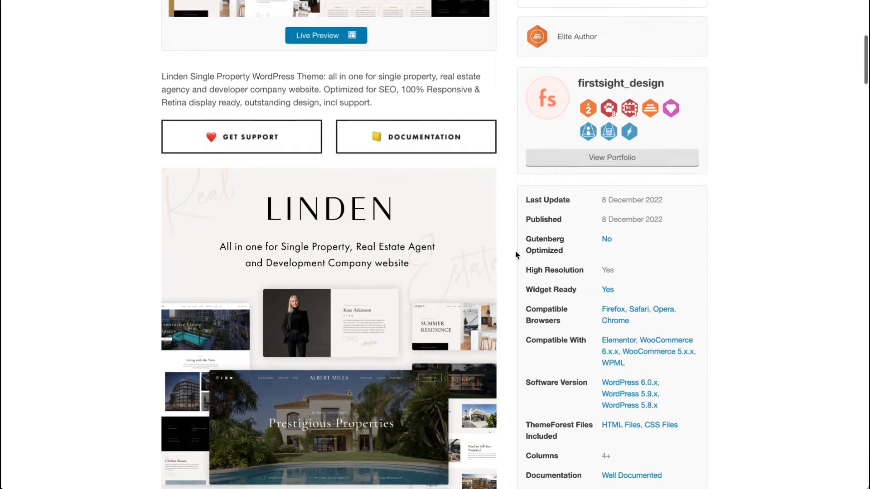
scroll(515, 254, "down", 1)
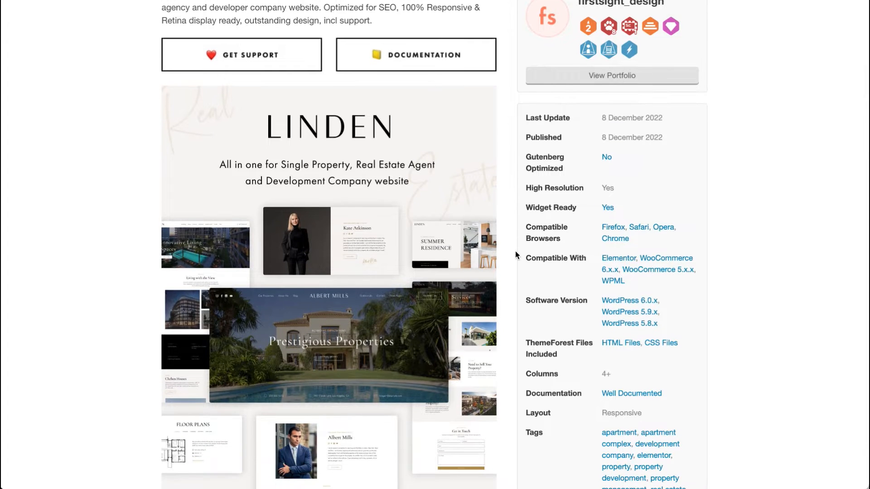
scroll(515, 255, "down", 4)
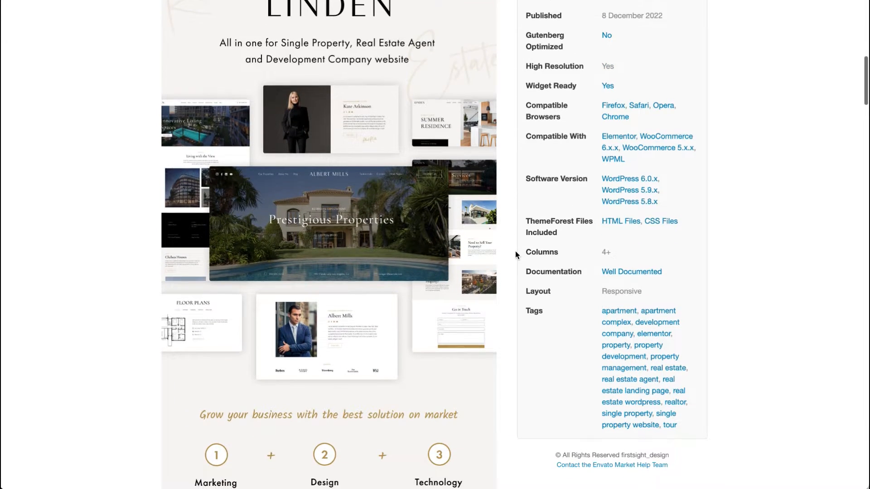
scroll(516, 255, "down", 2)
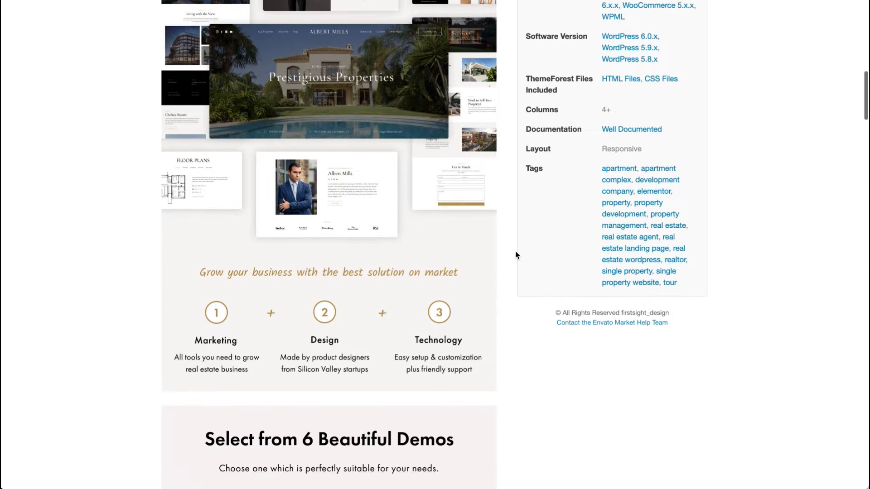
scroll(515, 255, "down", 4)
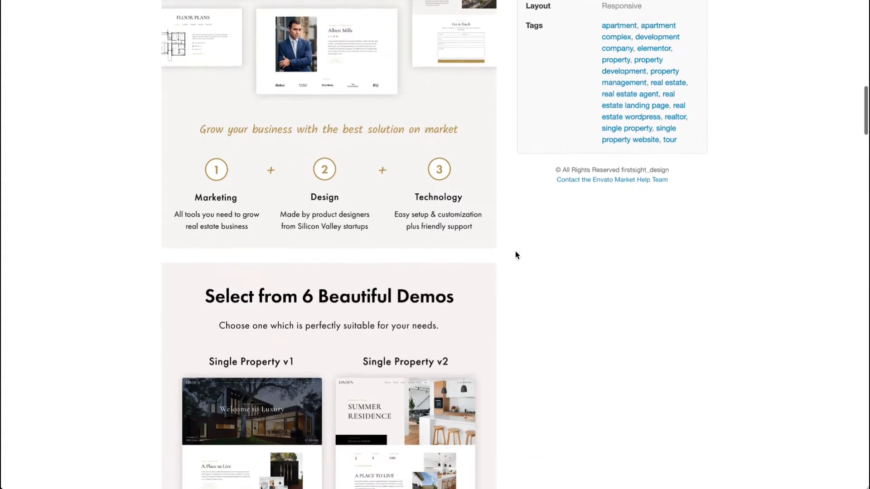
scroll(515, 255, "down", 2)
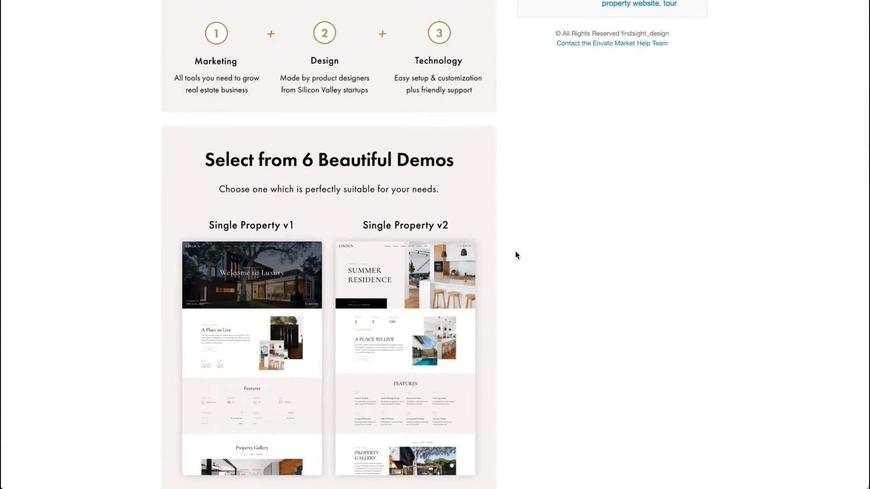
scroll(515, 255, "down", 4)
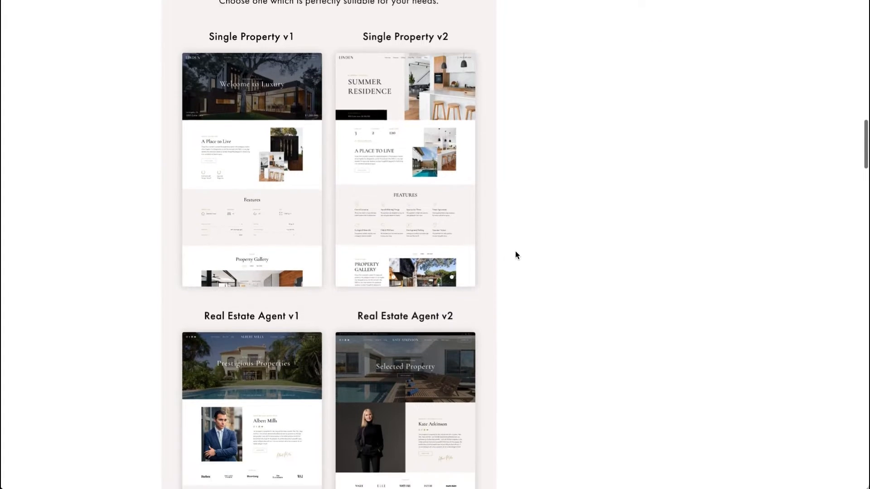
scroll(515, 256, "down", 2)
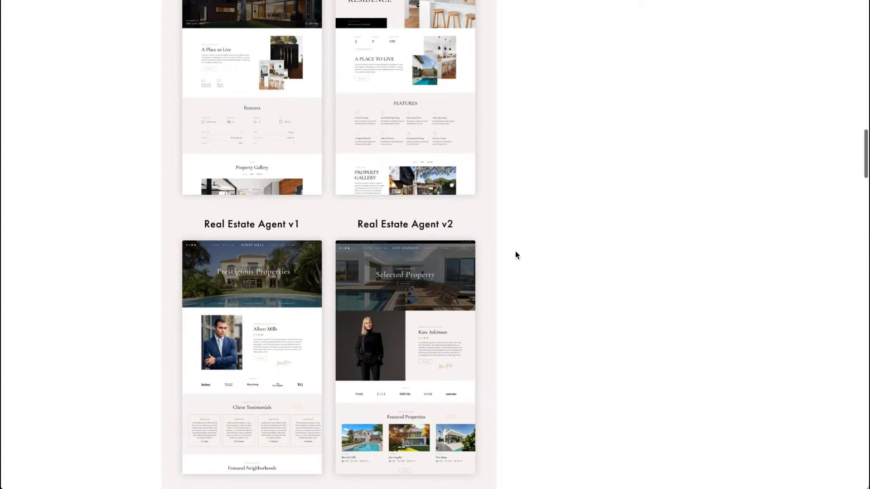
scroll(515, 255, "down", 3)
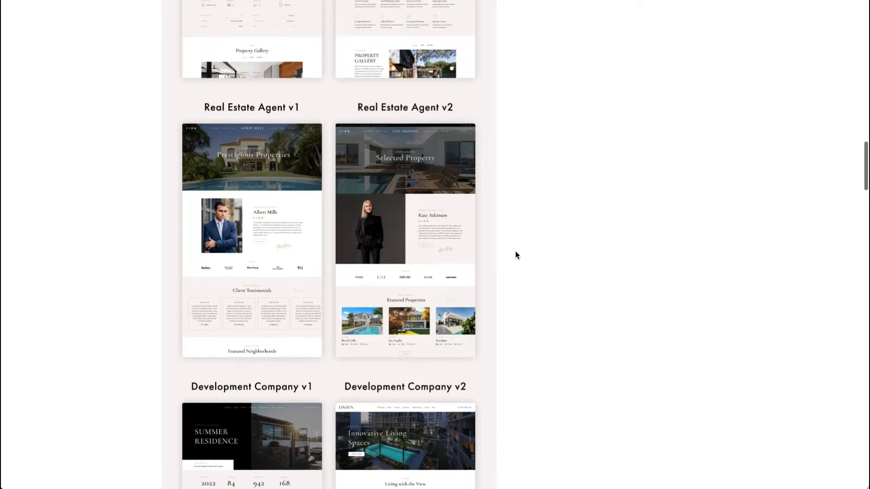
scroll(515, 255, "down", 2)
scroll(515, 255, "down", 2)
scroll(515, 255, "down", 2)
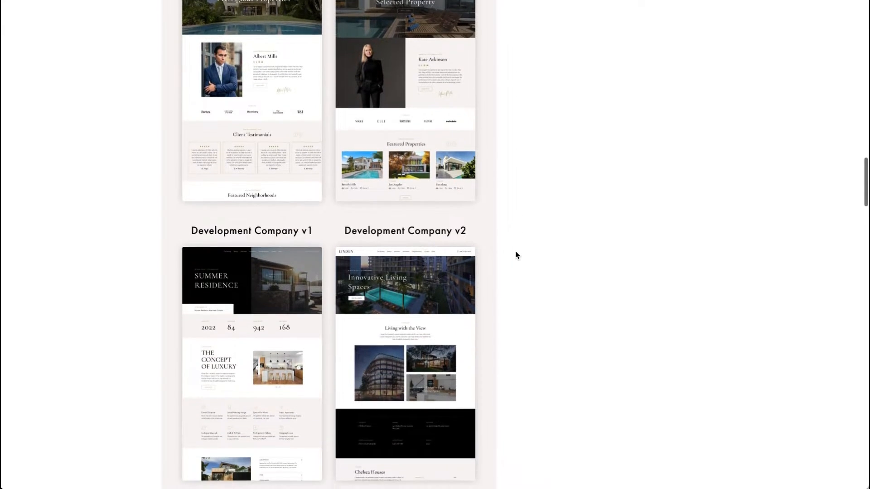
scroll(515, 255, "down", 1)
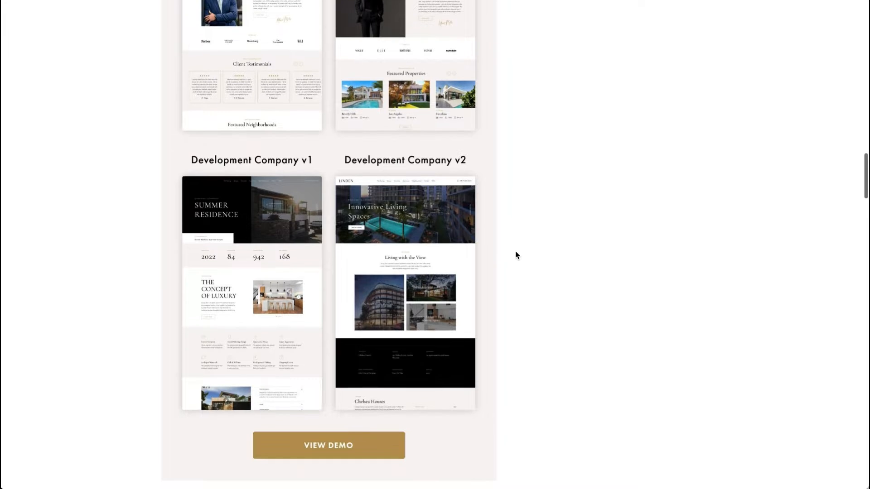
scroll(516, 255, "down", 4)
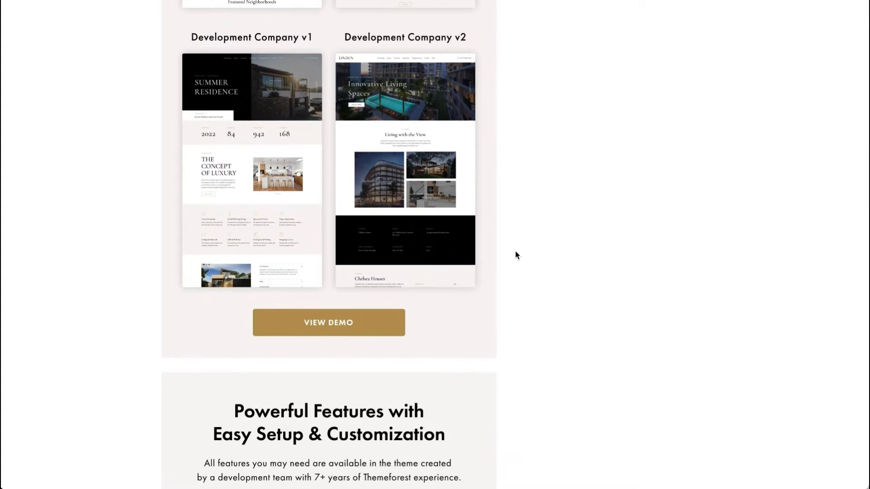
scroll(515, 255, "down", 5)
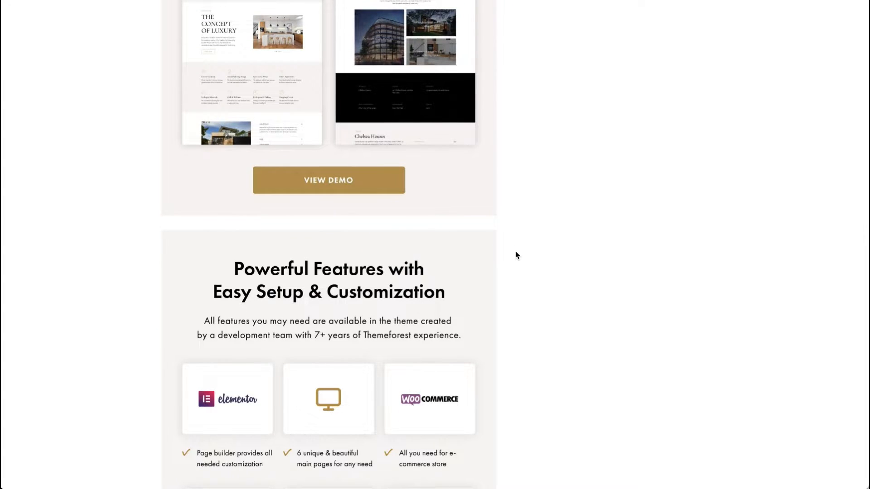
Step: Open the theme's Live Preview in a new tab and switch to that tab
scroll(515, 256, "up", 20)
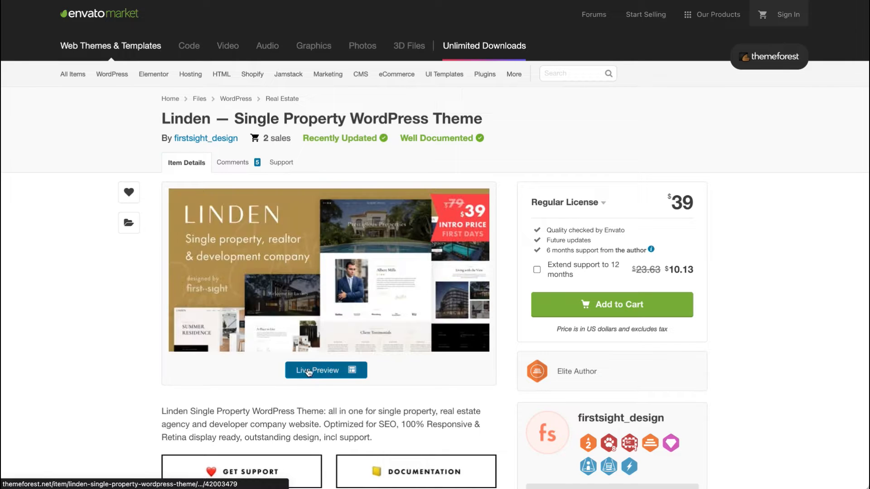
right_click(325, 374)
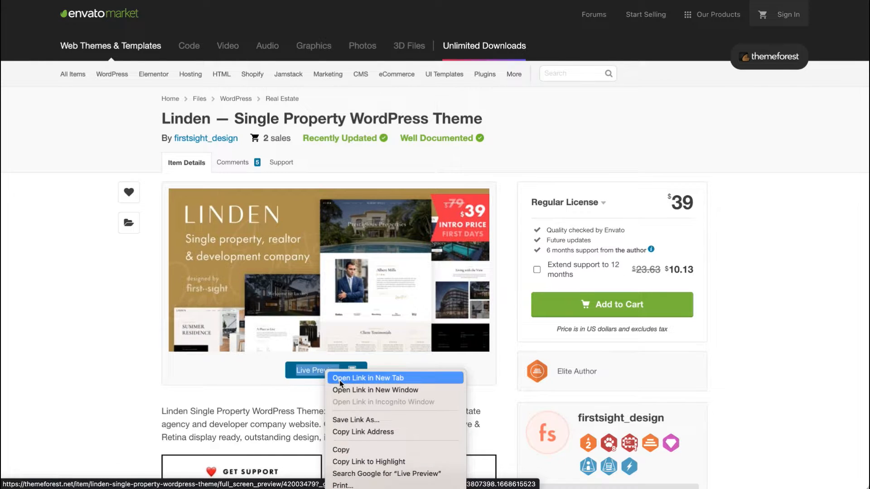
left_click(338, 378)
left_click(276, 1)
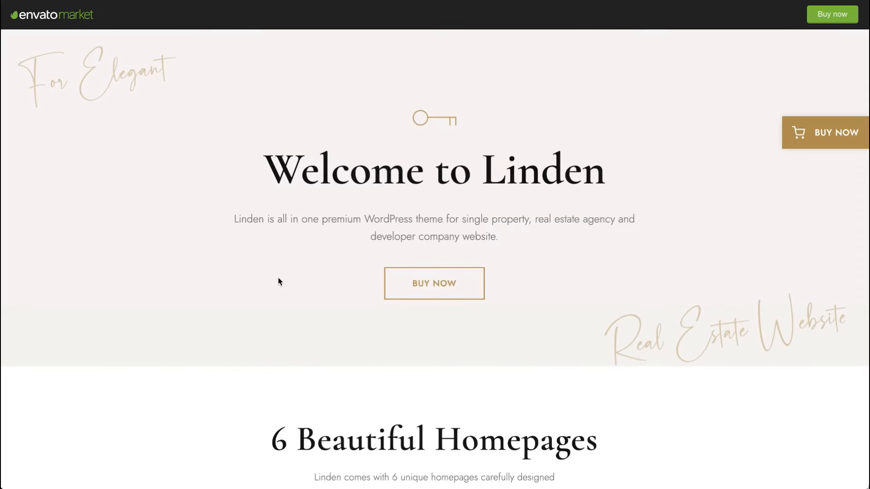
Step: Browse the Linden preview page, examining the six homepage demos and feature sections
scroll(278, 279, "down", 1)
scroll(279, 281, "down", 5)
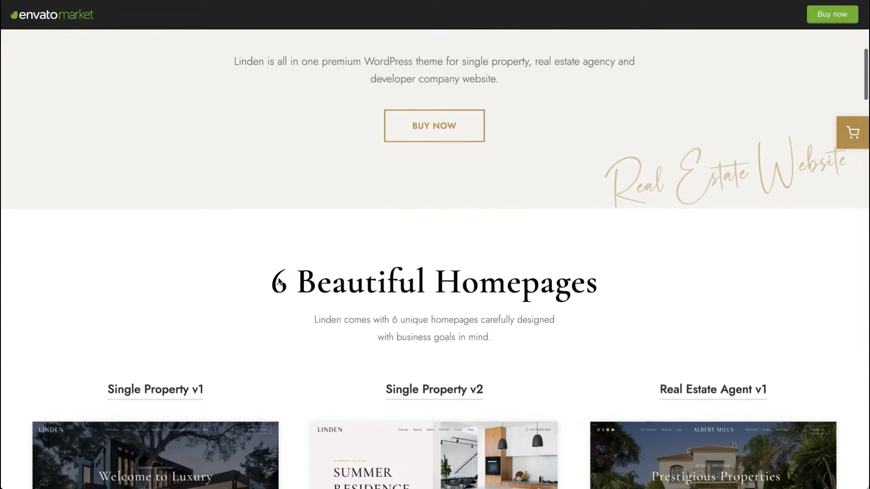
scroll(279, 282, "down", 1)
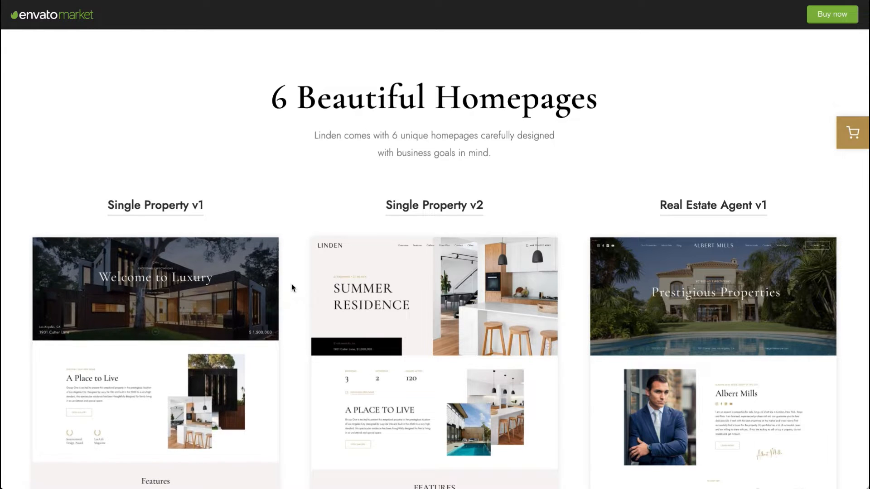
scroll(292, 285, "down", 2)
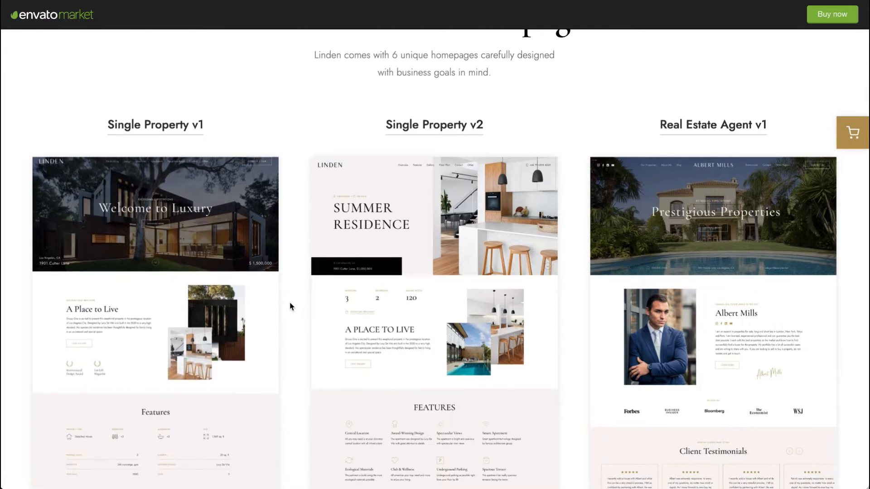
scroll(290, 307, "down", 1)
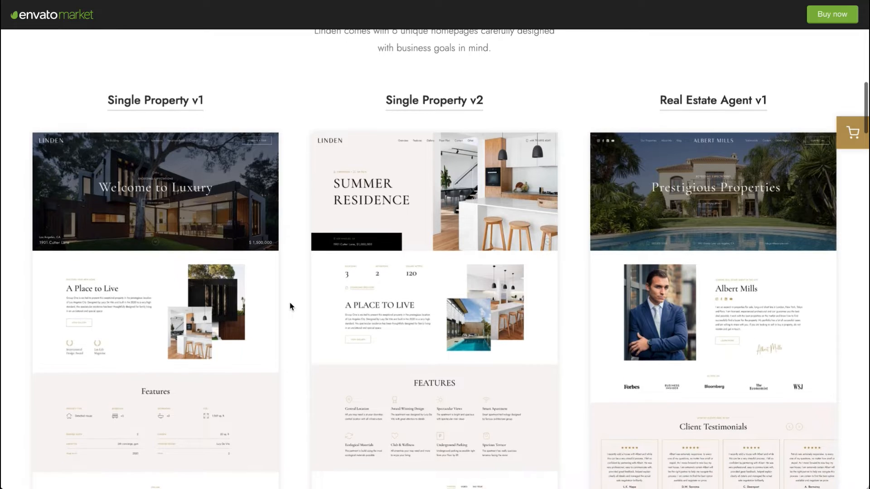
scroll(290, 306, "down", 2)
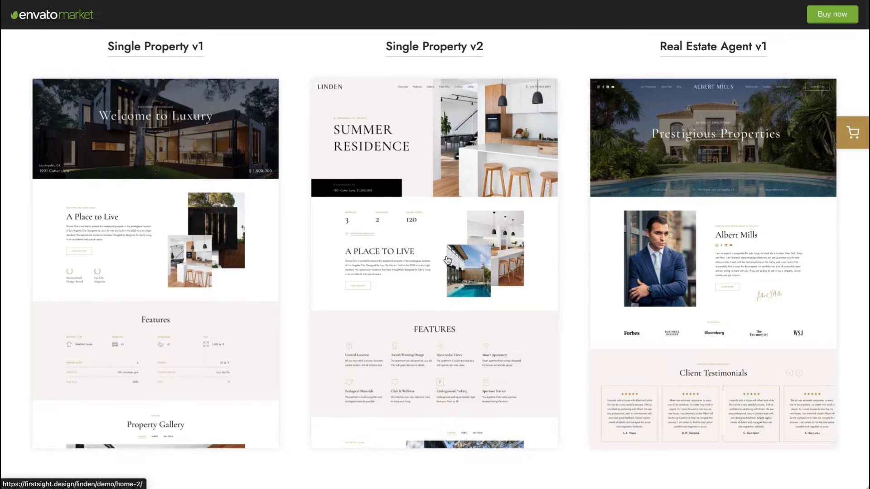
scroll(640, 267, "down", 12)
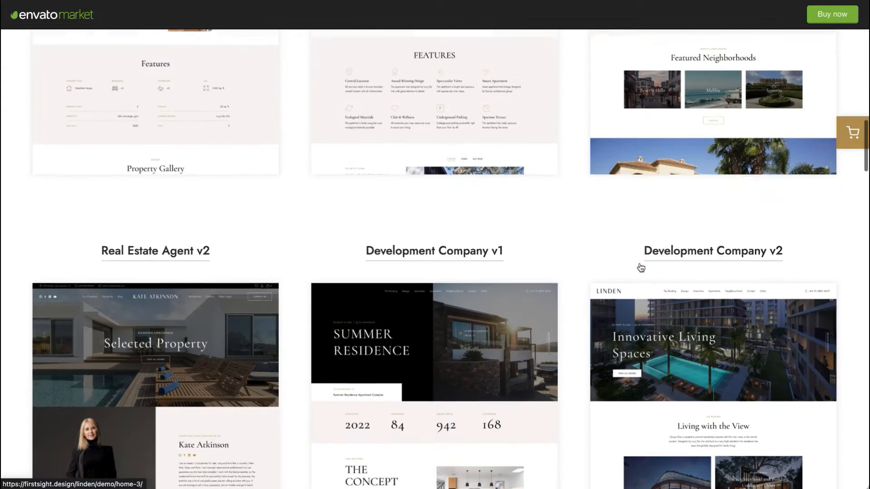
scroll(553, 323, "down", 10)
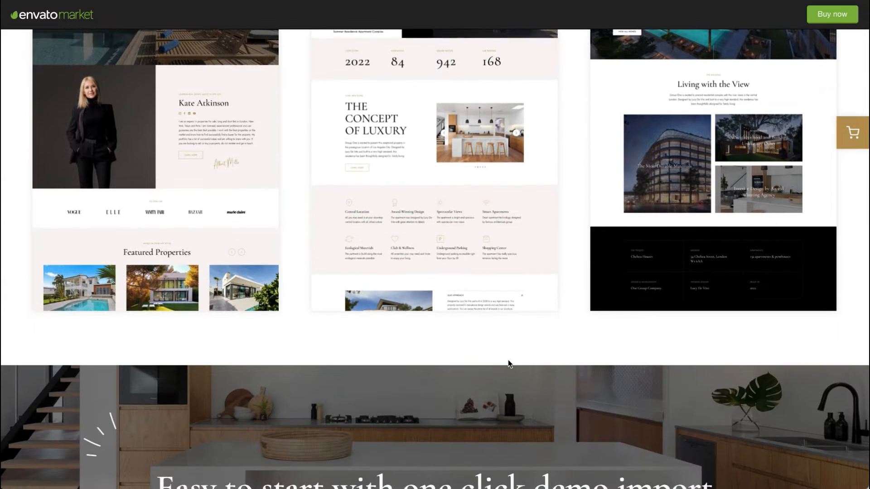
scroll(507, 363, "up", 7)
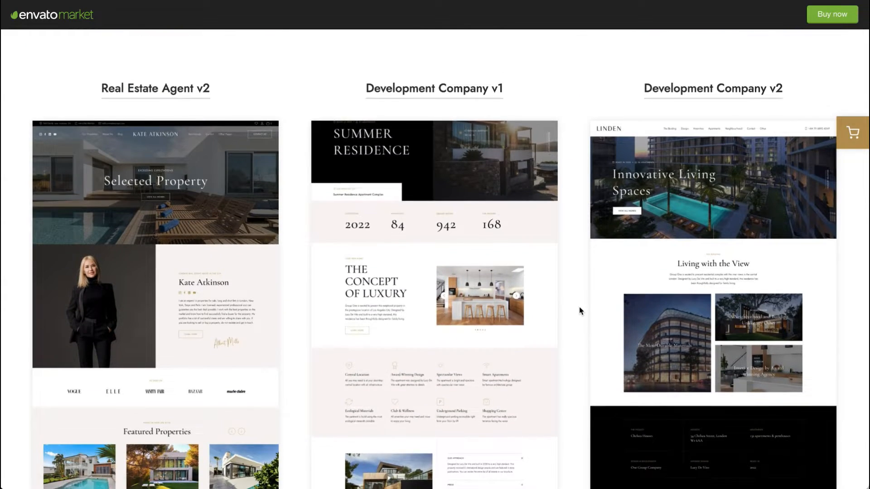
scroll(579, 306, "up", 12)
scroll(580, 311, "down", 9)
scroll(571, 357, "down", 20)
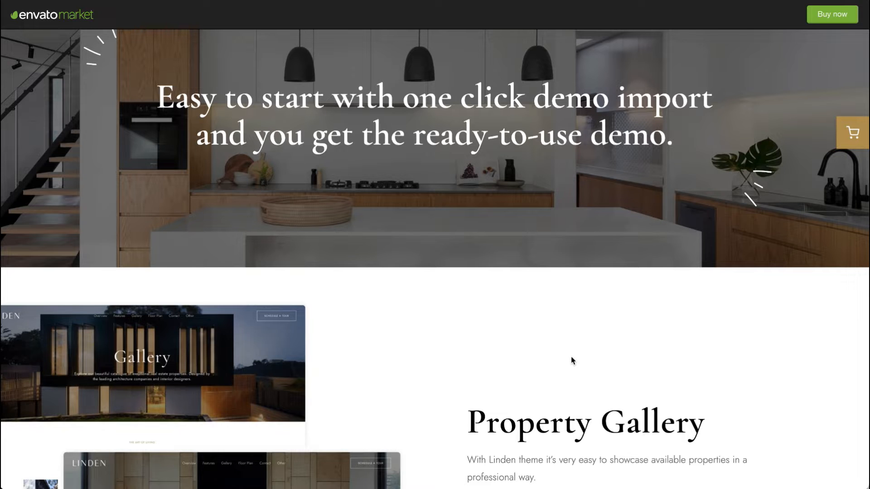
scroll(572, 361, "down", 5)
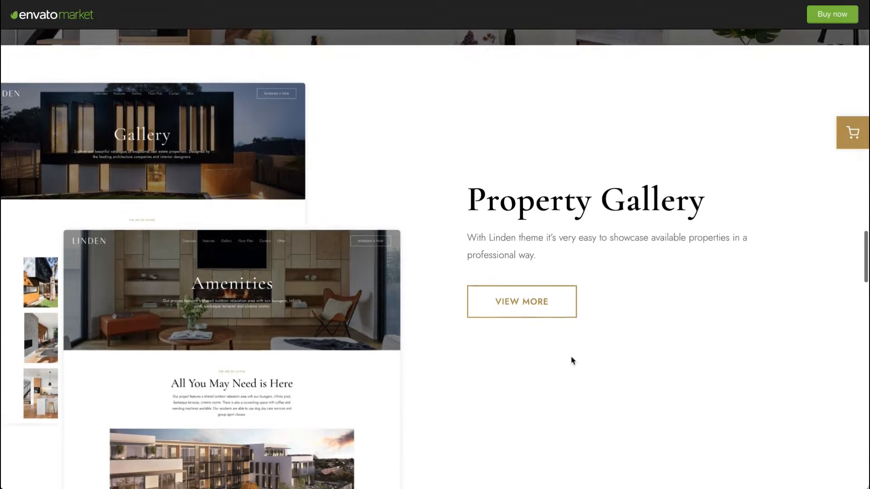
scroll(571, 360, "down", 5)
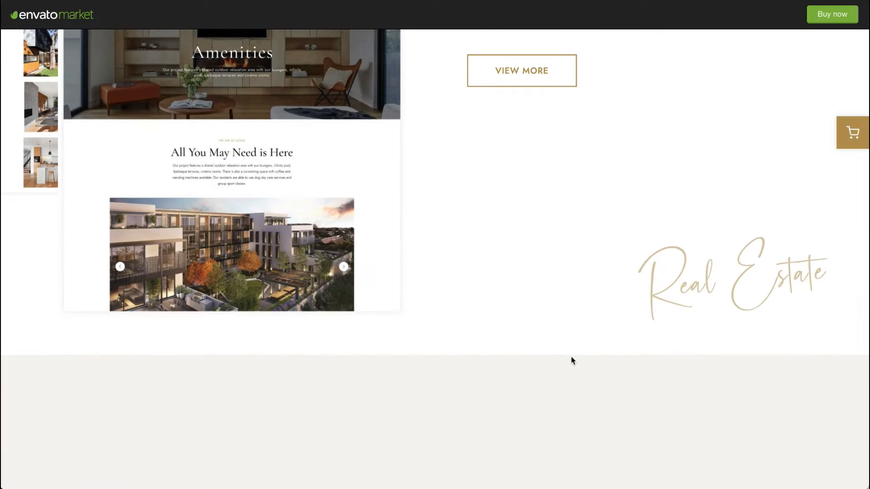
scroll(572, 361, "down", 1)
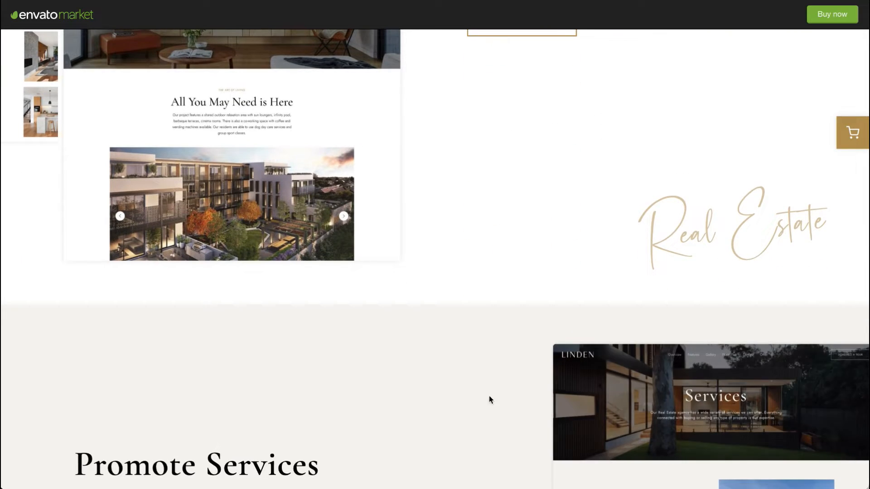
scroll(481, 403, "down", 2)
scroll(471, 409, "down", 6)
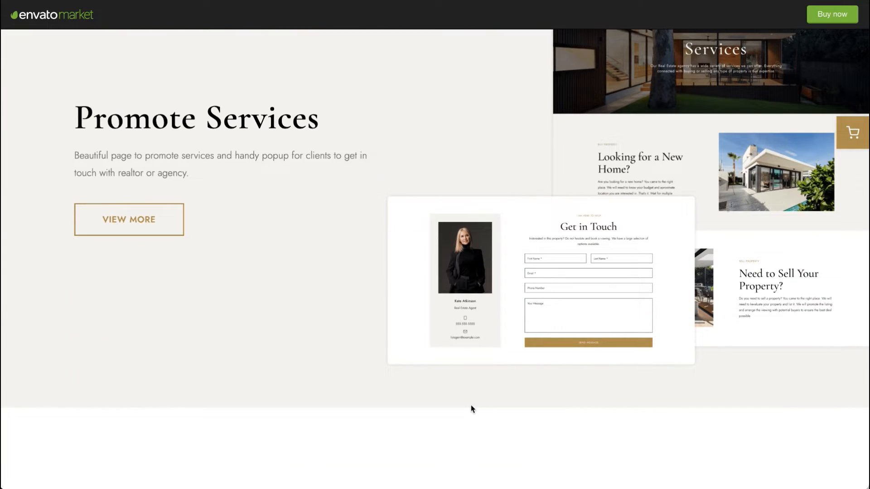
scroll(471, 409, "down", 9)
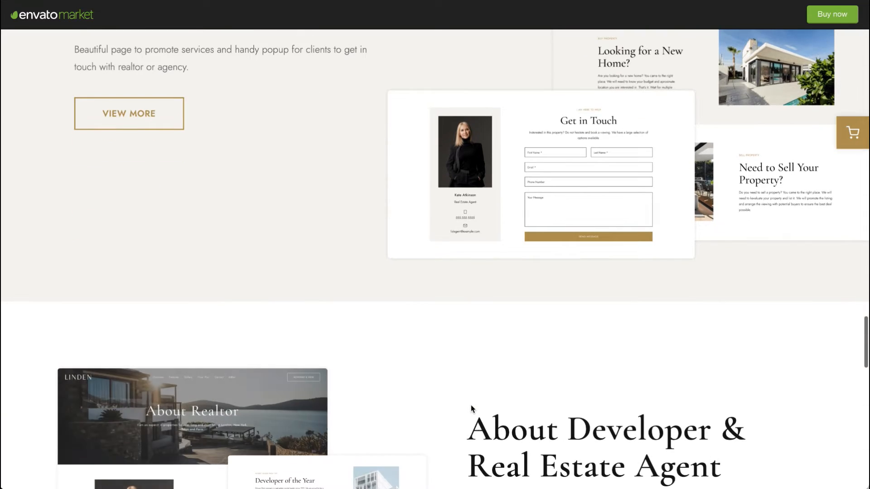
scroll(471, 409, "down", 3)
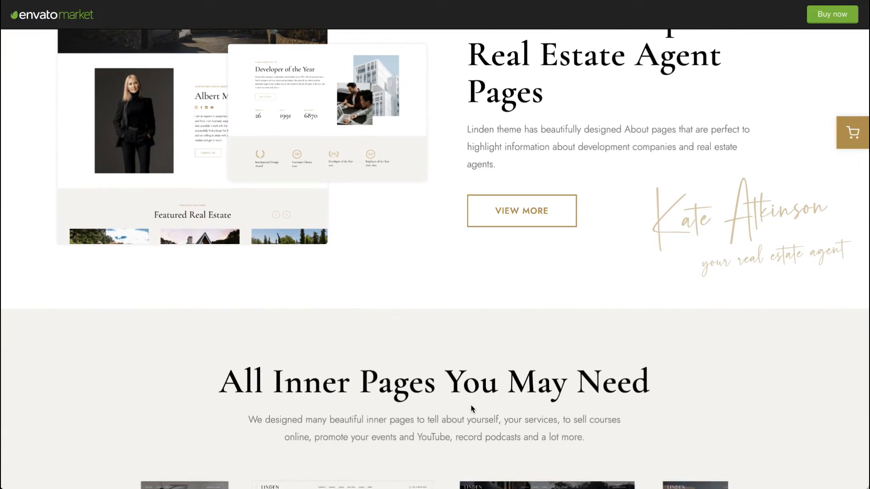
scroll(510, 327, "down", 8)
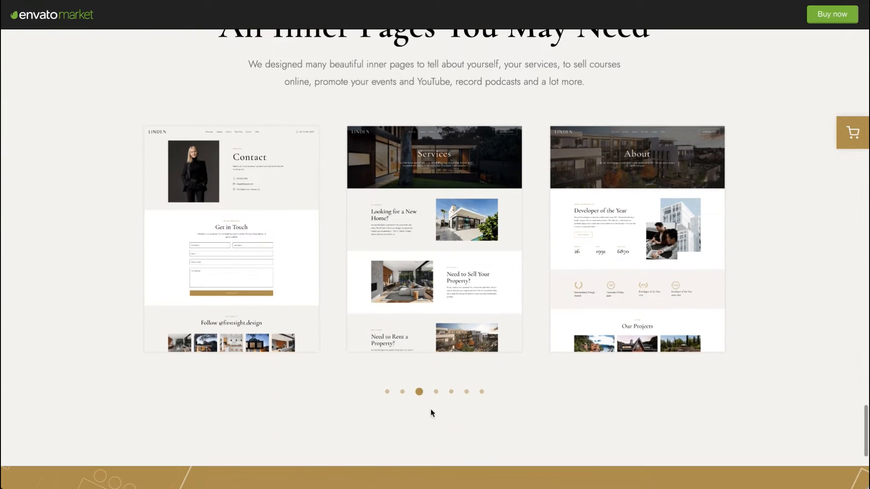
Step: Page through the inner pages carousel, then return to the homepage demos section
left_click(435, 392)
left_click(450, 392)
scroll(453, 397, "down", 4)
scroll(453, 397, "up", 20)
scroll(453, 396, "up", 8)
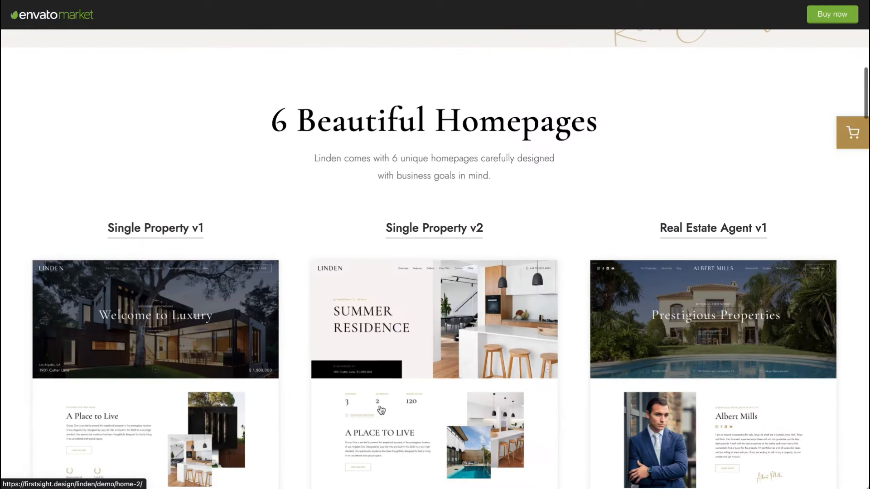
Step: Open the Single Property v1 demo and scroll through its homepage sections down to the footer
left_click(205, 320)
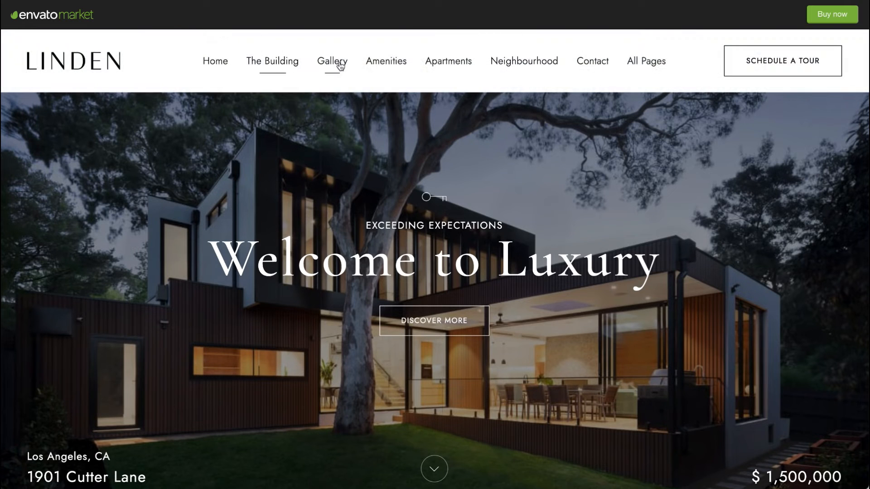
mouse_move(637, 70)
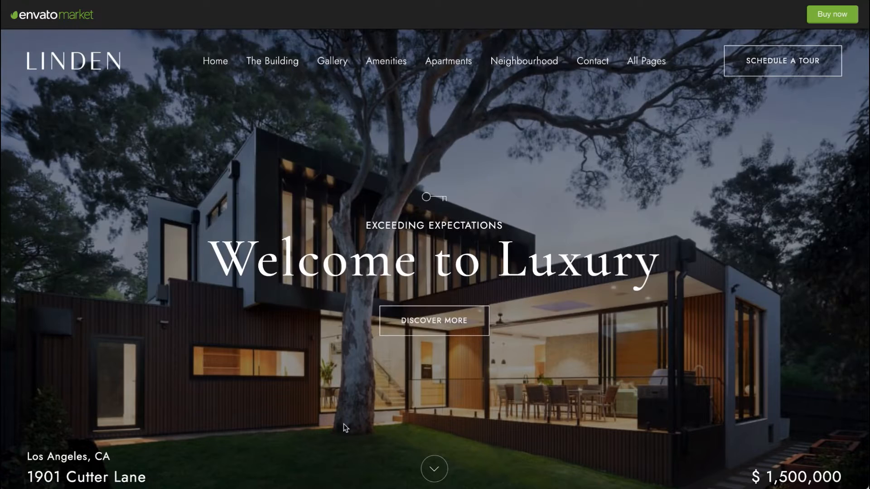
left_click(442, 469)
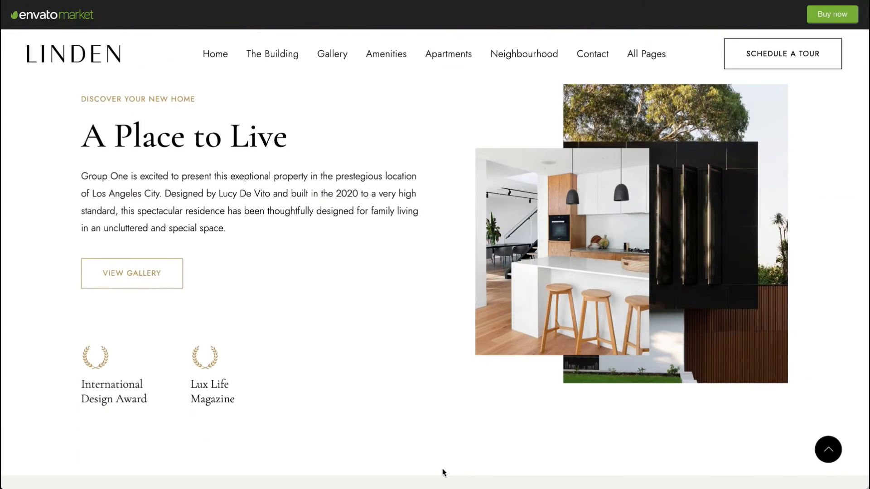
scroll(442, 468, "down", 10)
scroll(444, 473, "down", 15)
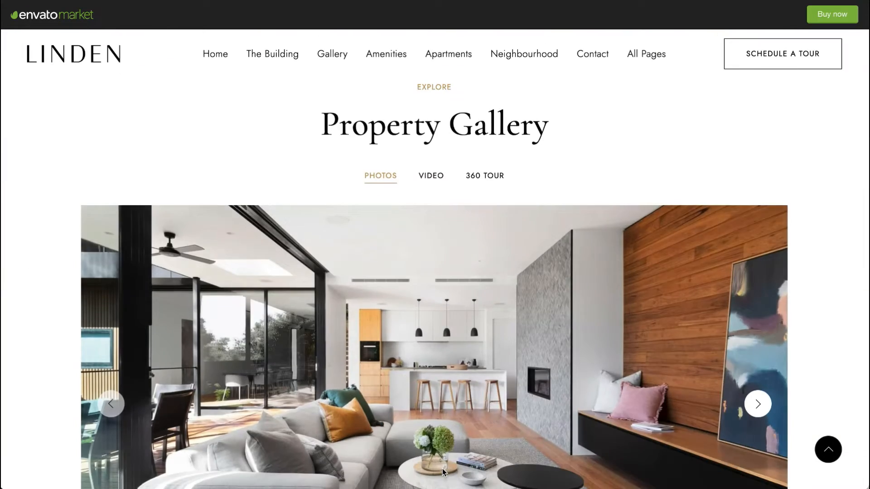
scroll(443, 469, "down", 20)
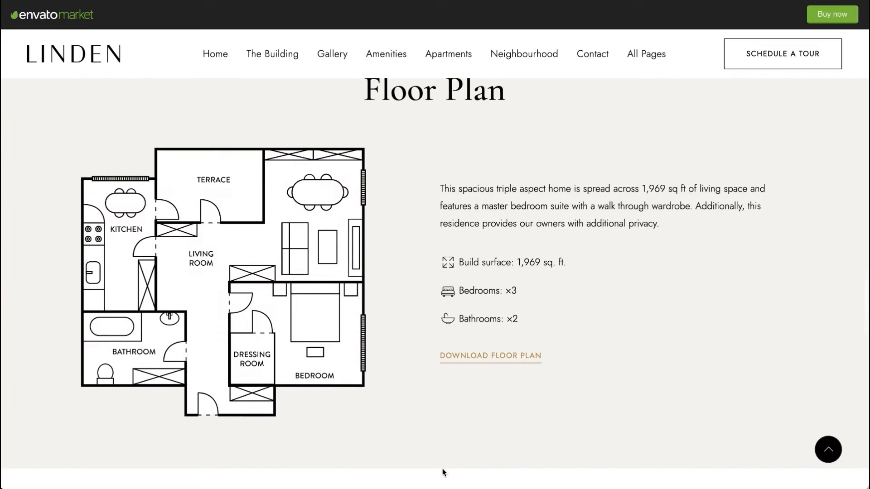
scroll(443, 471, "down", 6)
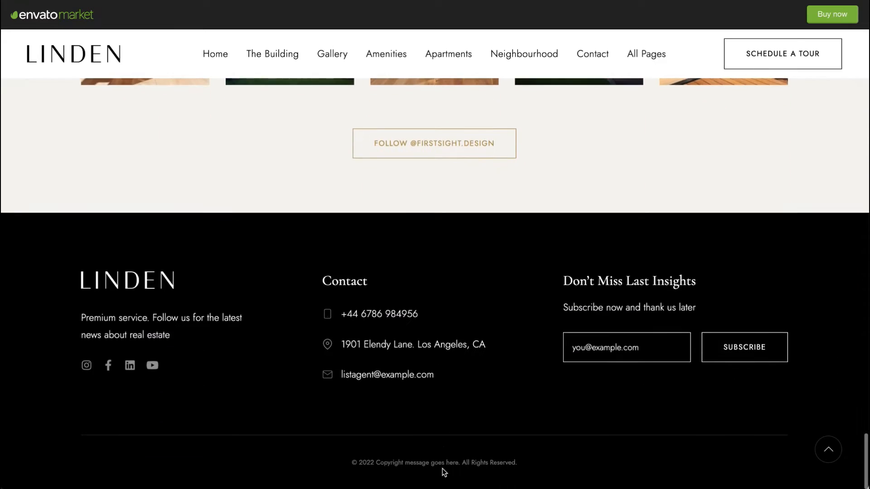
scroll(443, 470, "up", 5)
scroll(391, 374, "down", 5)
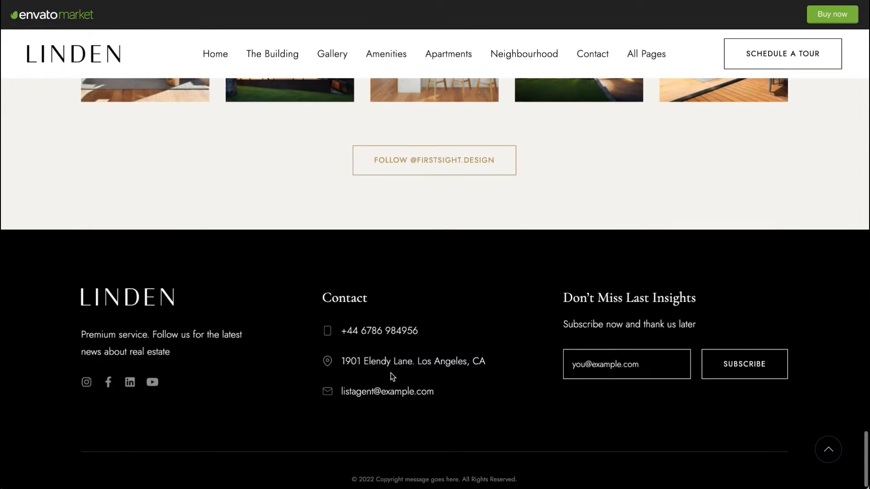
scroll(391, 374, "up", 14)
scroll(391, 374, "up", 15)
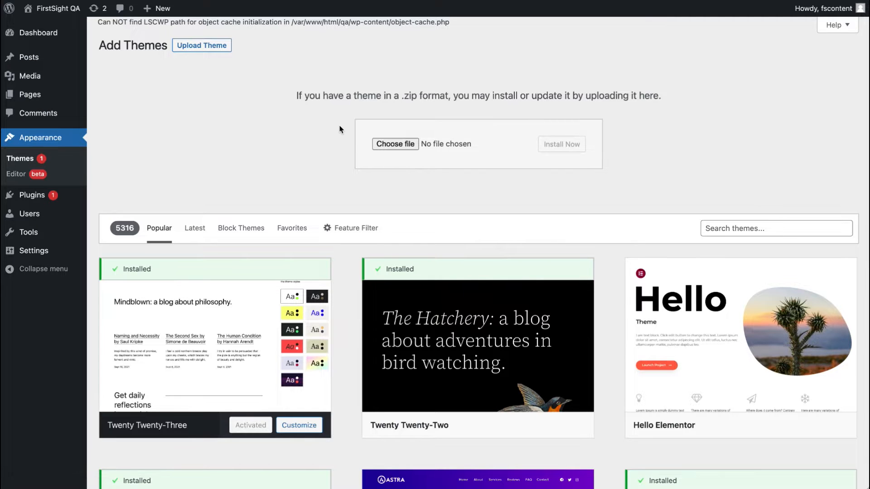
Step: Upload the linden.zip theme file and install it
left_click(190, 51)
left_click(190, 51)
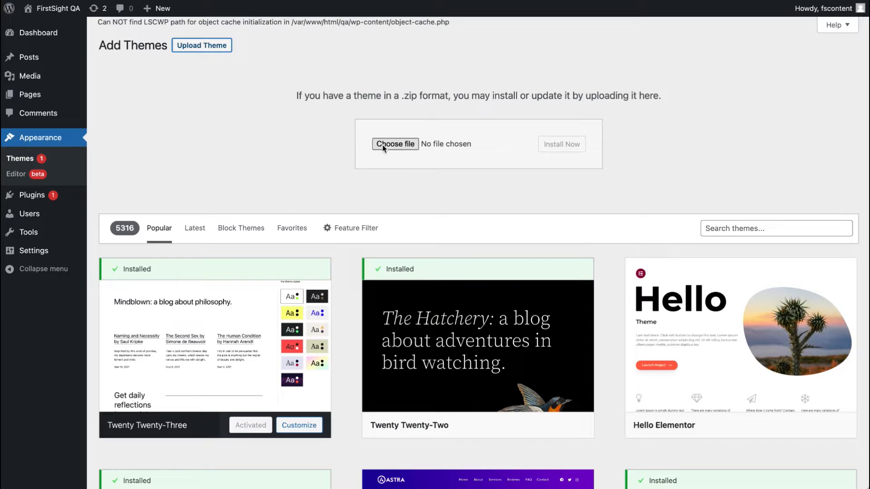
left_click(395, 144)
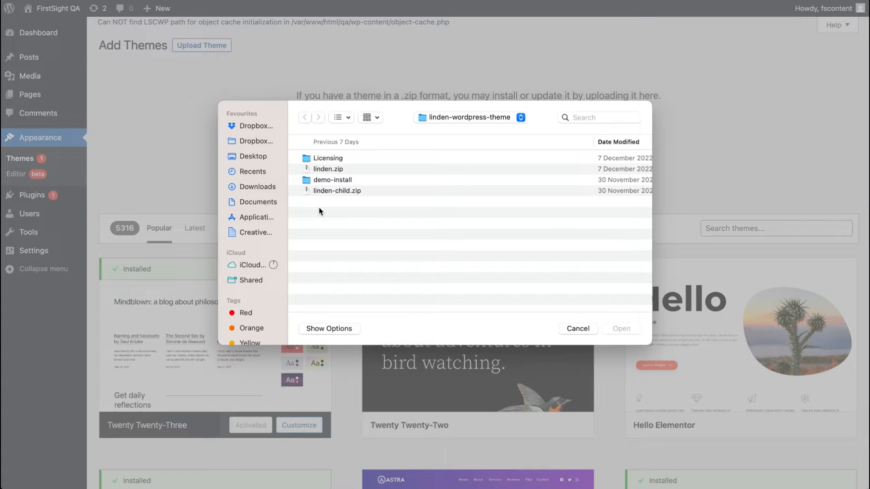
left_click(334, 170)
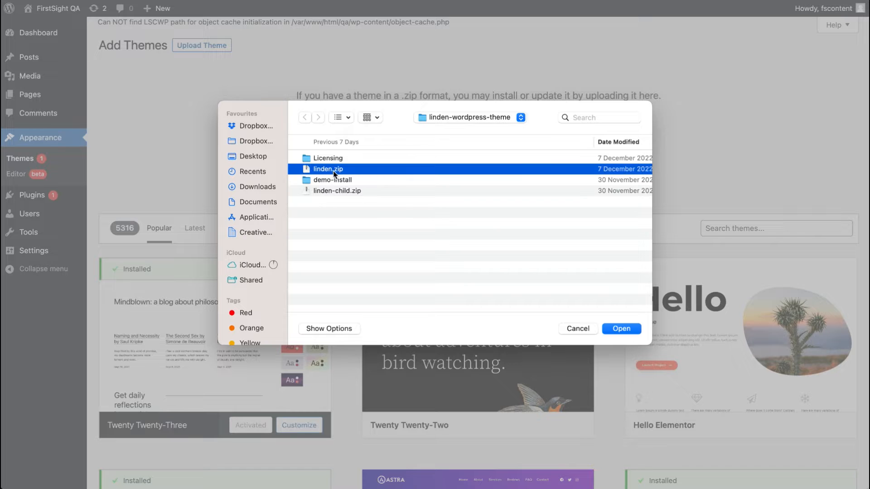
left_click(627, 330)
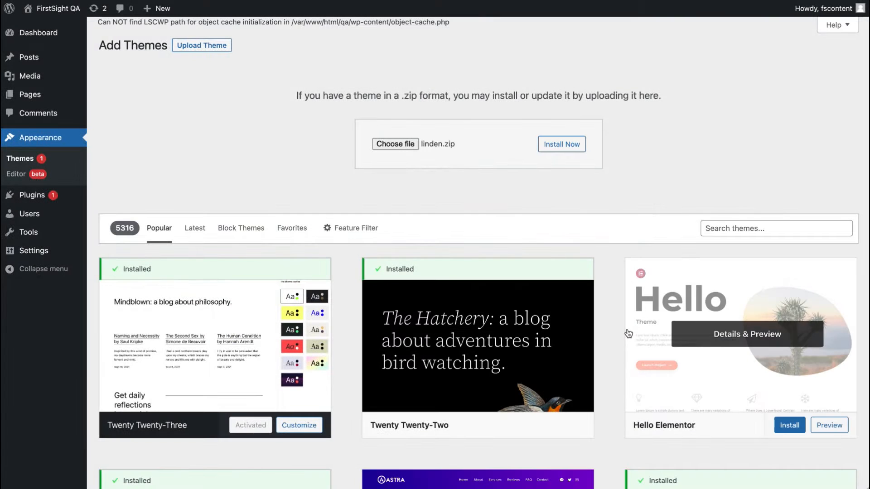
left_click(569, 150)
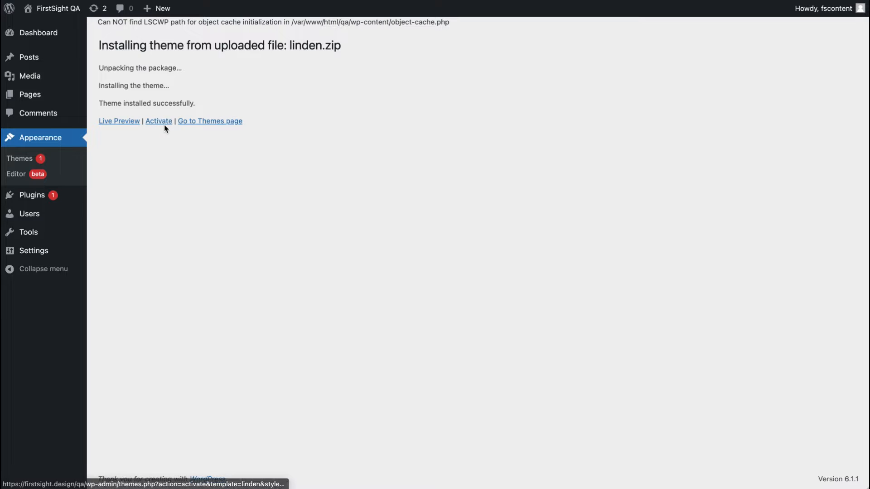
Step: Upload and install the linden-child.zip child theme, then activate it
left_click(22, 159)
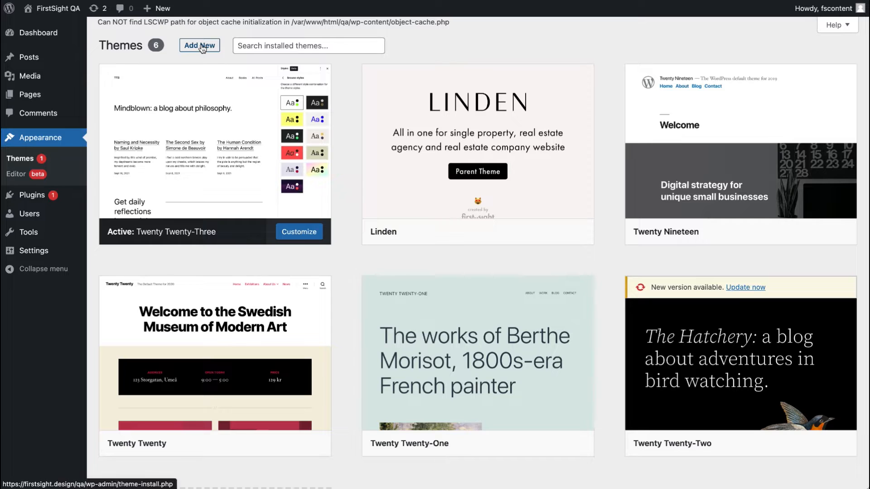
left_click(202, 46)
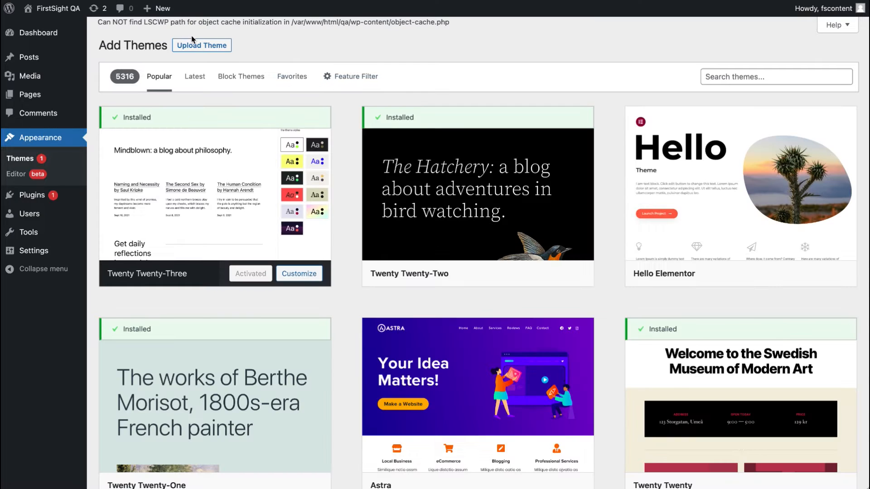
left_click(224, 44)
left_click(397, 144)
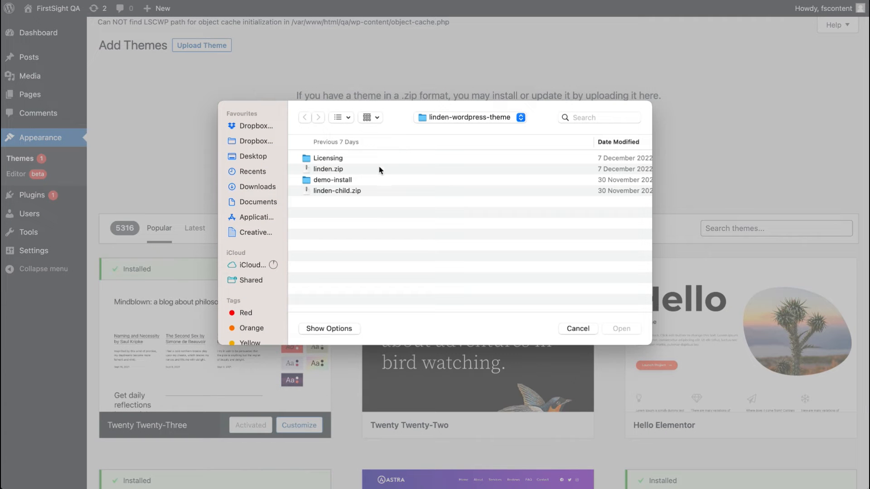
left_click(338, 191)
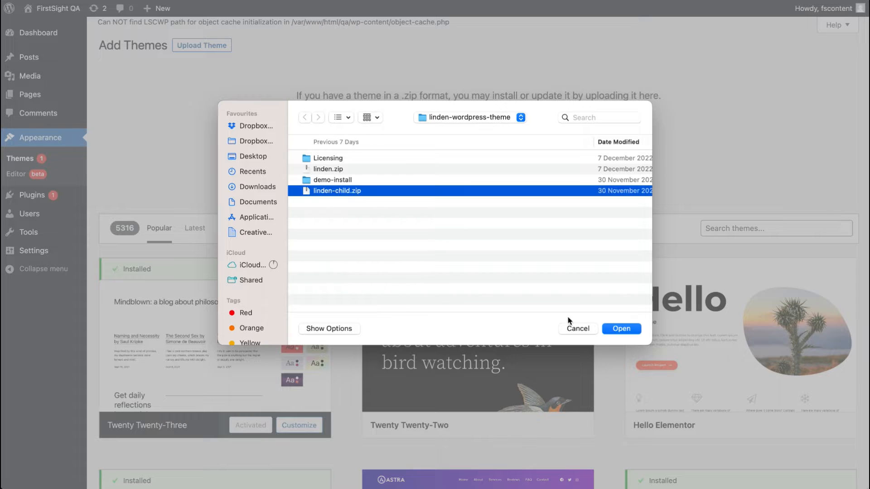
left_click(621, 329)
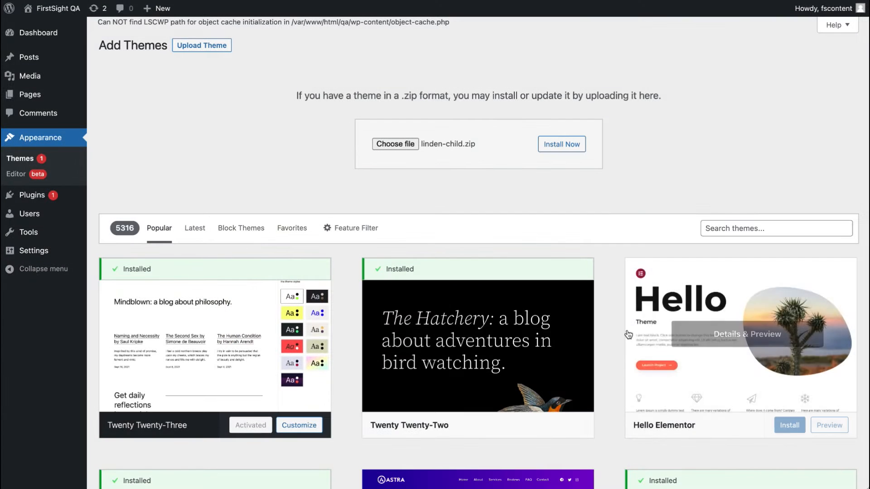
left_click(567, 146)
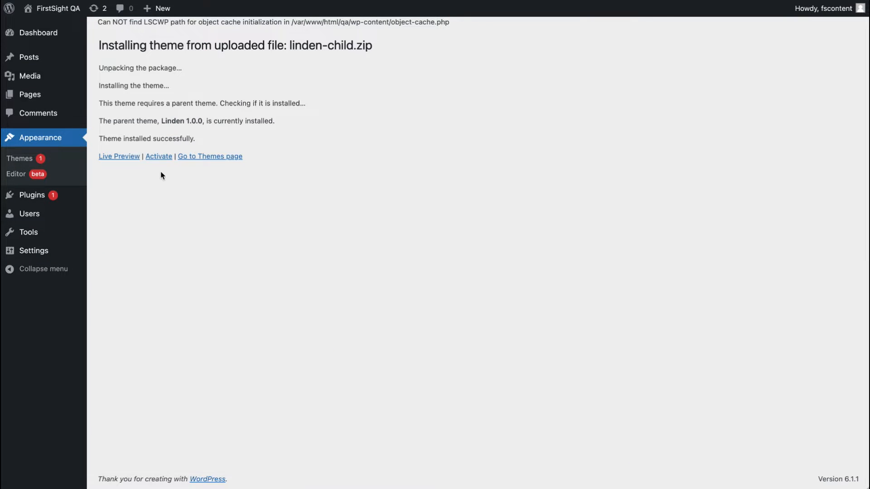
left_click(170, 159)
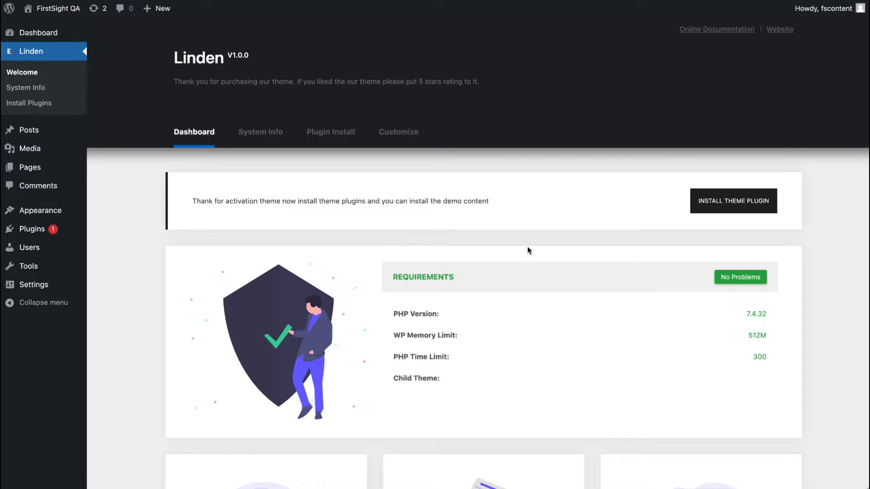
Step: Open the theme's plugin installer, select all recommended plugins and bulk Install them
left_click(744, 211)
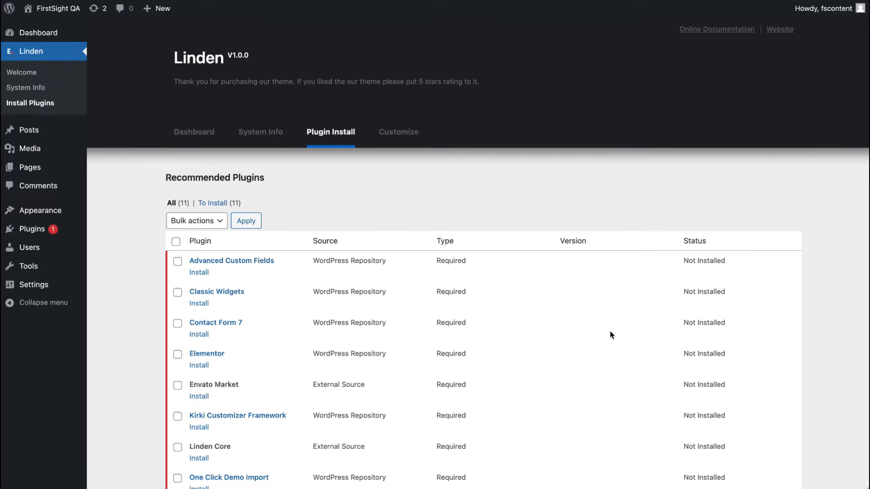
left_click(177, 244)
scroll(261, 295, "down", 4)
scroll(195, 235, "up", 4)
left_click(189, 218)
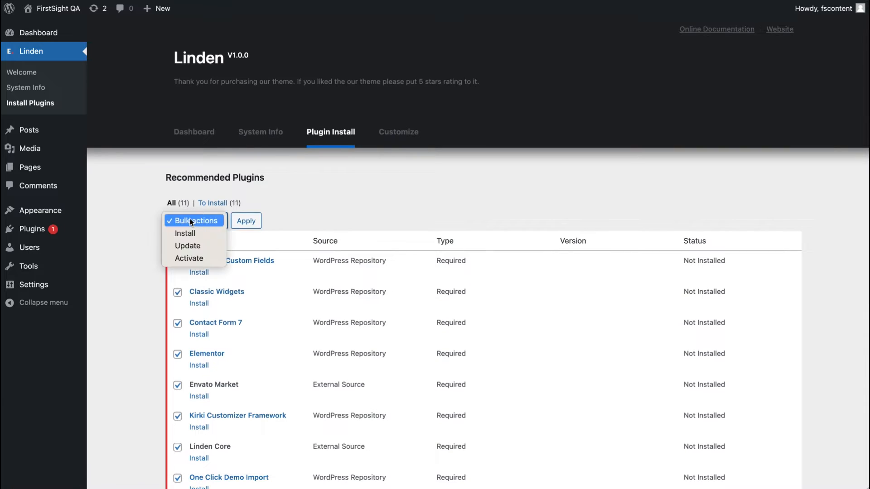
left_click(192, 234)
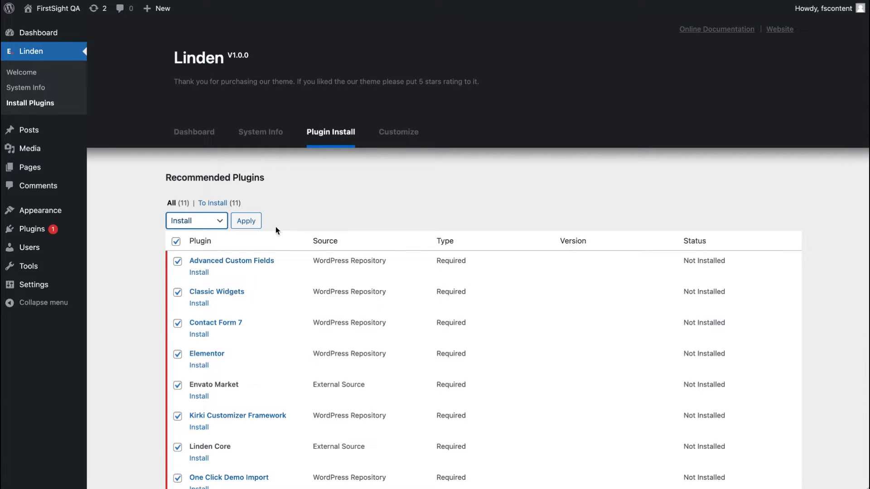
left_click(246, 222)
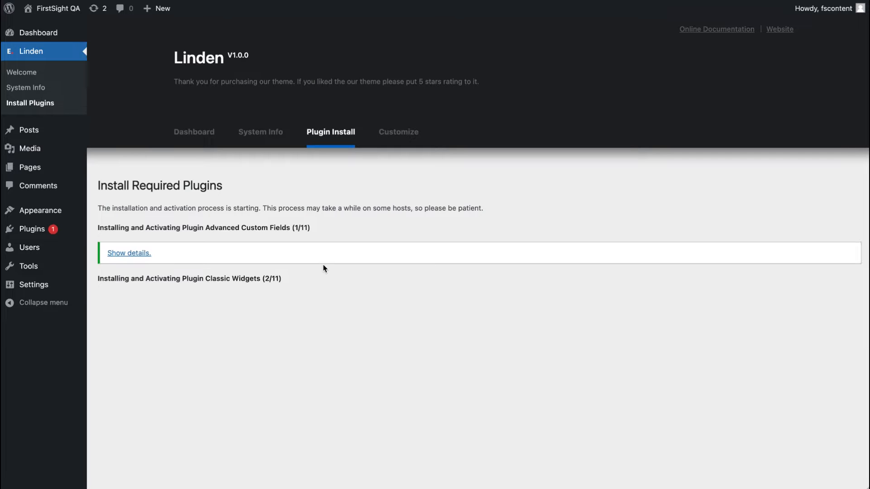
Step: Return to the dashboard once the plugin installations finish and close the Elementor setup wizard
scroll(323, 268, "down", 3)
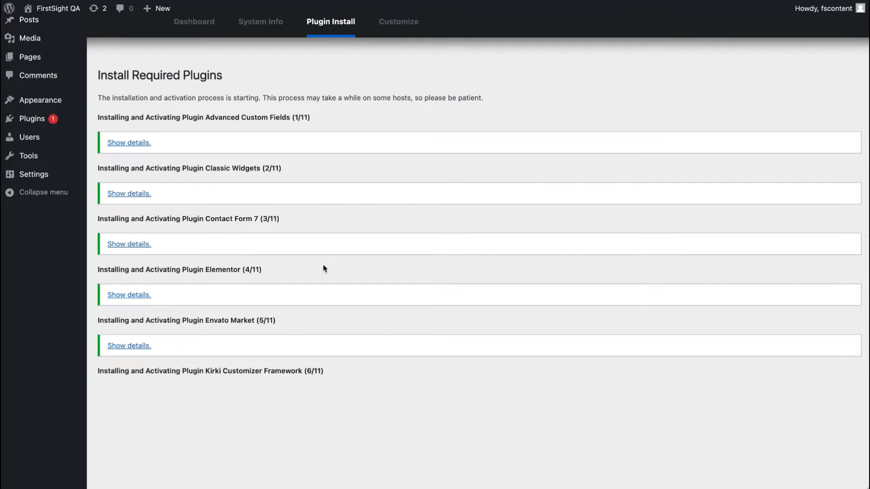
scroll(323, 268, "down", 3)
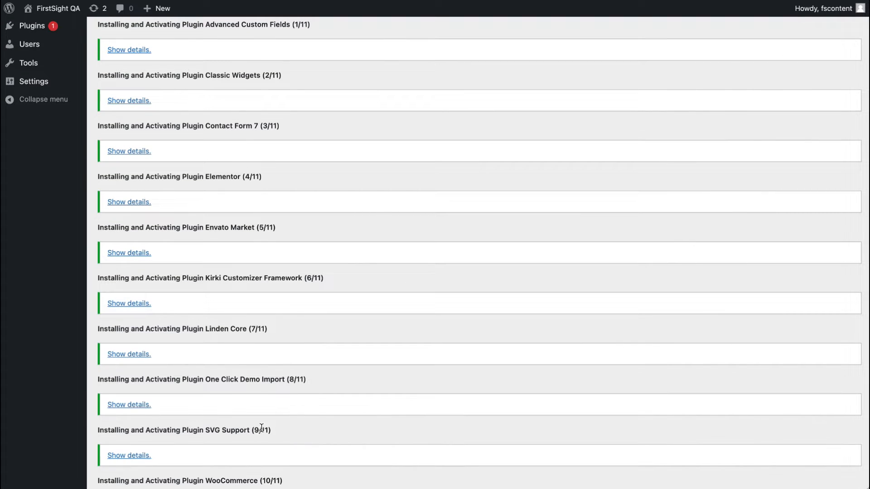
scroll(265, 432, "down", 1)
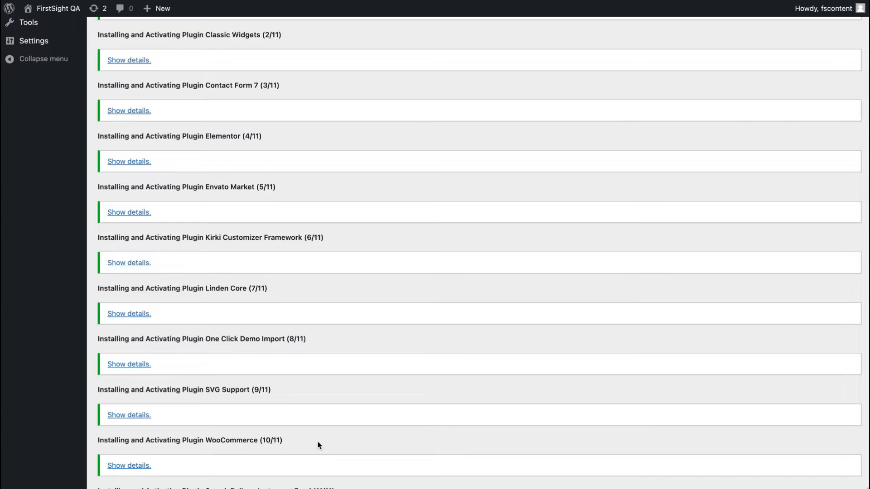
scroll(317, 442, "up", 1)
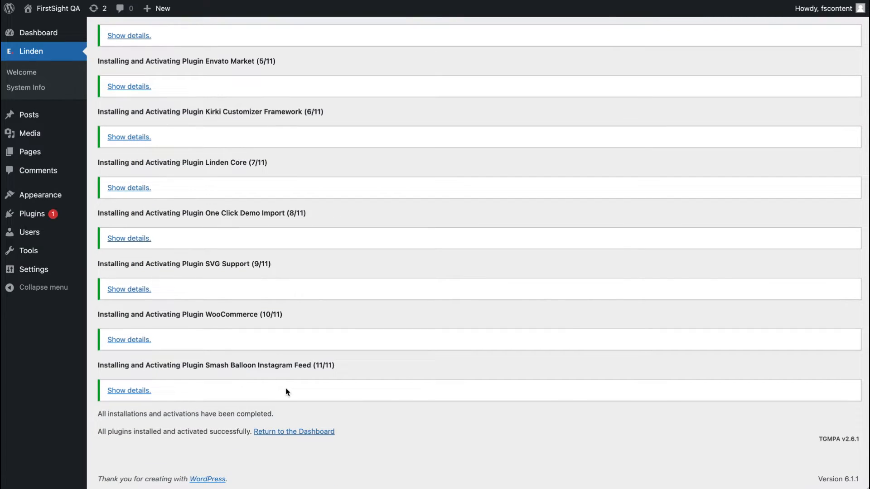
scroll(286, 387, "up", 1)
left_click(288, 445)
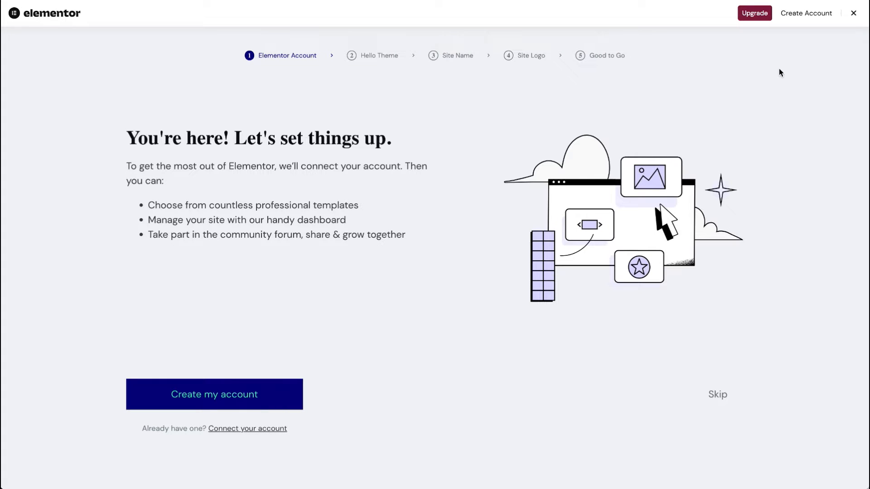
left_click(852, 14)
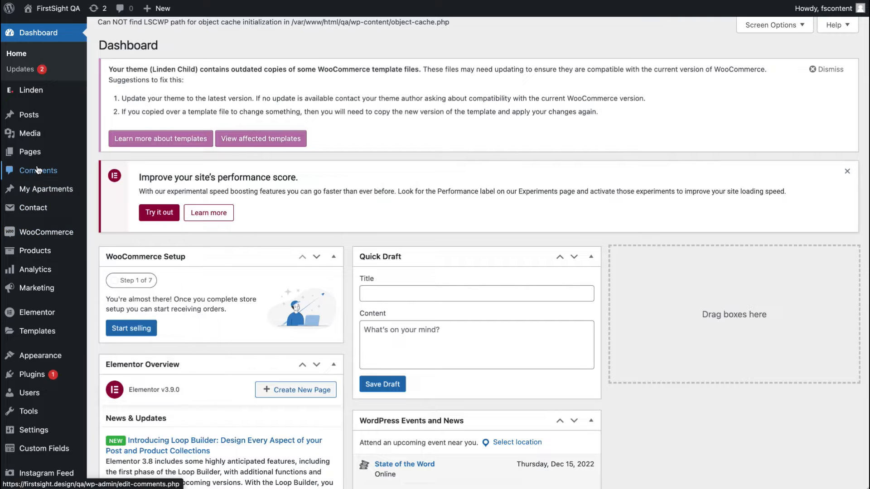
Step: Open Linden's Demo Install page and begin importing the demo data
mouse_move(60, 101)
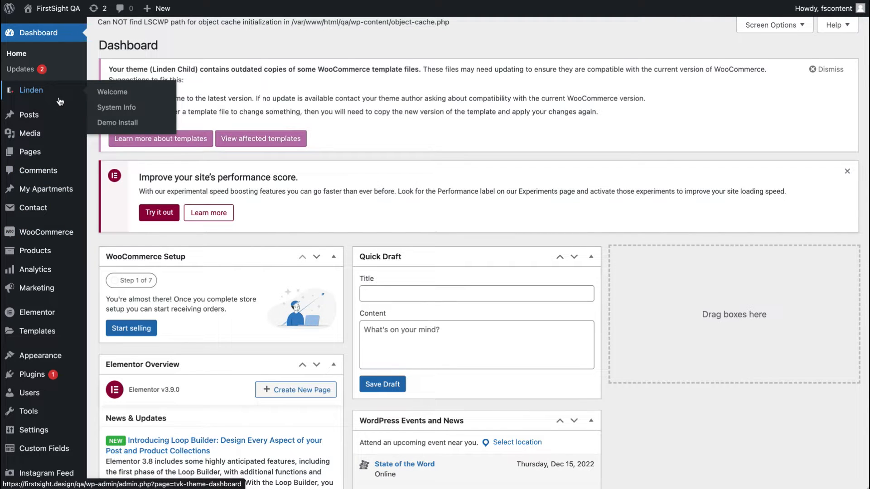
left_click(118, 122)
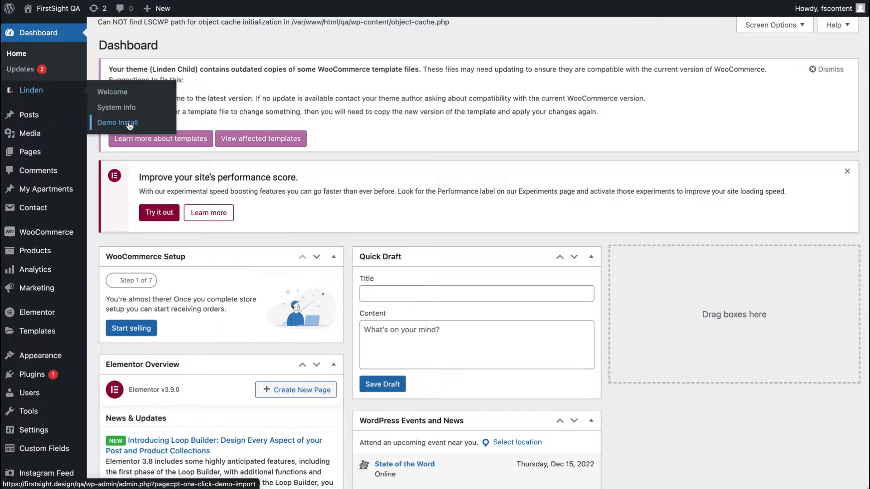
scroll(188, 225, "down", 5)
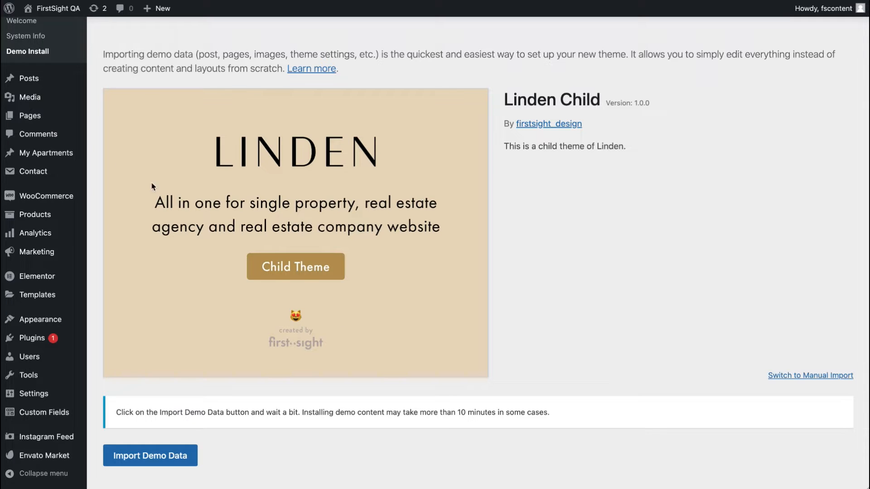
scroll(43, 51, "up", 3)
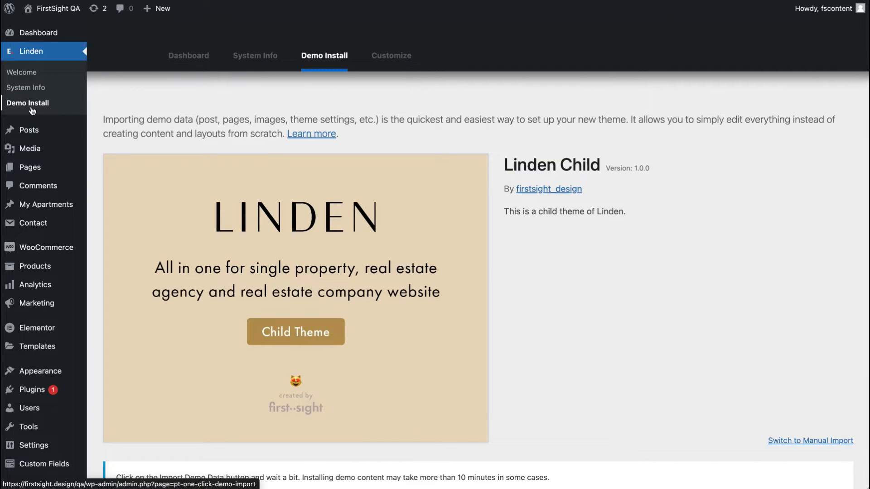
scroll(103, 126, "down", 3)
left_click(144, 458)
scroll(485, 355, "down", 3)
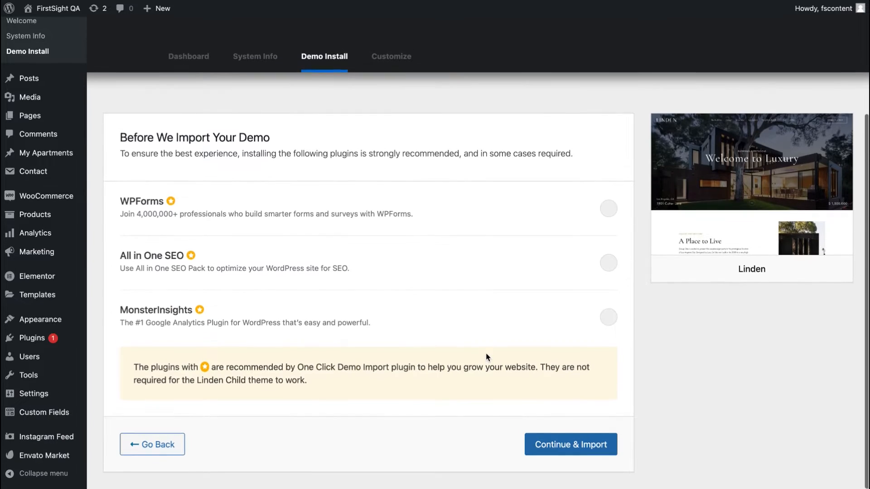
Step: Continue the demo import without the recommended plugins, then visit the new site and scroll through its homepage
left_click(571, 446)
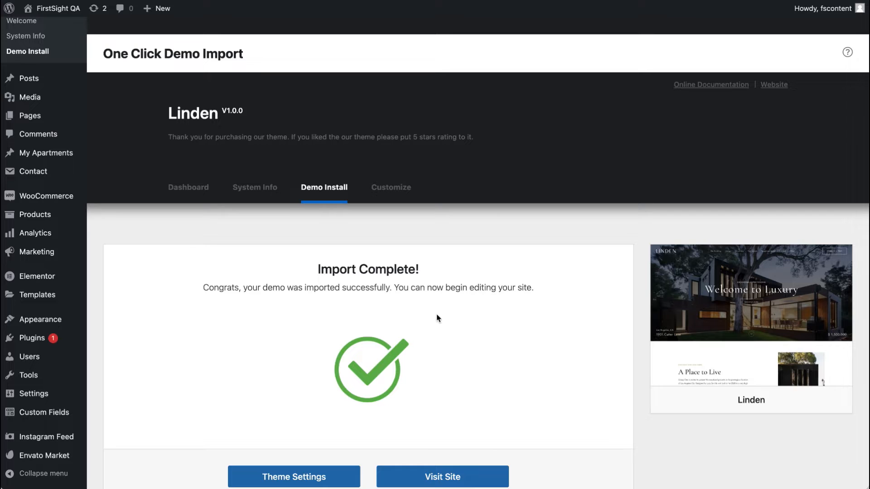
left_click(460, 481)
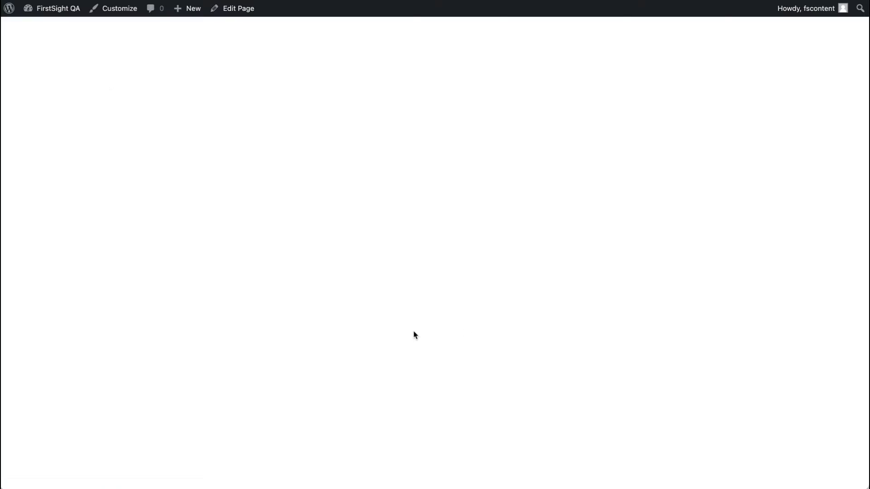
scroll(364, 310, "down", 10)
scroll(364, 311, "down", 20)
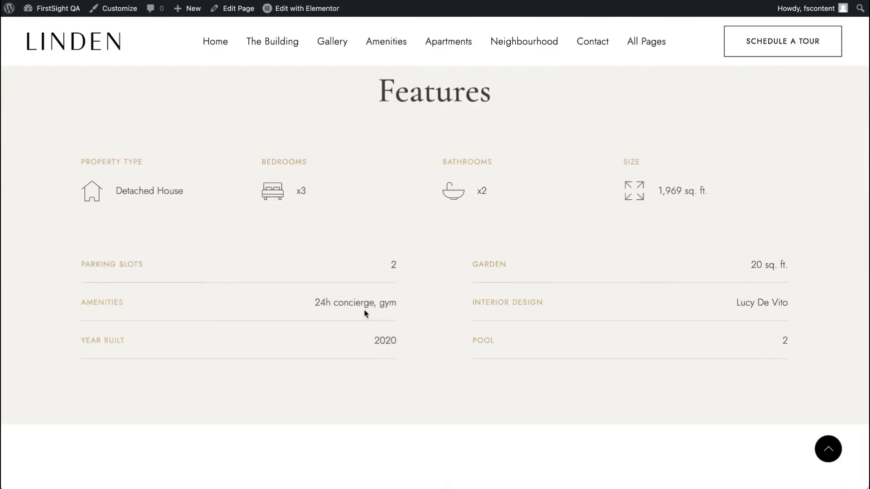
scroll(365, 313, "down", 12)
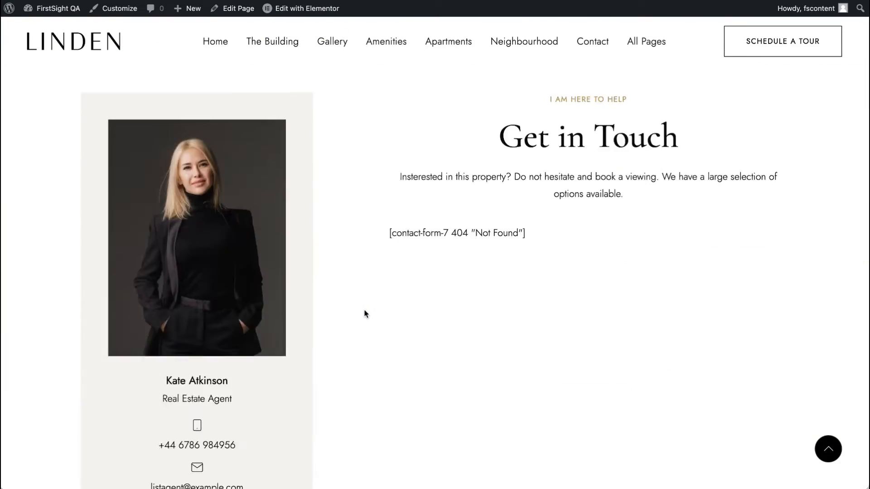
scroll(364, 313, "up", 8)
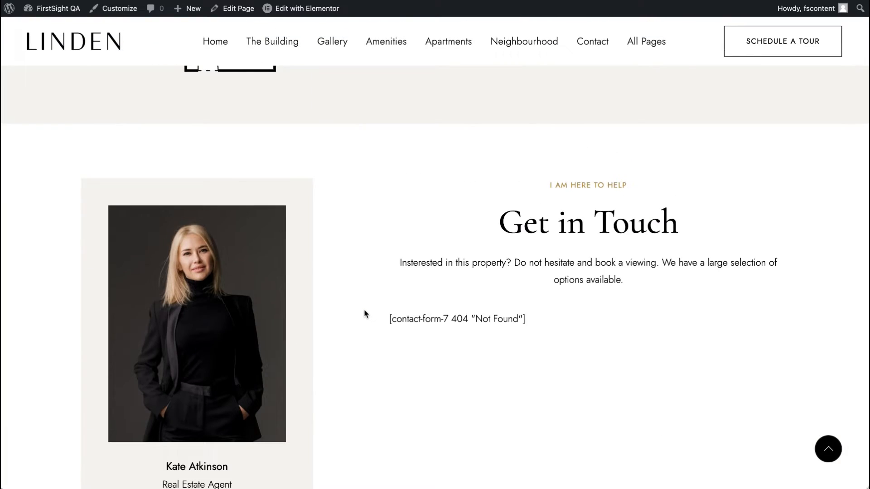
scroll(364, 310, "up", 20)
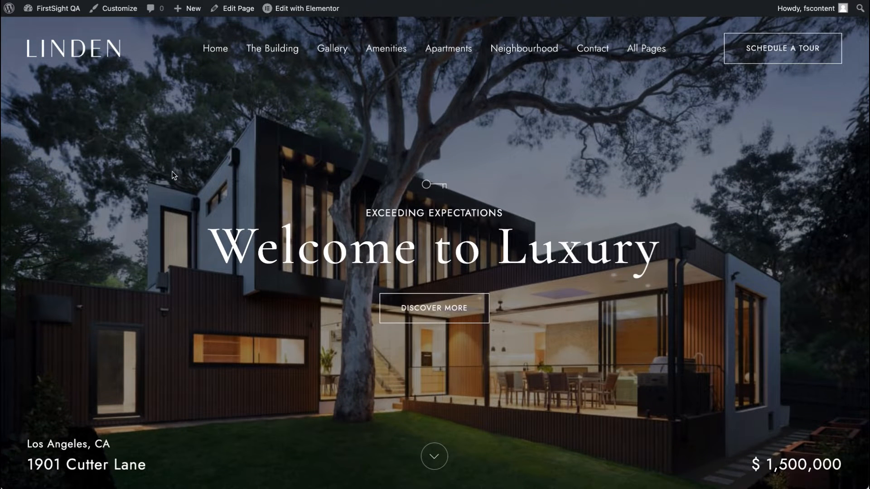
Step: Open the site Customizer from the homepage and go to its General settings
left_click(120, 13)
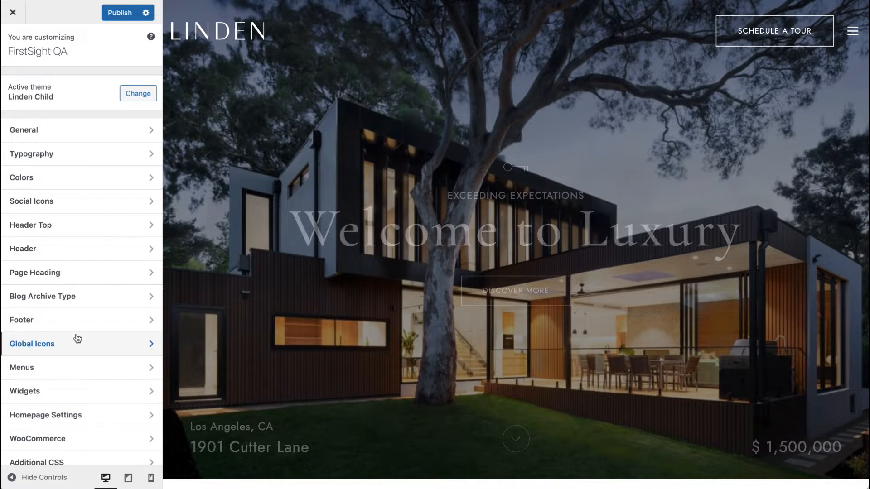
scroll(68, 295, "down", 1)
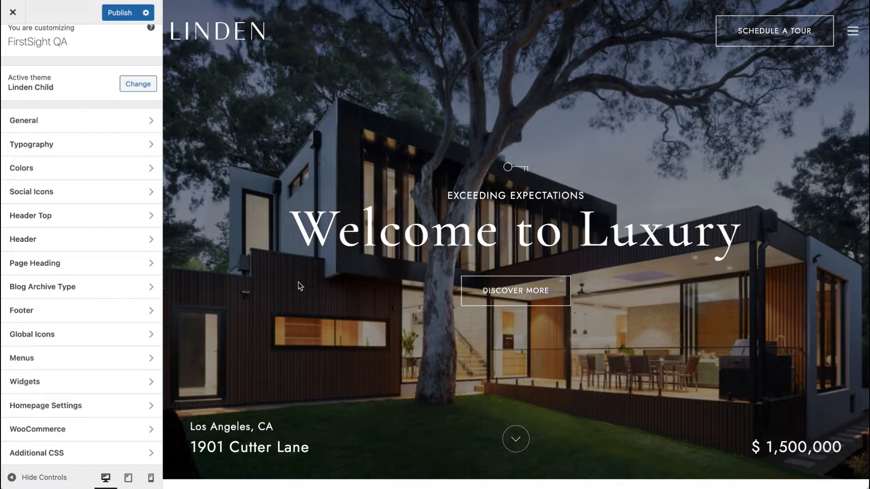
left_click(136, 128)
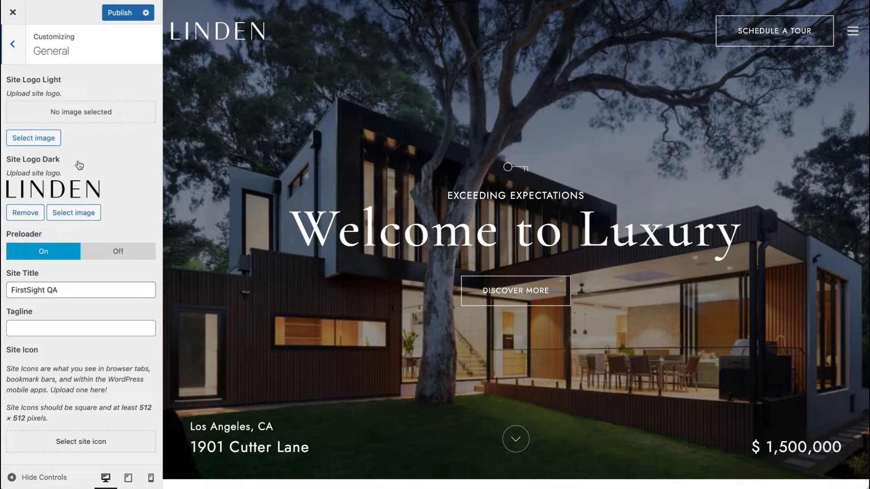
left_click(34, 138)
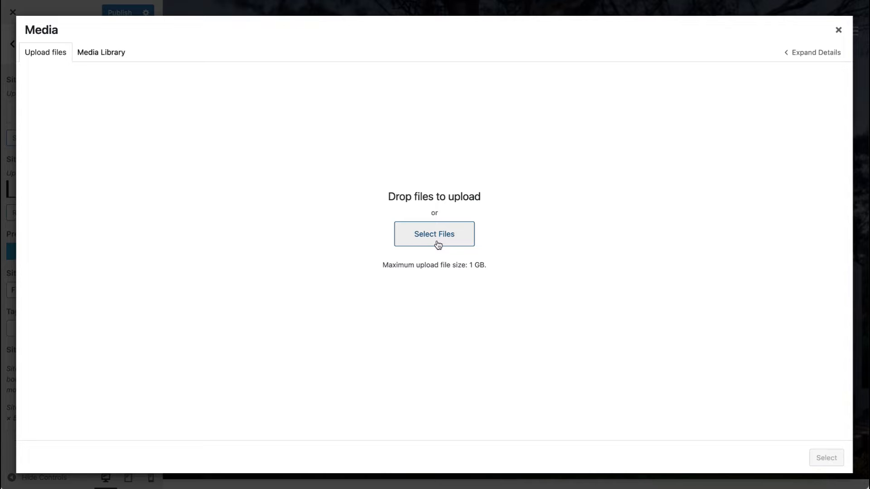
left_click(101, 53)
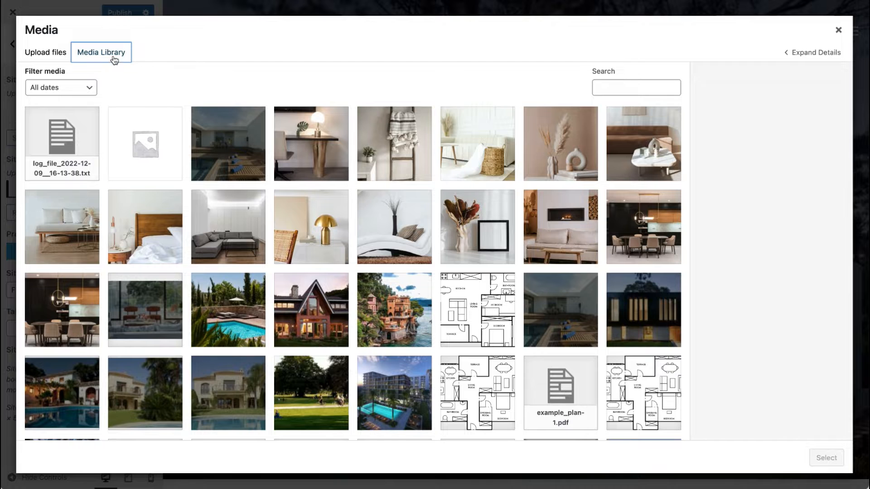
scroll(213, 258, "down", 5)
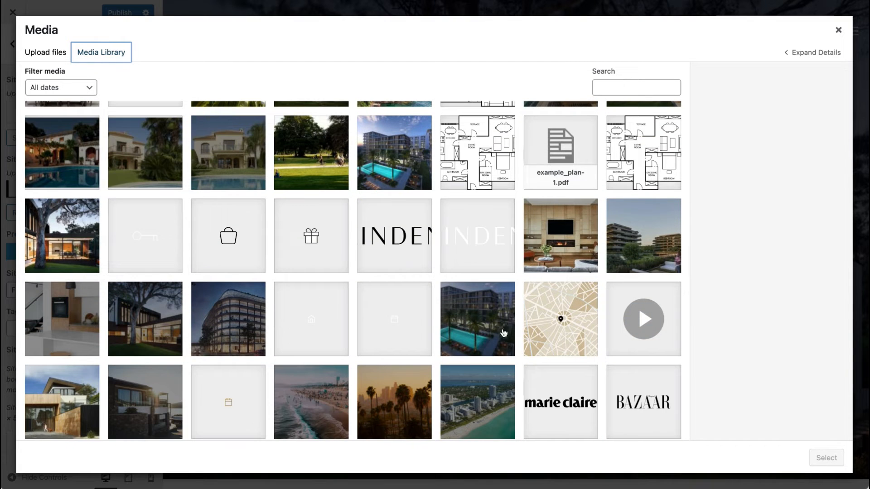
left_click(838, 31)
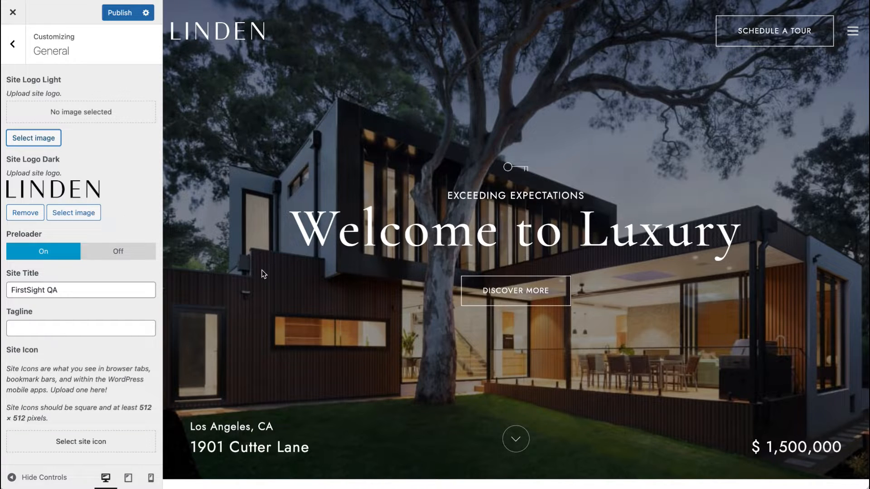
Step: Review the General settings such as logos, preloader and site title, then return to the Customizer menu
scroll(297, 135, "down", 4)
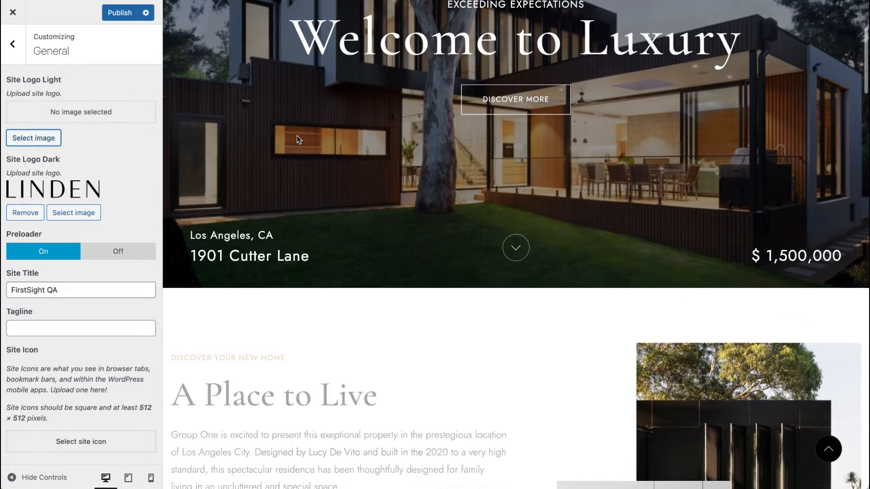
scroll(297, 135, "up", 5)
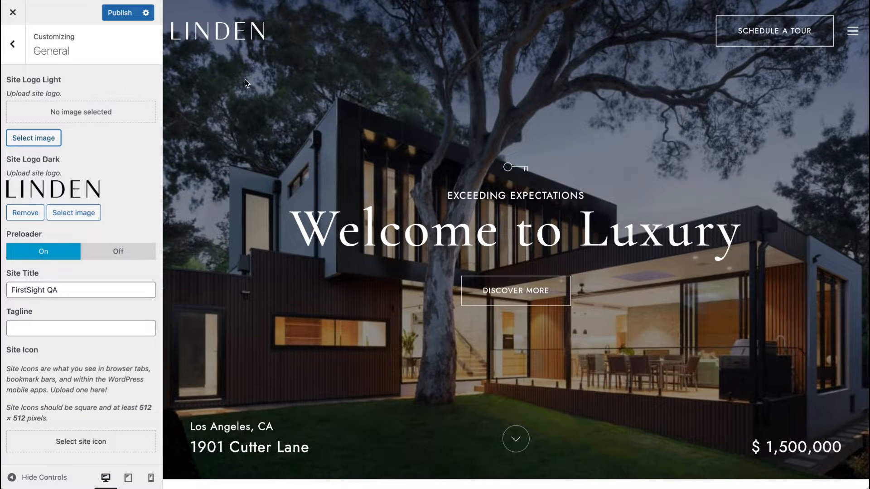
scroll(255, 159, "down", 10)
scroll(254, 159, "down", 15)
scroll(281, 281, "up", 5)
scroll(282, 281, "up", 20)
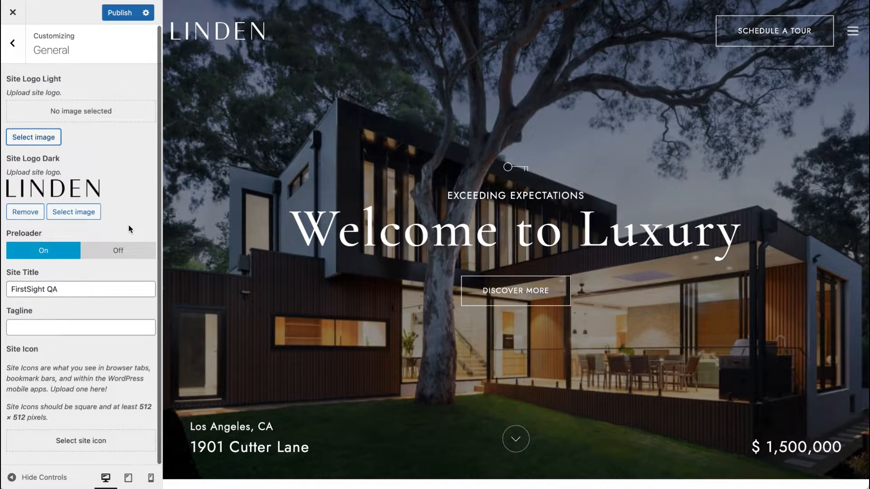
left_click(67, 287)
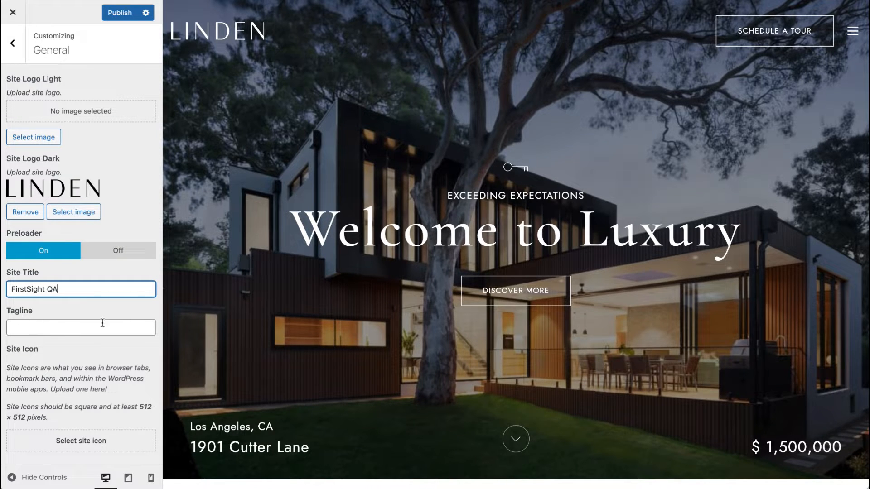
left_click(13, 45)
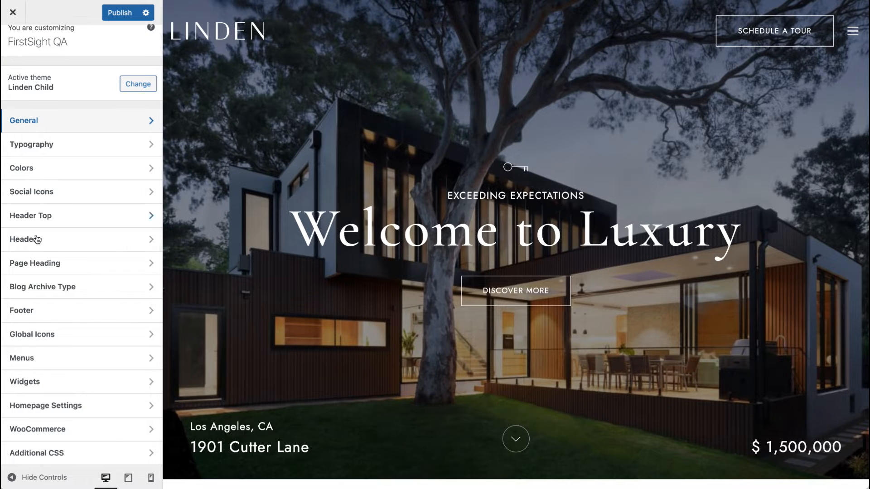
Step: Review the Typography settings for body, accent, blockquote and heading fonts, then publish the Customizer changes
left_click(58, 145)
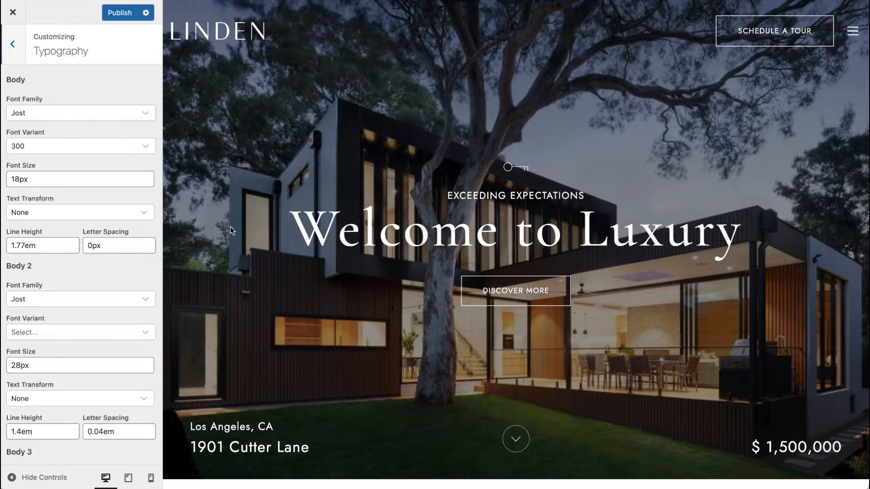
left_click(51, 119)
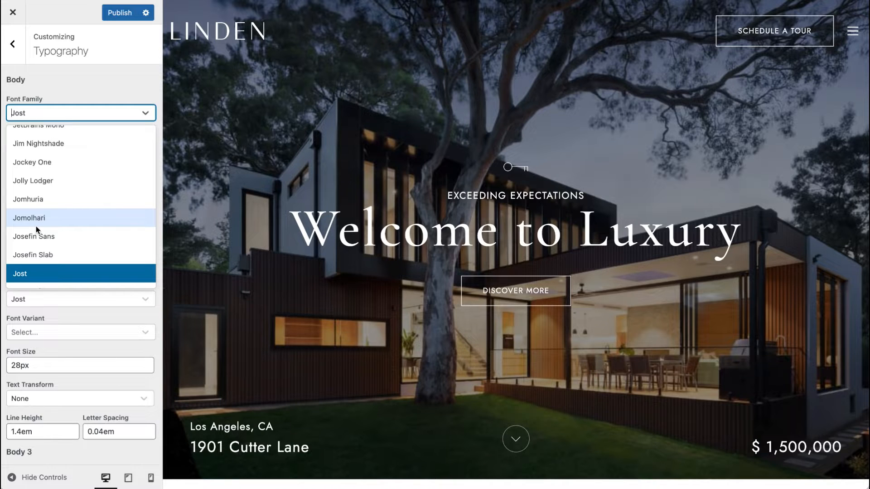
left_click(78, 111)
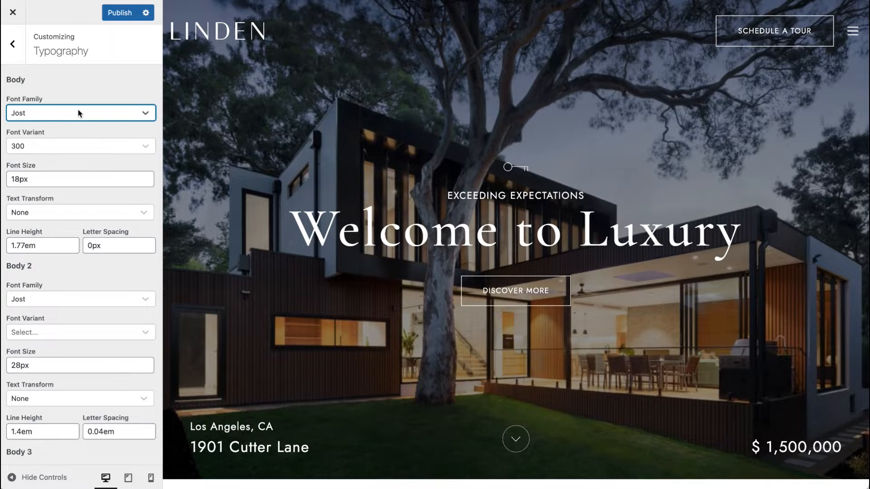
scroll(78, 109, "down", 3)
scroll(78, 110, "up", 3)
scroll(53, 271, "down", 8)
scroll(52, 271, "down", 10)
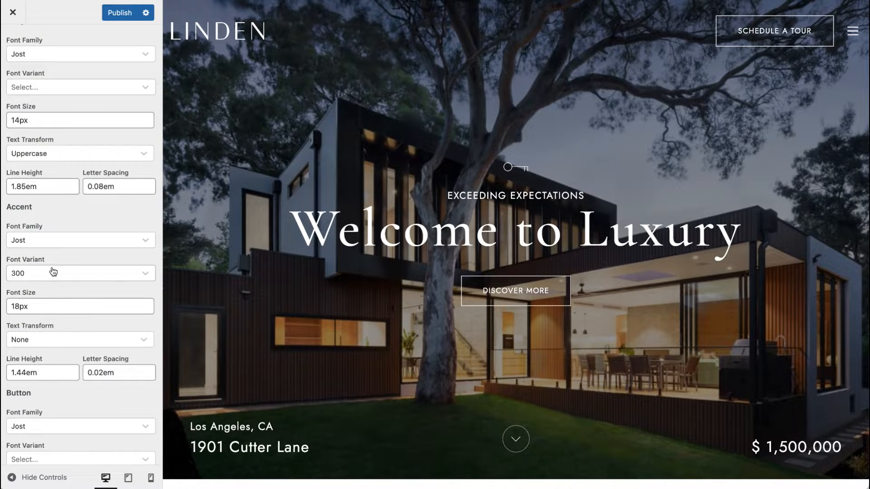
scroll(52, 271, "up", 4)
scroll(50, 388, "down", 5)
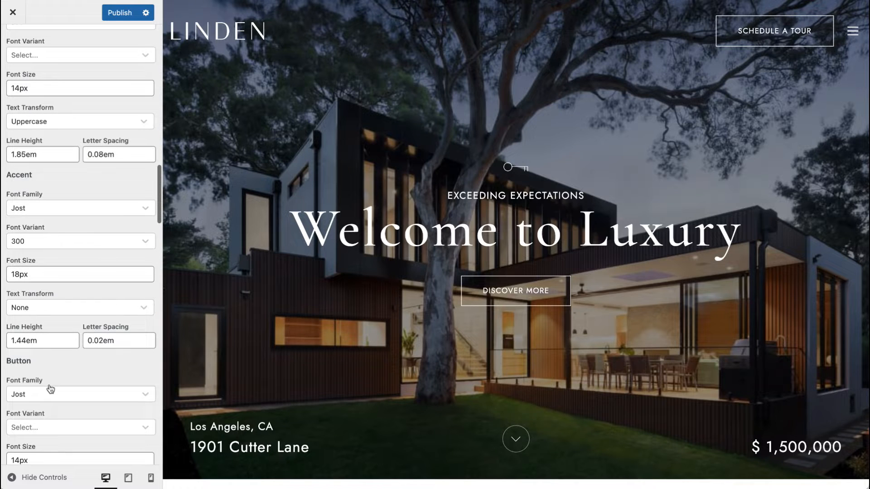
scroll(50, 388, "down", 10)
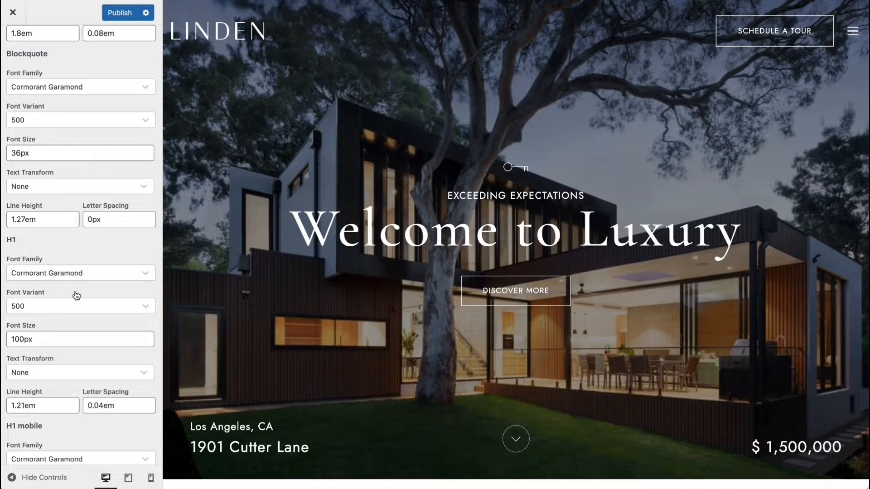
scroll(76, 296, "up", 2)
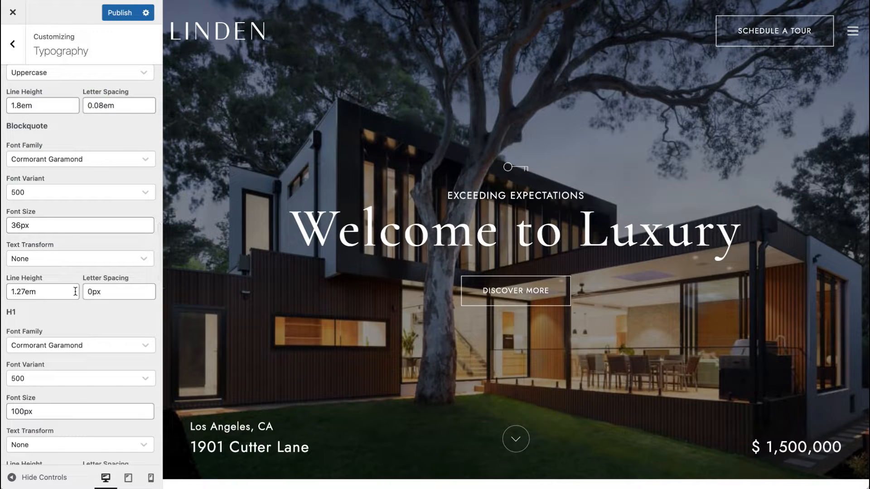
scroll(75, 291, "up", 20)
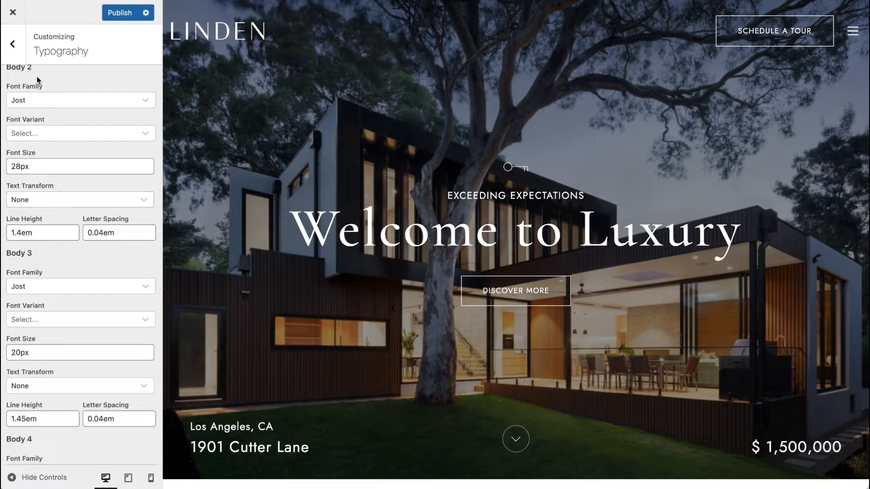
left_click(120, 13)
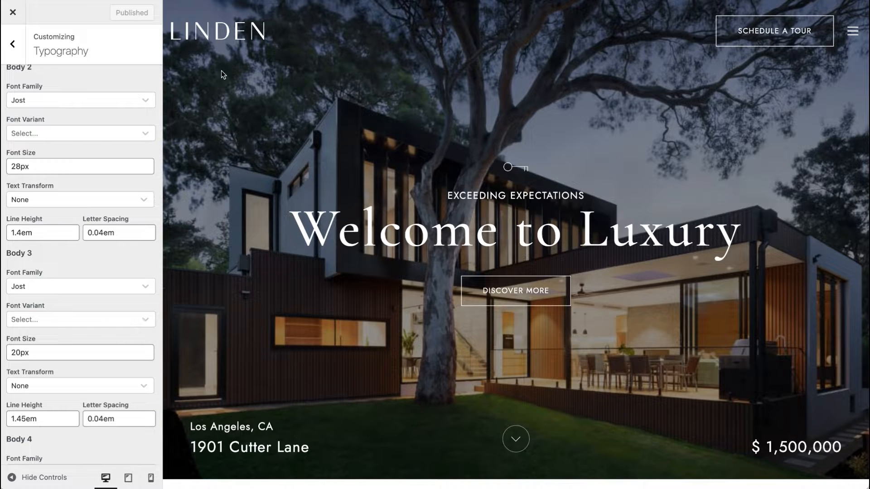
Step: Open the Colors section and inspect the main color scheme's gold accent color, then return to the Customizer menu
left_click(12, 44)
left_click(54, 176)
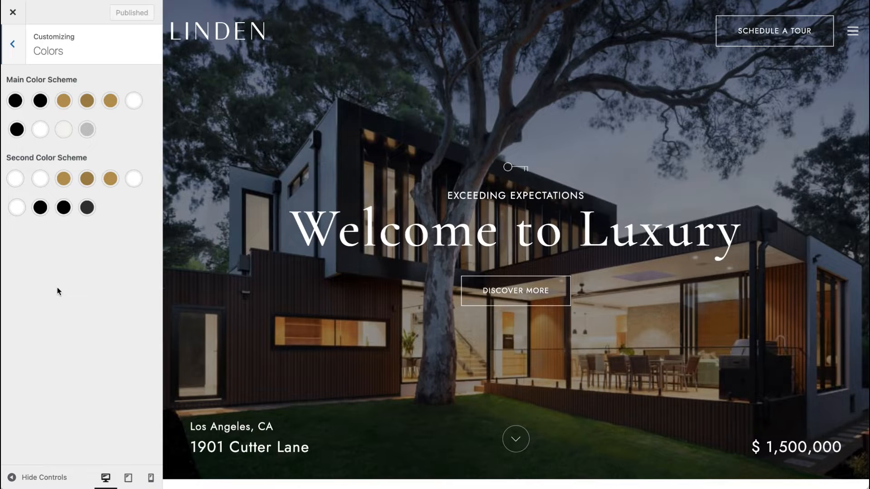
scroll(243, 330, "down", 5)
scroll(243, 334, "up", 1)
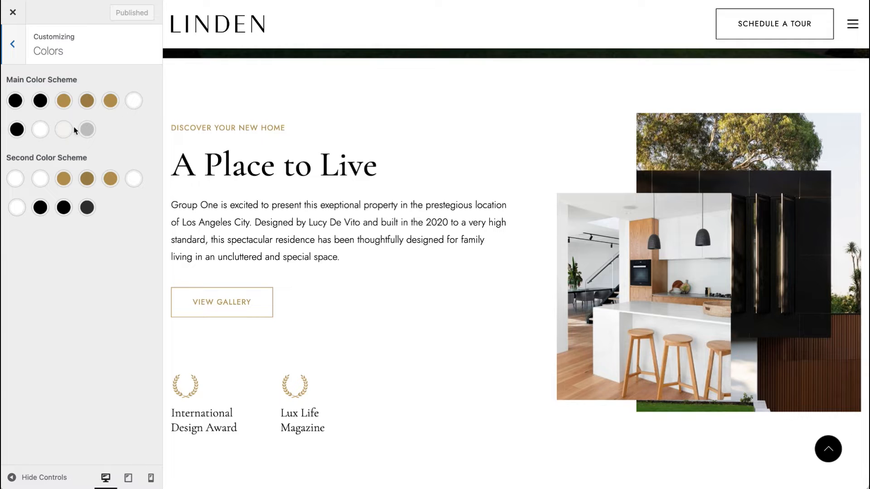
left_click(64, 104)
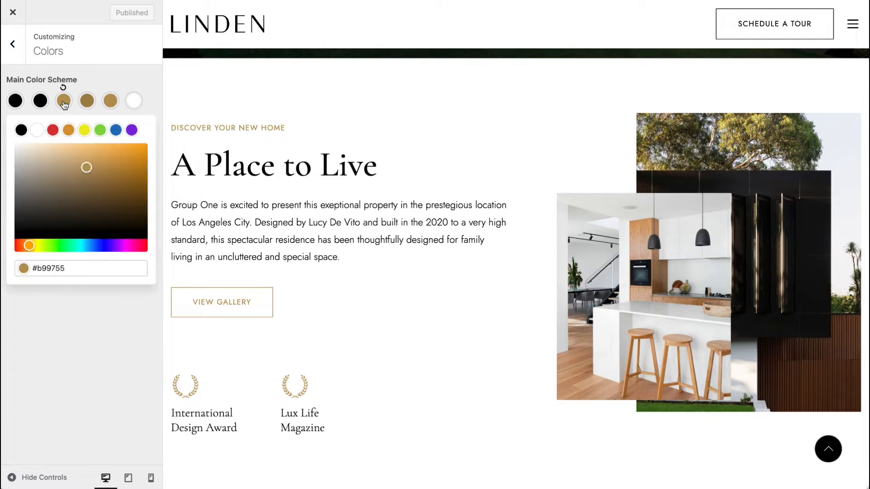
left_click(87, 270)
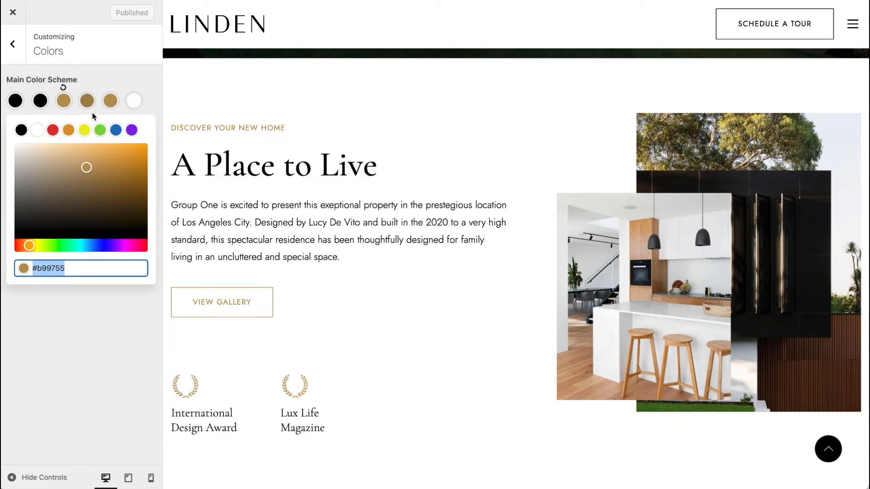
left_click(66, 90)
left_click(12, 44)
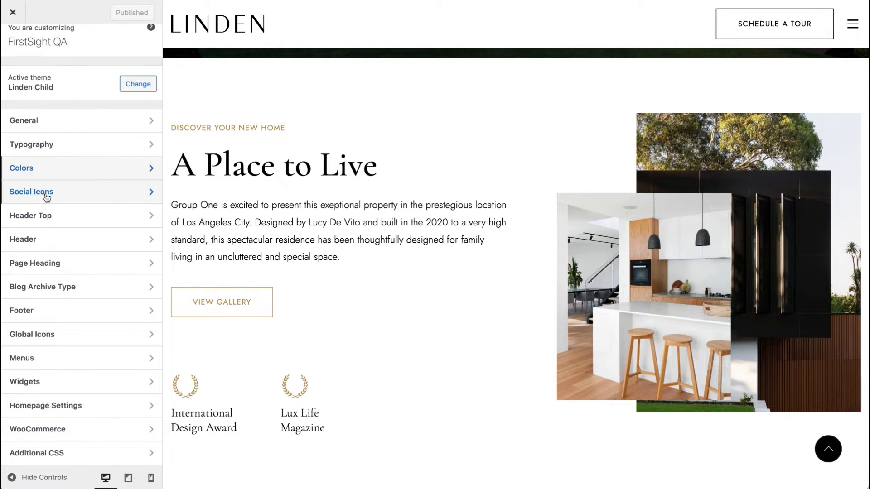
Step: Open the Social Icons settings in the Customizer
scroll(260, 370, "down", 8)
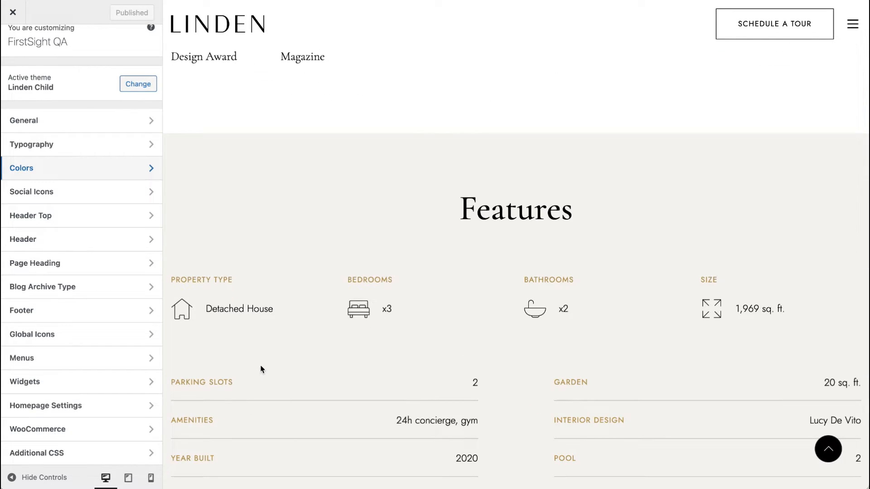
scroll(260, 366, "down", 5)
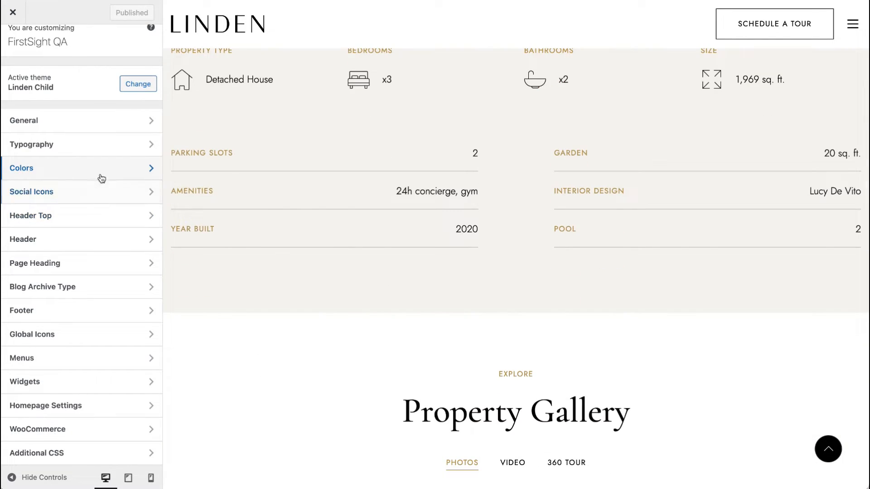
left_click(100, 192)
scroll(355, 206, "up", 20)
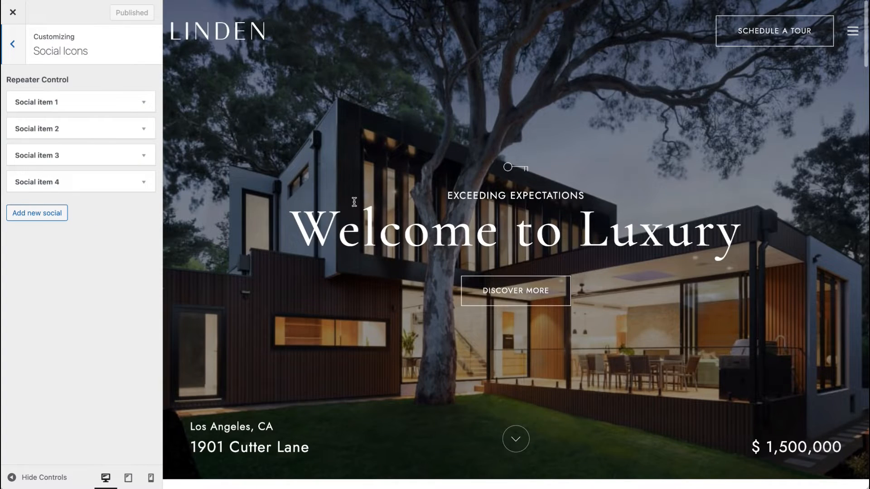
Step: Review the social items' icon choices and link URLs, comparing them with the footer social icons
scroll(355, 206, "down", 20)
scroll(356, 207, "down", 20)
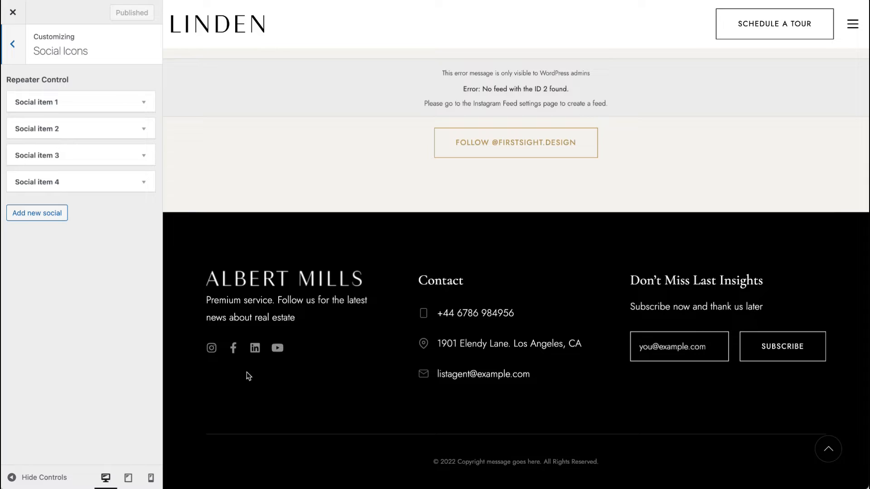
left_click(78, 109)
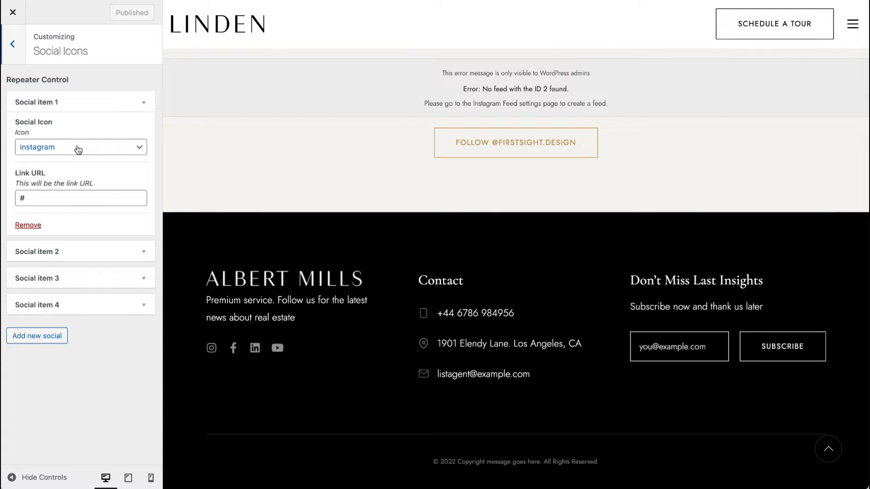
left_click(57, 201)
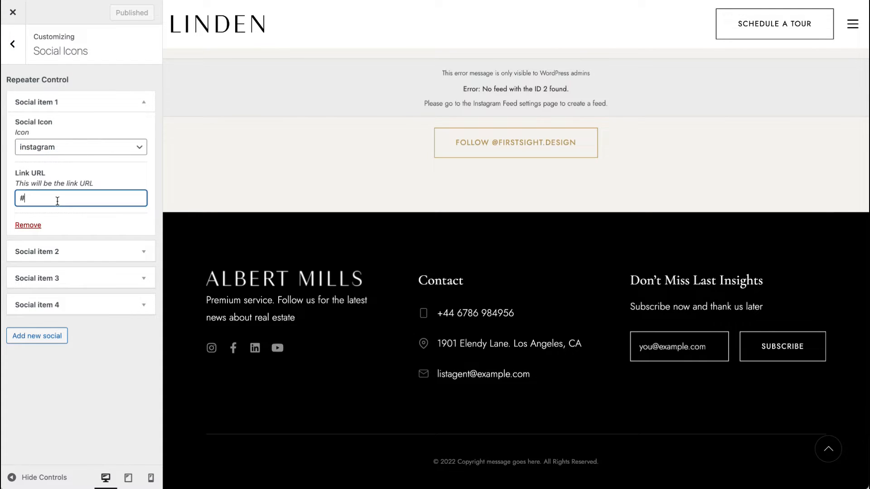
left_click(65, 151)
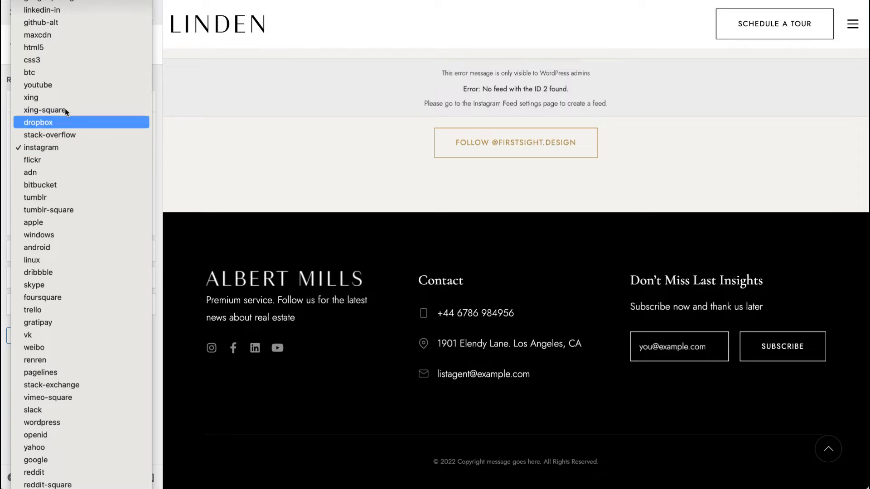
left_click(97, 146)
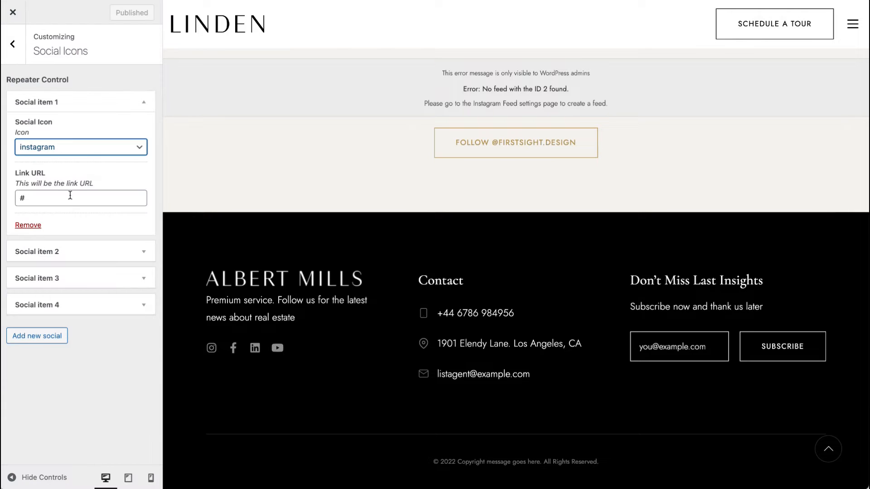
left_click(50, 107)
left_click(52, 183)
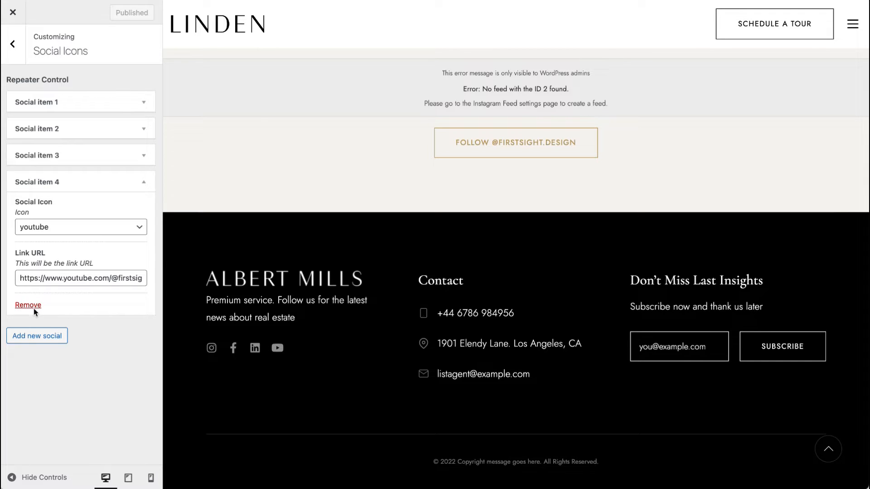
Step: Add a new social item, remove it again, and return to the Customizer menu
left_click(47, 341)
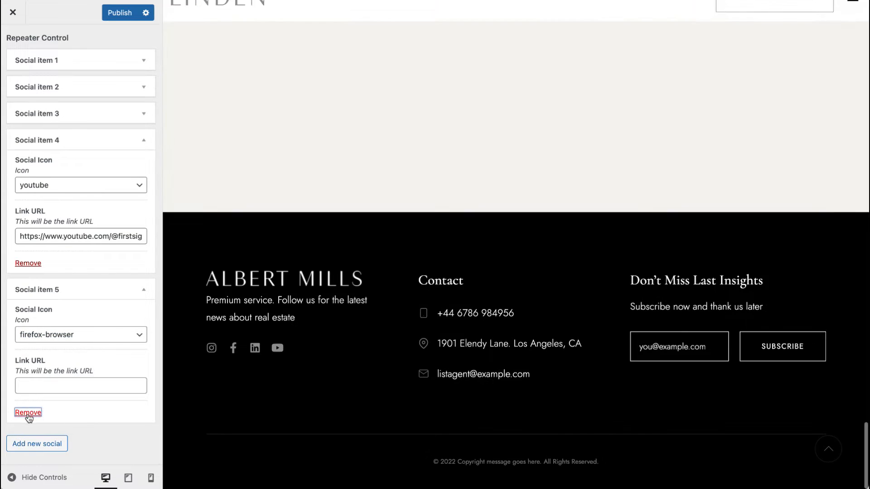
left_click(28, 412)
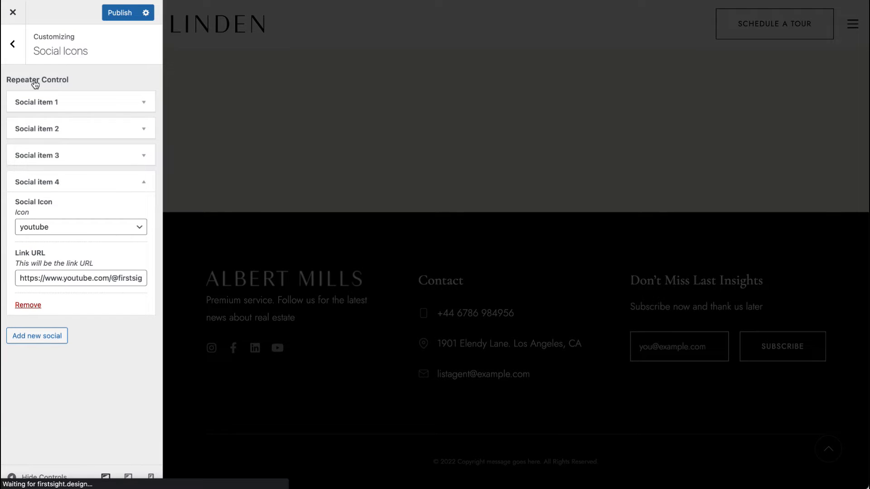
left_click(14, 45)
Step: Show the Header Top bar, keep its Second color scheme after trying Main, and publish the change
left_click(87, 216)
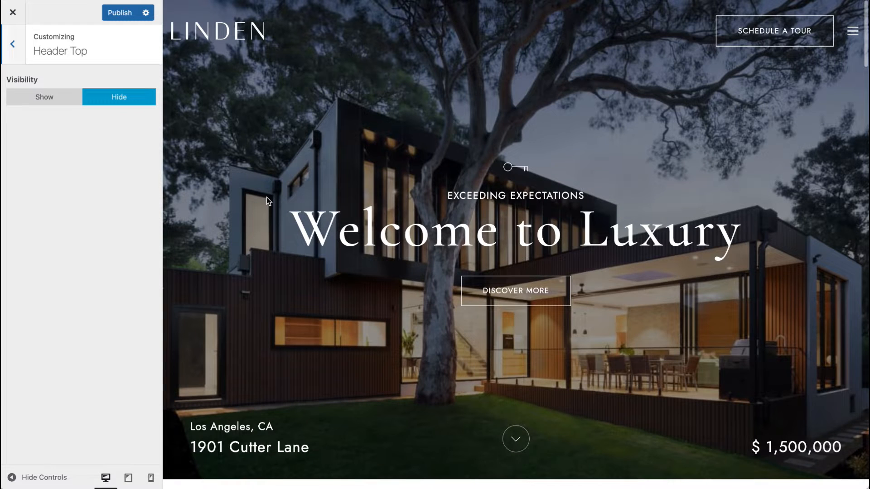
left_click(51, 104)
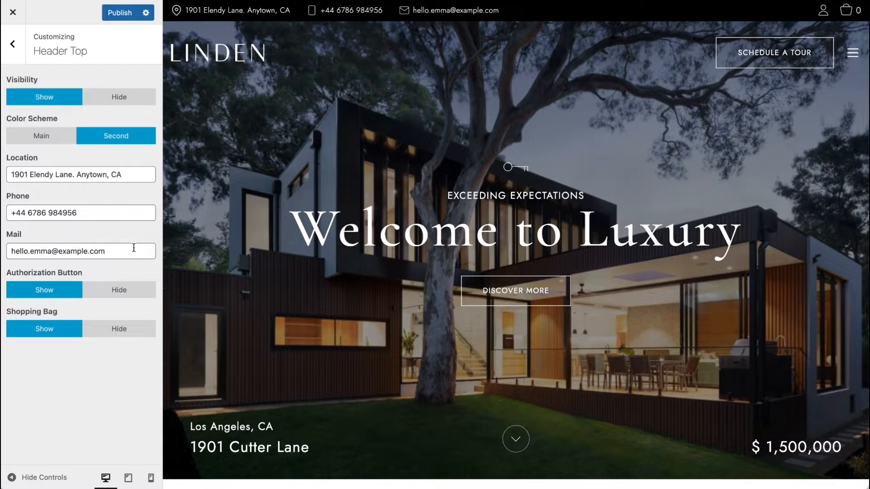
left_click(60, 177)
left_click(61, 214)
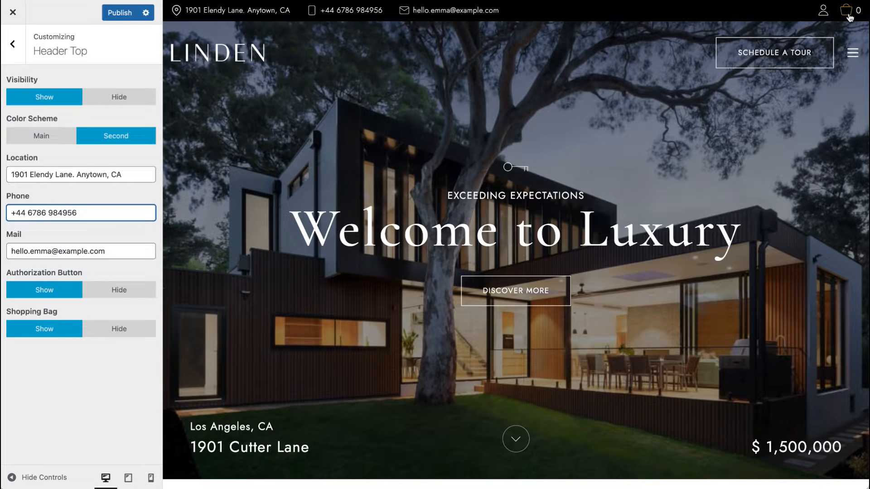
left_click(36, 138)
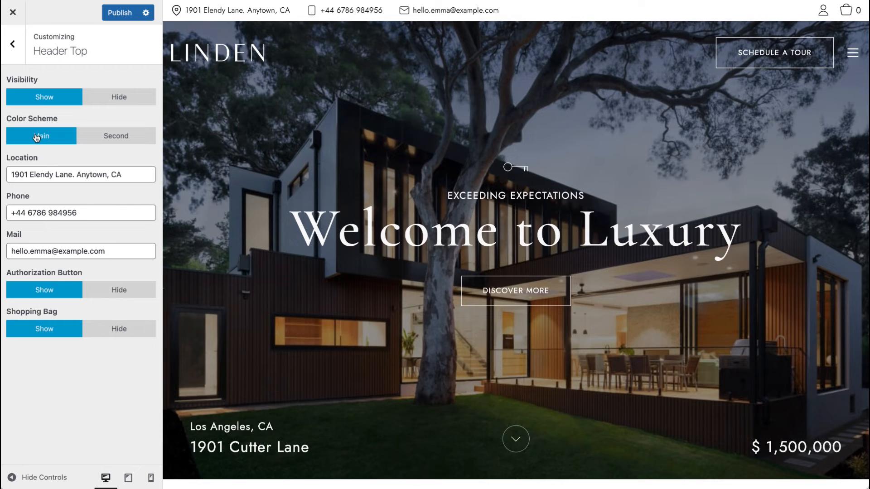
left_click(106, 139)
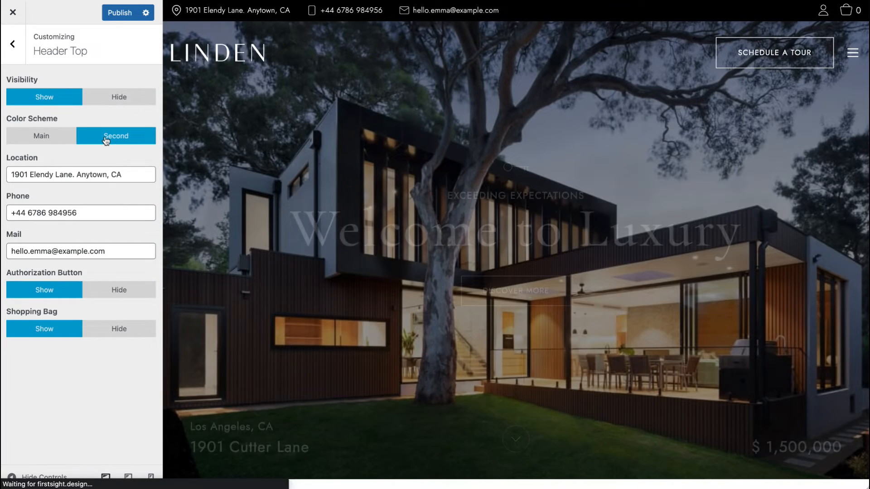
left_click(120, 13)
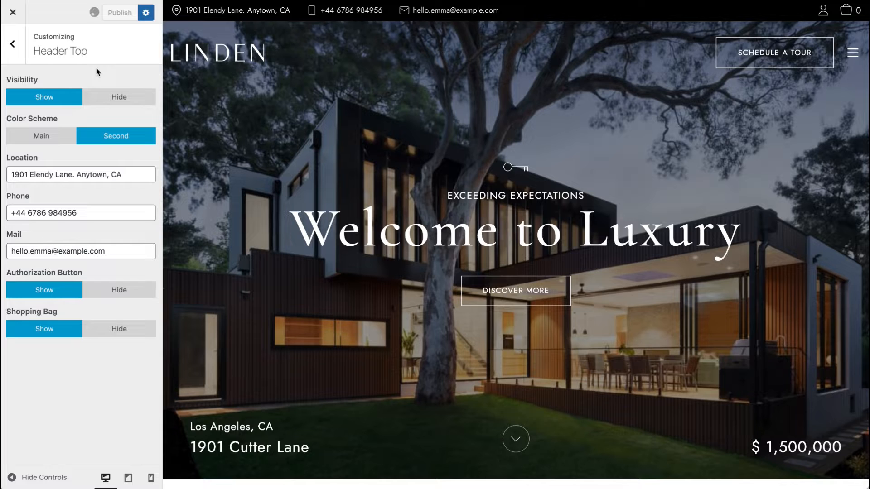
Step: Open the Header settings and preview the Second header type and Main color scheme before restoring First and Second
left_click(12, 44)
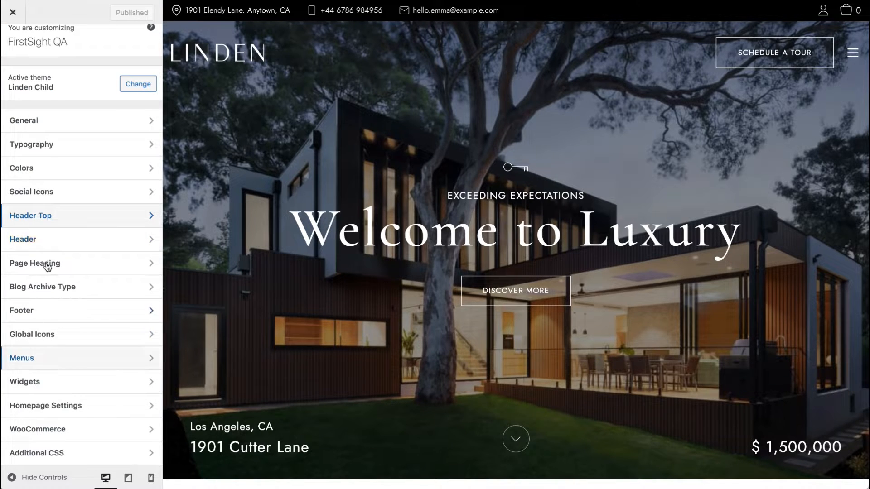
left_click(53, 240)
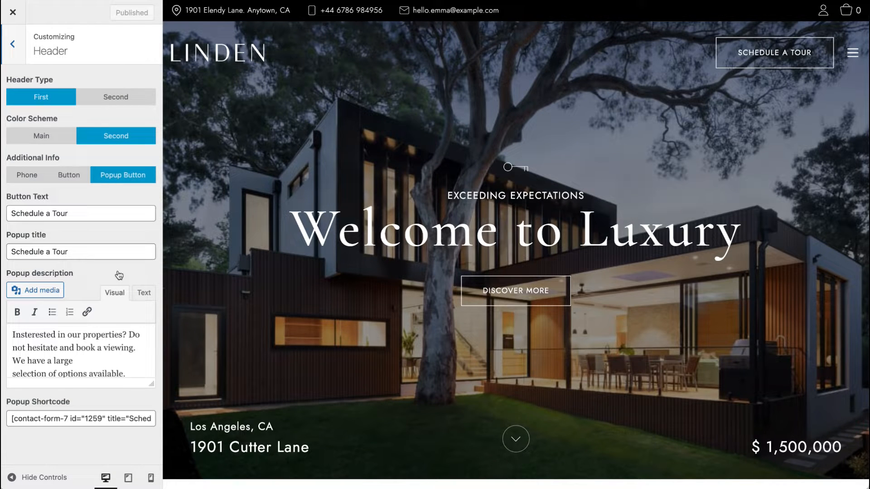
scroll(265, 145, "down", 3)
scroll(266, 146, "up", 3)
left_click(121, 104)
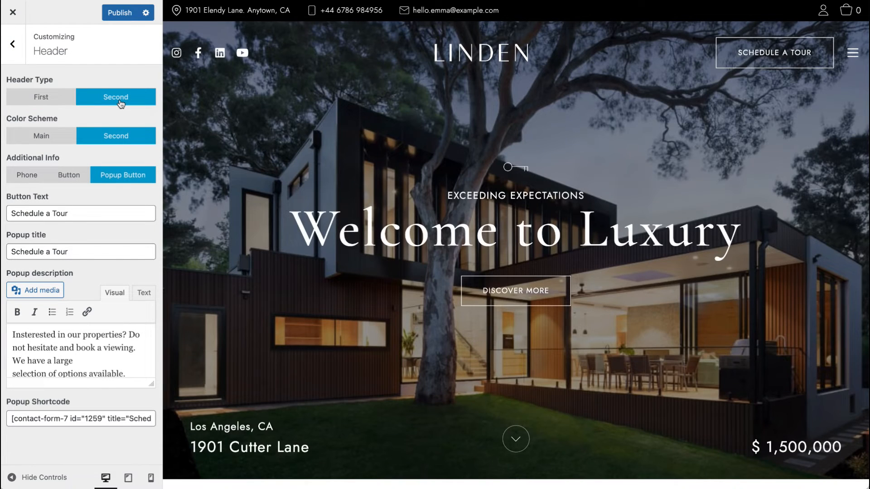
left_click(19, 100)
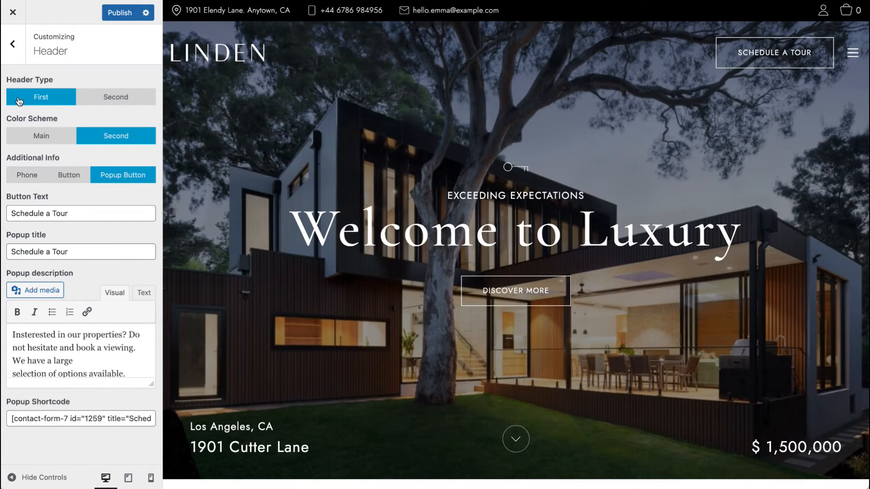
left_click(41, 139)
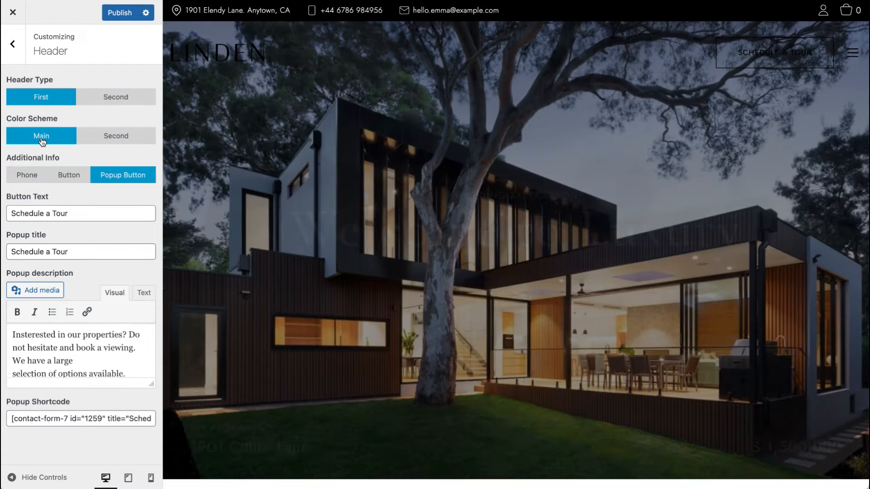
left_click(98, 140)
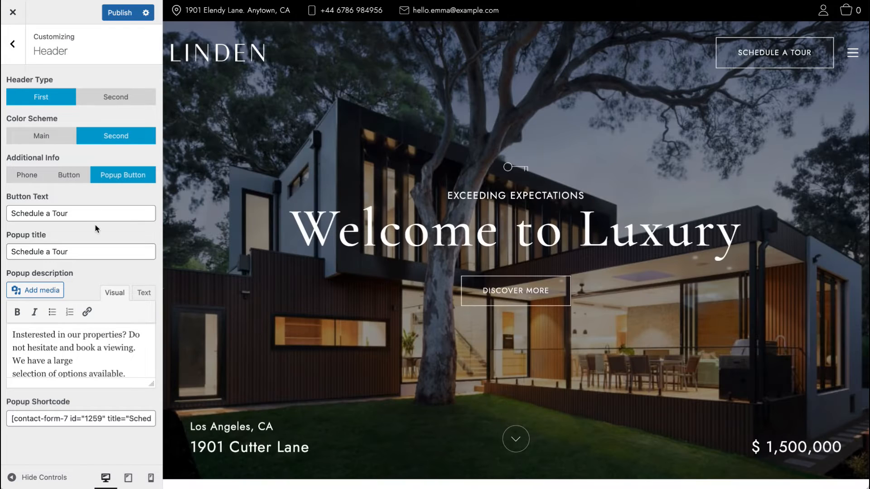
Step: Preview the Phone, Button and Popup Button additional info options, keep Popup Button, and test the Schedule a Tour popup
left_click(27, 180)
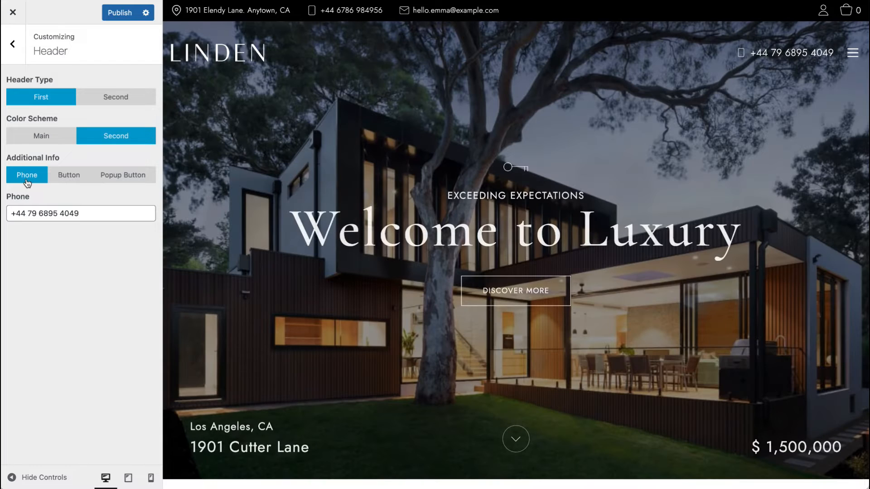
left_click(75, 179)
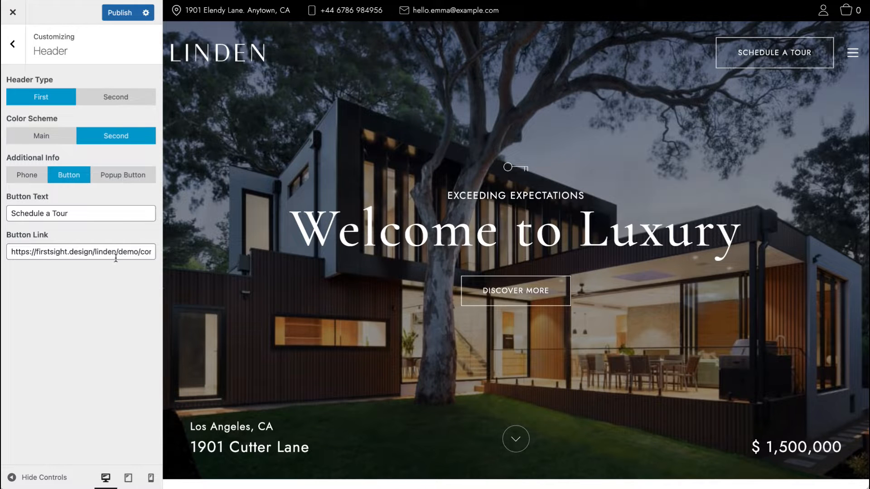
left_click(126, 181)
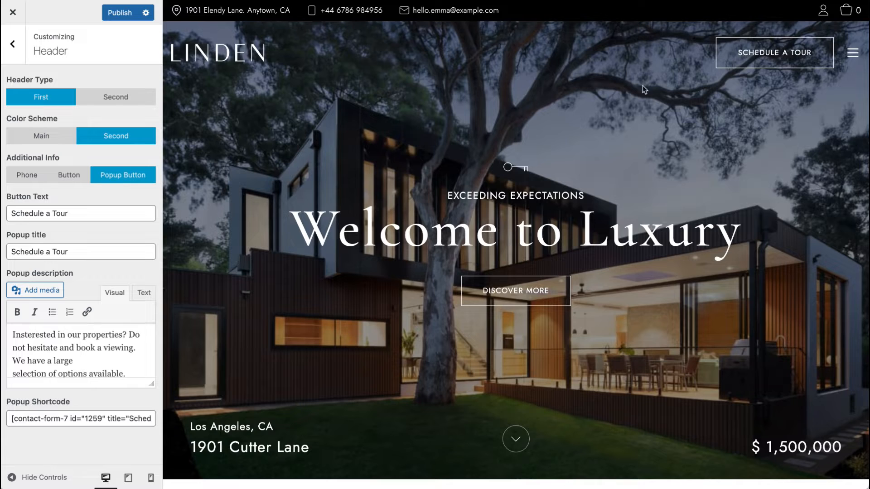
left_click(773, 52)
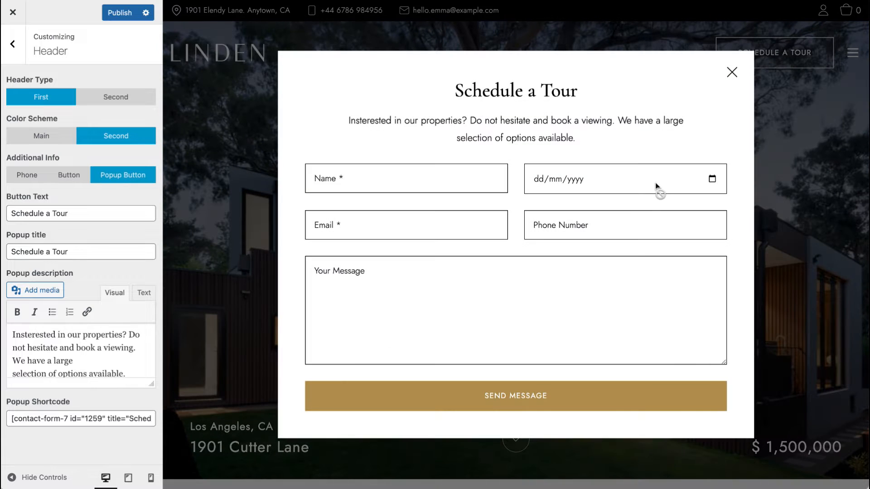
left_click(732, 72)
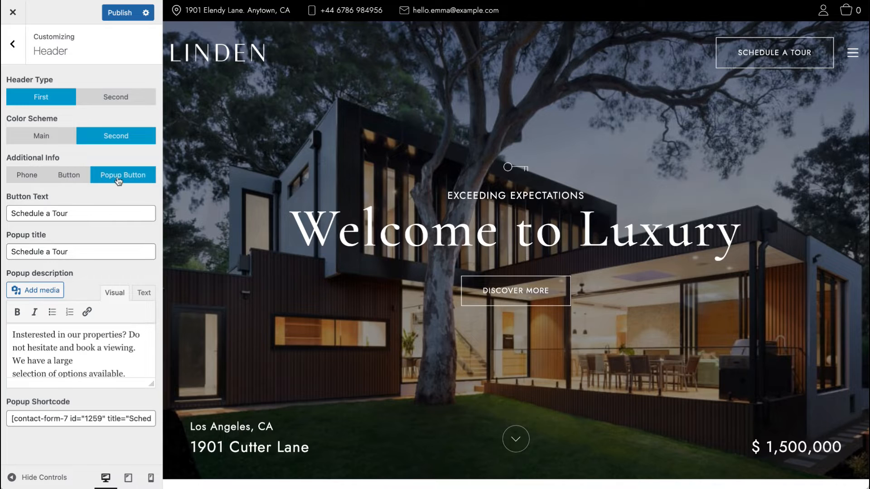
Step: Inspect the popup description and Contact Form 7 shortcode, then open and close the Schedule a Tour popup again
scroll(65, 342, "down", 1)
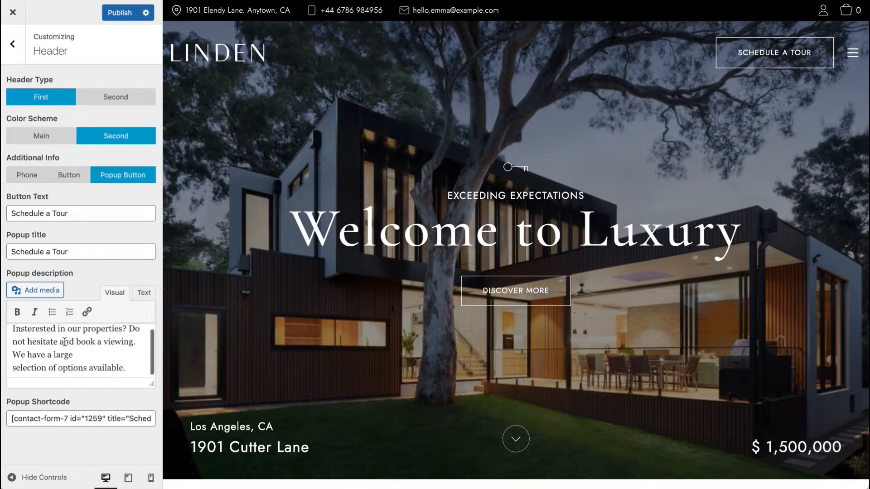
left_click(63, 414)
left_click_drag(9, 419, 208, 415)
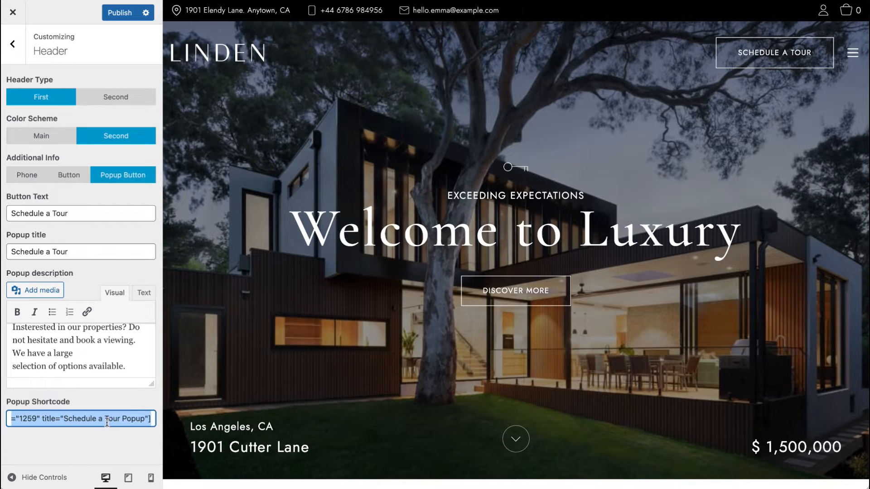
left_click_drag(107, 421, 2, 421)
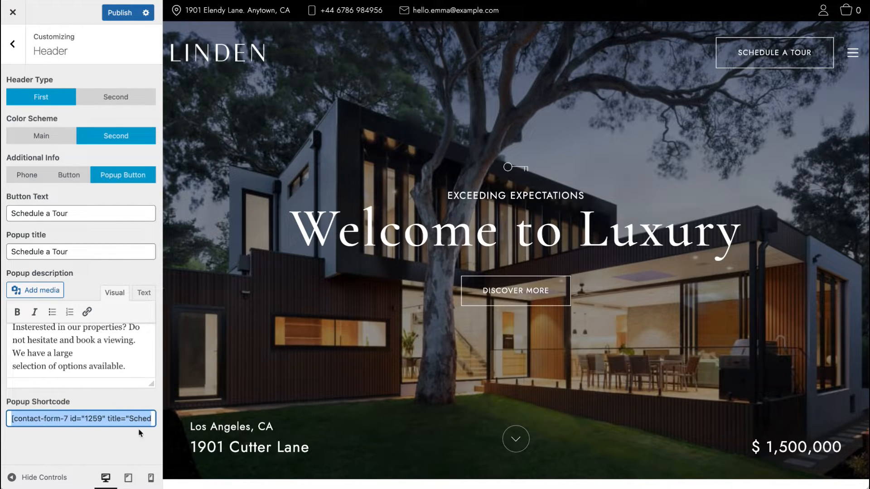
left_click(105, 420)
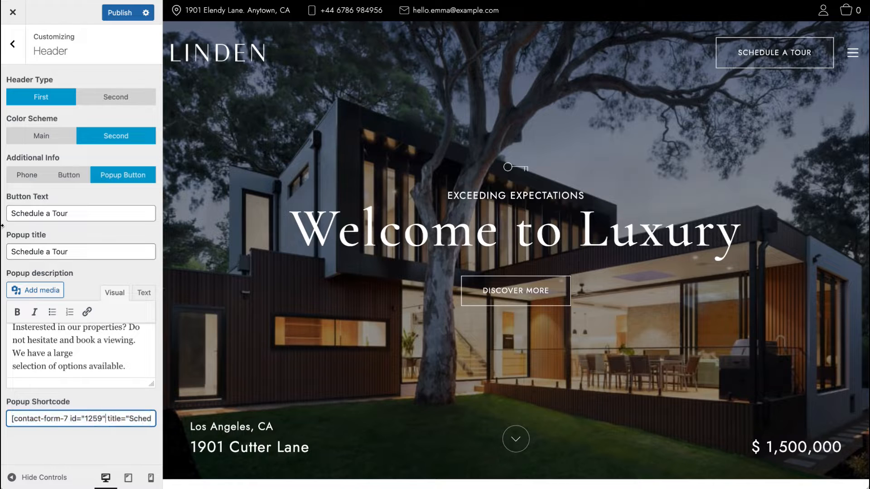
left_click(802, 61)
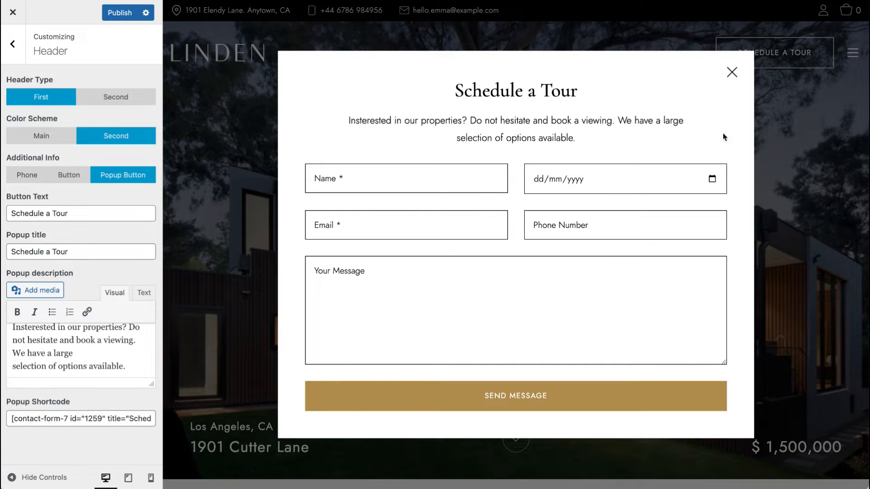
left_click(732, 72)
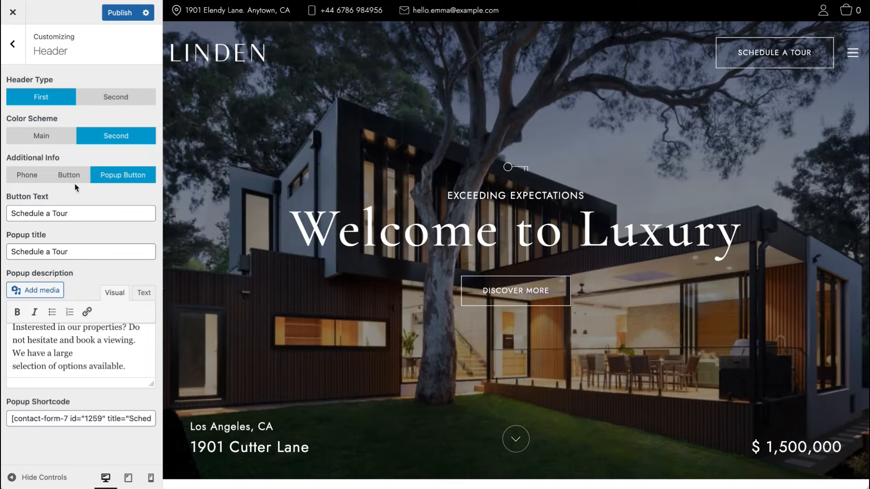
Step: Leave the Customizer without saving and open the Contact Forms list from the dashboard
left_click(13, 44)
left_click(13, 13)
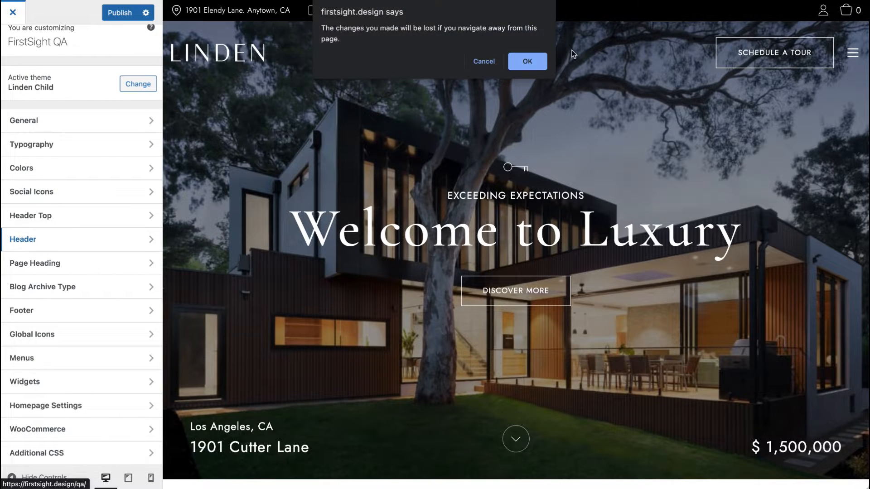
left_click(526, 58)
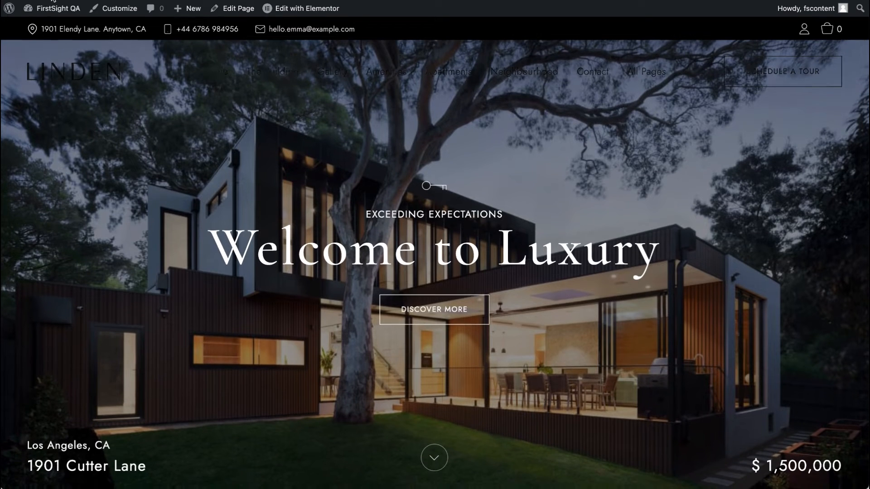
left_click(53, 8)
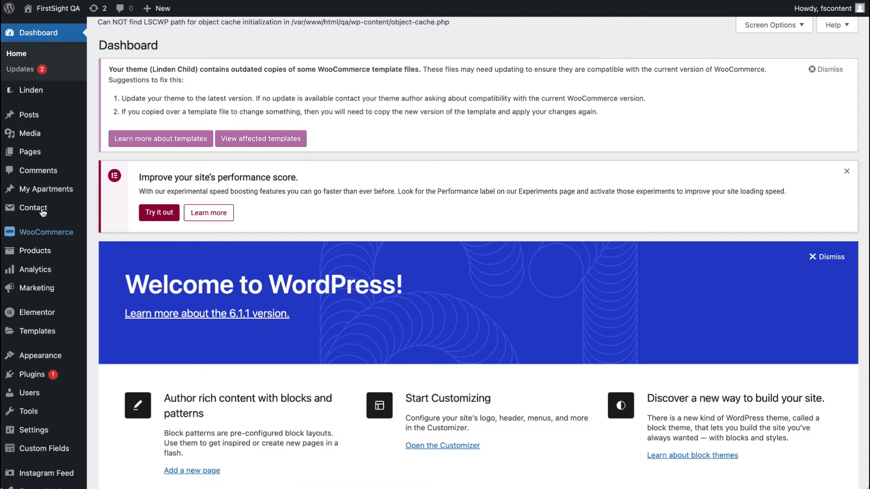
left_click(35, 208)
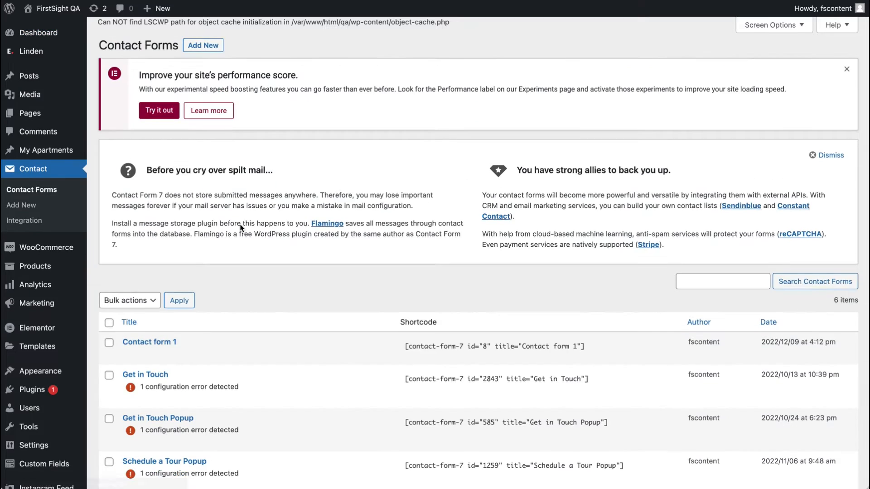
Step: Open the Schedule a Tour Popup contact form for editing and examine its form template fields
scroll(239, 224, "down", 5)
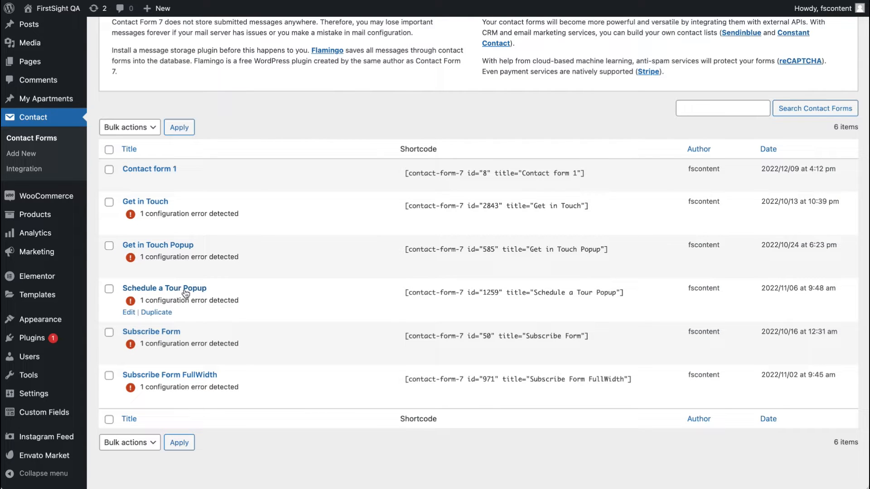
left_click(129, 312)
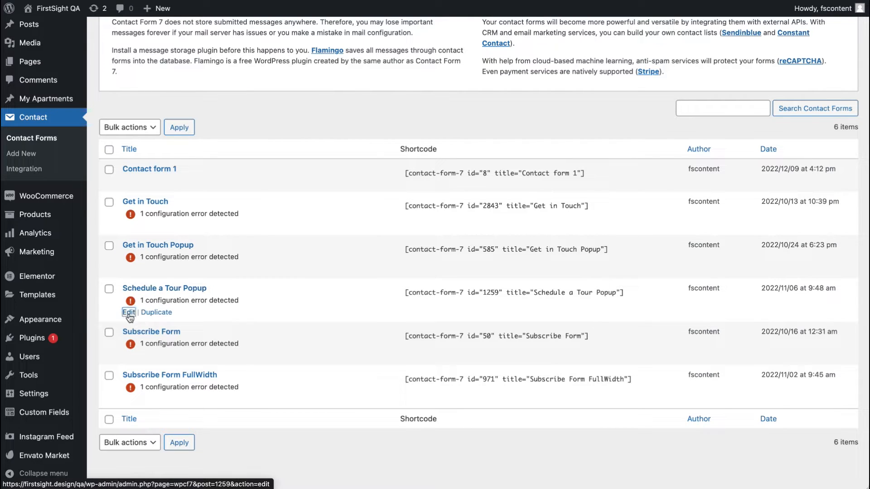
scroll(226, 402, "down", 5)
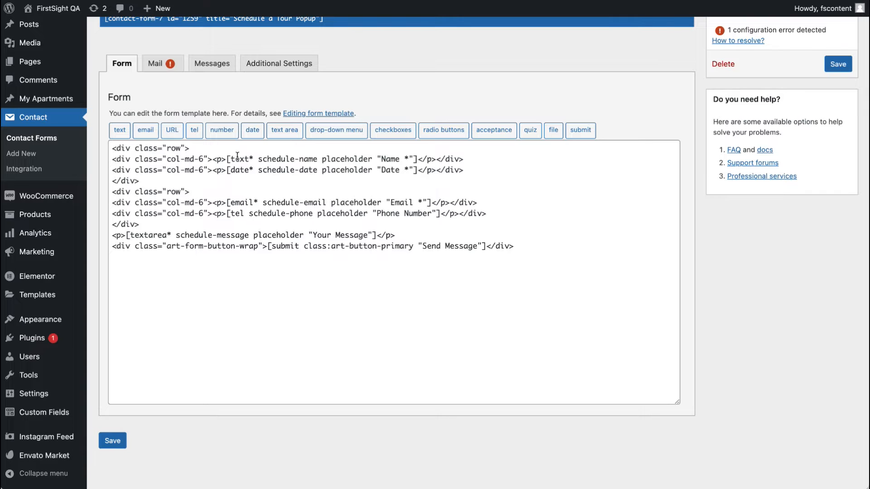
left_click_drag(229, 158, 249, 158)
left_click(254, 160)
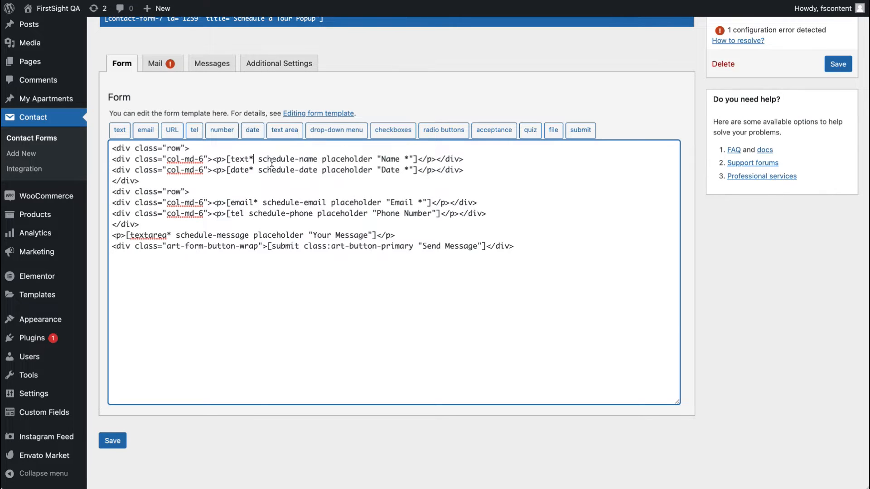
left_click(244, 216)
left_click_drag(312, 235, 368, 229)
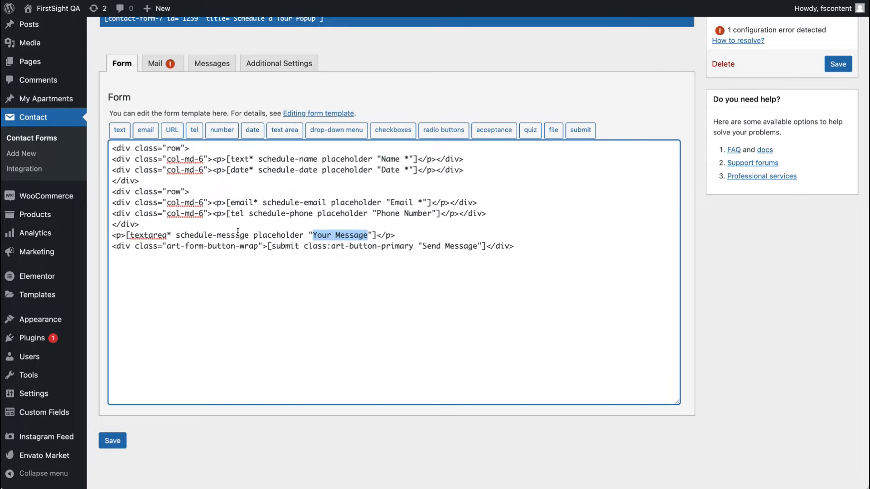
Step: Make the date field optional by removing its required asterisks from the tag and the "Date *" placeholder, then save the form
left_click(254, 168)
key("BackSpace")
left_click(402, 170)
key("BackSpace")
key("BackSpace")
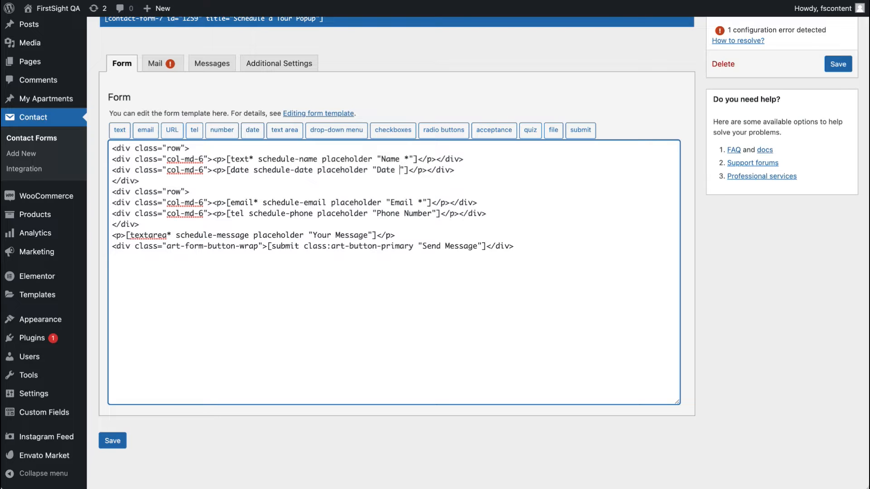
left_click(114, 443)
Step: Open the Schedule a Tour popup on the live site to check the form, then close it
mouse_move(47, 14)
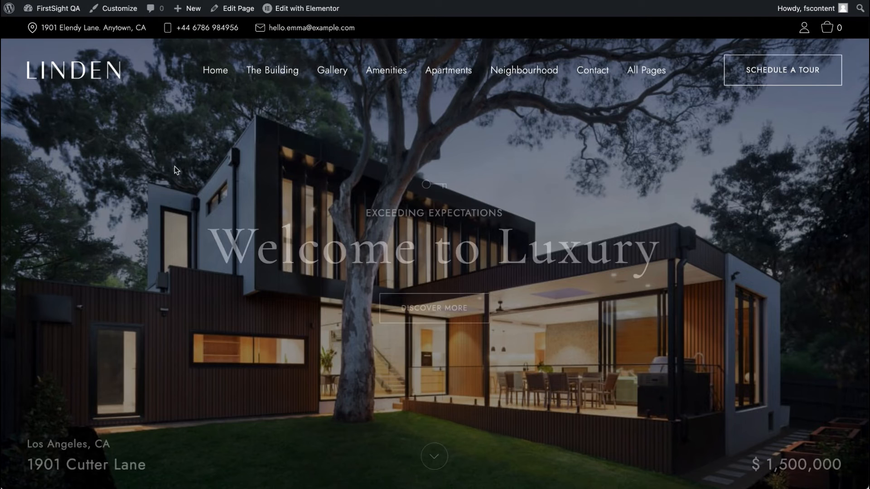
left_click(801, 79)
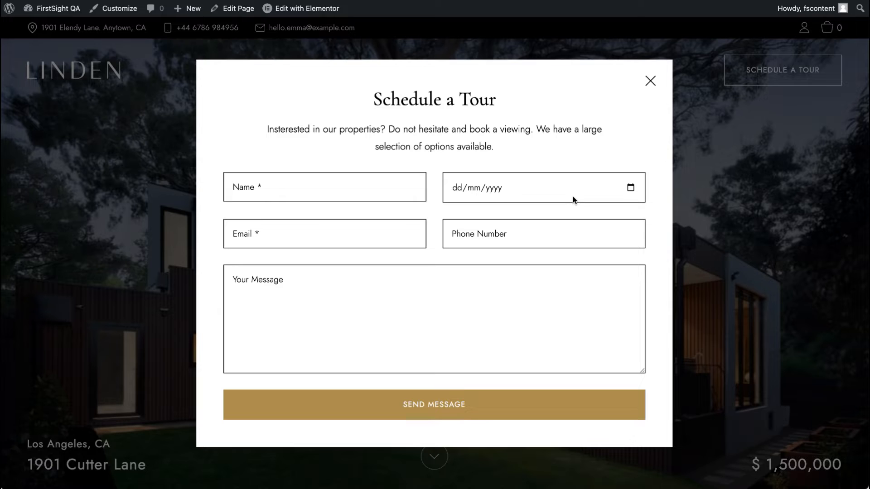
left_click(650, 80)
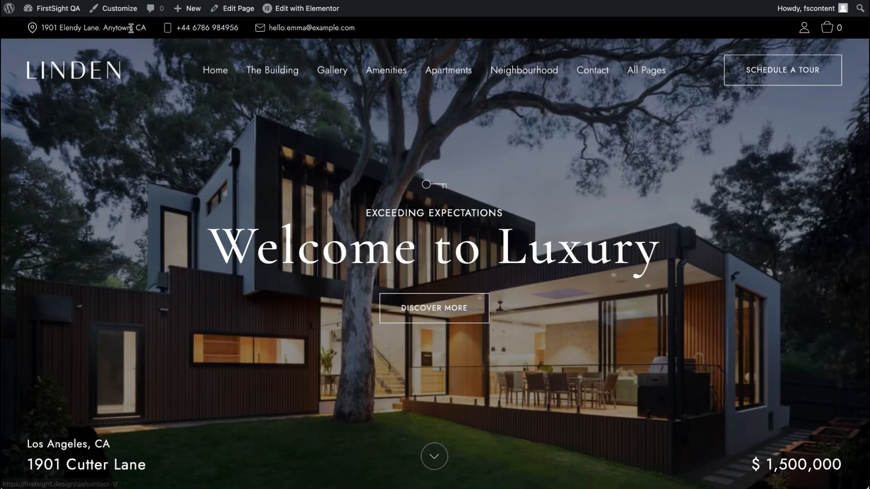
Step: Open the Customizer and review the Header section settings before returning to the main panel
left_click(127, 10)
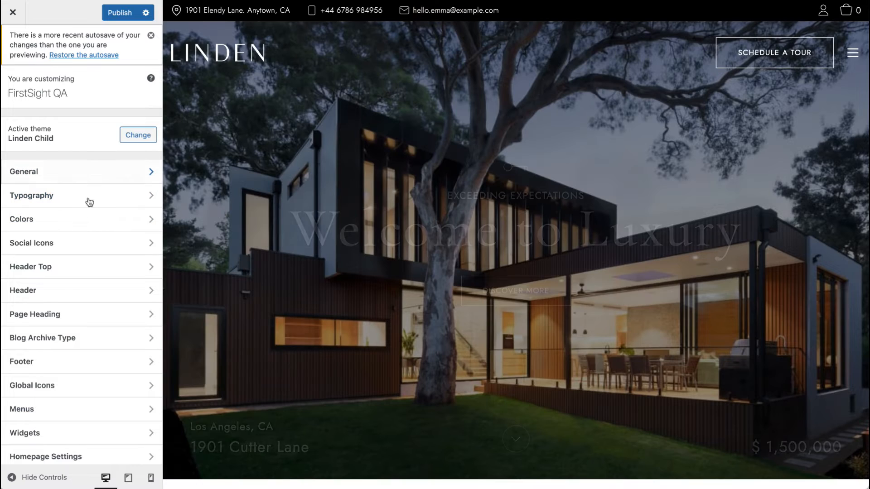
left_click(67, 290)
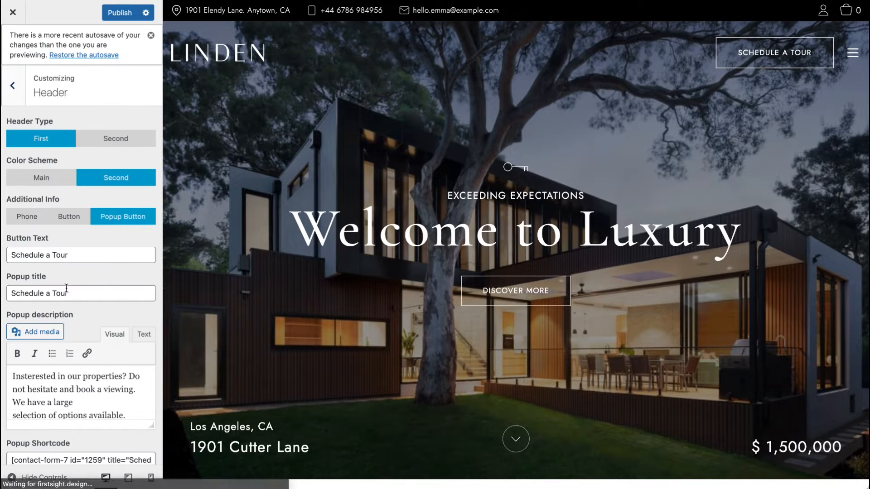
scroll(66, 287, "down", 1)
scroll(61, 203, "up", 1)
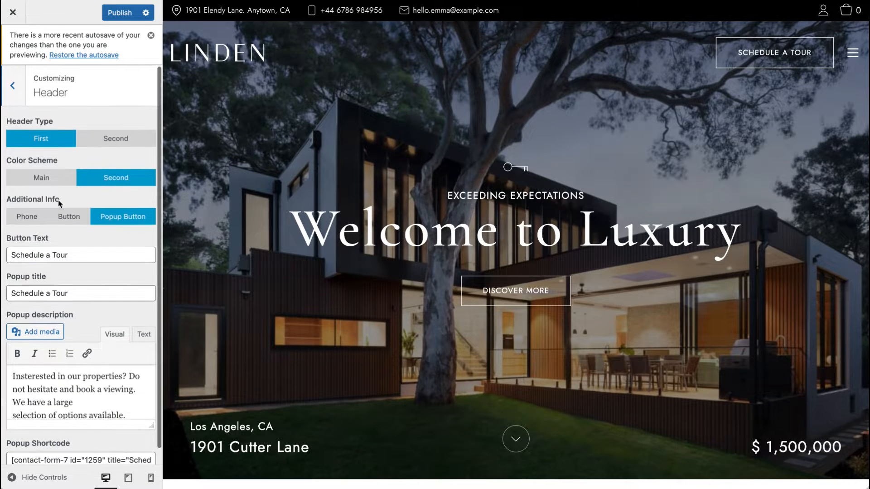
left_click(13, 85)
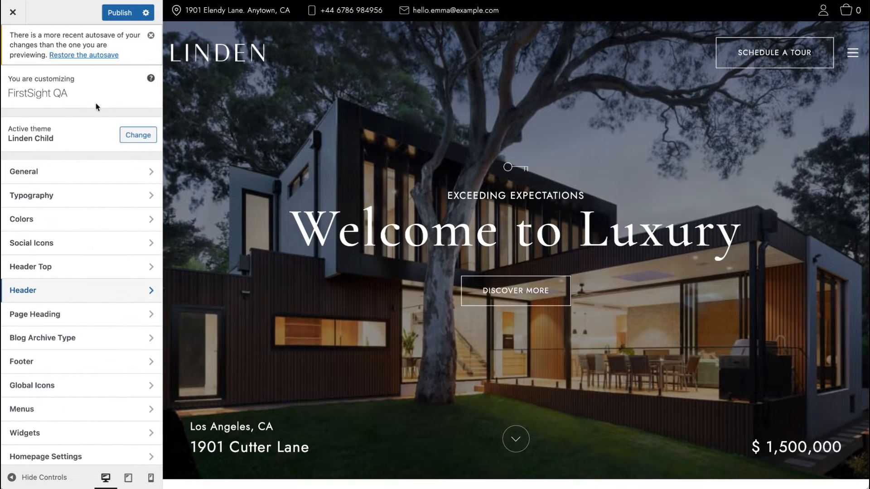
Step: Dismiss the autosave notice and exit the Customizer, confirming to leave without saving
left_click(151, 34)
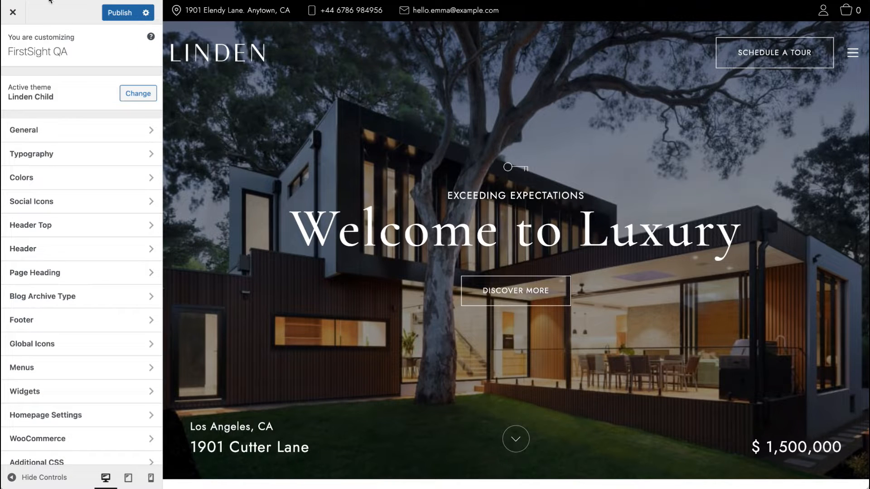
left_click(13, 13)
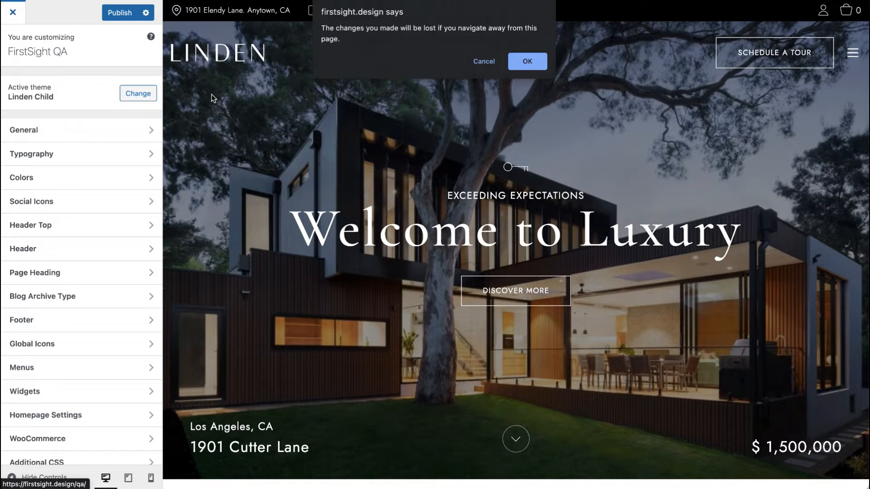
left_click(527, 62)
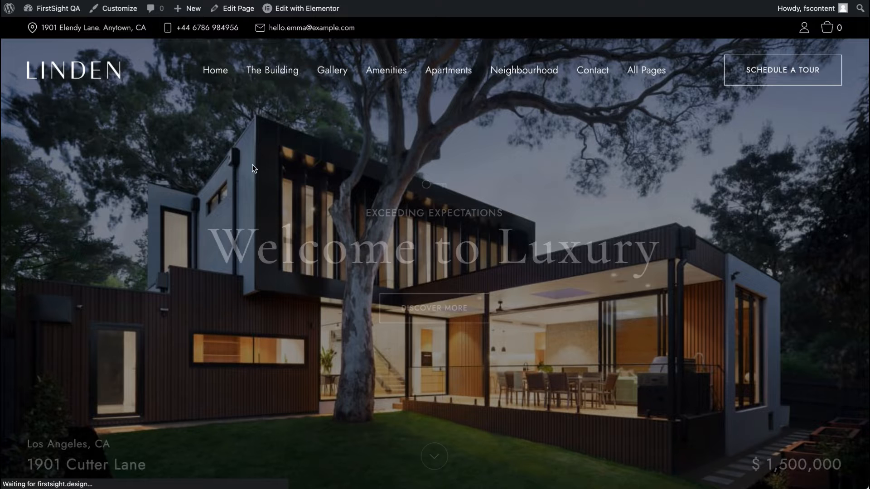
Step: Open the Home page editor in a new tab and review its Header Options and Heading Options
right_click(235, 12)
left_click(272, 16)
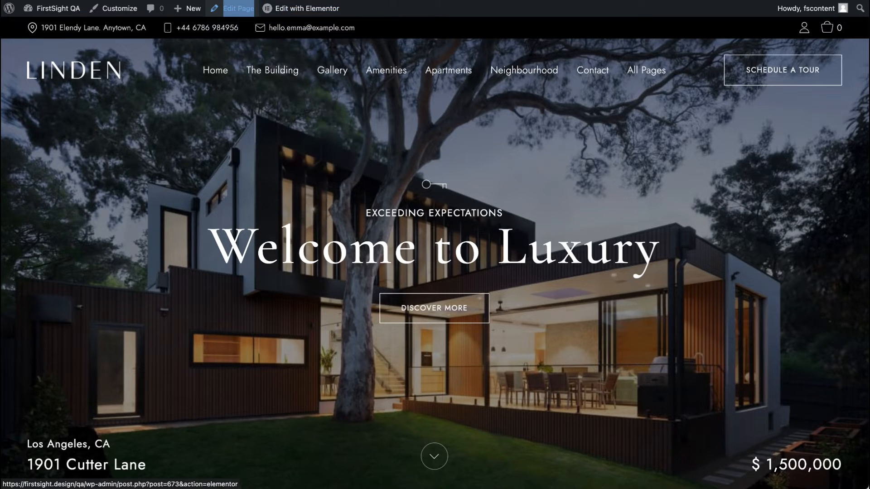
key("ctrl+Tab")
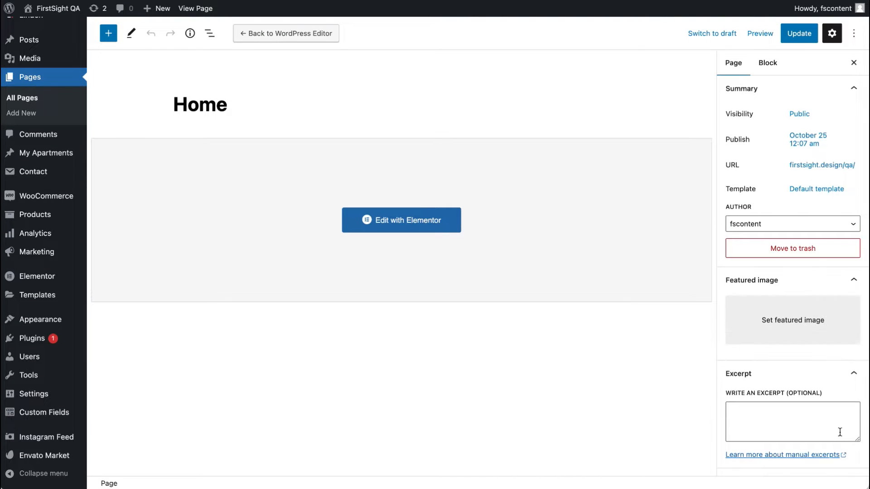
scroll(838, 399, "down", 10)
scroll(852, 182, "up", 2)
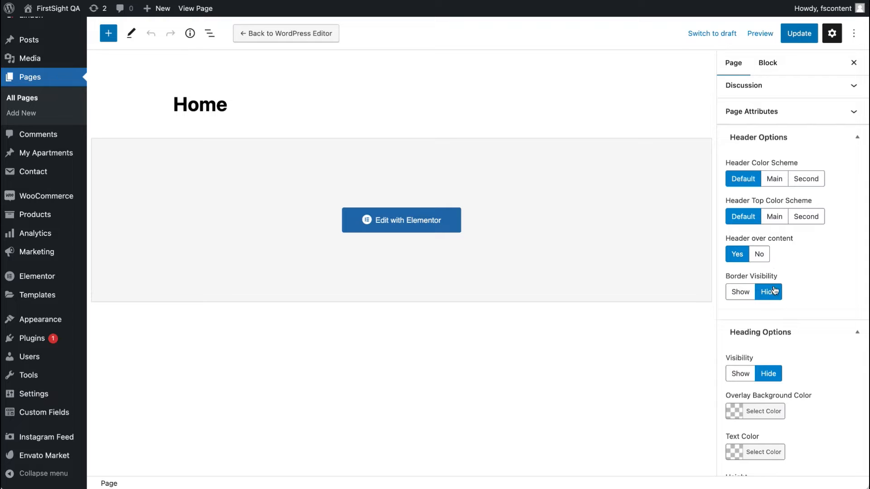
scroll(816, 356, "down", 3)
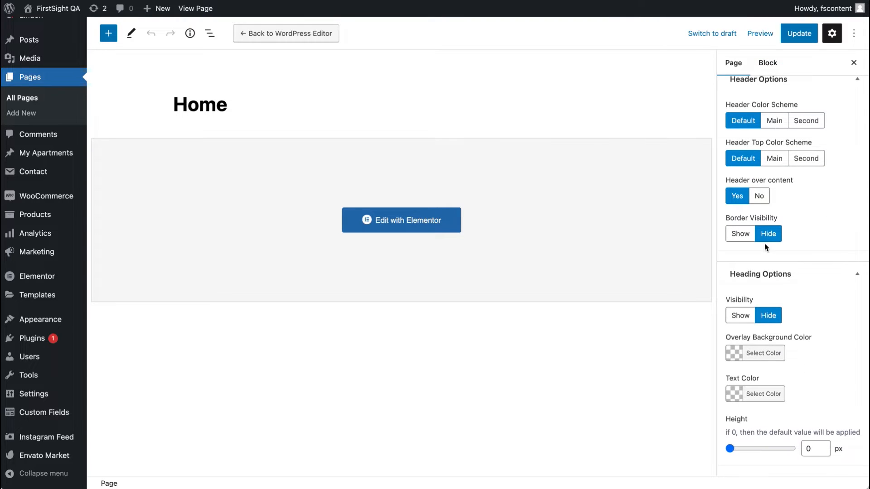
scroll(765, 244, "up", 3)
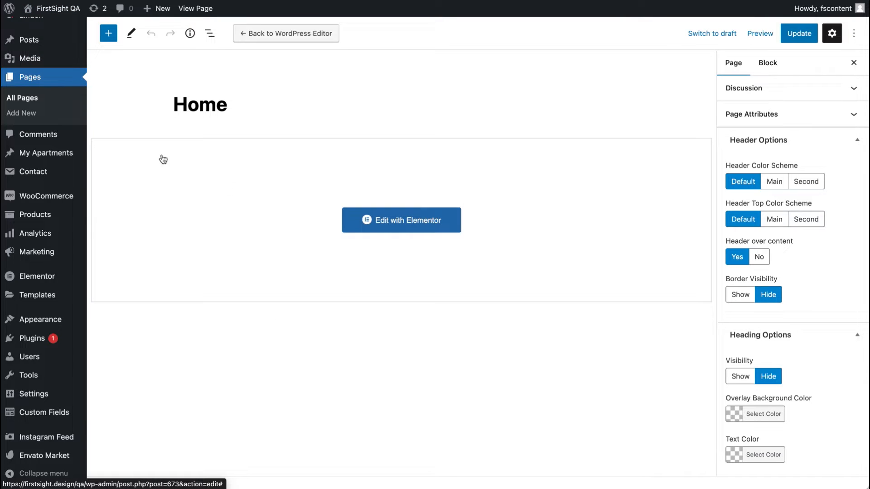
Step: Return to the site tab and open the Page Heading section in the Customizer
mouse_move(58, 8)
left_click(42, 27)
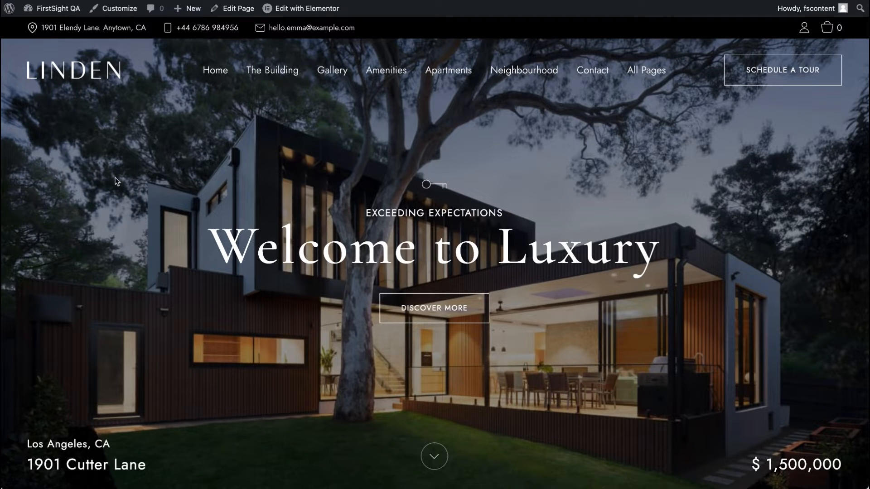
mouse_move(212, 84)
left_click(120, 13)
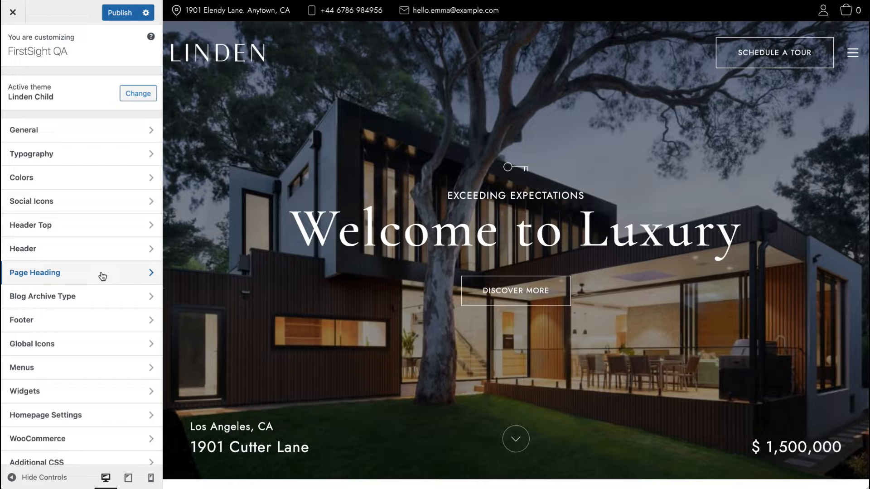
left_click(102, 276)
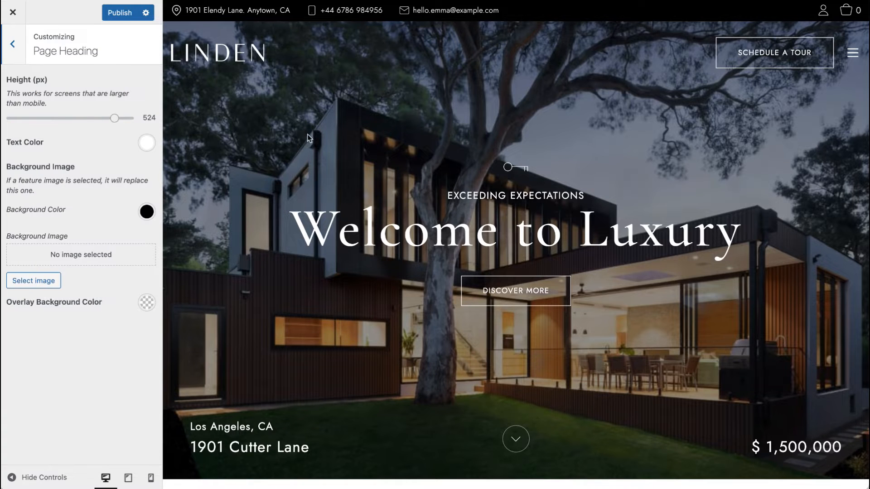
Step: Navigate the Customizer preview to the Design gallery page through the hamburger menu
left_click(852, 53)
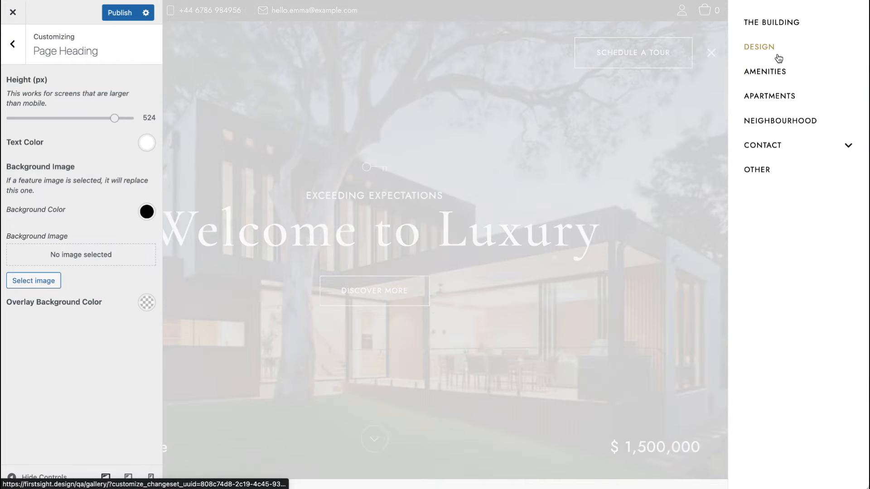
left_click(773, 54)
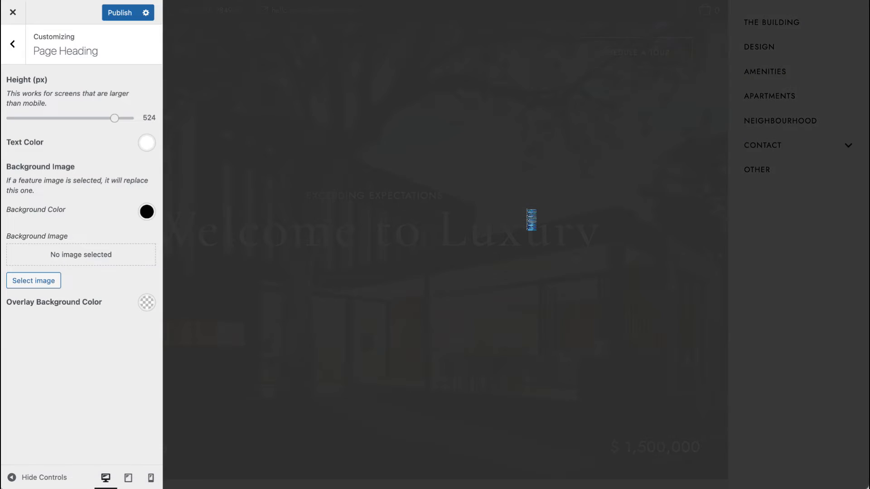
scroll(527, 212, "down", 9)
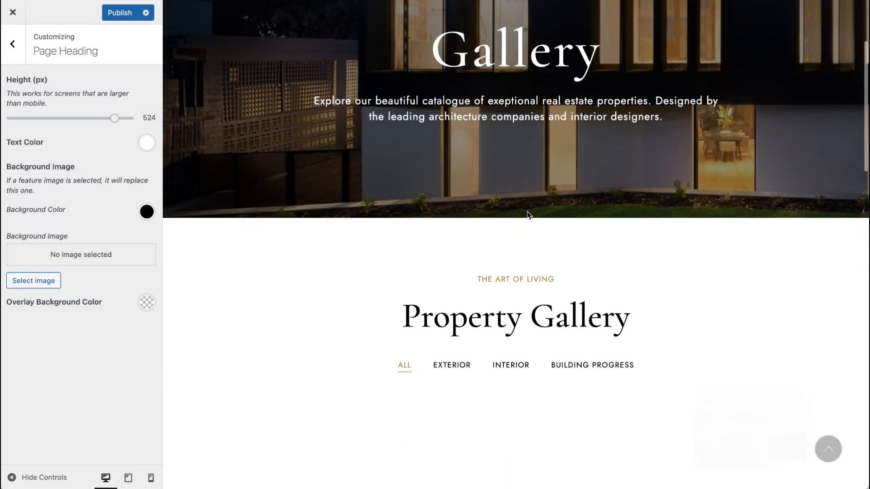
scroll(527, 212, "up", 9)
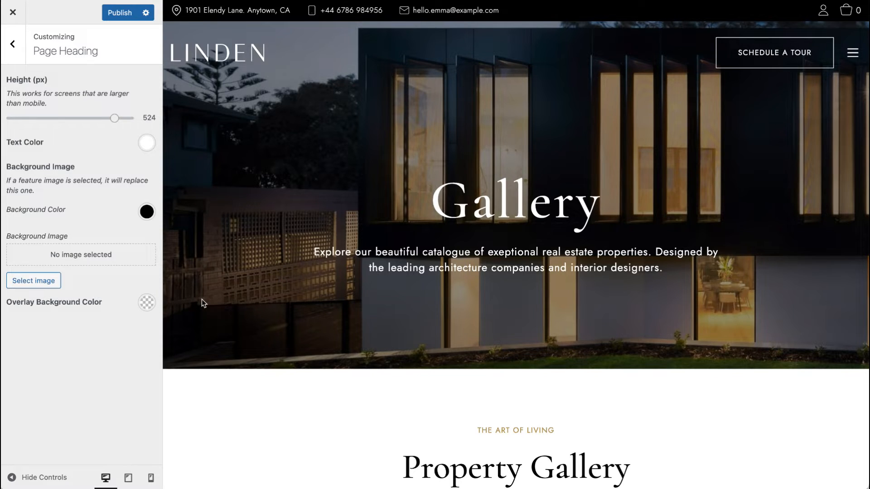
Step: Try a larger page heading height and a #8e3737 text color, then reset the text color
left_click_drag(115, 118, 134, 118)
left_click(151, 105)
left_click(141, 145)
left_click(96, 219)
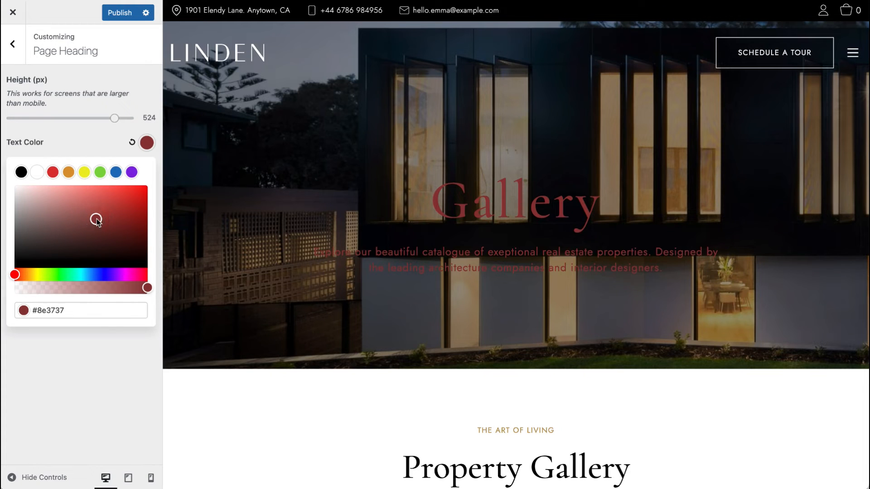
left_click(132, 142)
left_click(79, 142)
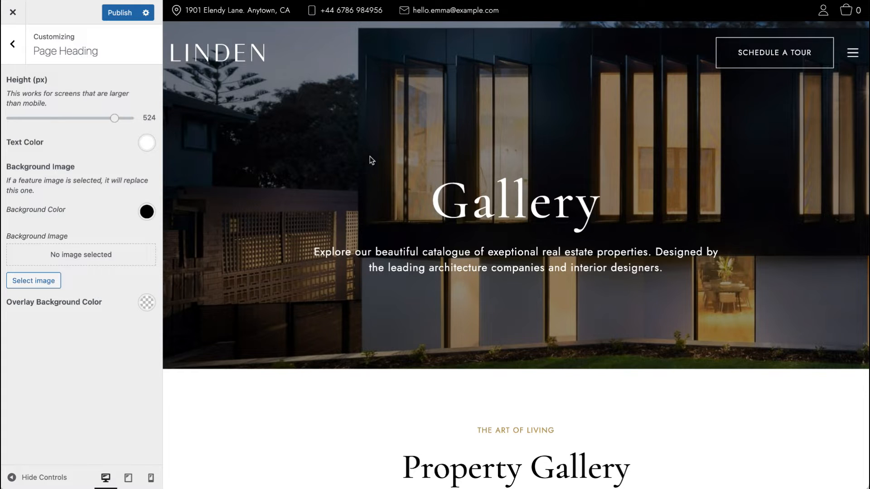
Step: Publish the Customizer settings and close the Customizer
left_click(11, 15)
left_click(482, 60)
left_click(118, 12)
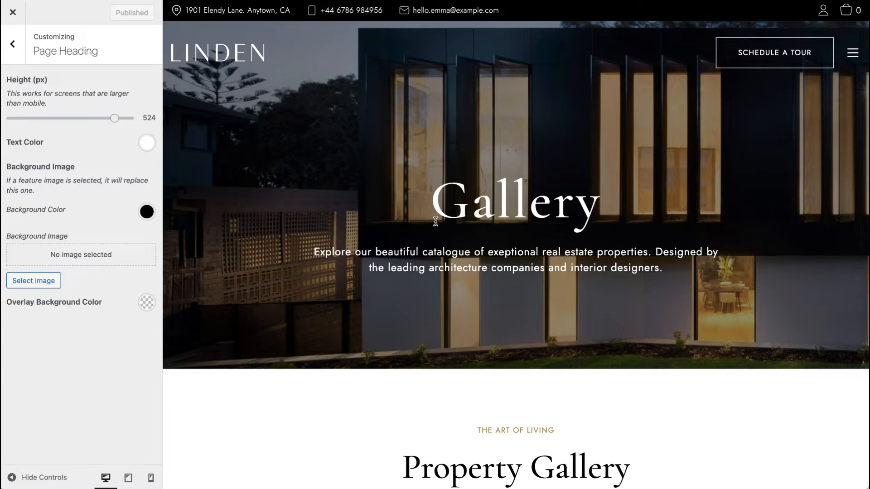
left_click(13, 12)
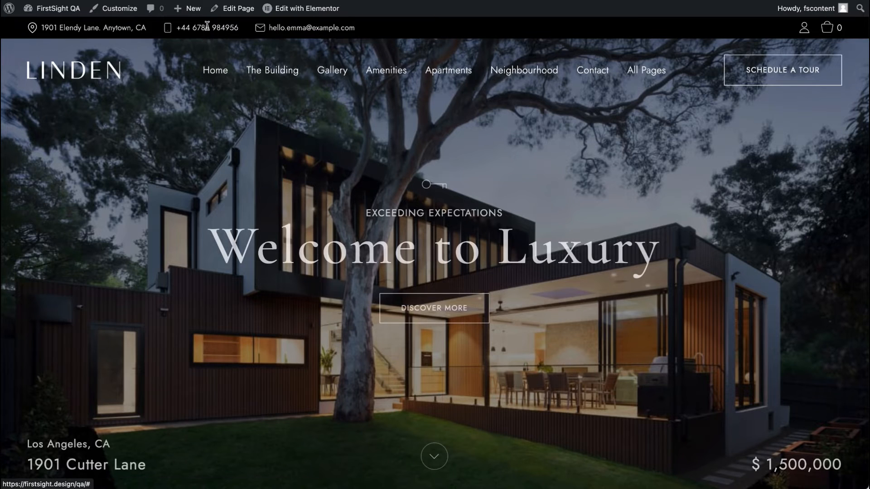
Step: Open the Gallery page in the block editor and examine its featured image and excerpt settings
left_click(332, 70)
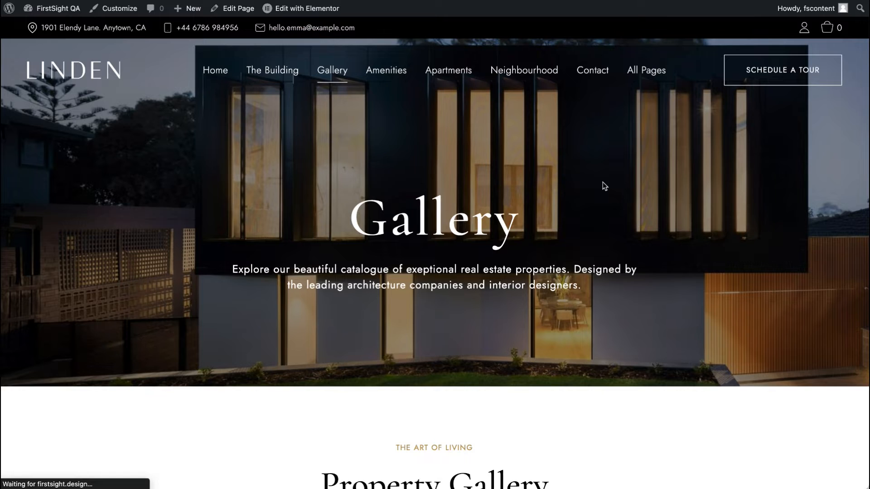
right_click(237, 10)
left_click(277, 15)
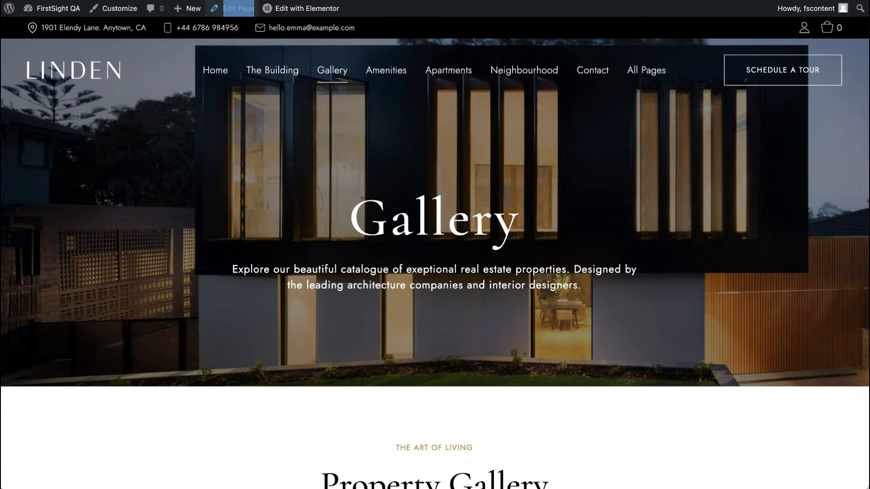
key("Return")
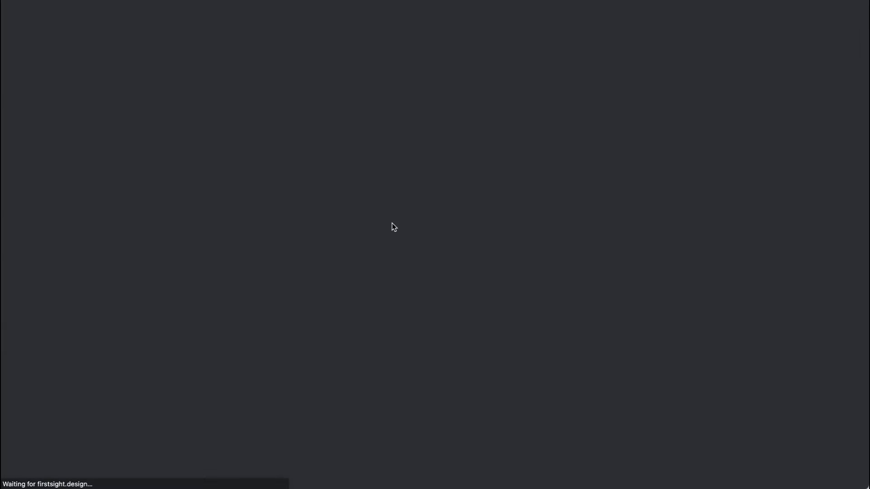
scroll(828, 369, "down", 6)
scroll(828, 369, "up", 5)
scroll(828, 369, "down", 5)
scroll(828, 367, "up", 6)
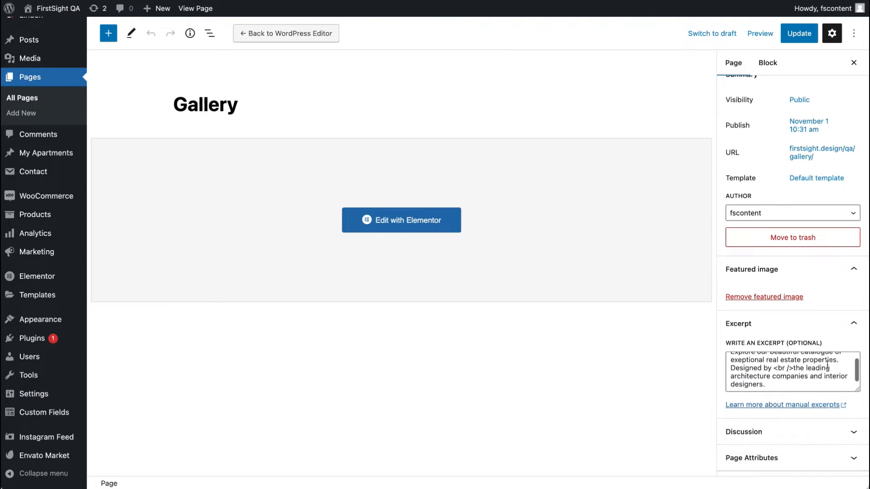
scroll(829, 362, "down", 8)
scroll(836, 355, "up", 5)
scroll(840, 349, "up", 4)
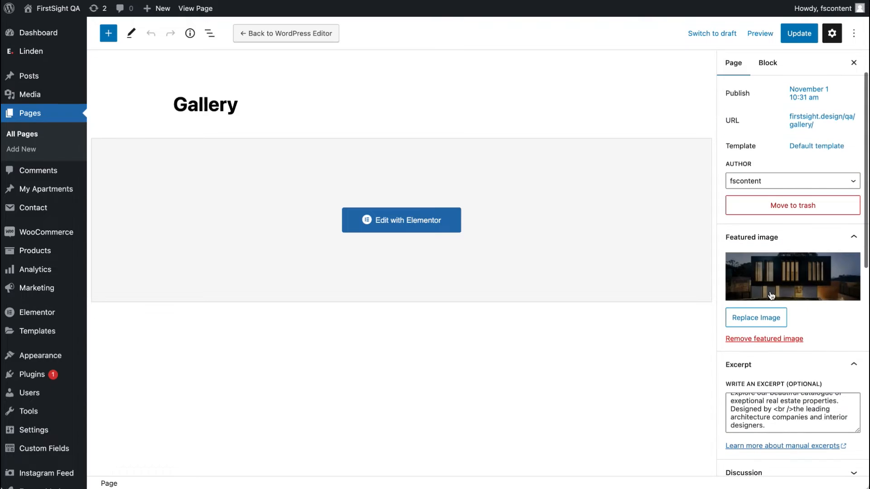
Step: Set hero@2x as the Gallery page's featured image and update the page
left_click(805, 269)
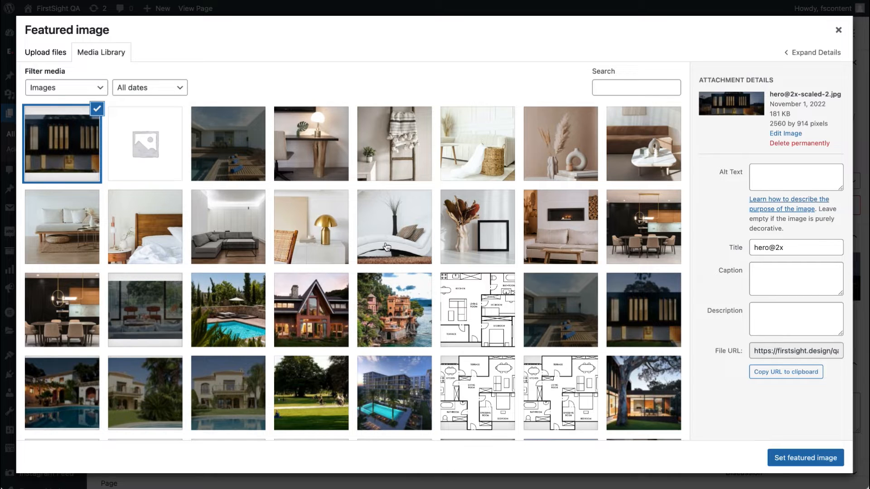
left_click(805, 458)
left_click(798, 33)
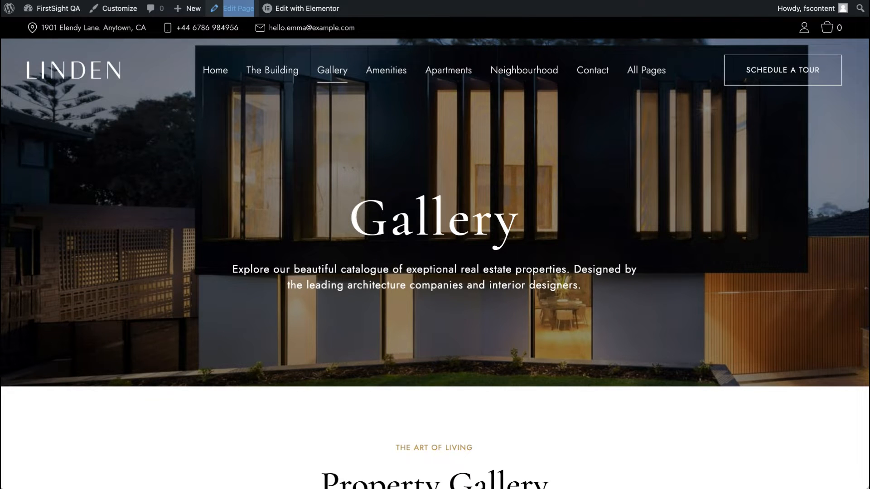
Step: Open the Customizer's Blog Archive Type section from the Gallery page
left_click(116, 8)
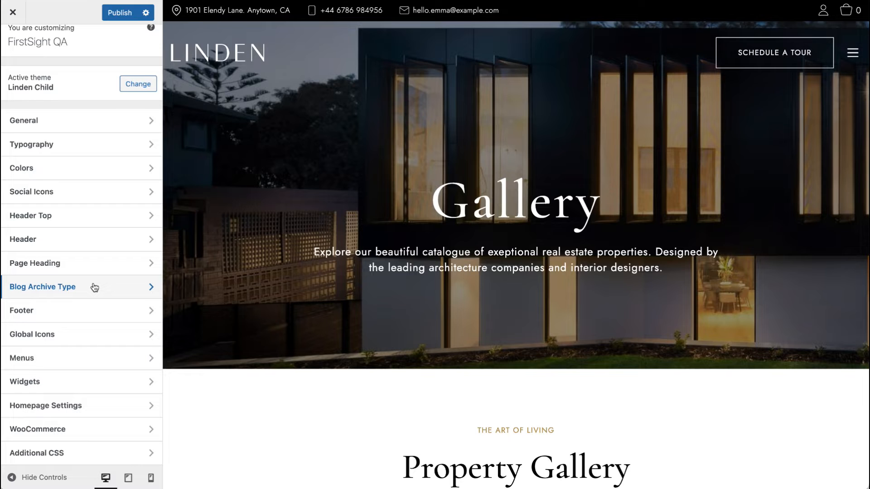
left_click(94, 288)
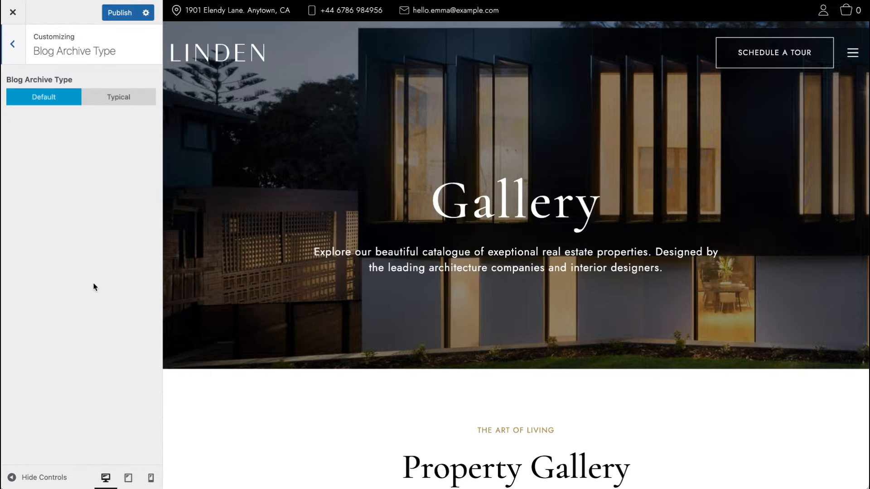
left_click(853, 54)
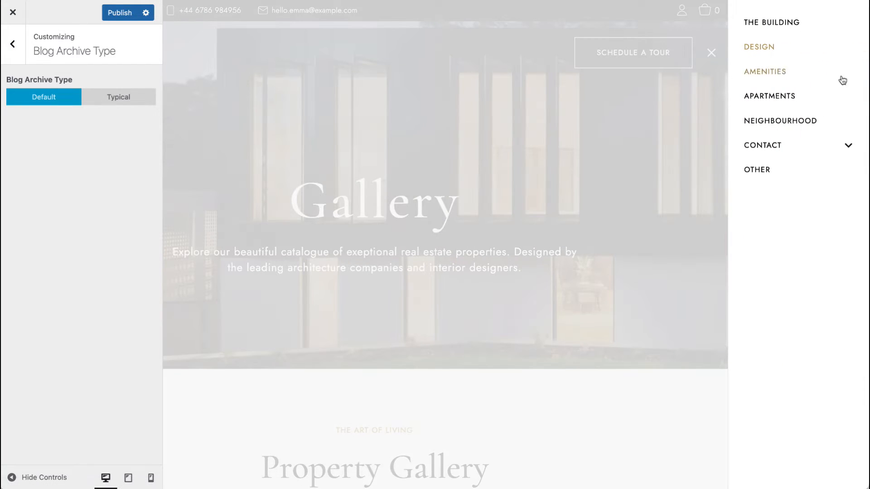
left_click(615, 172)
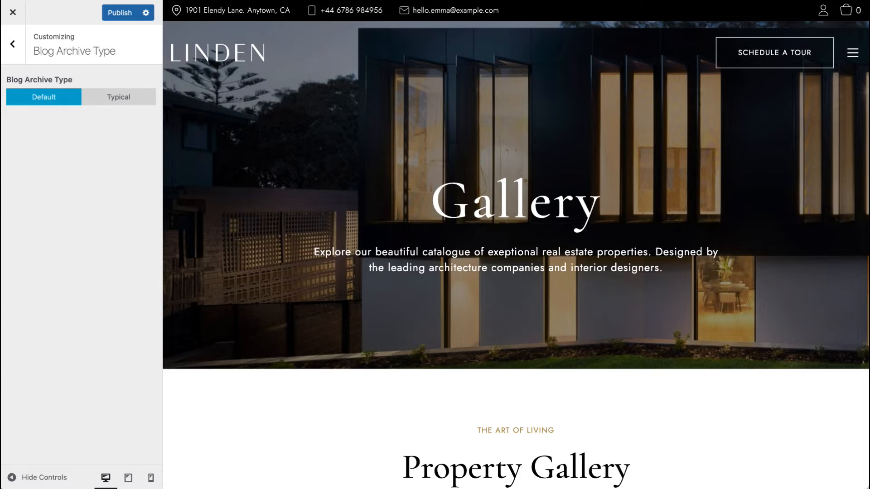
Step: Open the site's blog page and scroll through its article listing
left_click(702, 1)
type("blog")
key("Return")
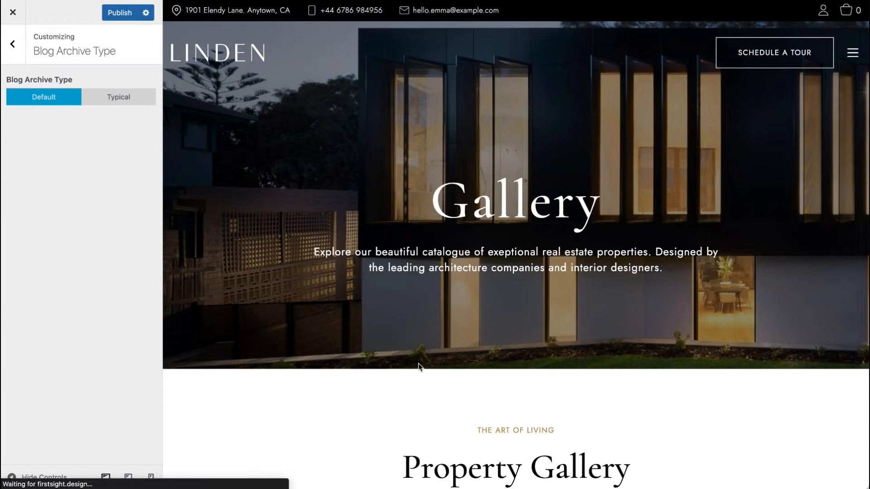
scroll(527, 407, "down", 15)
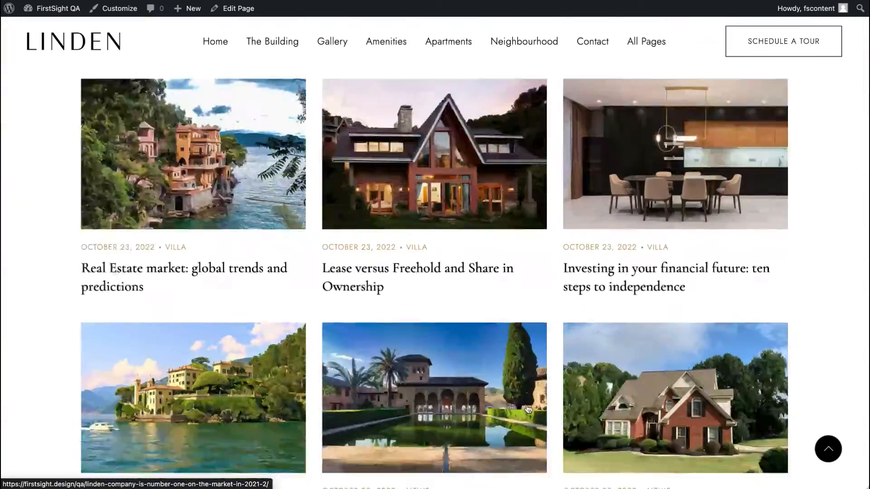
scroll(528, 410, "up", 8)
scroll(527, 404, "up", 6)
scroll(591, 427, "down", 8)
scroll(592, 427, "up", 6)
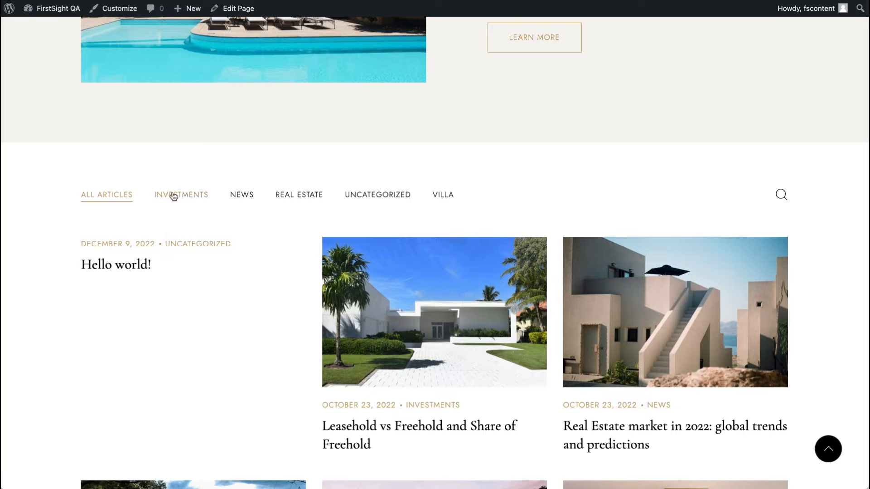
scroll(301, 196, "up", 6)
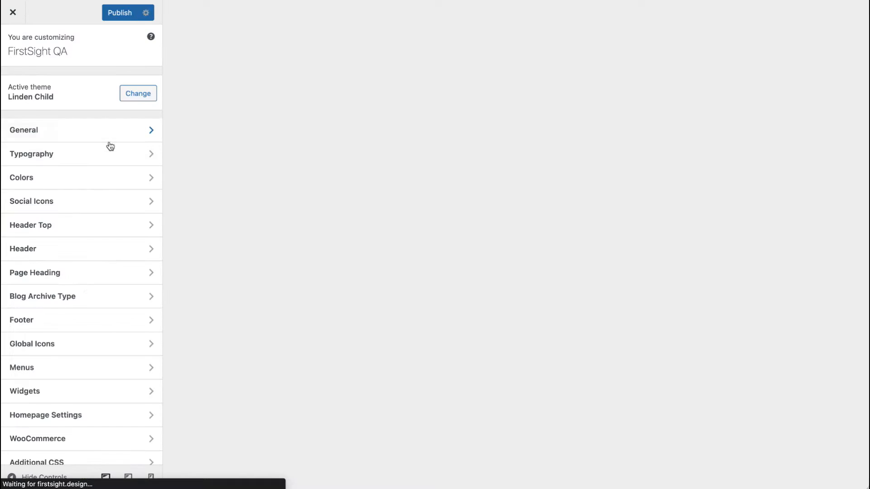
Step: Try the Typical blog archive type on the blog preview, then switch back to Default
left_click(78, 297)
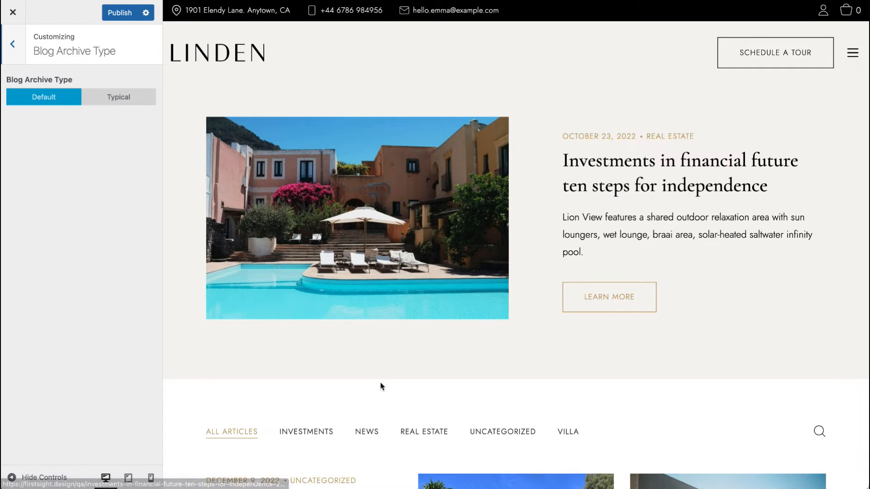
scroll(380, 384, "down", 10)
scroll(381, 384, "down", 3)
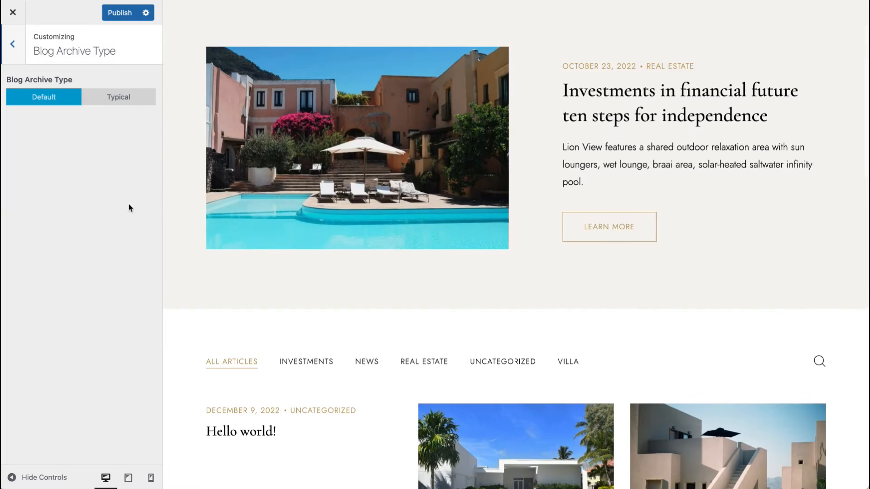
left_click(129, 97)
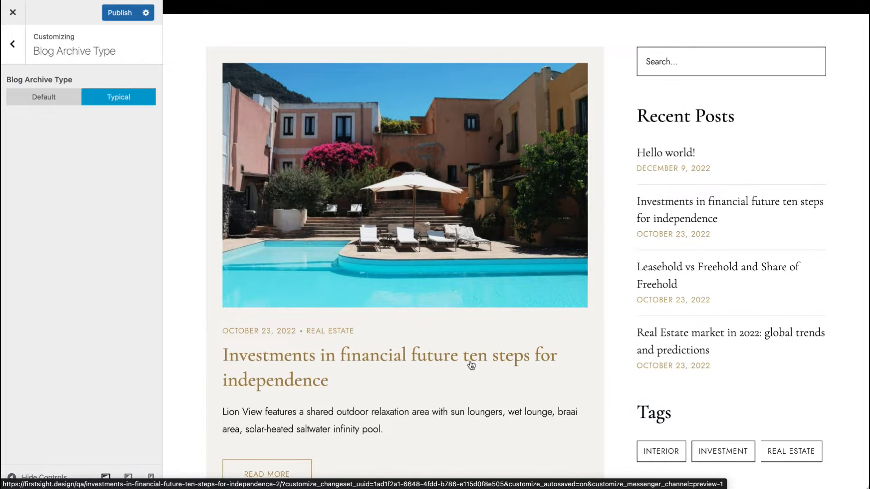
scroll(730, 148, "up", 2)
scroll(501, 397, "down", 4)
scroll(501, 393, "down", 15)
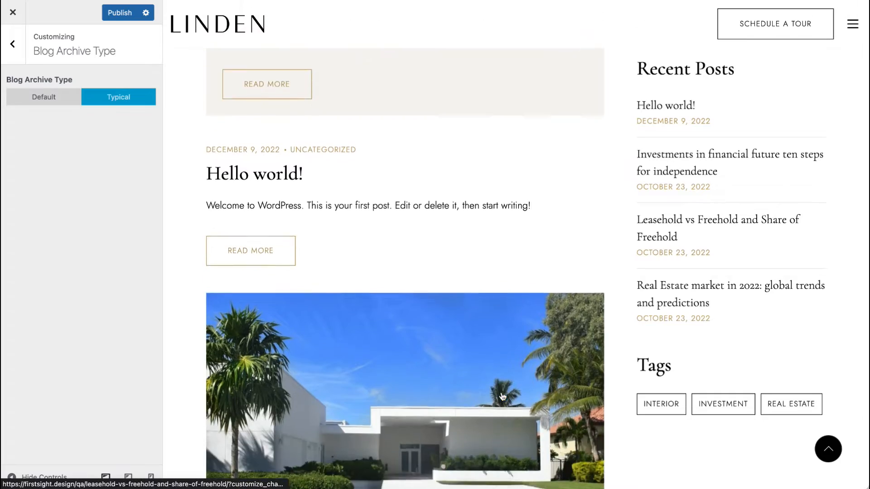
scroll(501, 392, "up", 10)
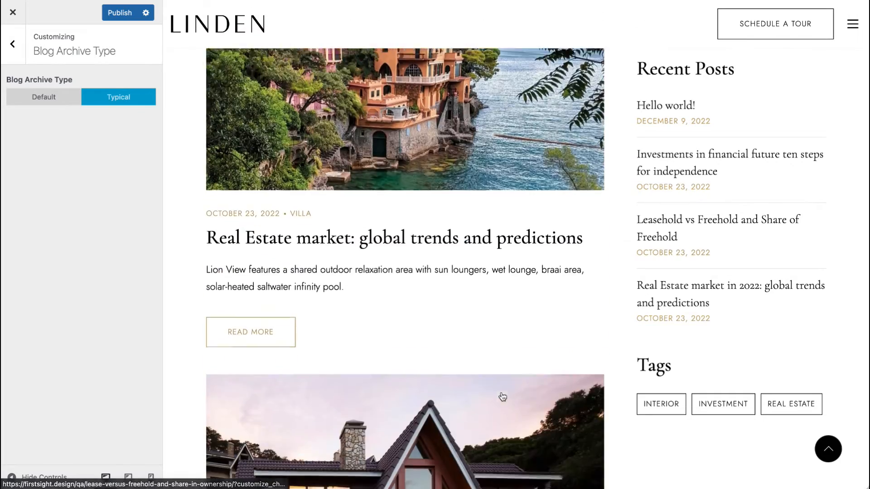
scroll(501, 393, "up", 5)
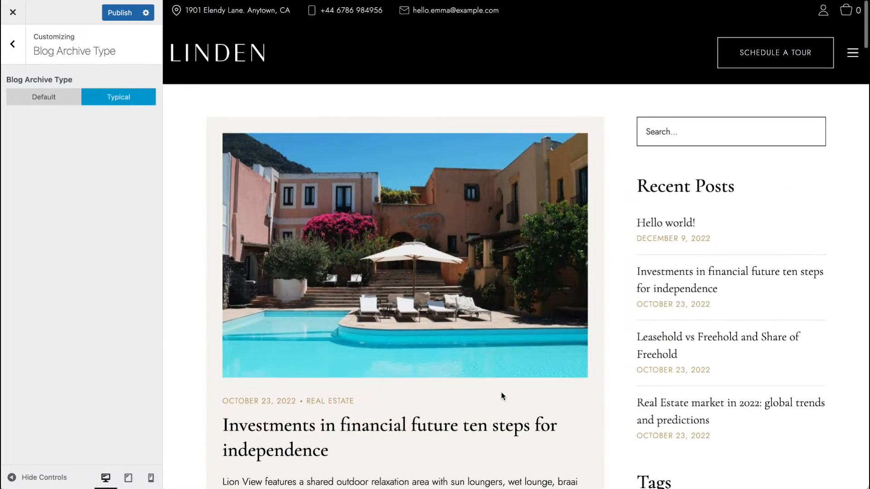
left_click(50, 106)
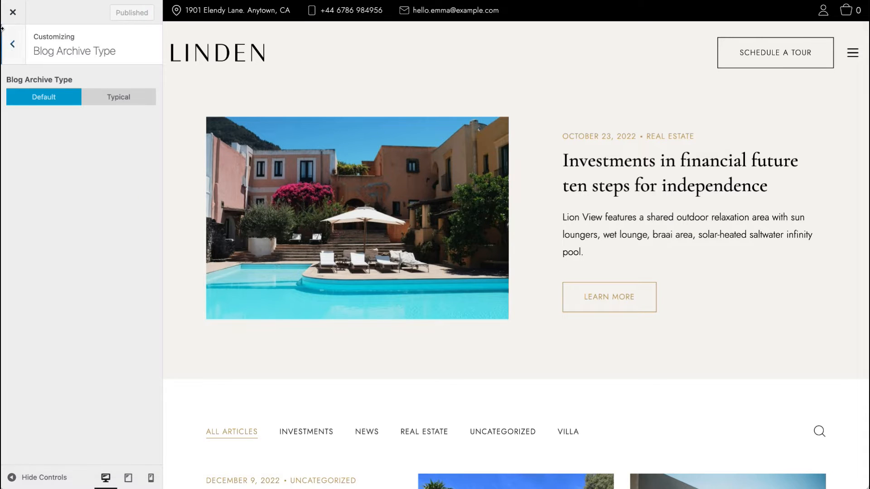
Step: Try the Main footer color scheme, return to Second, and inspect the footer copyright field
left_click(13, 44)
left_click(47, 320)
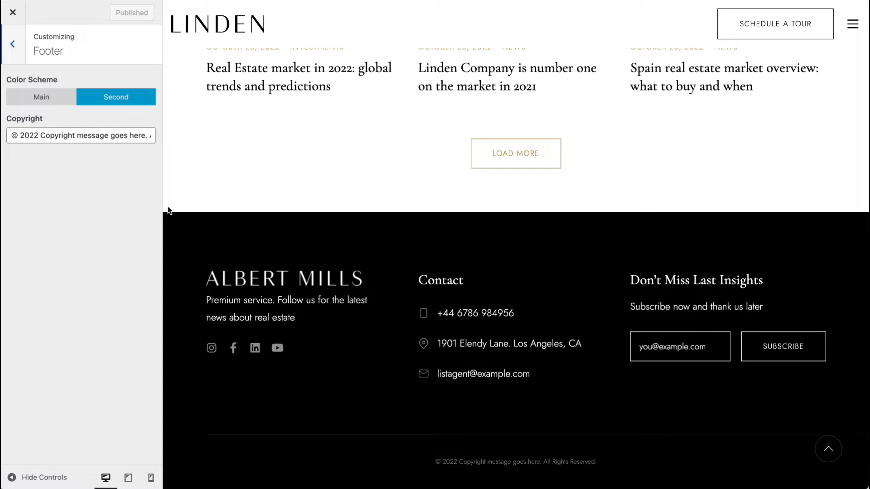
left_click(61, 100)
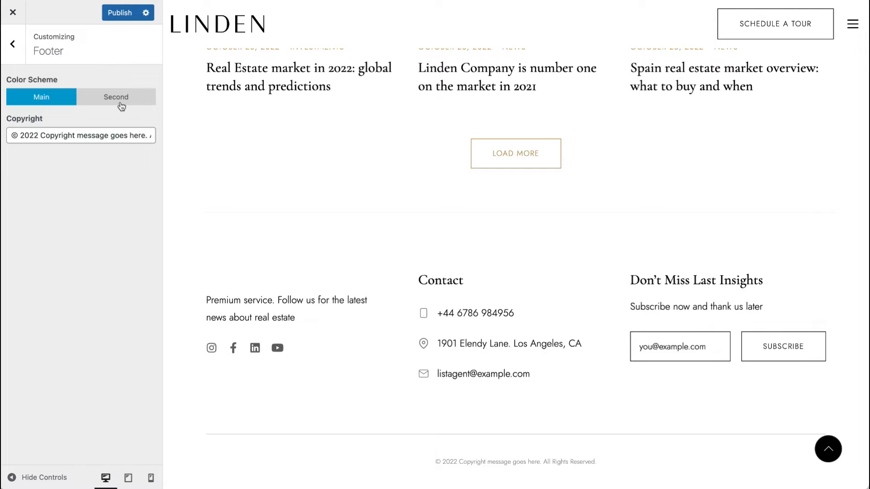
left_click(120, 97)
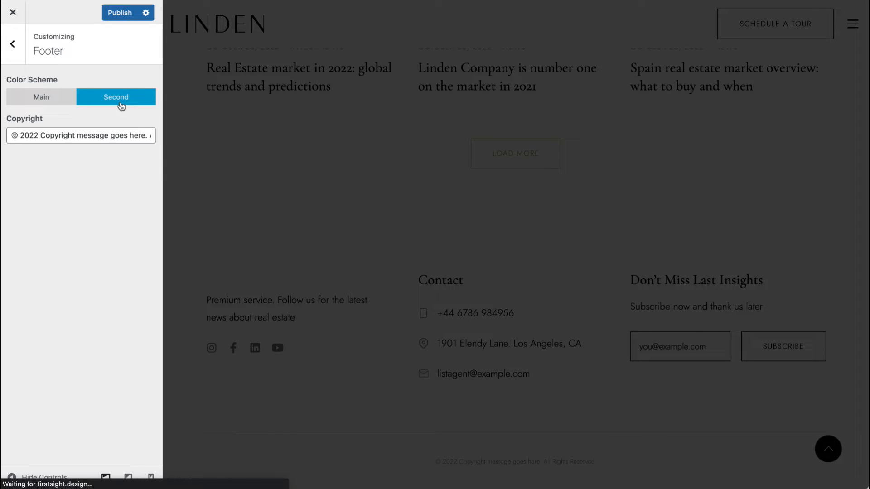
left_click(111, 136)
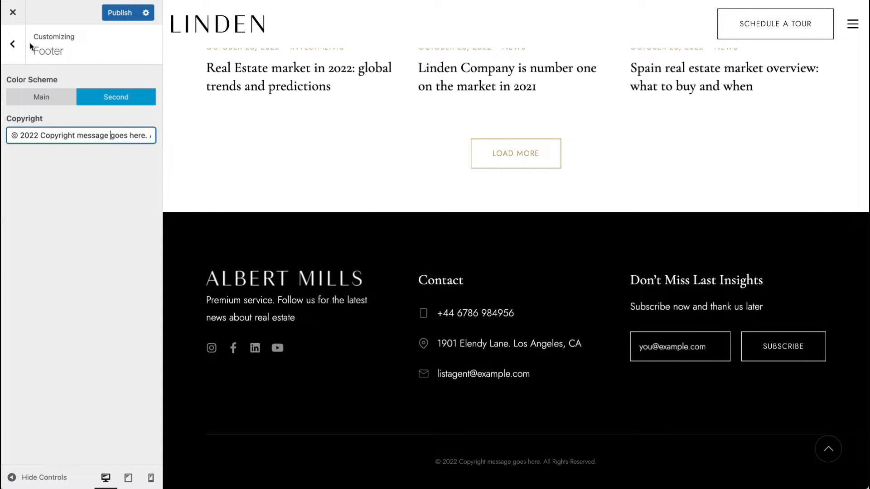
left_click(12, 44)
Step: Open the Global Icons section to review the thank-you and empty-cart icons
left_click(72, 335)
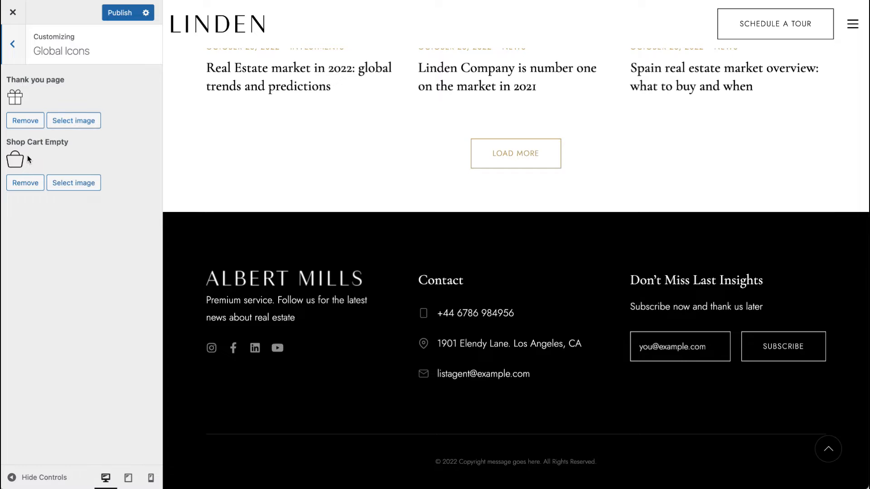
scroll(299, 170, "up", 20)
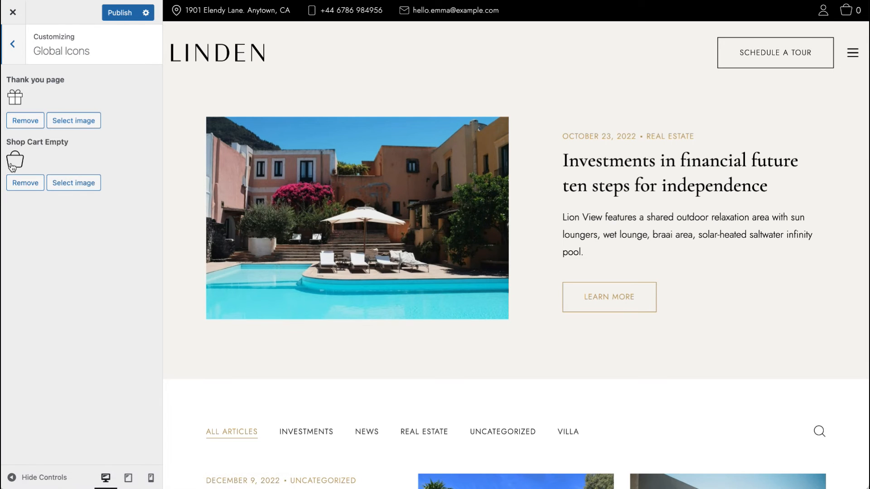
left_click(20, 43)
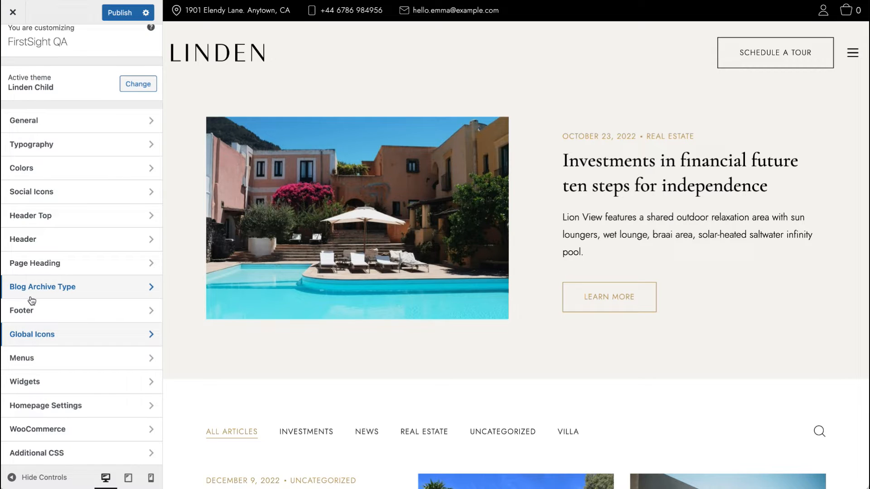
Step: Open the Menus section and review the Main Menu's items and menu locations
left_click(32, 361)
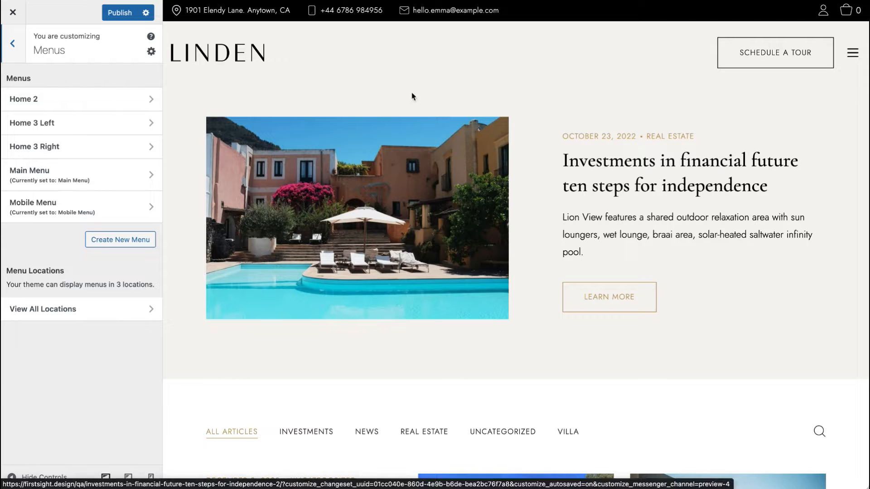
left_click(246, 58)
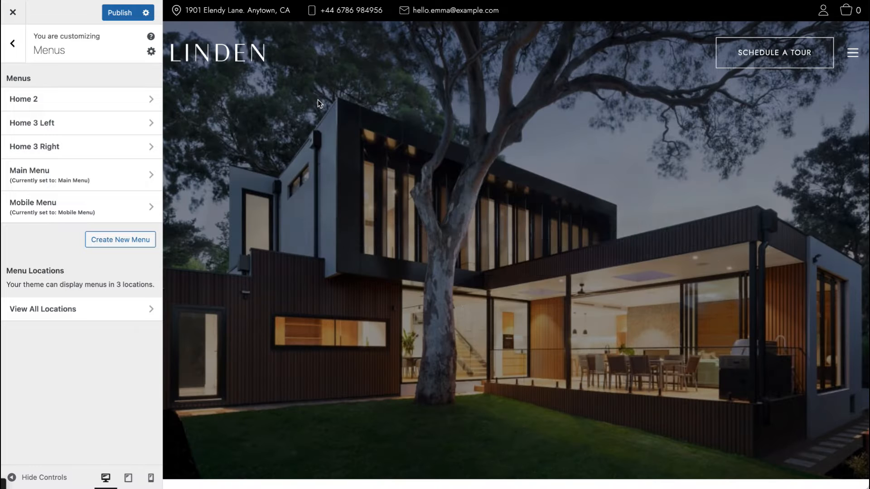
scroll(245, 326, "down", 20)
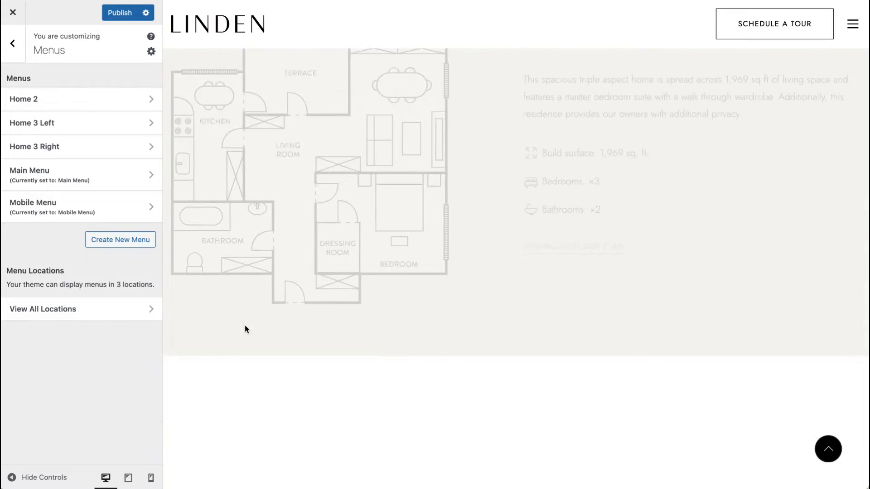
scroll(291, 344, "up", 1)
scroll(291, 343, "up", 20)
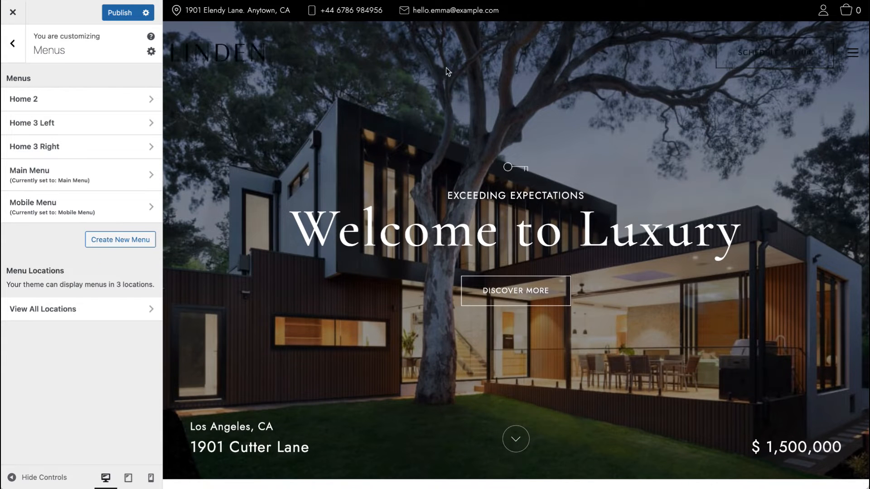
left_click(74, 186)
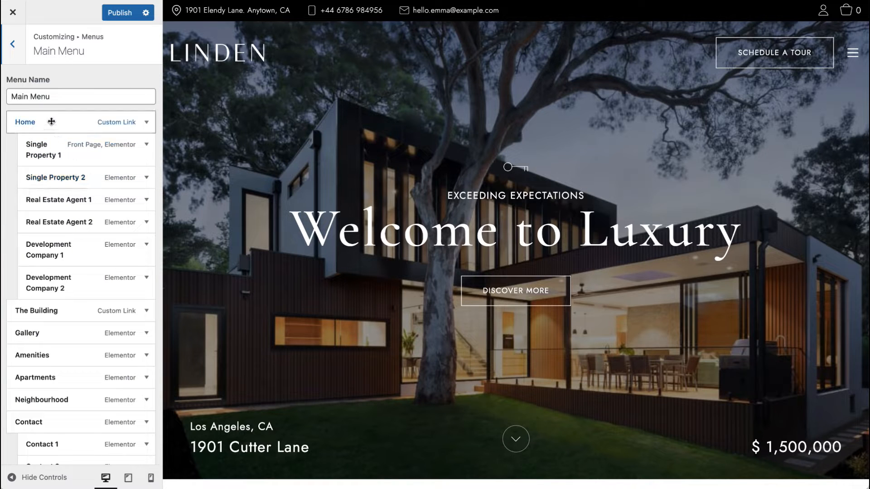
scroll(51, 122, "down", 15)
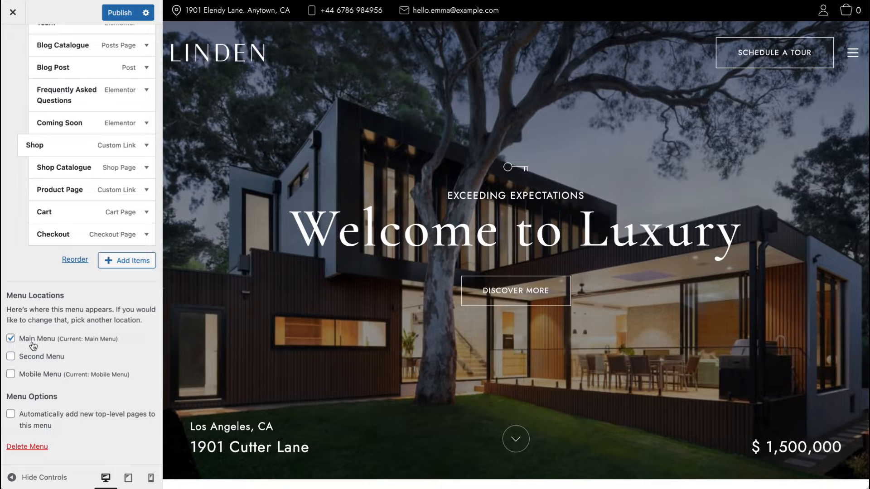
Step: Preview the Home dropdown submenu against the Main Menu items and publish the Customizer changes
scroll(70, 327, "up", 15)
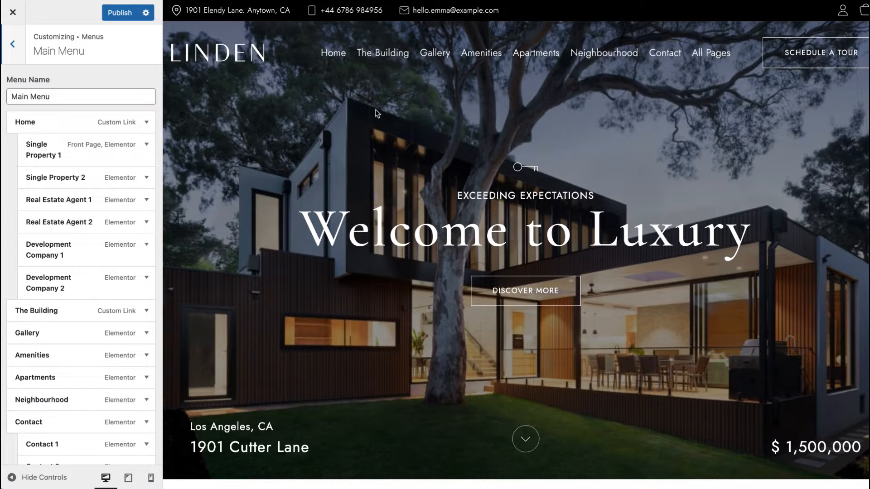
mouse_move(331, 54)
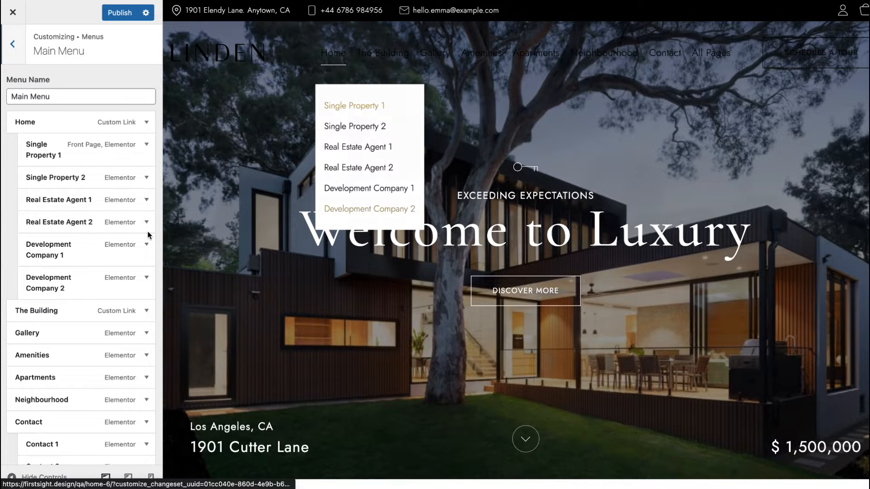
left_click(32, 128)
left_click(33, 128)
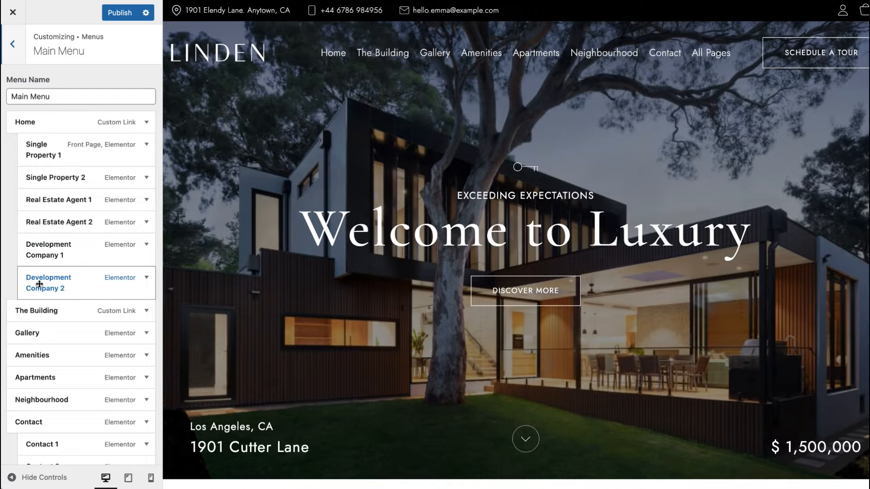
mouse_move(71, 284)
left_mouse_down()
mouse_move(55, 283)
mouse_move(78, 279)
mouse_move(55, 278)
left_mouse_up()
left_click(128, 14)
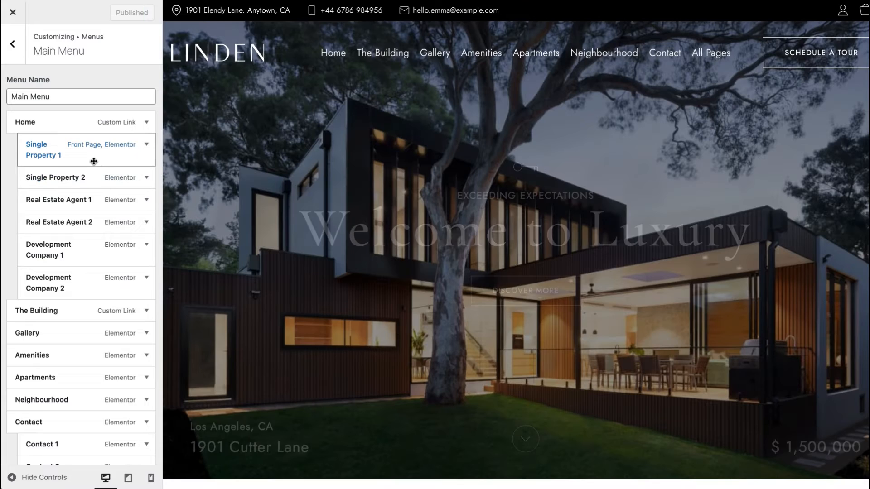
Step: Expand the Single Property 1 and Checkout menu items to inspect their navigation label and link settings
left_click(94, 161)
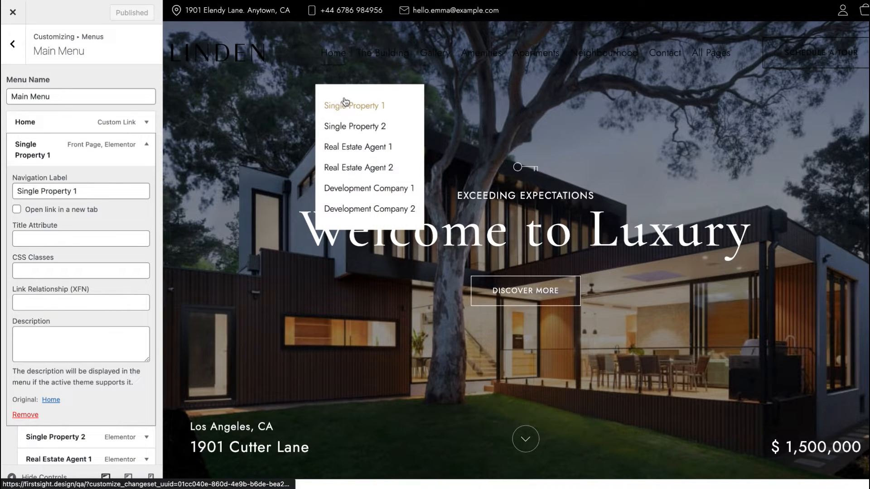
left_click_drag(76, 194, 17, 192)
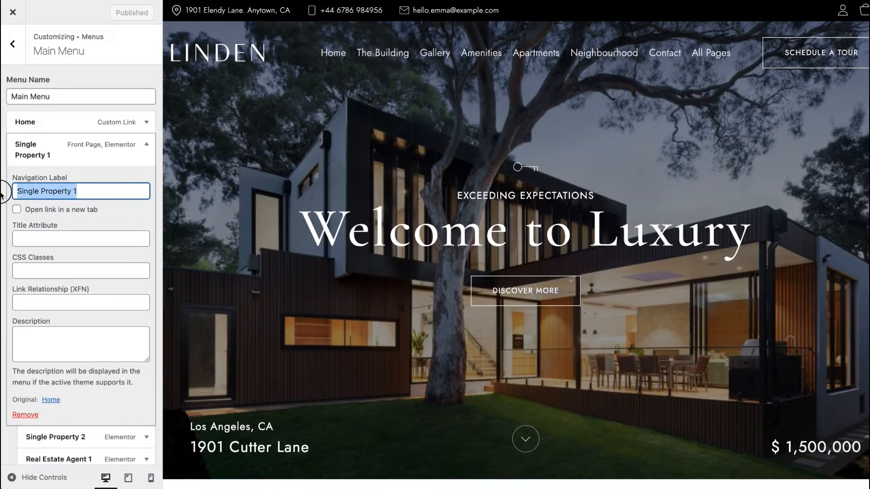
left_click(72, 142)
scroll(118, 231, "down", 10)
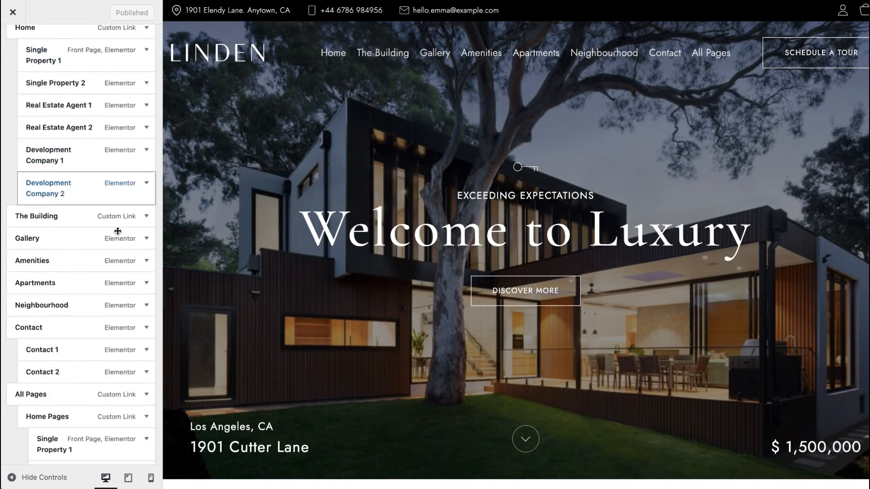
scroll(111, 276, "down", 10)
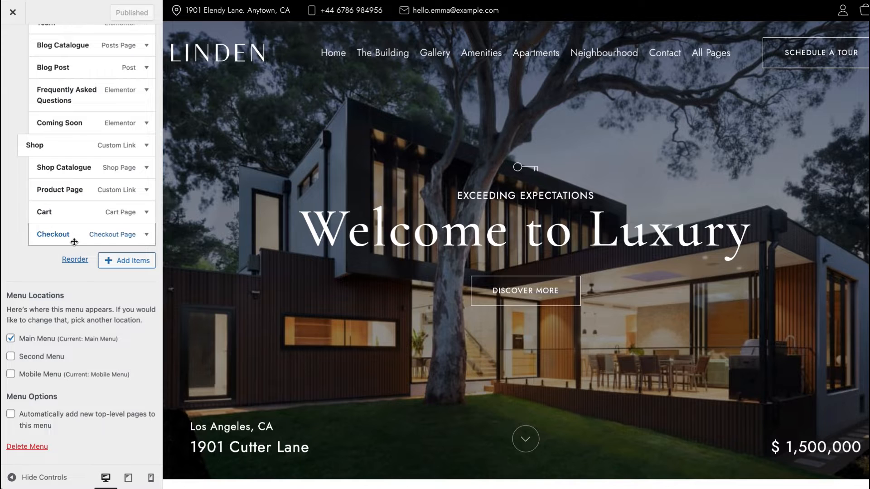
left_click(74, 241)
scroll(28, 381, "down", 3)
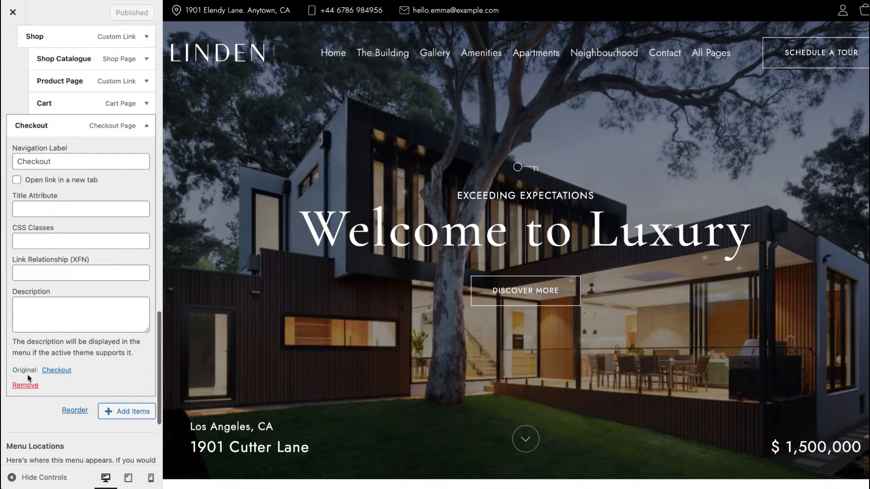
left_click(87, 128)
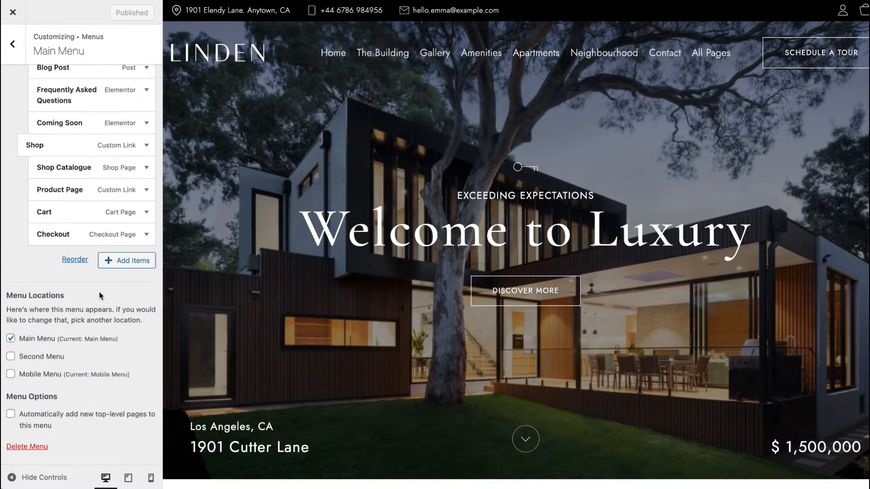
Step: Open the Add Items panel and review the Pages list and the Custom Links URL and link text fields
left_click(137, 267)
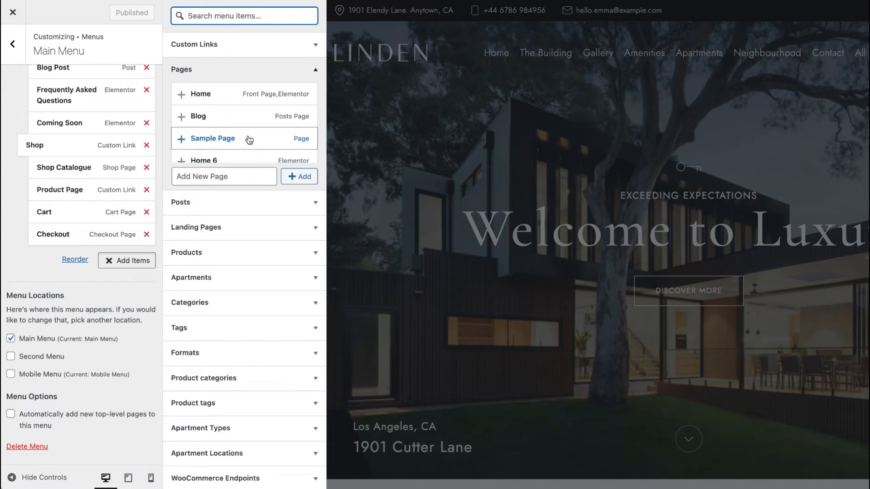
scroll(252, 139, "down", 2)
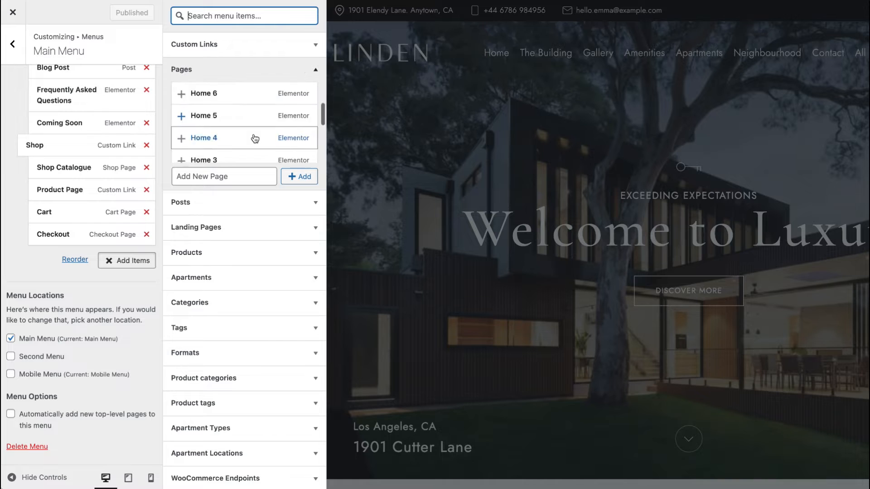
left_click(275, 52)
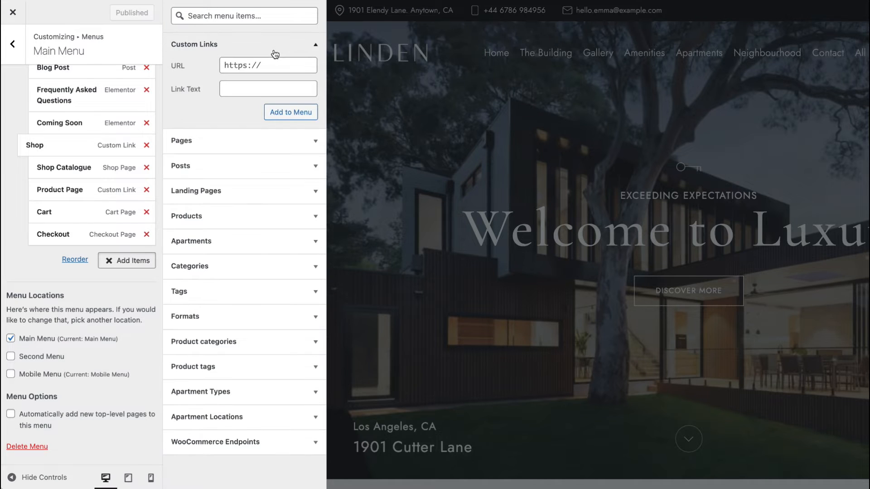
left_click(266, 90)
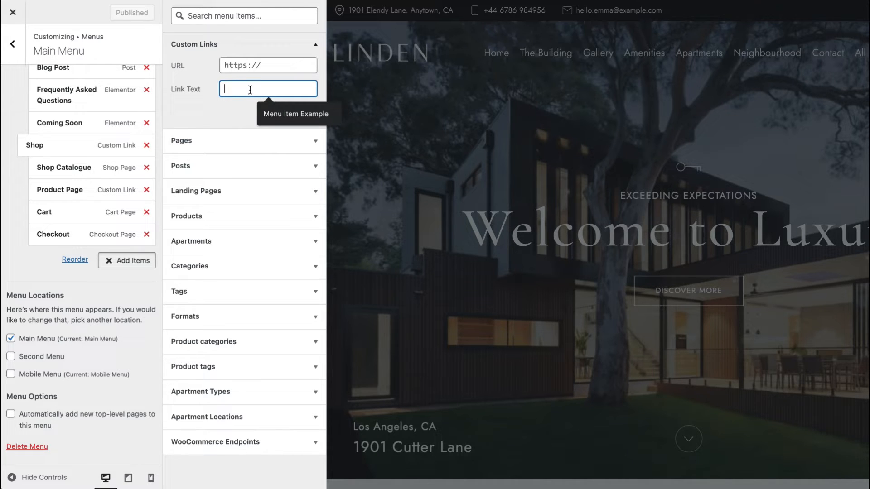
left_click(241, 64)
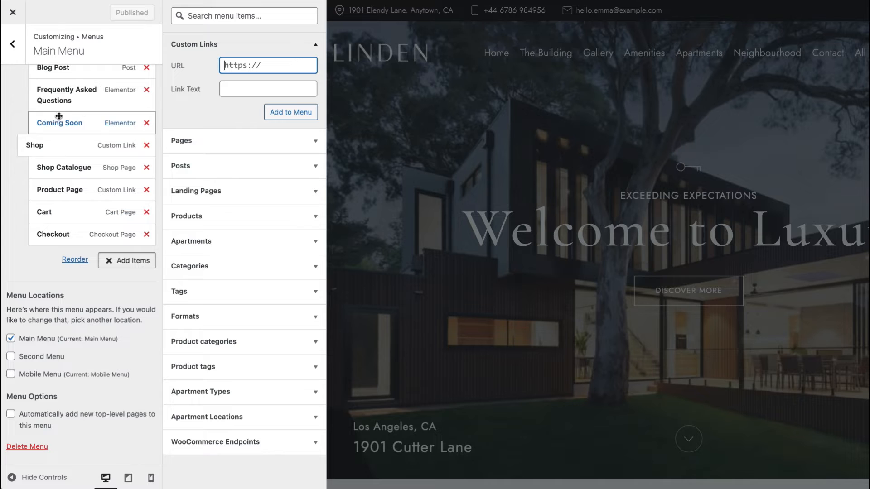
left_click(316, 45)
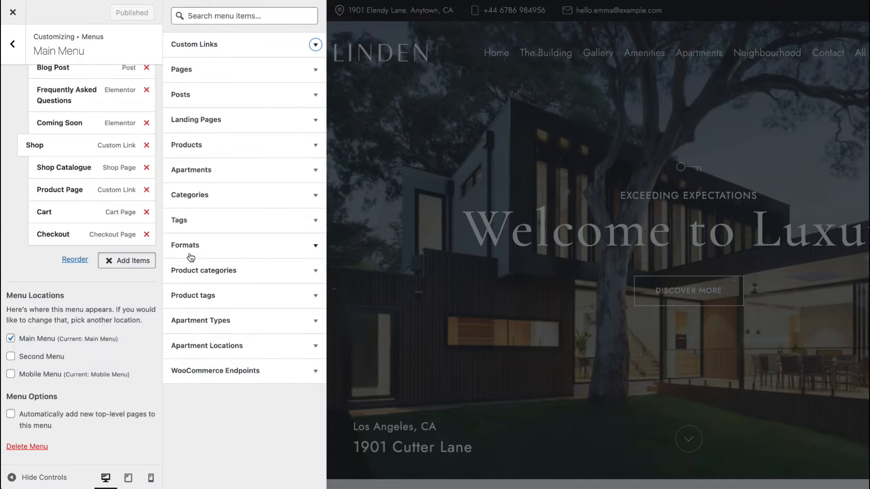
Step: Return to the Menus list, open the Mobile Menu and examine its items starting with The Building
scroll(59, 150, "up", 5)
scroll(60, 150, "up", 7)
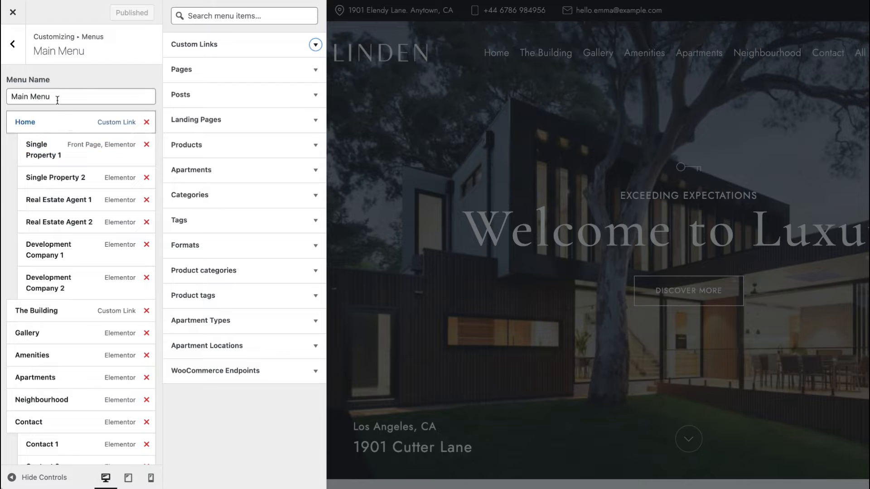
scroll(101, 140, "down", 15)
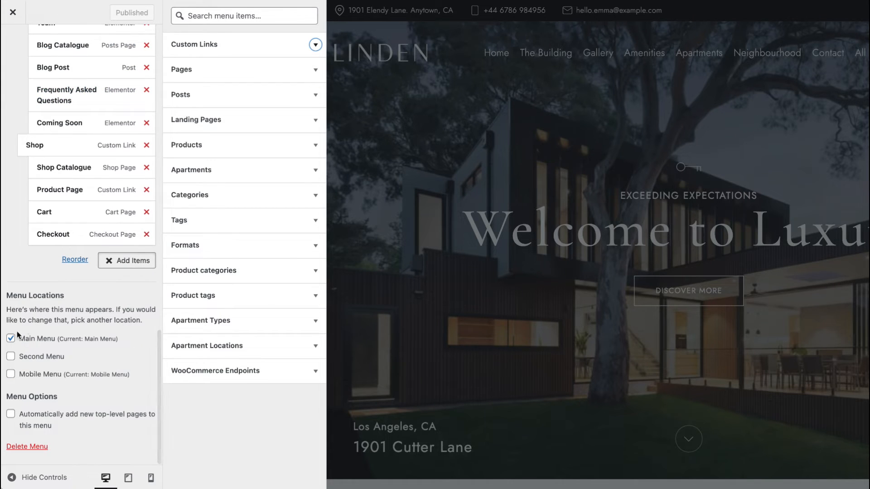
scroll(54, 323, "up", 15)
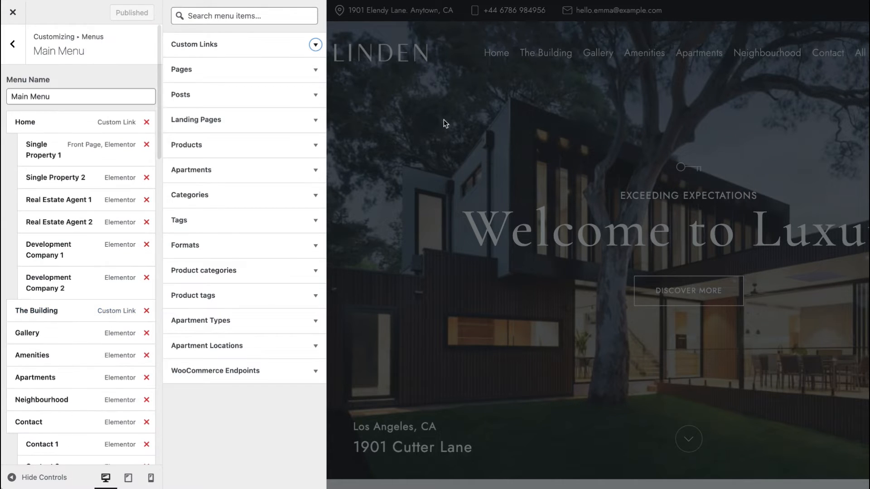
left_click(24, 49)
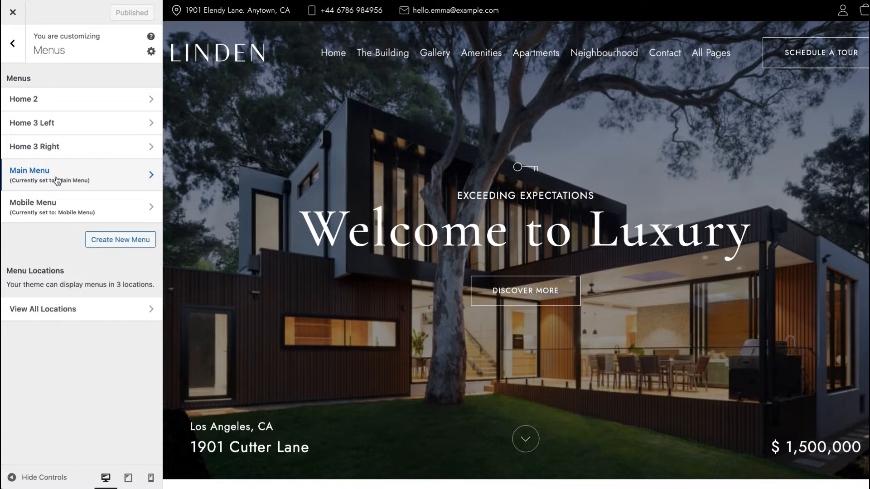
left_click(63, 206)
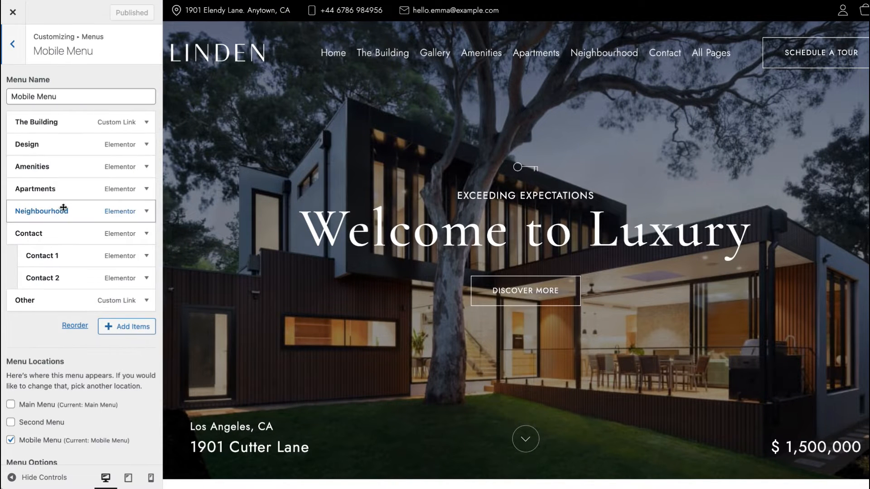
left_click(76, 117)
left_click_drag(73, 156, 261, 157)
left_click(52, 123)
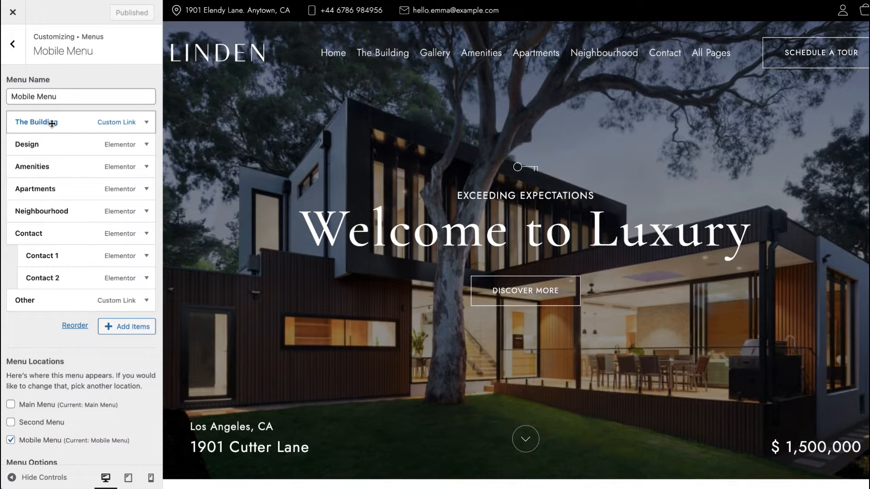
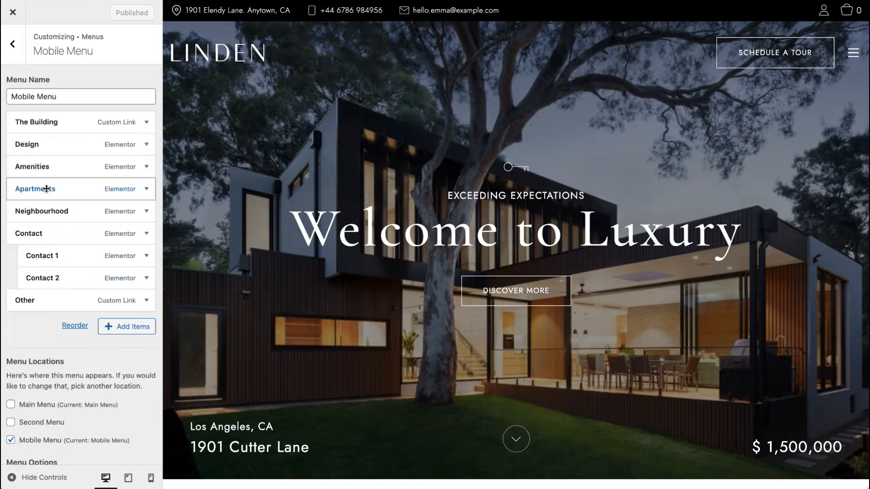
Step: Review the Mobile Menu's location settings, then open the Home 2 menu to inspect its items
scroll(42, 190, "down", 2)
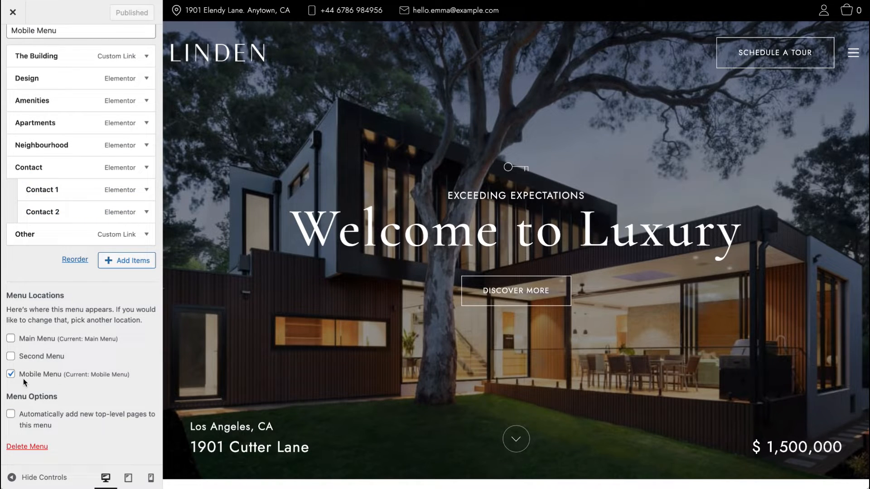
scroll(27, 370, "up", 2)
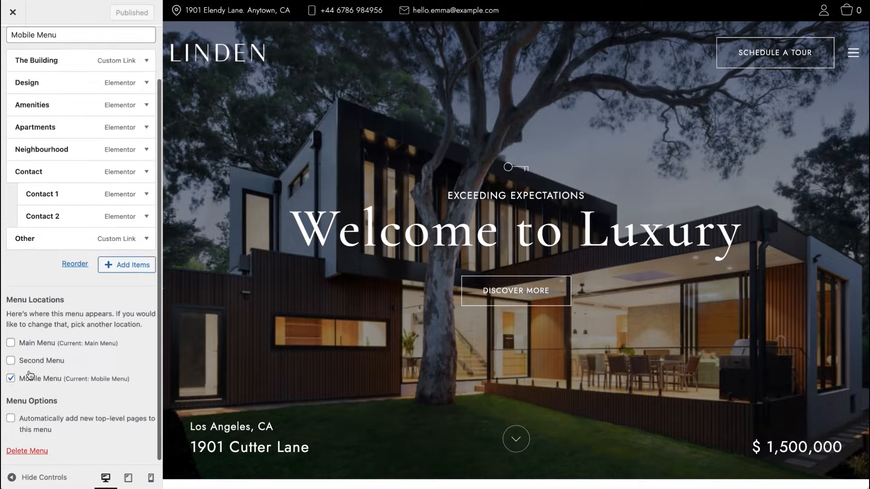
left_click(13, 43)
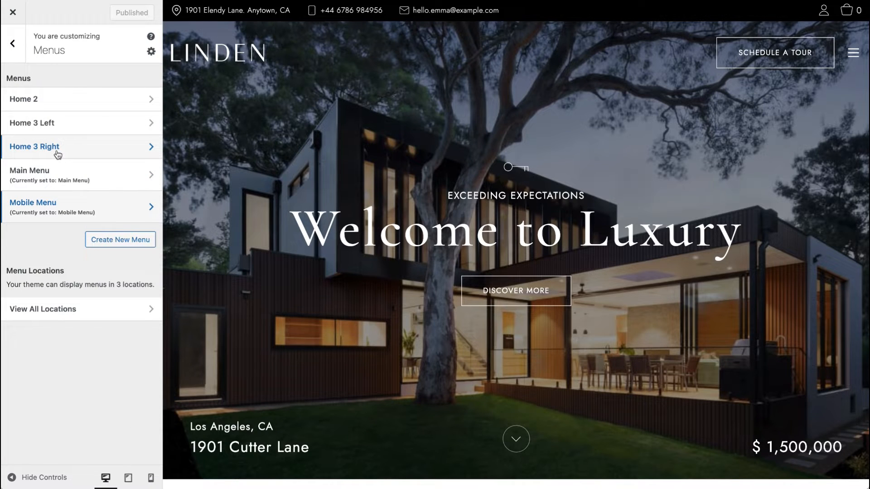
left_click(66, 98)
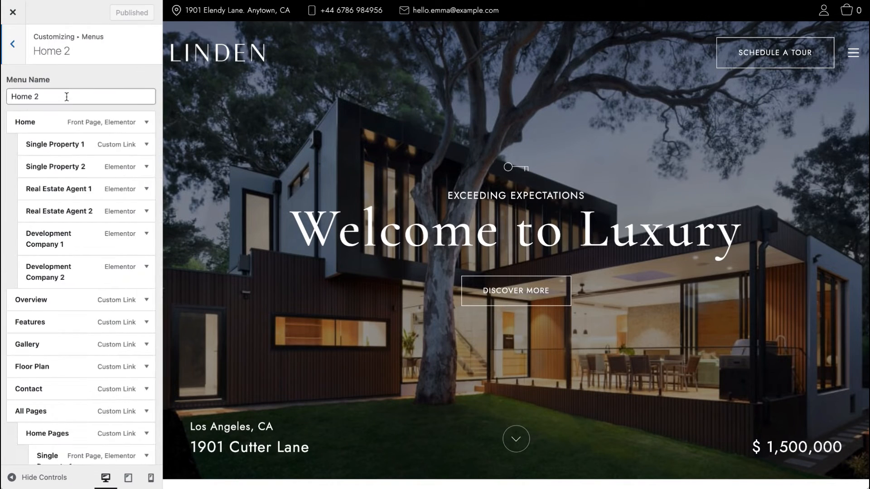
left_click(13, 44)
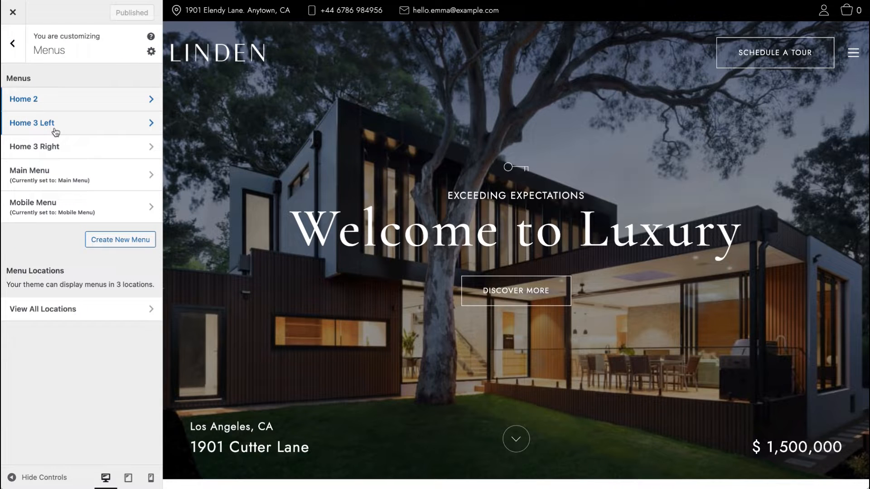
Step: Browse the items and location options of the Home 2 and Home 3 Left menus
left_click(60, 101)
scroll(51, 143, "down", 15)
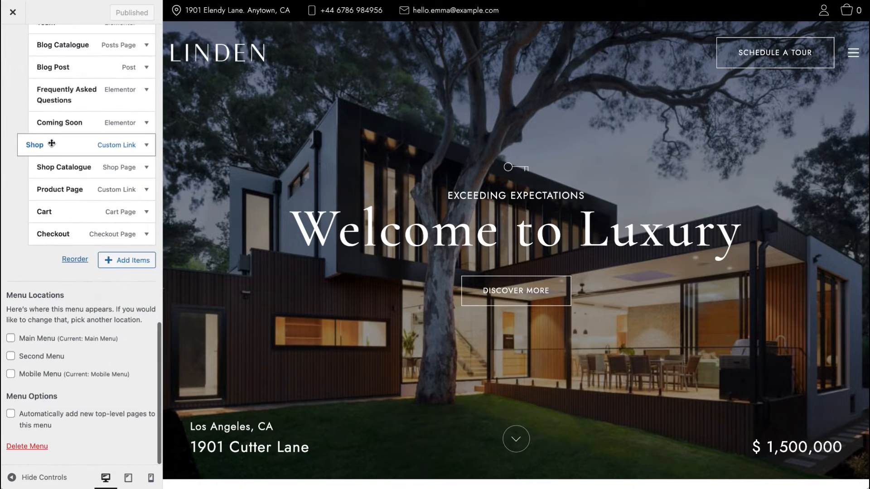
scroll(52, 144, "up", 15)
left_click(13, 44)
left_click(50, 124)
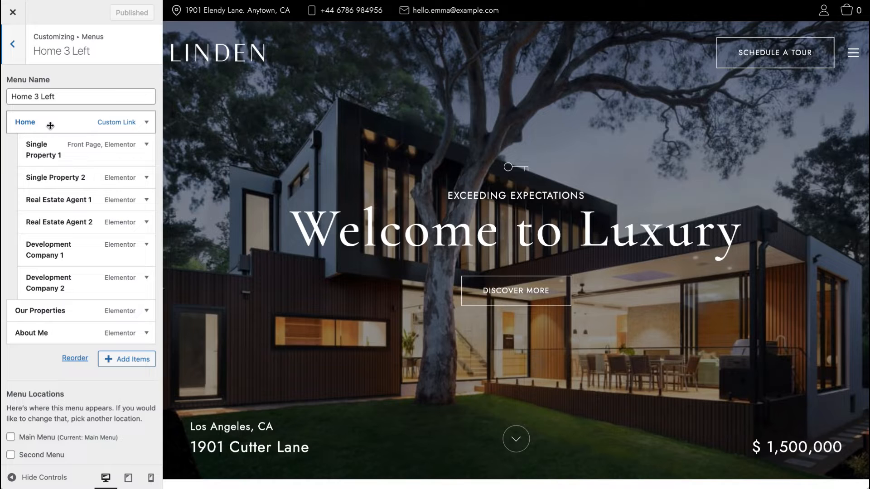
scroll(50, 125, "down", 3)
scroll(53, 120, "up", 3)
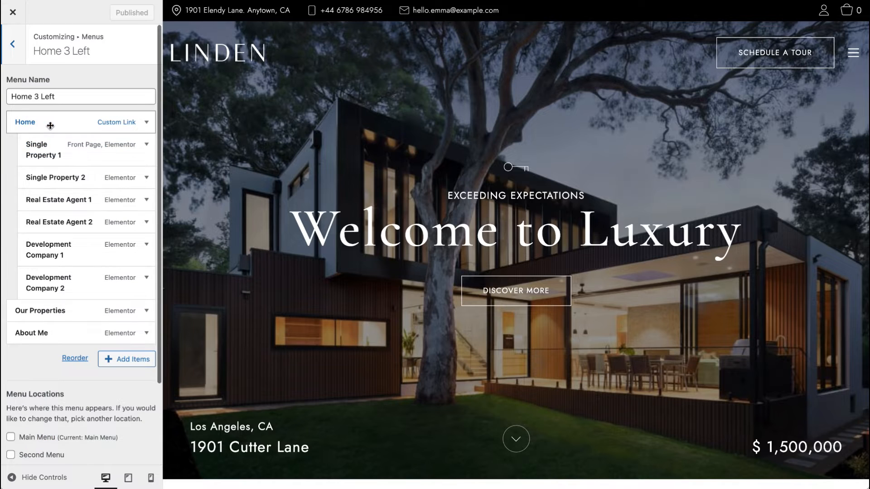
left_click(13, 51)
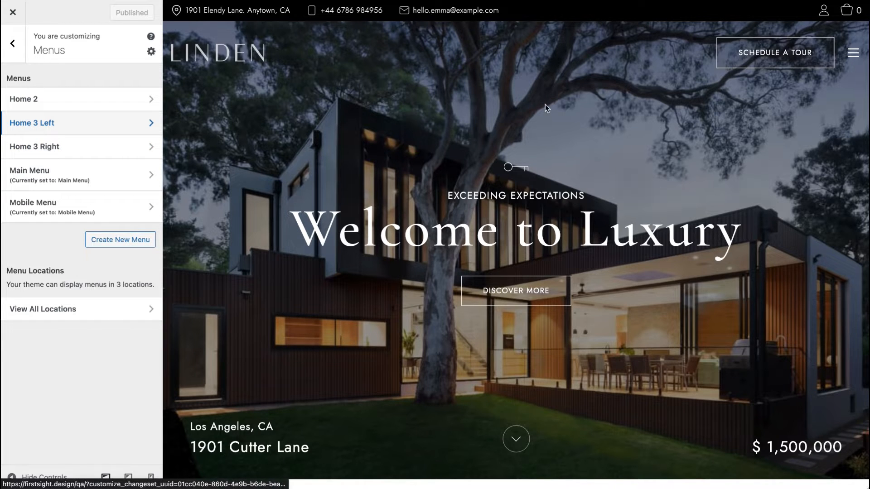
Step: Assign Home 3 Left to the Main Menu location and Home 3 Right to the Second Menu location
left_click(91, 147)
scroll(93, 144, "down", 15)
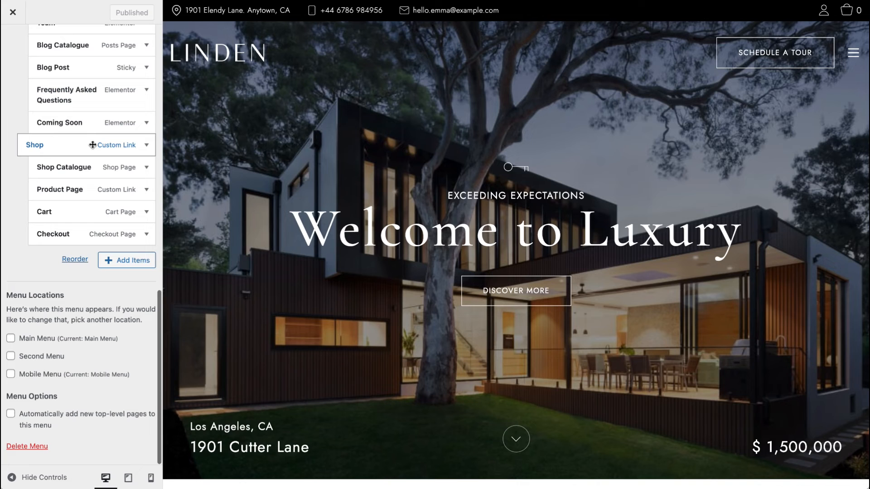
left_click(54, 386)
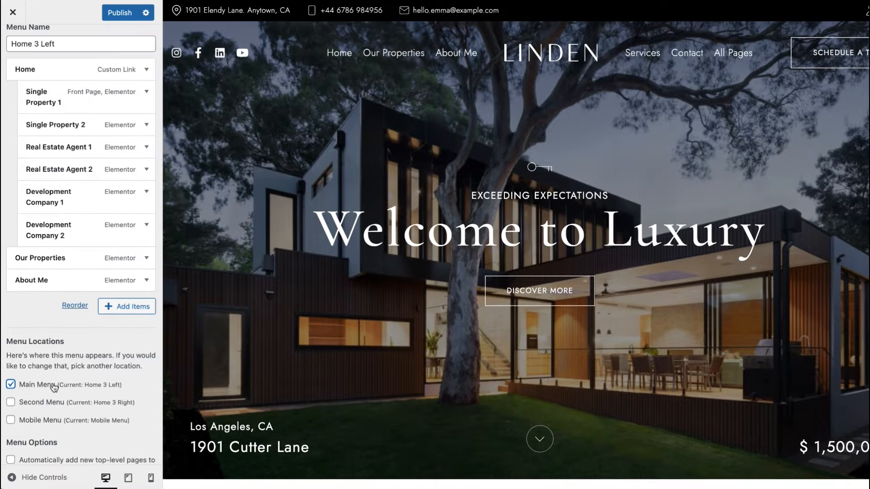
scroll(54, 386, "up", 2)
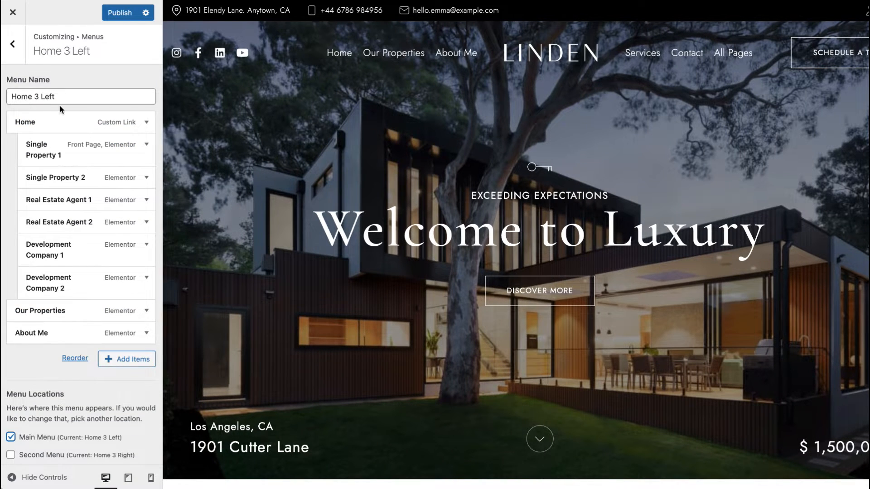
scroll(61, 107, "down", 3)
scroll(20, 225, "up", 3)
scroll(10, 61, "left", 1)
left_click(10, 59)
Step: Check the Home 3 Right menu's Second Menu location and publish the Customizer changes
left_click(39, 157)
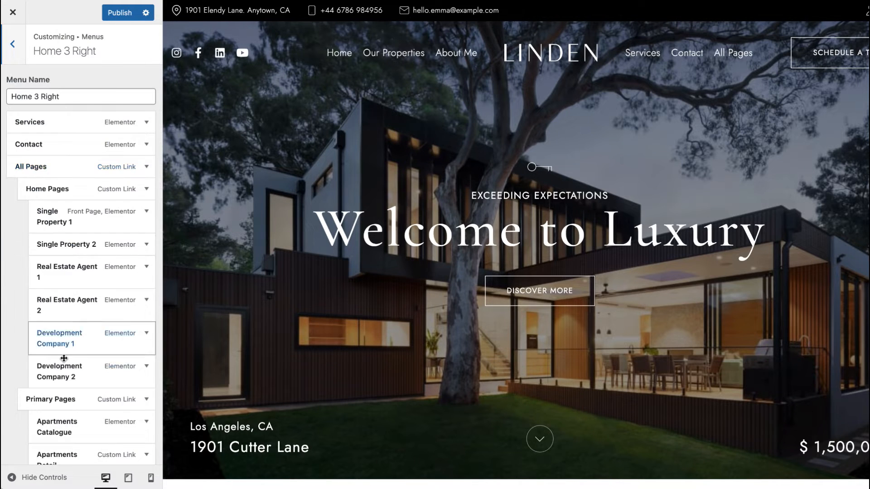
scroll(64, 358, "down", 10)
scroll(64, 358, "down", 3)
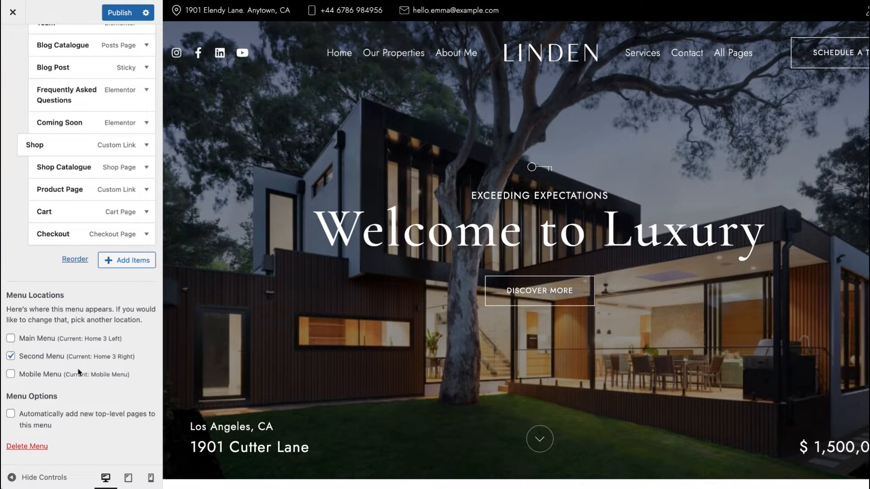
scroll(77, 368, "up", 1)
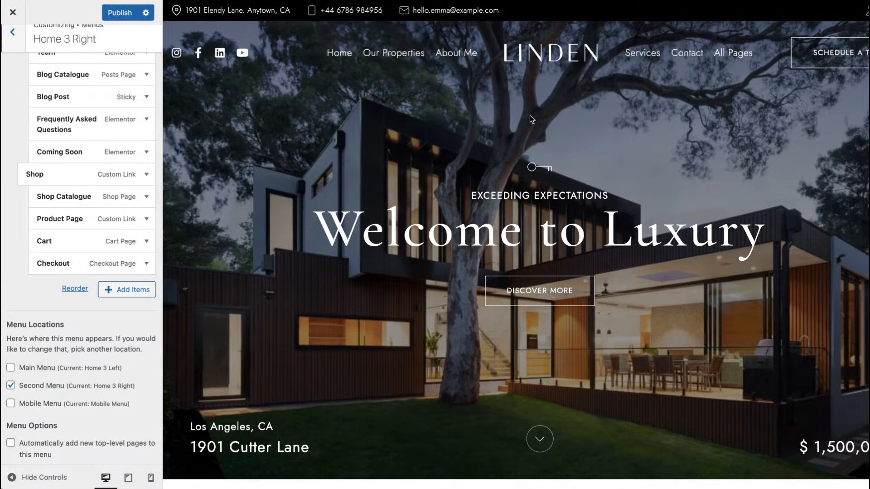
scroll(131, 200, "up", 12)
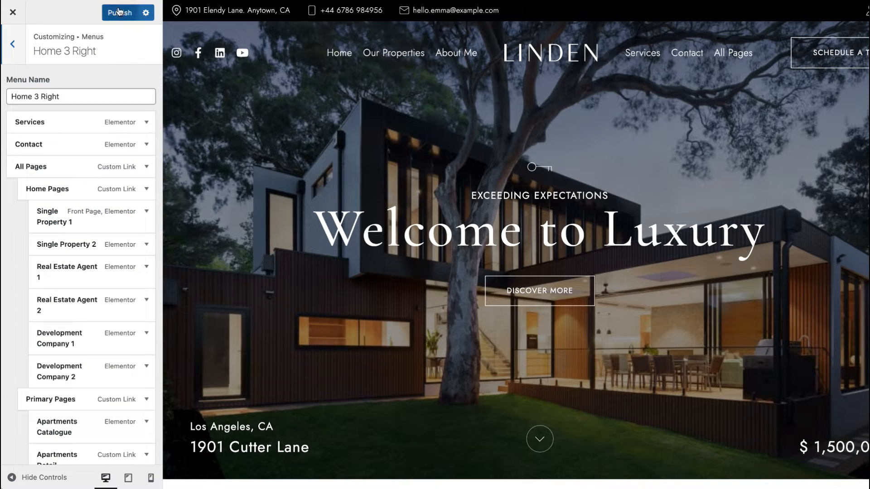
left_click(14, 52)
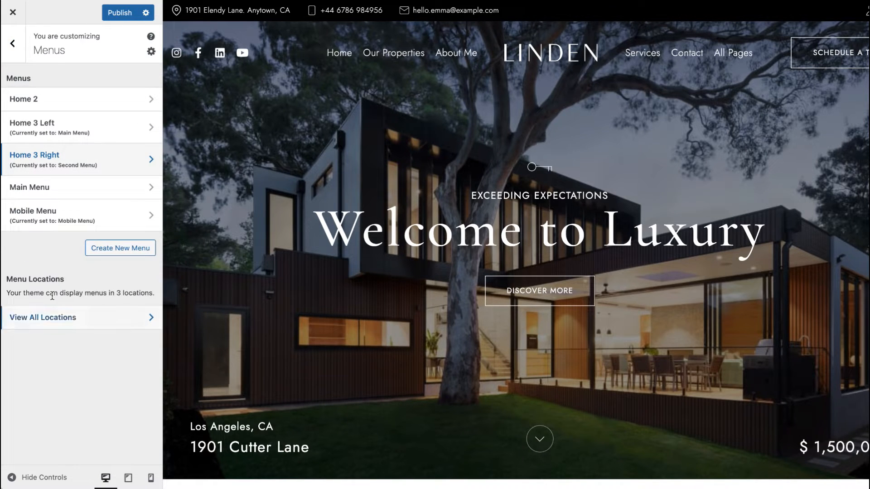
left_click(125, 11)
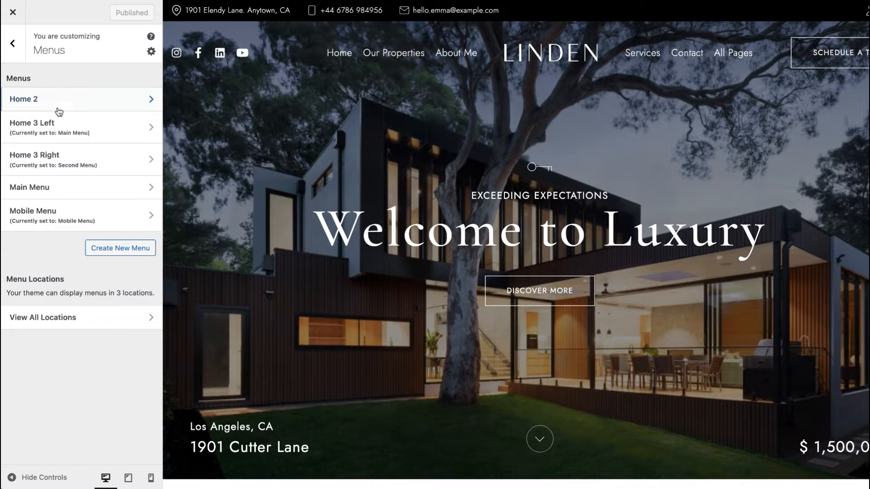
Step: Reassign the Main Menu to the Main Menu location and publish the changes
left_click(13, 43)
left_click(53, 240)
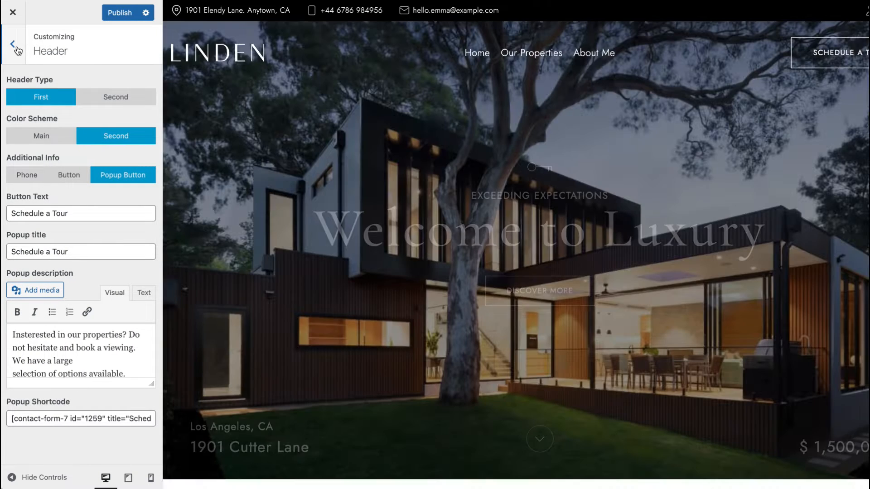
left_click(17, 47)
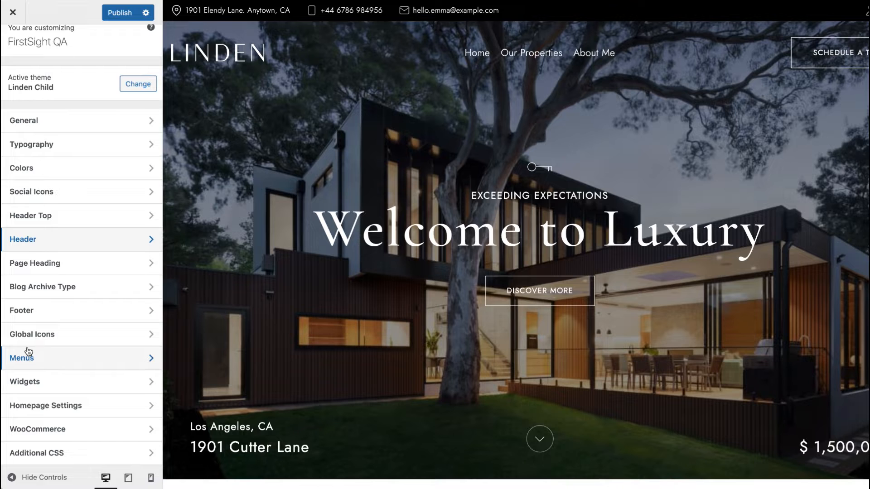
left_click(42, 362)
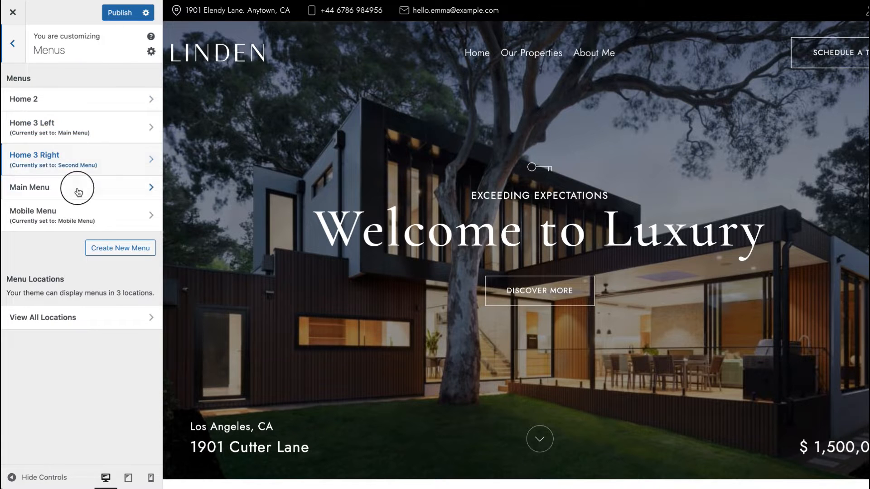
left_click(78, 192)
scroll(68, 272, "down", 10)
left_click(11, 339)
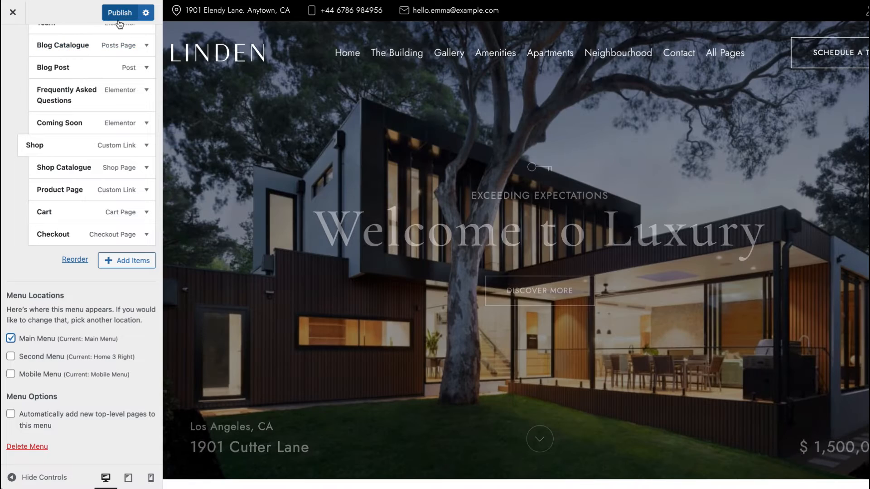
left_click(118, 18)
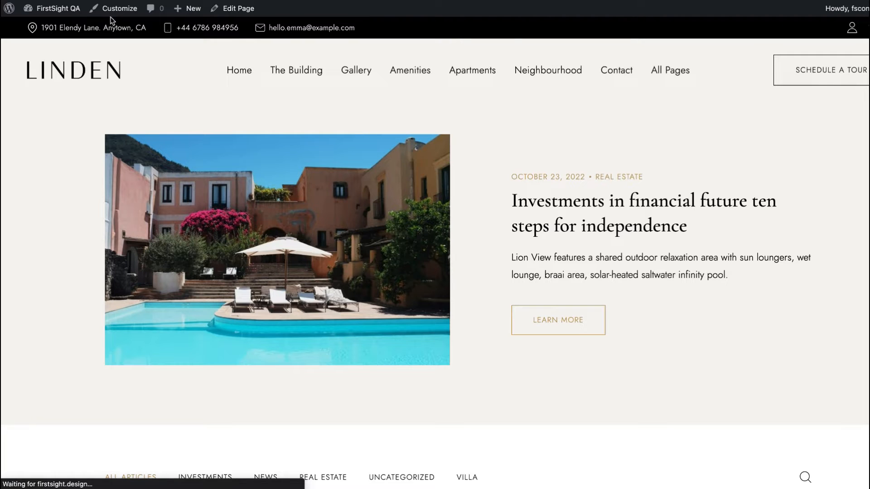
Step: Reopen the Customizer, go to Widgets, and expand the Text widget in Footer Sidebar First Column
left_click(123, 7)
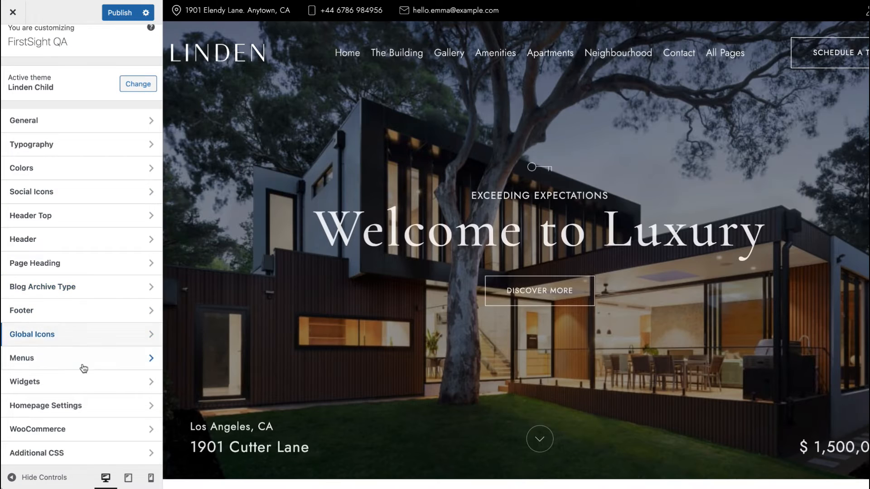
left_click(81, 390)
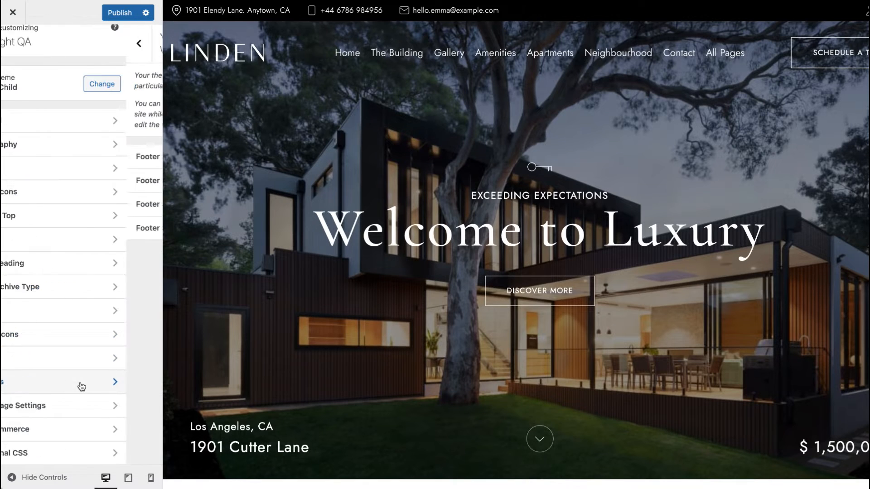
scroll(381, 295, "down", 20)
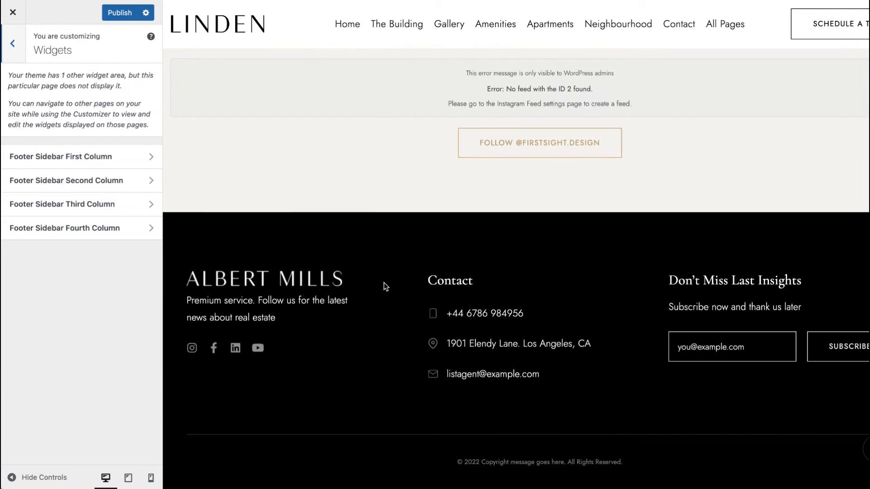
left_click(93, 157)
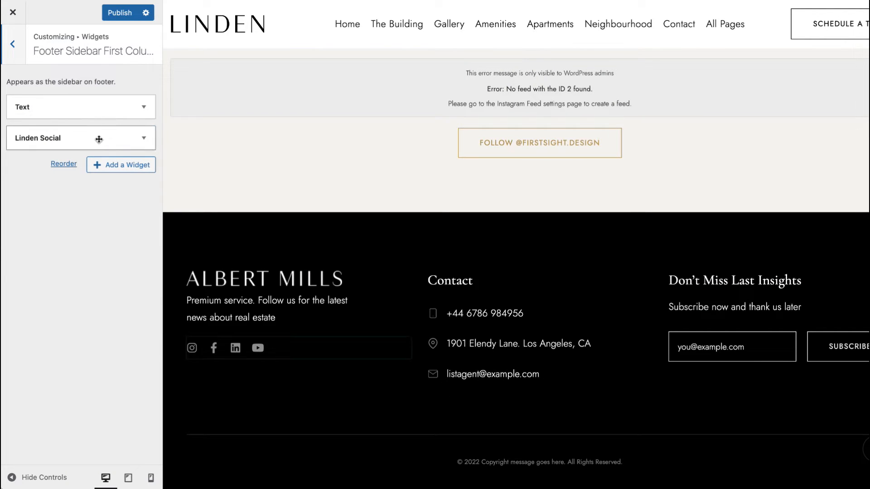
left_click(94, 107)
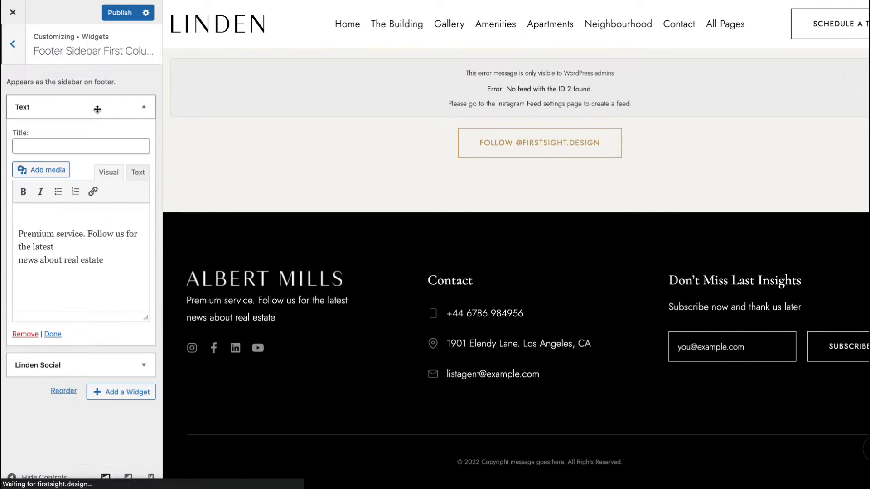
Step: Open the footer logo image's details and its Edit Original editor, then close the dialog
left_click(72, 217)
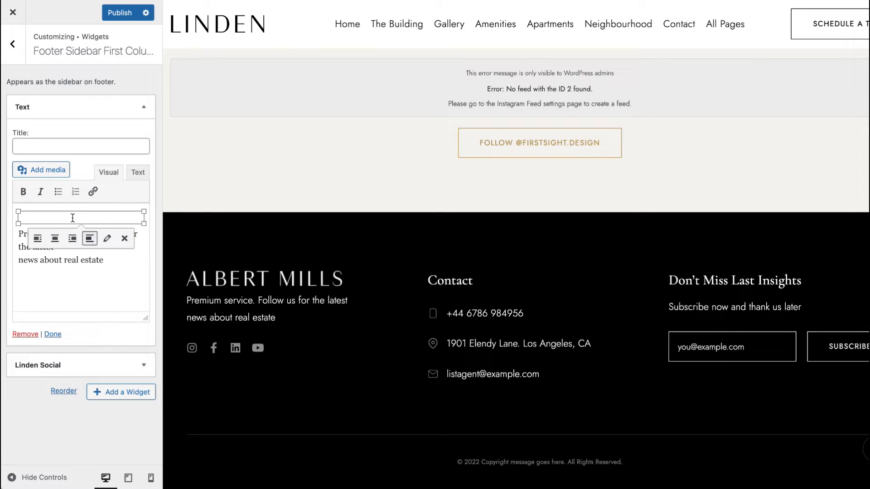
left_click(107, 238)
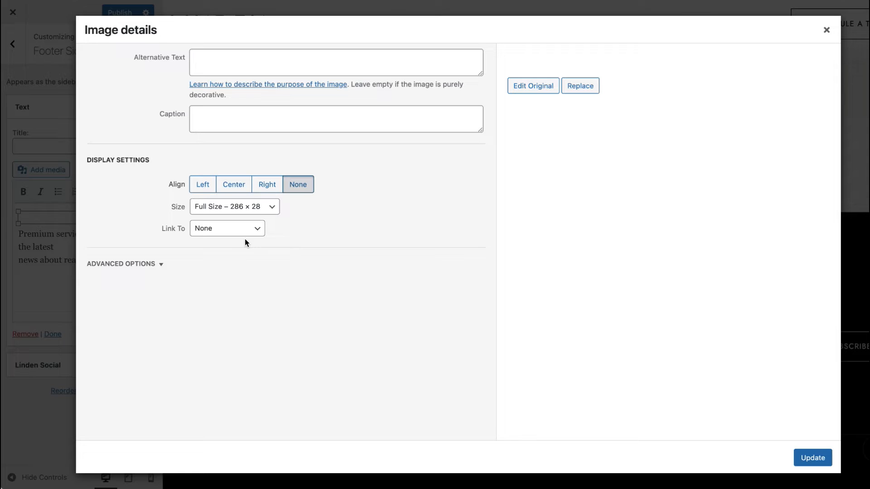
left_click(537, 88)
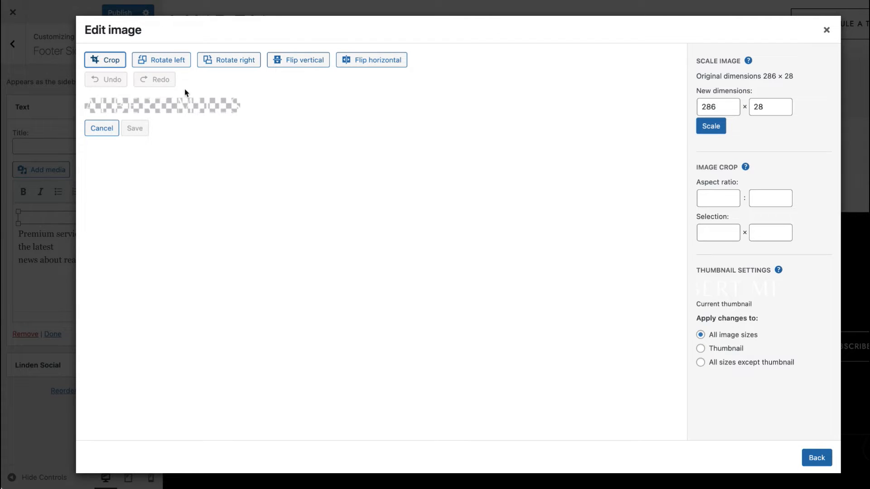
left_click(827, 30)
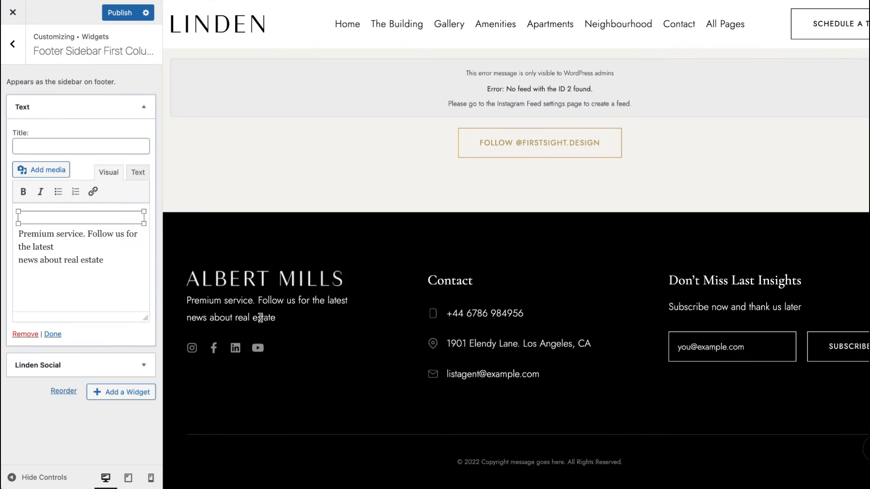
Step: Append a period to the footer Text widget's description and view the Linden Social widget options
left_click(60, 235)
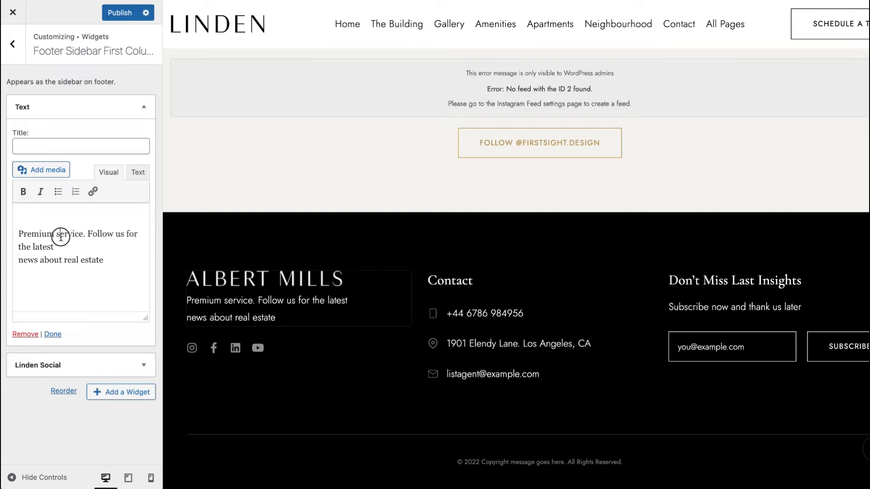
left_click(121, 262)
type(".")
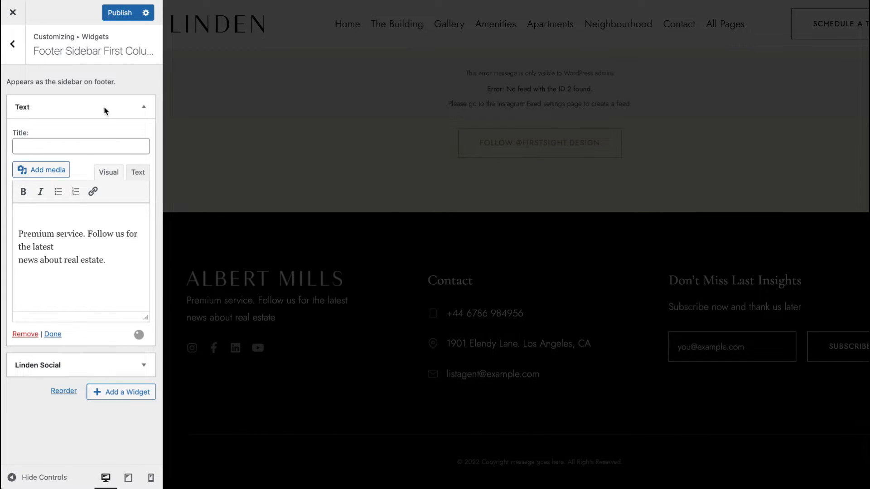
left_click(104, 108)
left_click(97, 138)
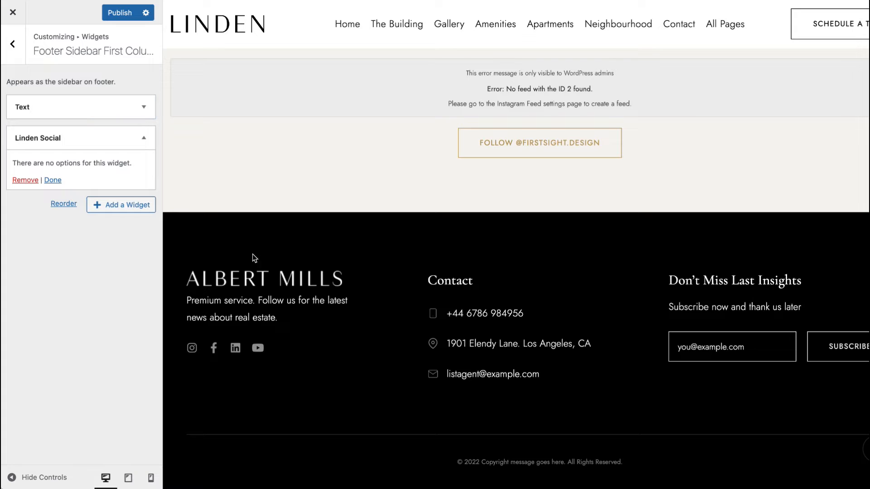
left_click(17, 54)
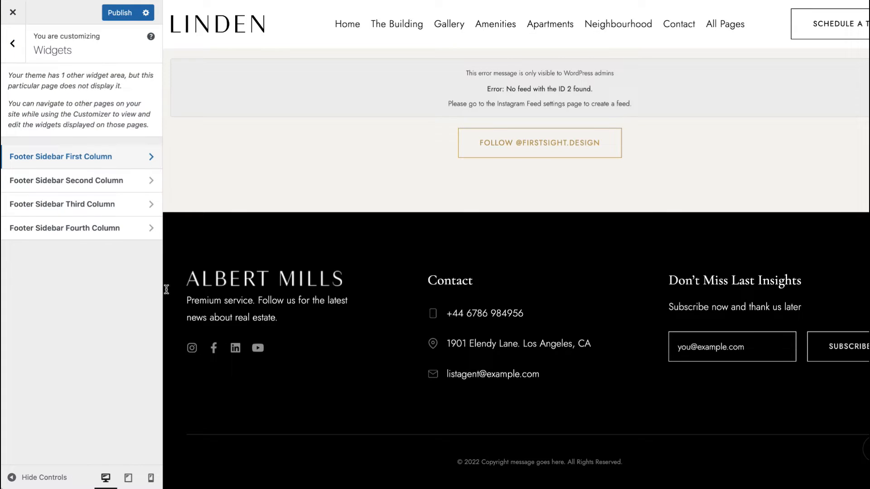
Step: Review the Linden Contact Information widget's fields in Footer Sidebar Second Column
left_click(91, 181)
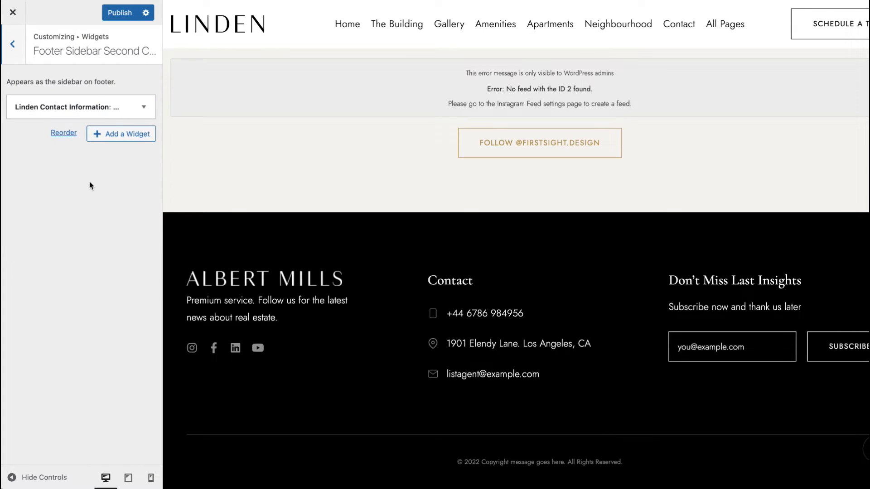
left_click(72, 109)
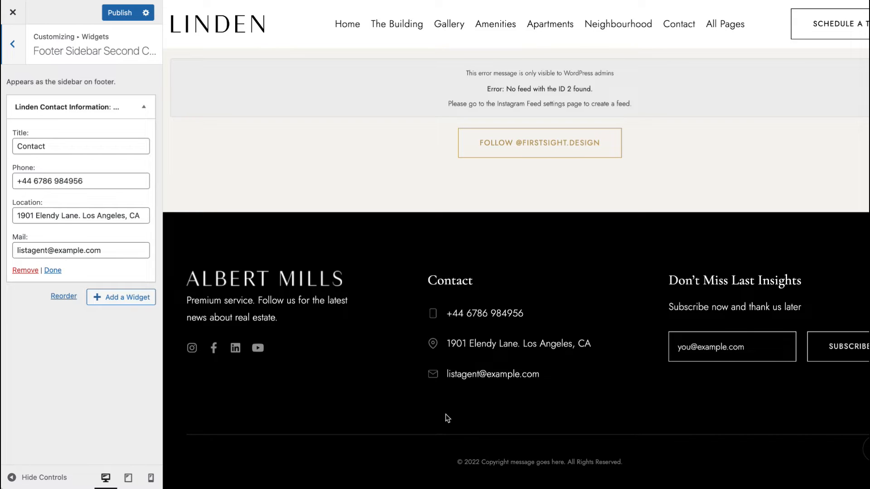
left_click(12, 44)
Step: Review the Linden Subscribe Form widget in the third footer column and open the empty fourth column
left_click(63, 201)
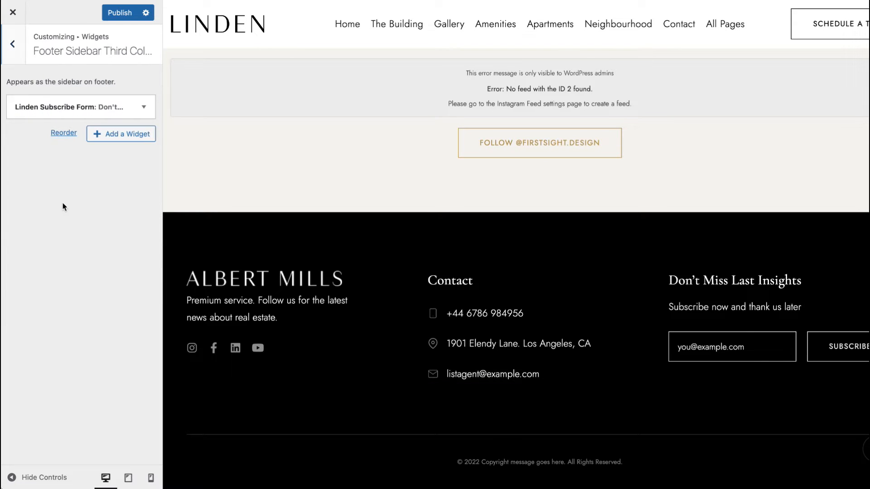
left_click(93, 109)
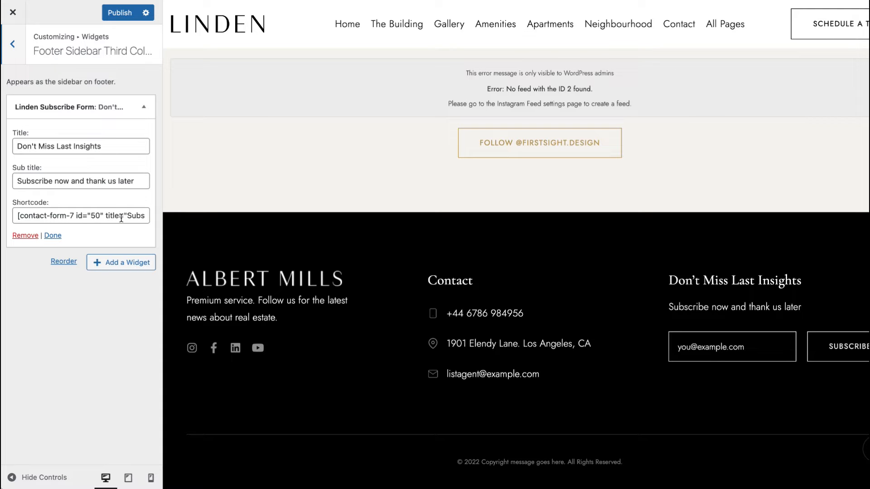
left_click(21, 57)
left_click(53, 229)
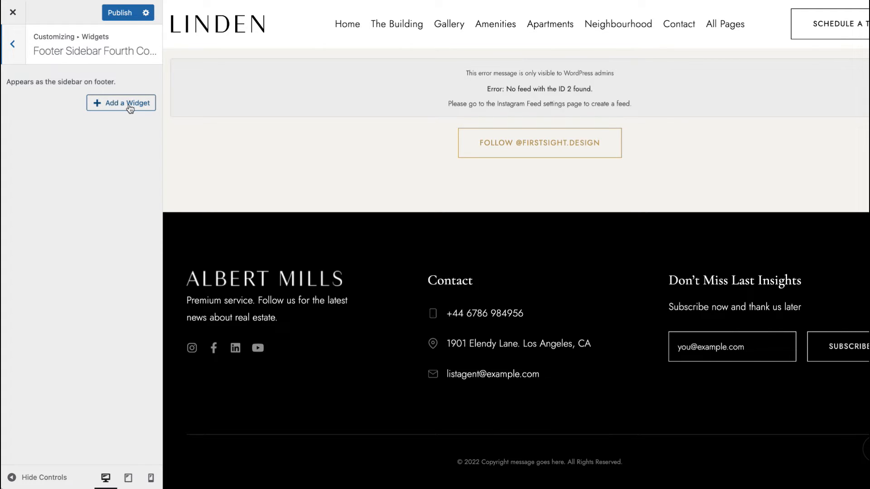
Step: Publish the widget changes and return to the main Customizer panel
left_click(120, 12)
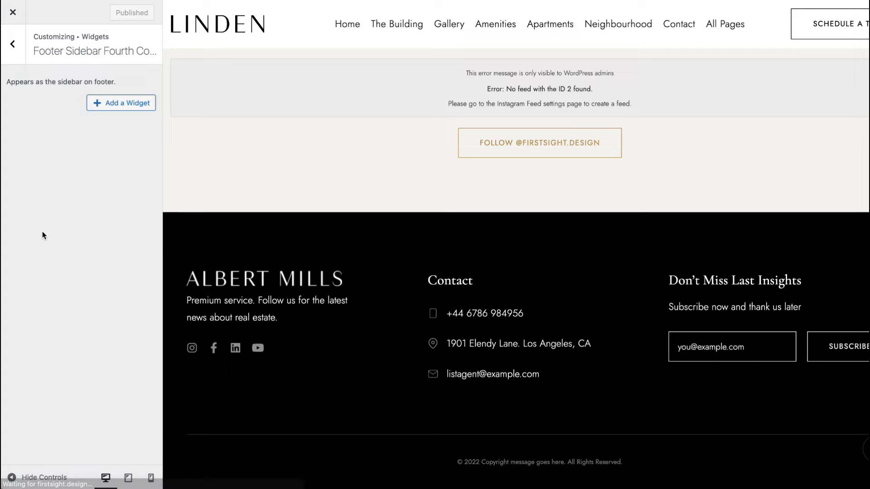
left_click(12, 43)
left_click(13, 43)
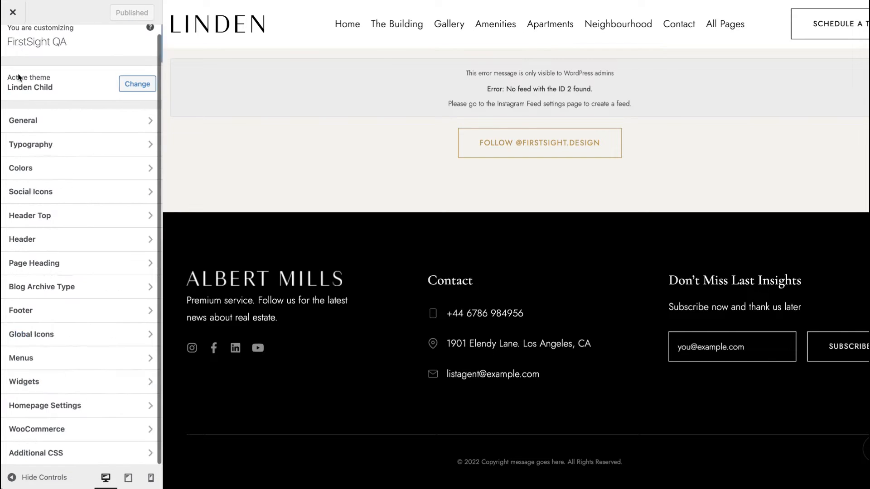
Step: Review the Homepage Settings static page choices, keeping Home as homepage and Blog as posts page
left_click(59, 415)
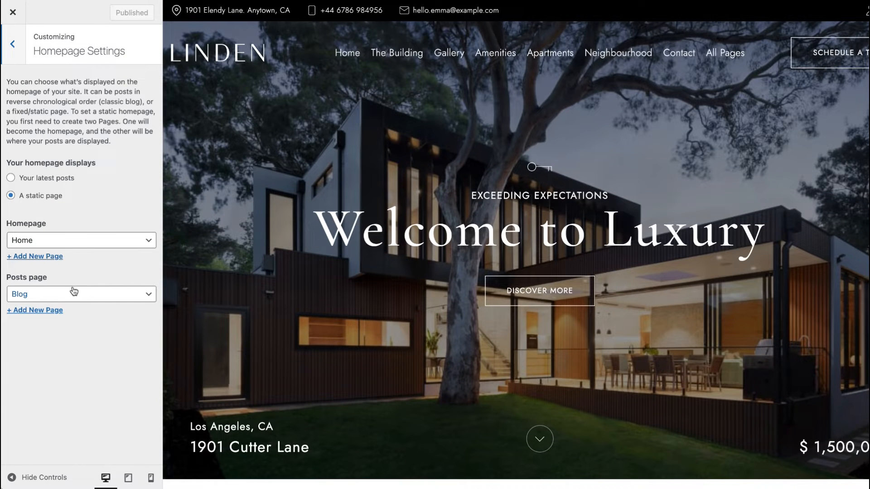
left_click(74, 241)
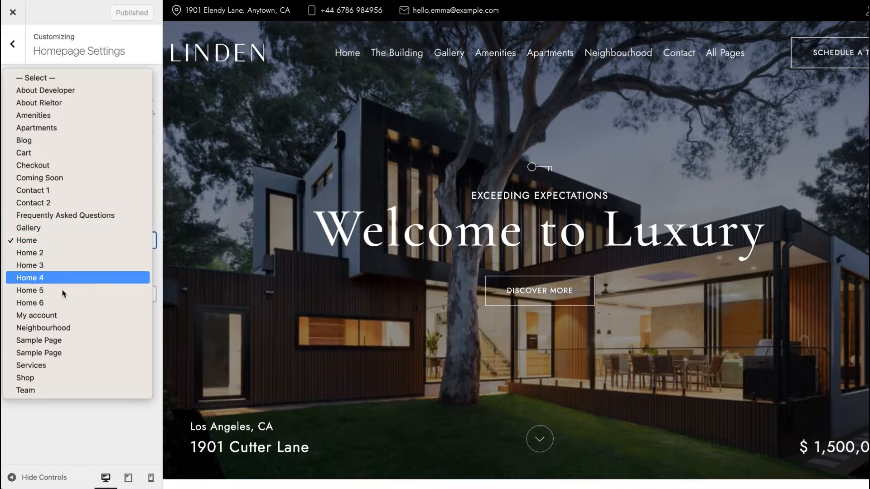
left_click(45, 244)
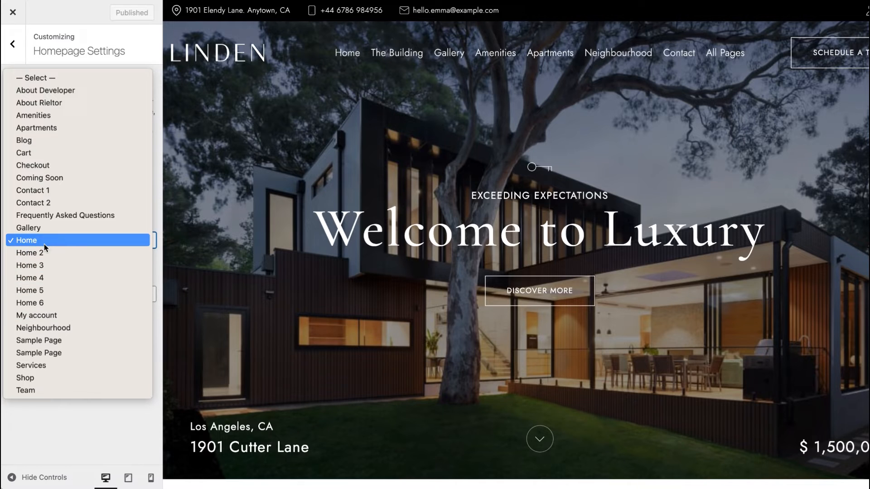
left_click(6, 62)
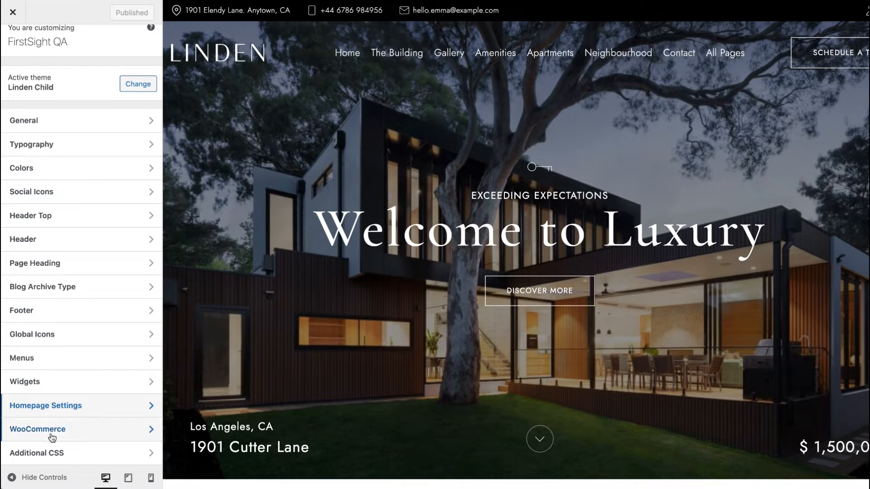
Step: Browse the WooCommerce Customizer sections, including Product Images, and the Additional CSS panel
left_click(89, 436)
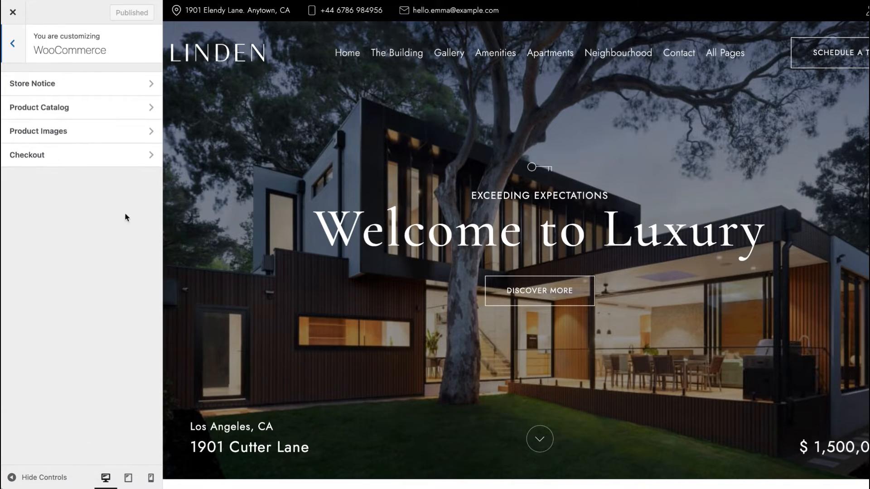
left_click(85, 138)
left_click(21, 49)
left_click(20, 45)
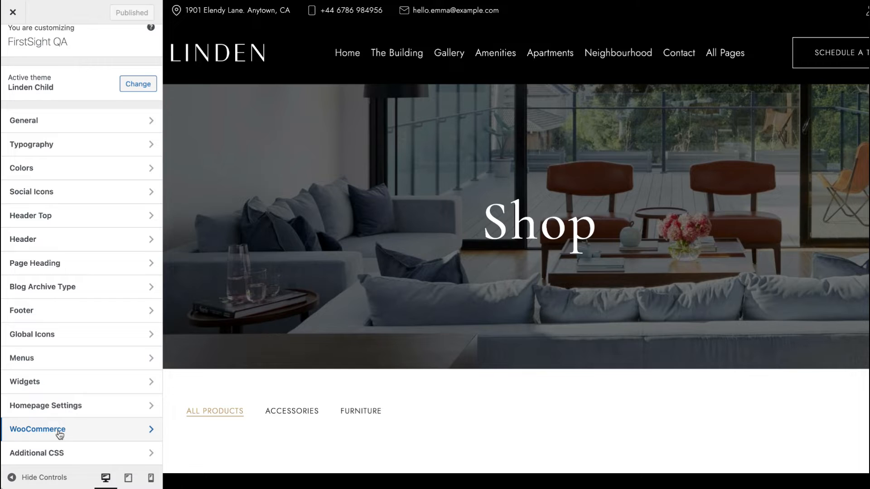
left_click(75, 453)
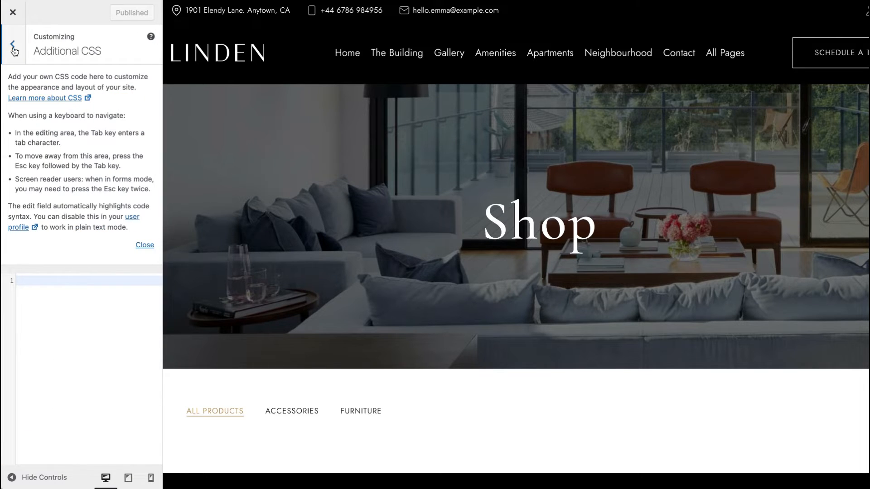
left_click(14, 50)
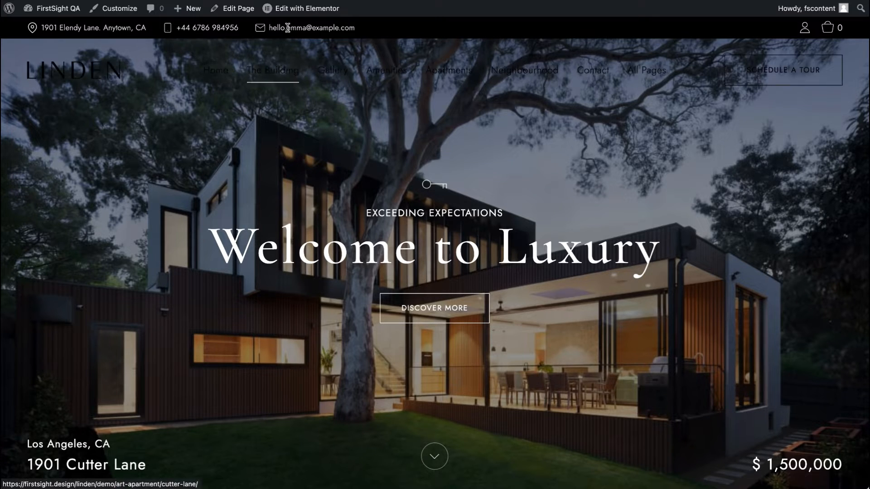
Step: Open the homepage in the Elementor editor and scroll through its sections
mouse_move(293, 17)
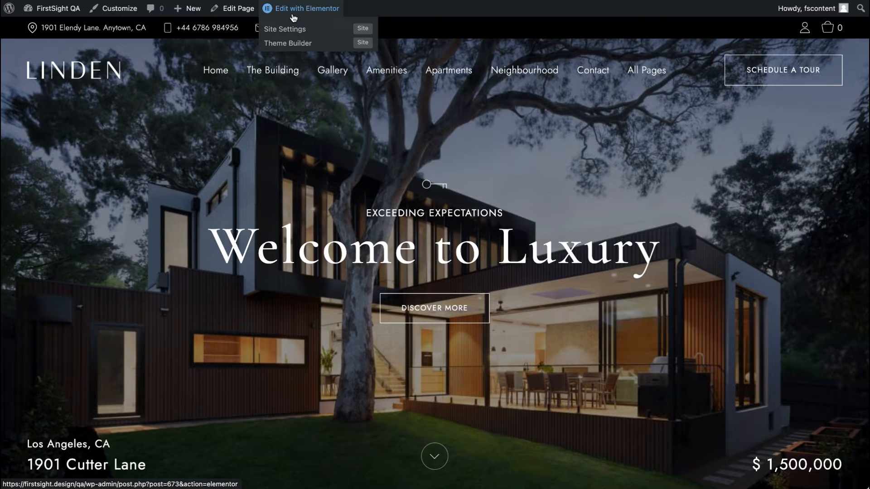
right_click(306, 18)
left_click(324, 21)
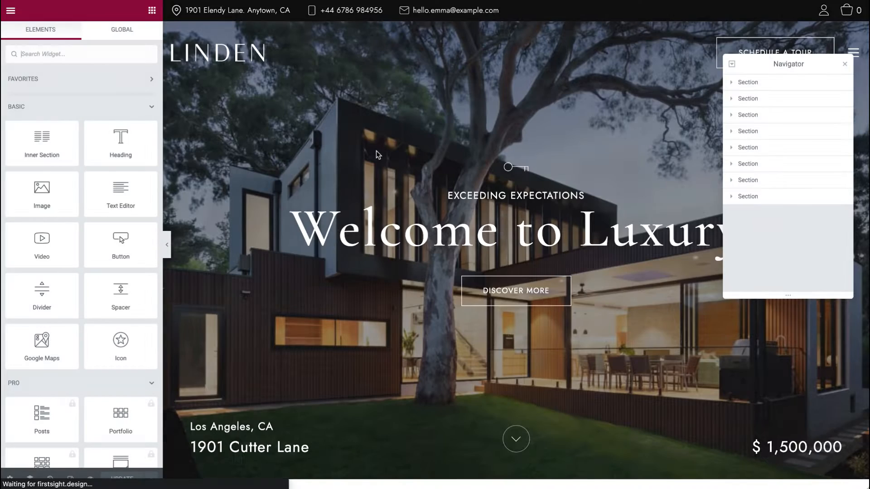
scroll(373, 240, "down", 10)
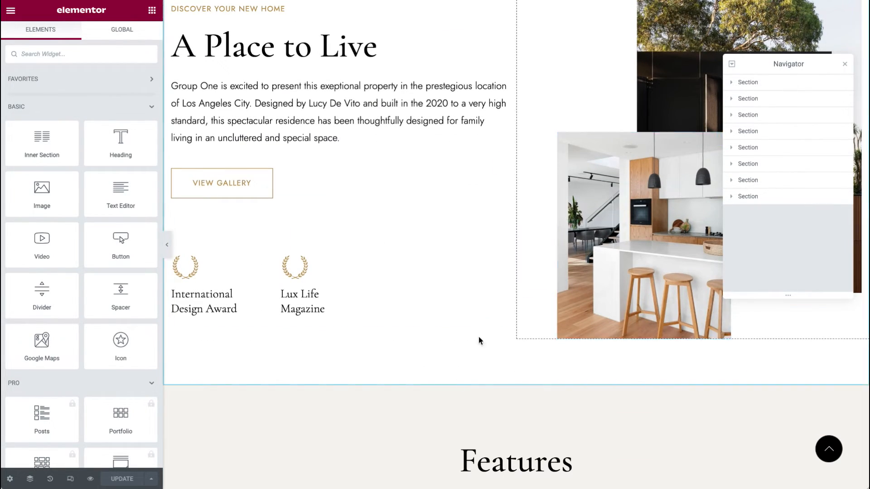
scroll(458, 378, "down", 5)
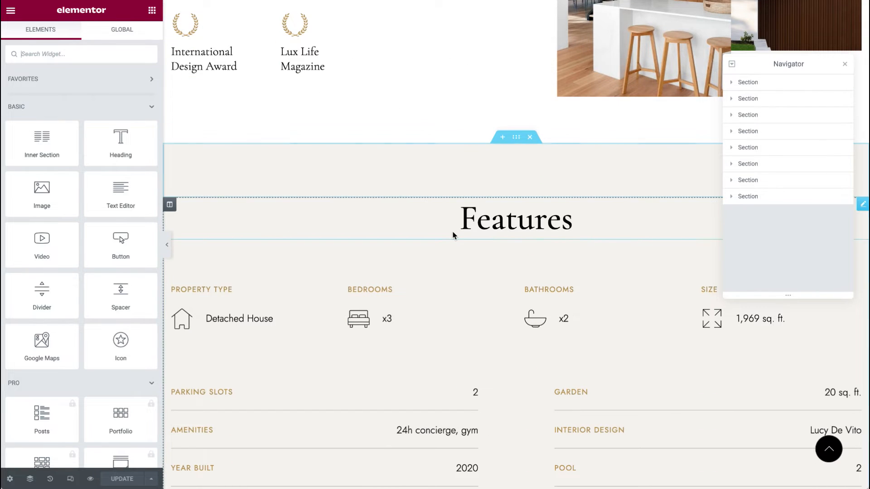
scroll(392, 213, "up", 15)
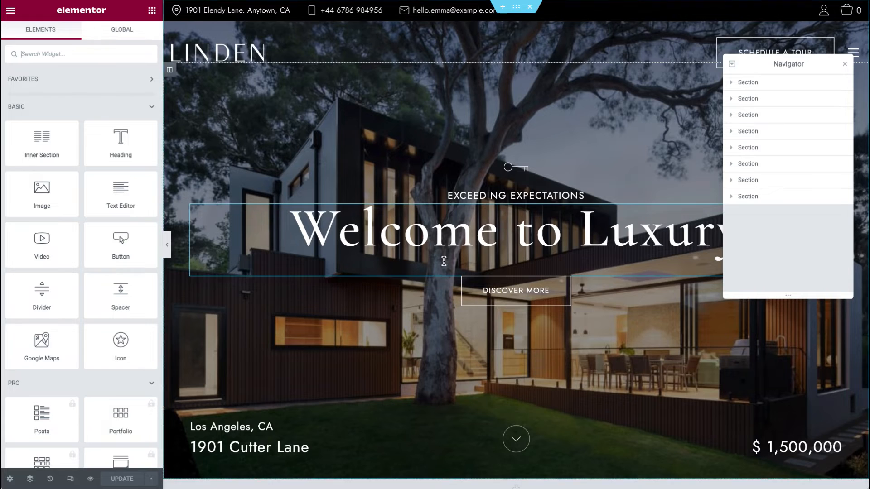
scroll(444, 267, "down", 9)
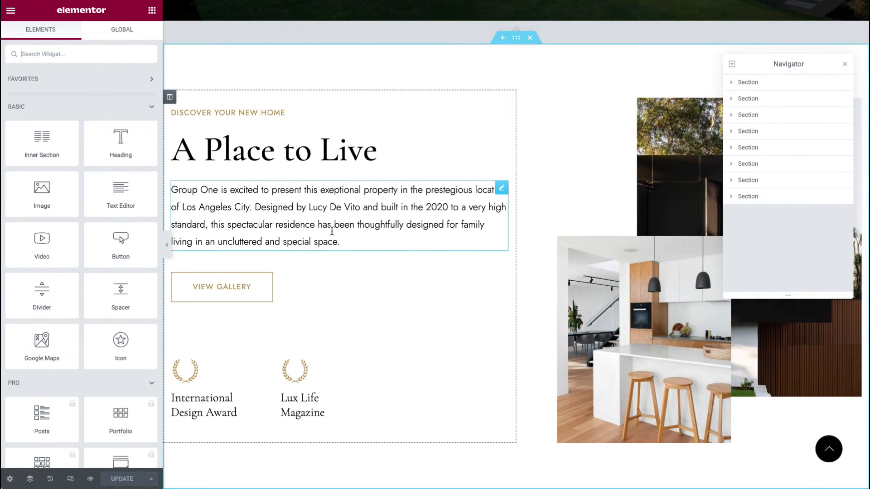
Step: Open the hero section's settings in Elementor to view its Style background options
left_click(501, 188)
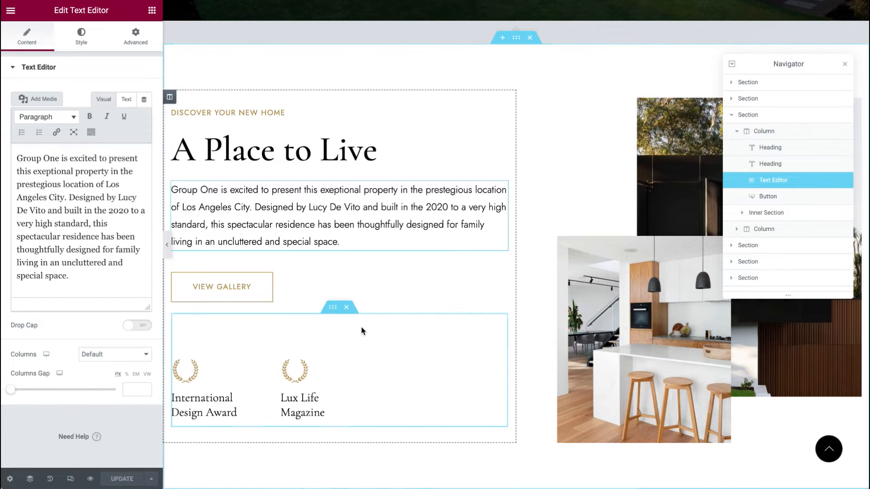
scroll(362, 331, "up", 10)
left_click(845, 65)
scroll(564, 331, "down", 2)
scroll(569, 268, "up", 2)
right_click(648, 147)
left_click(666, 305)
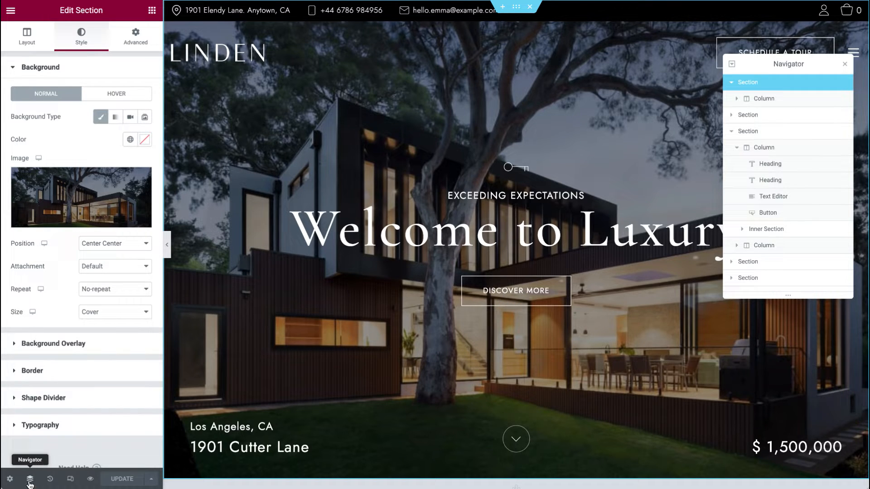
right_click(761, 87)
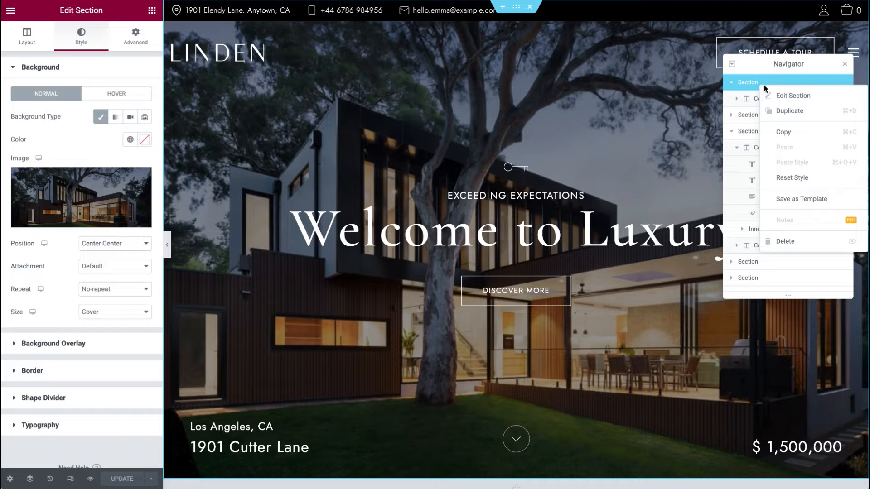
left_click(783, 96)
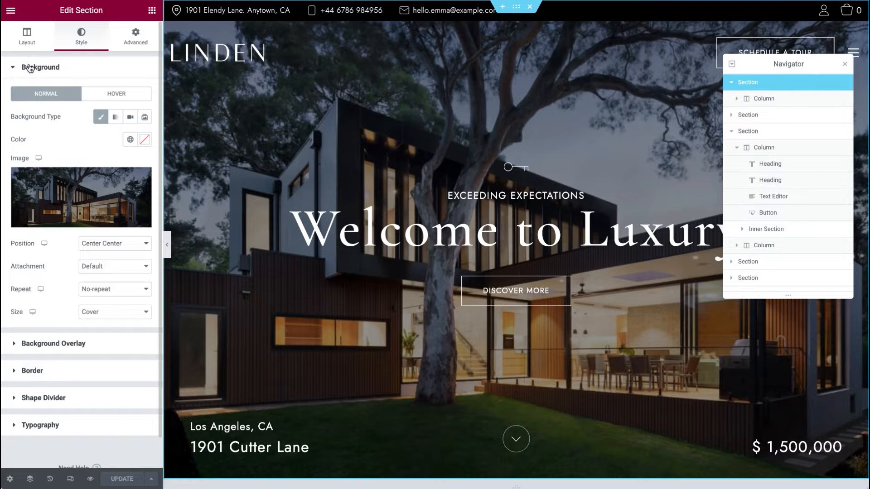
Step: Insert the hero section's background image from the Media Library and close the Navigator
mouse_move(87, 210)
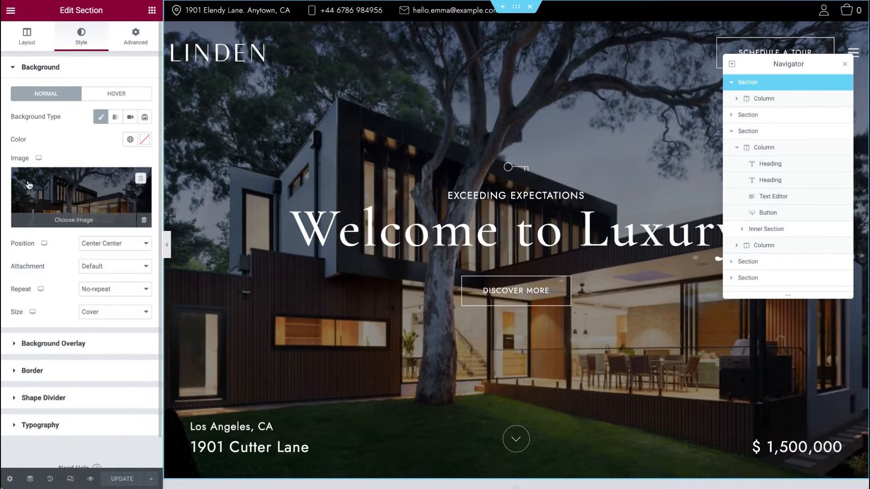
left_click(76, 196)
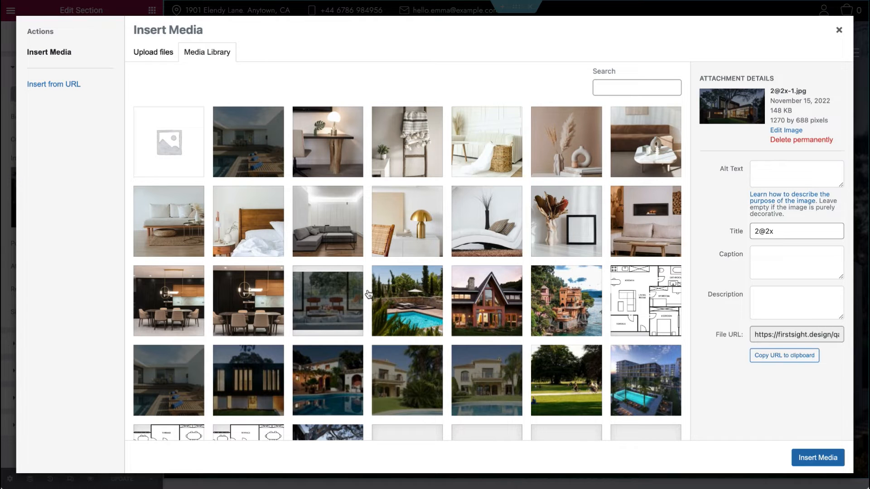
left_click(818, 458)
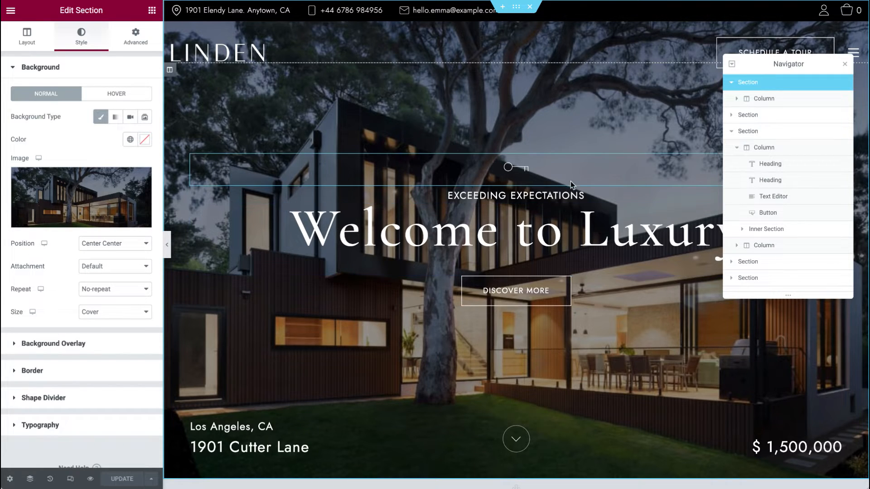
left_click(845, 65)
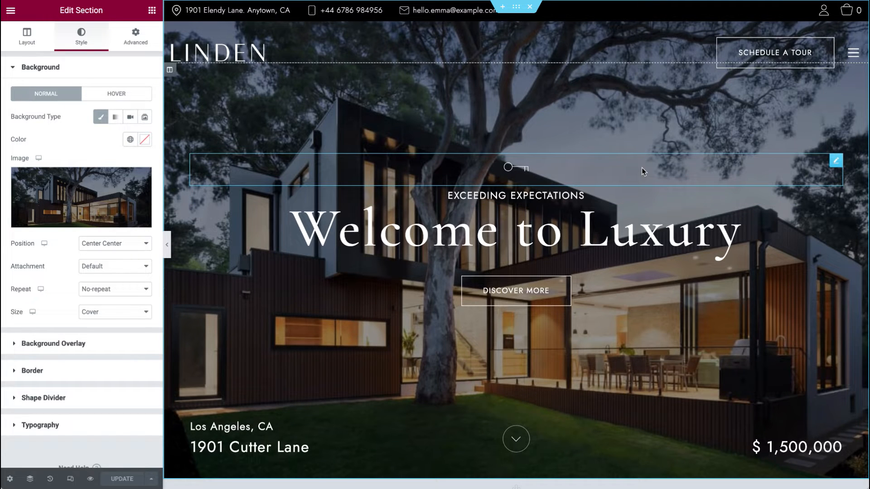
Step: Edit the hero key icon widget, enable unfiltered file uploads for SVG, and browse the media library icons
left_click(836, 162)
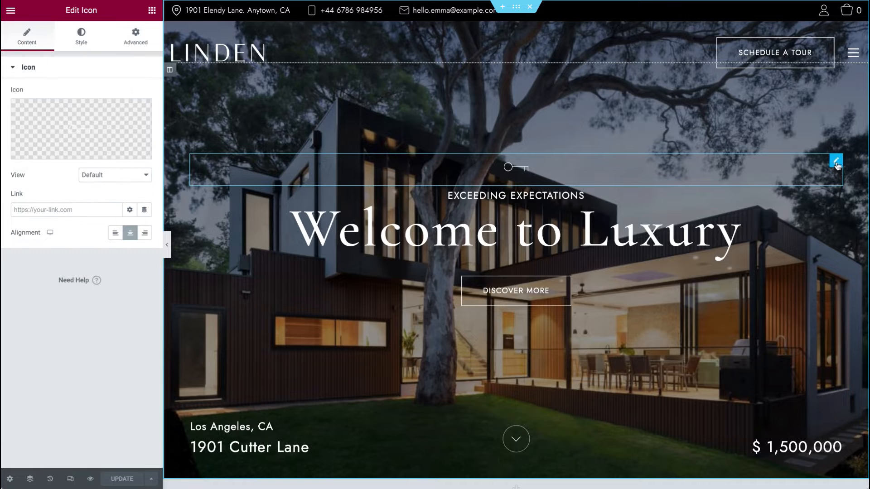
mouse_move(138, 132)
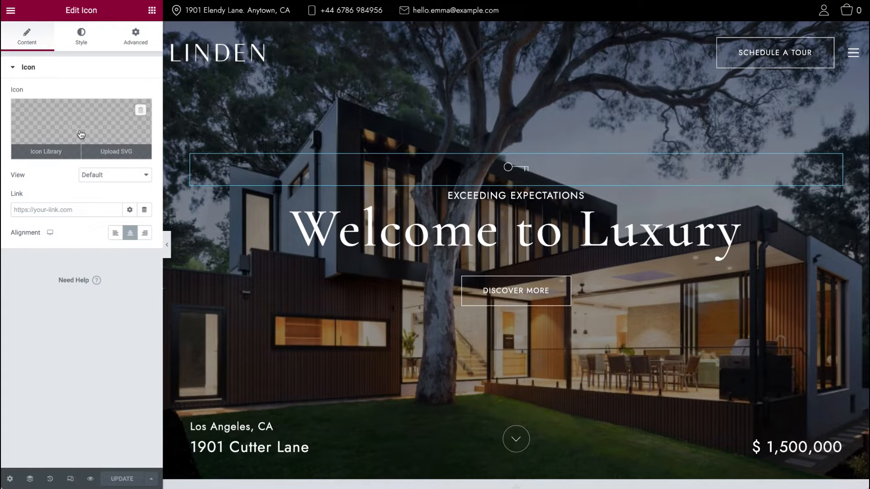
left_click(114, 154)
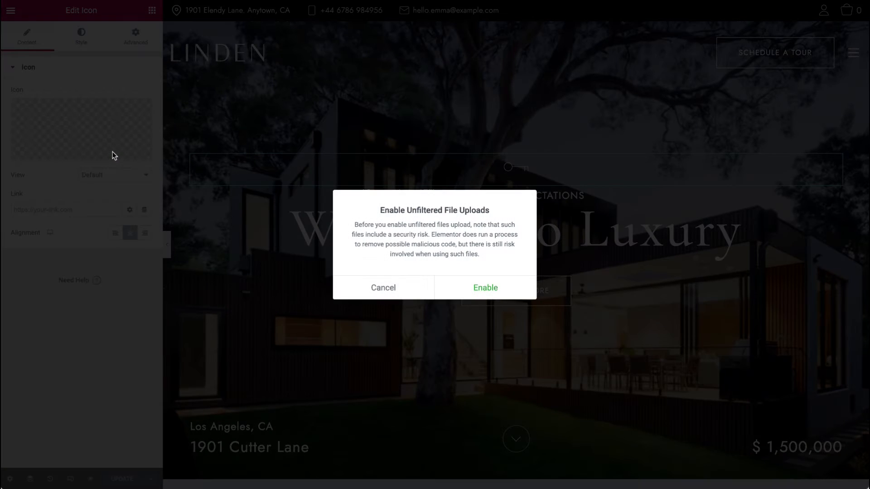
left_click(497, 299)
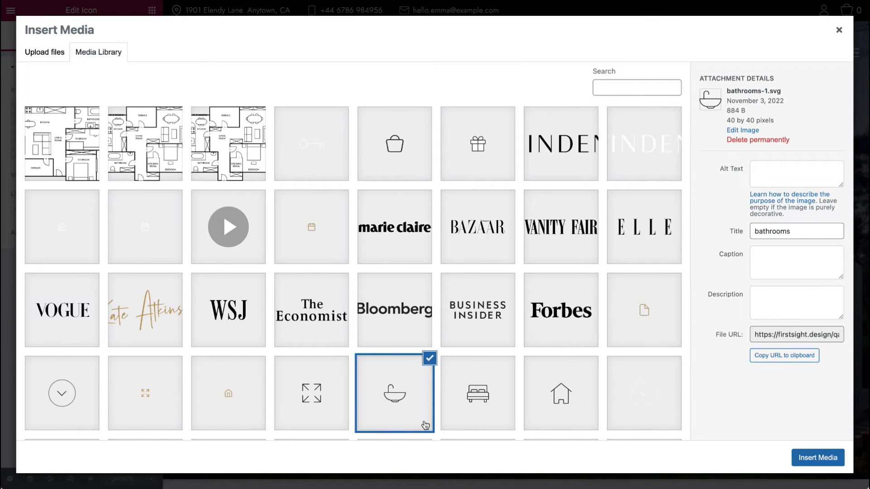
scroll(584, 352, "down", 5)
scroll(584, 353, "up", 1)
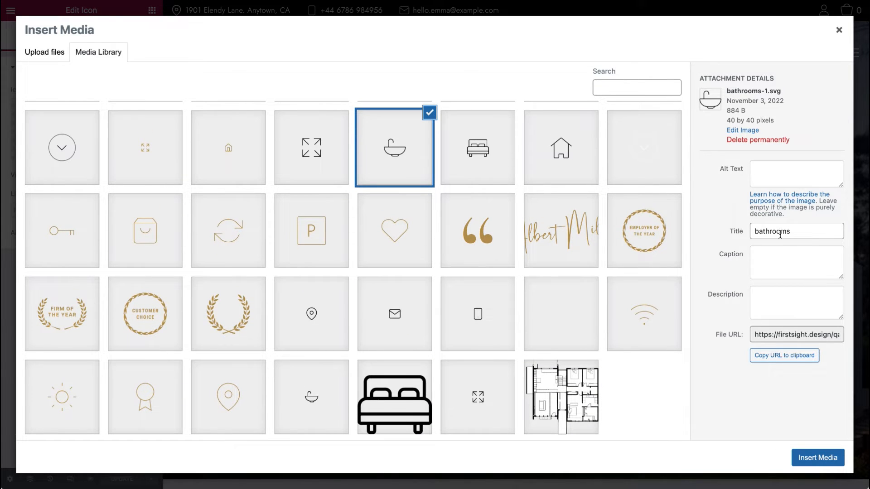
left_click(839, 30)
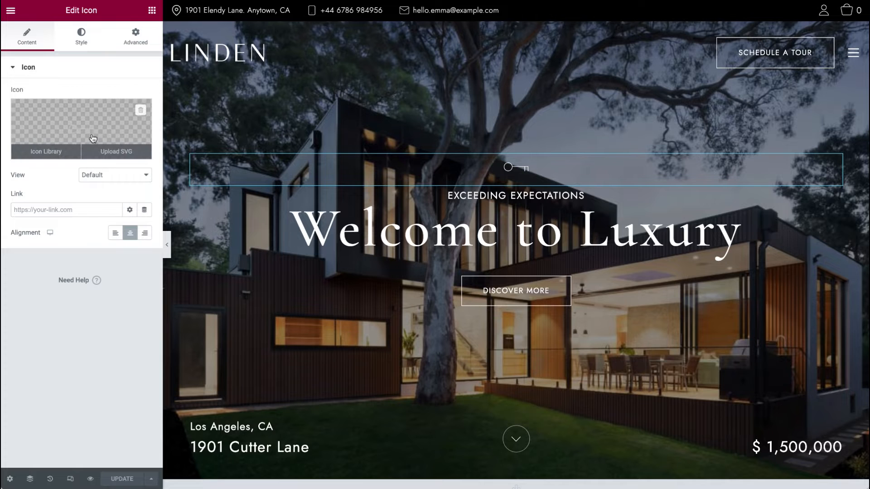
Step: Open the icon library for the key icon, browse the icons, and close it without inserting one
left_click(49, 152)
scroll(469, 293, "down", 10)
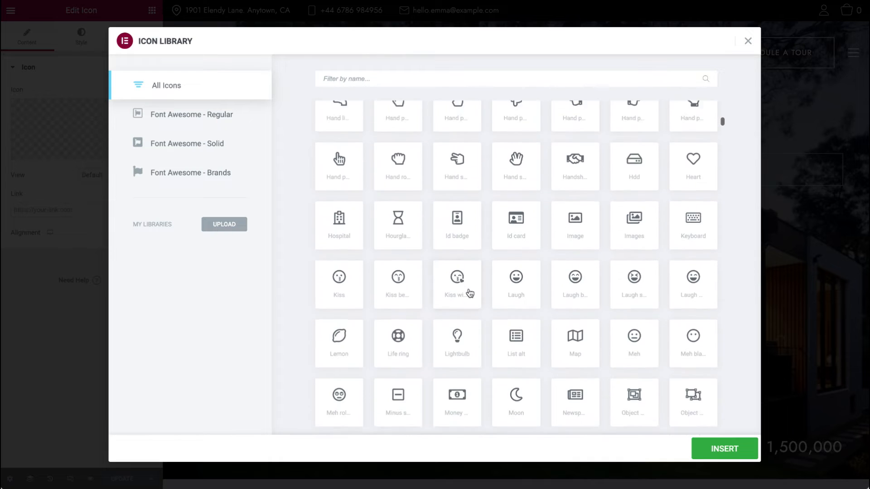
left_click(748, 41)
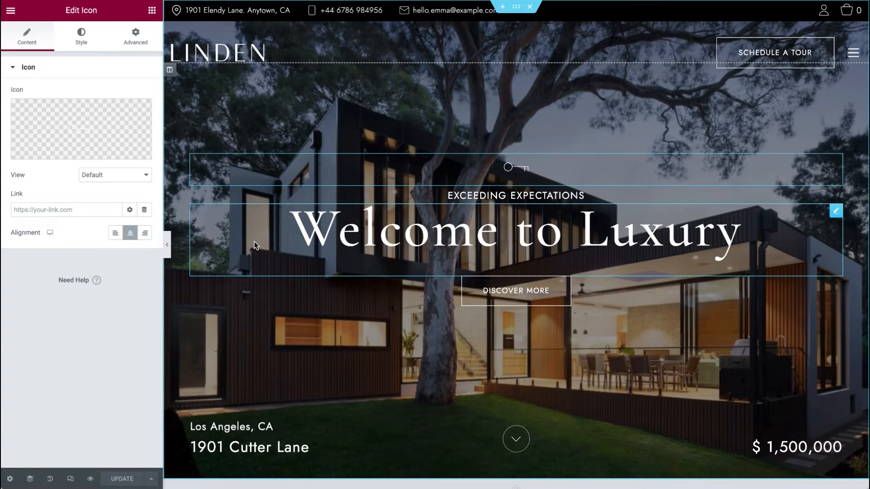
Step: Open the 'Welcome to Luxury' heading widget and inspect its title field
left_click(836, 212)
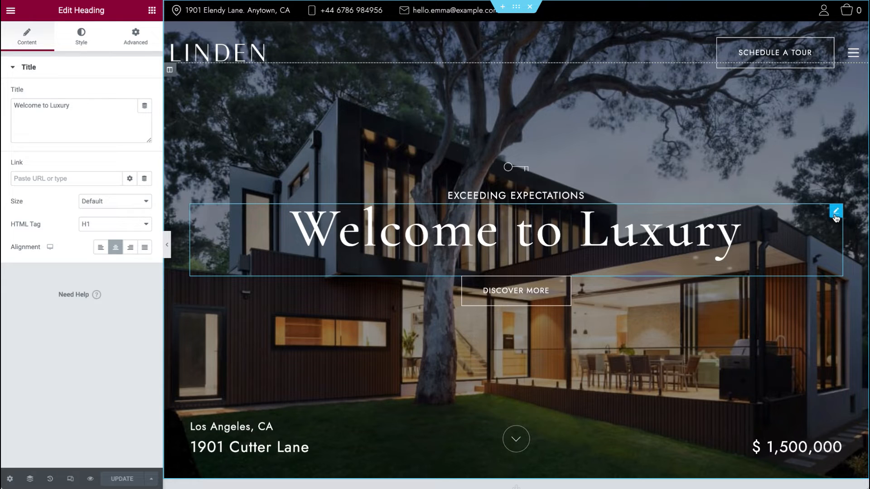
left_click(100, 130)
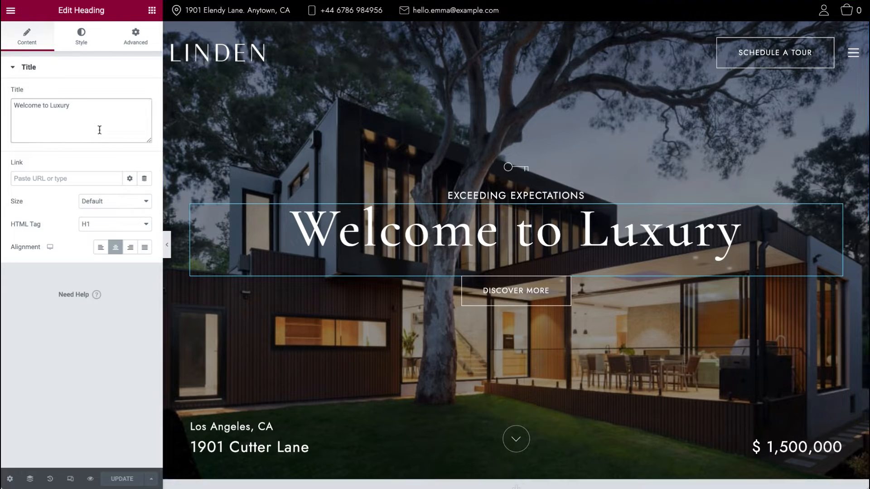
type("d")
key("BackSpace")
left_click(120, 480)
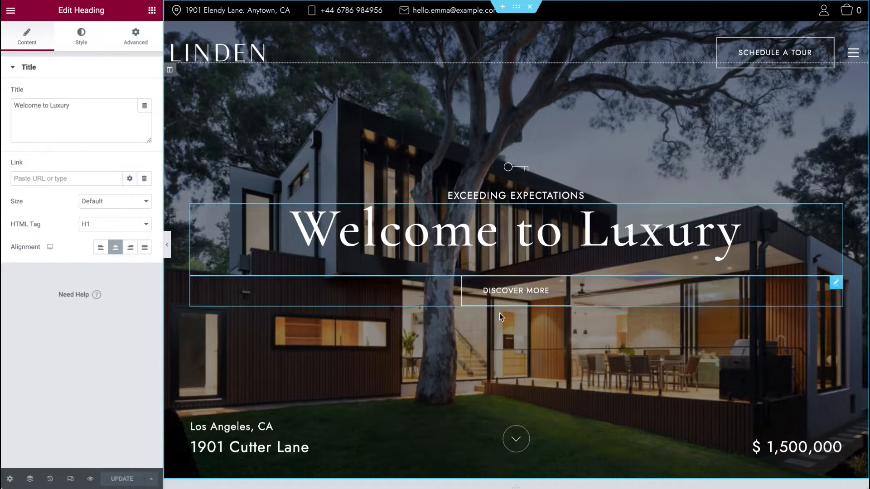
Step: Open the Discover More button and try the Main colour scheme before switching back to Second
scroll(585, 312, "down", 2)
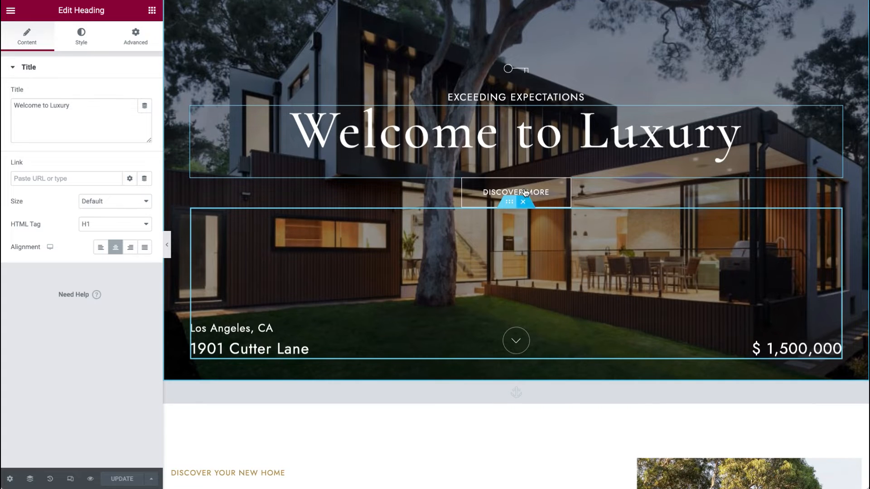
left_click(836, 184)
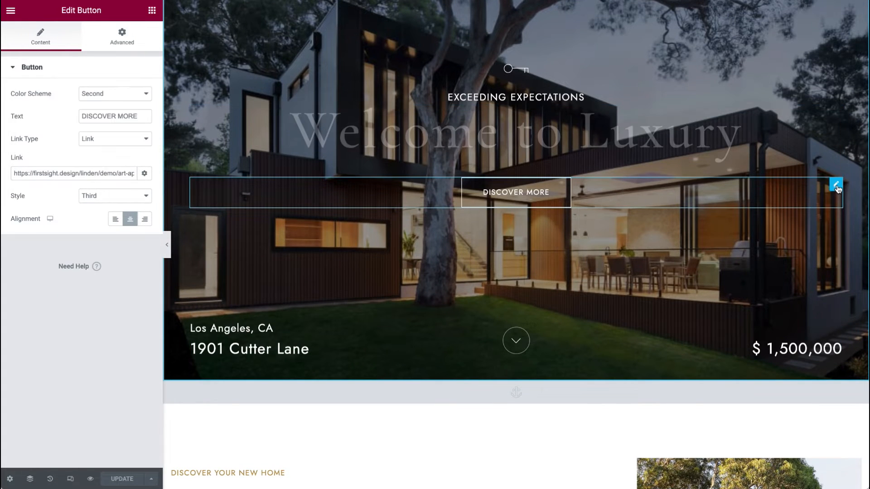
left_click(123, 91)
left_click(124, 83)
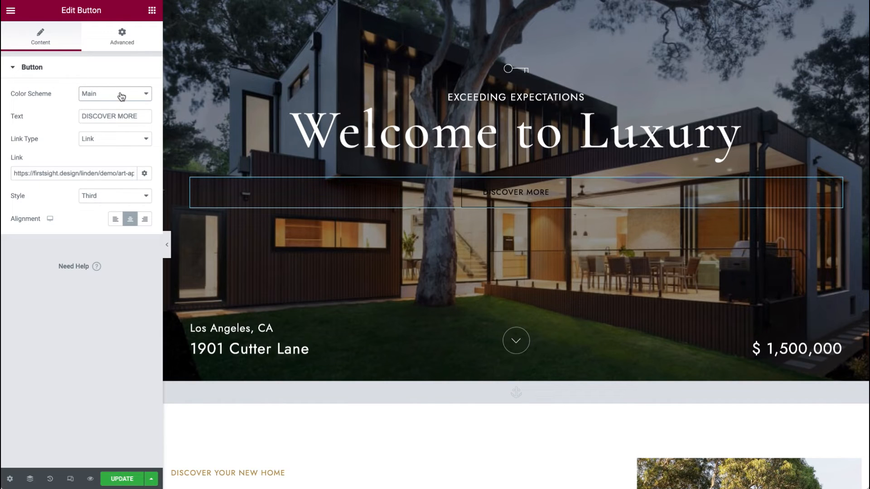
left_click(121, 93)
left_click(121, 105)
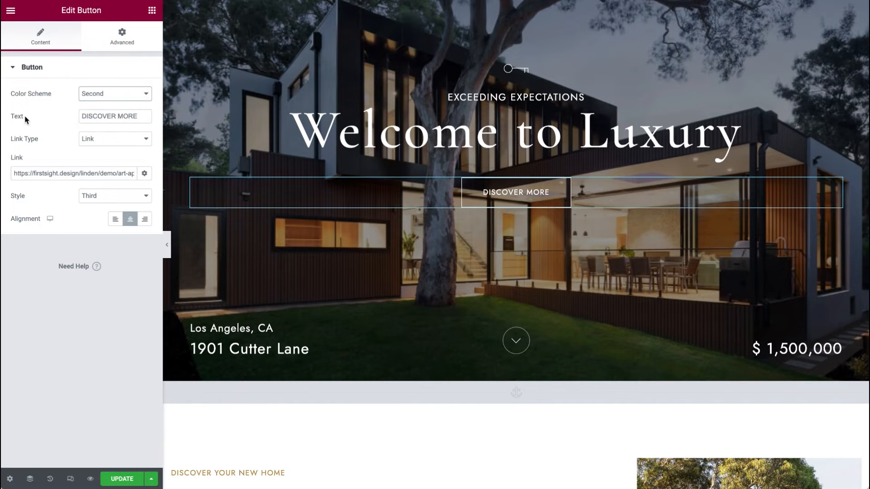
Step: Try the button's Page link type and browse its list of pages
left_click(136, 114)
left_click(115, 139)
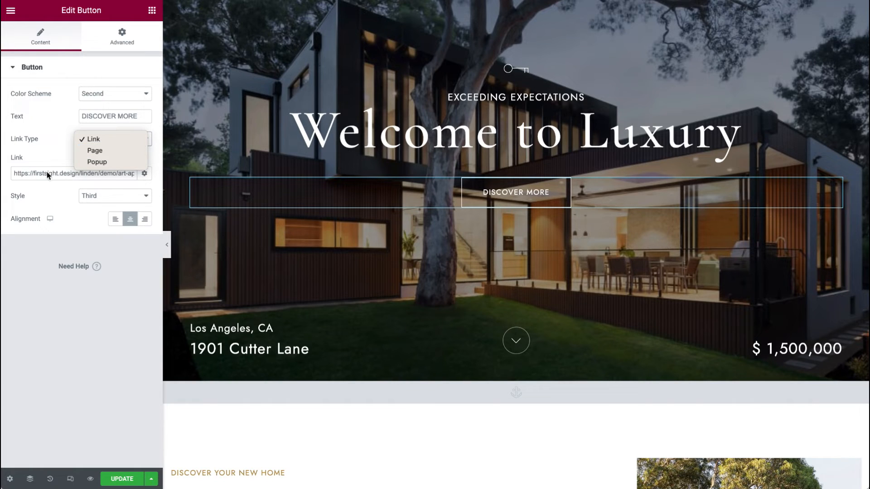
left_click(105, 150)
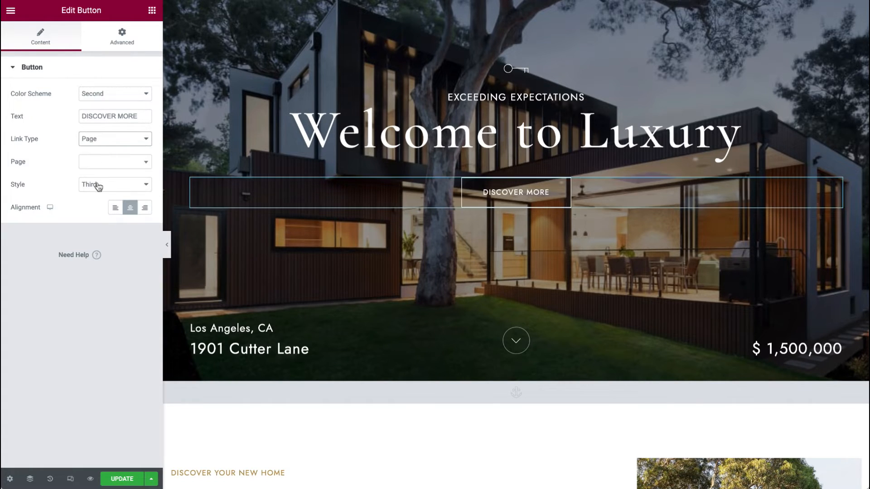
left_click(100, 166)
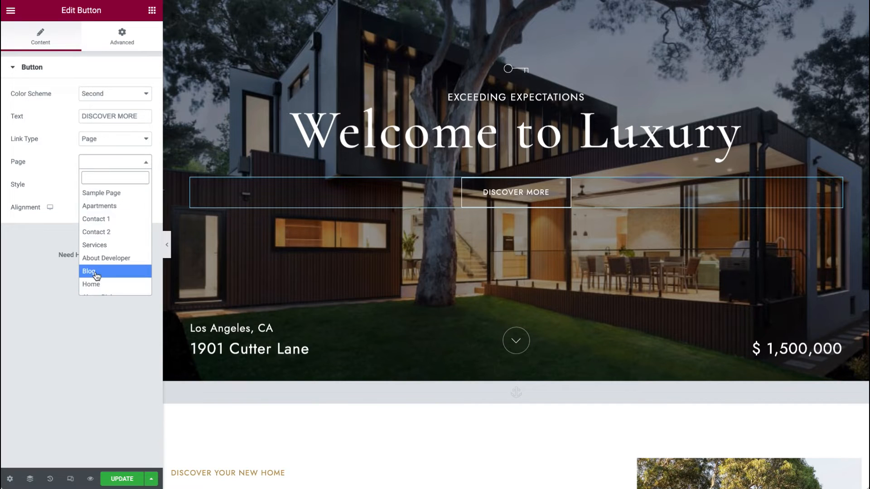
left_click(113, 140)
left_click(113, 140)
left_click(112, 141)
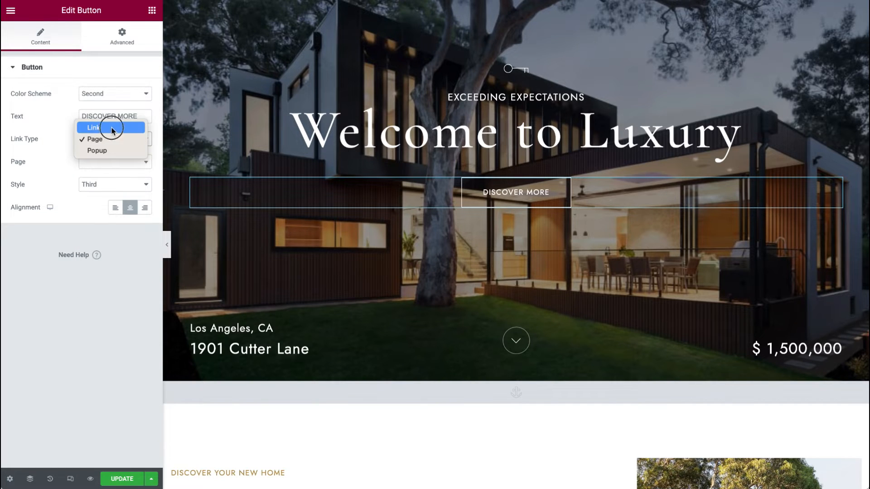
left_click(111, 128)
left_click(112, 140)
Step: Switch the button's link type to Popup, review its popup fields, and return it to Link
left_click(96, 162)
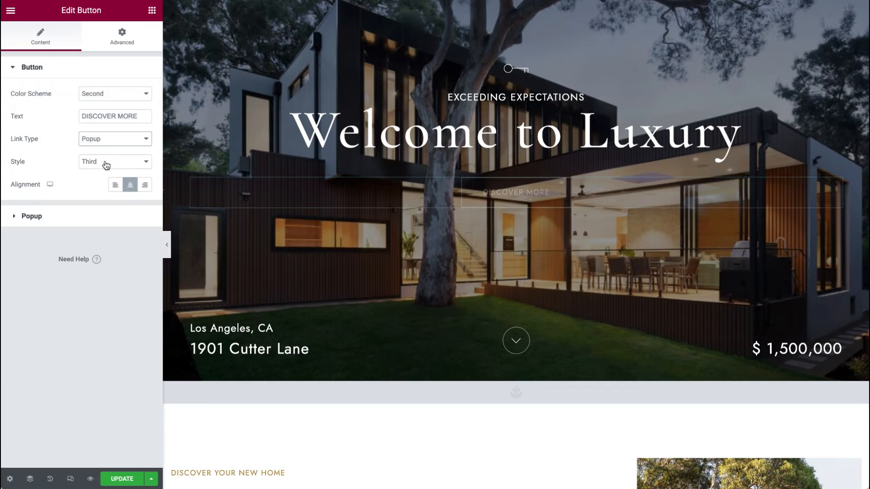
left_click(73, 219)
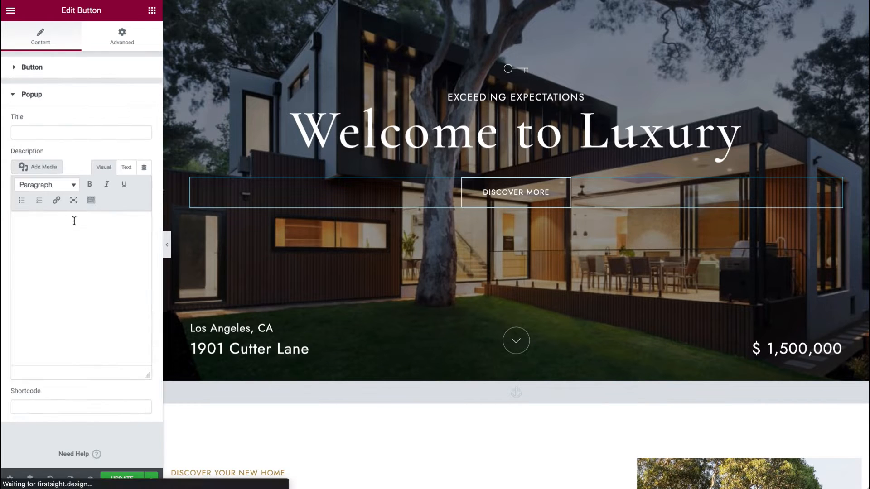
left_click(43, 283)
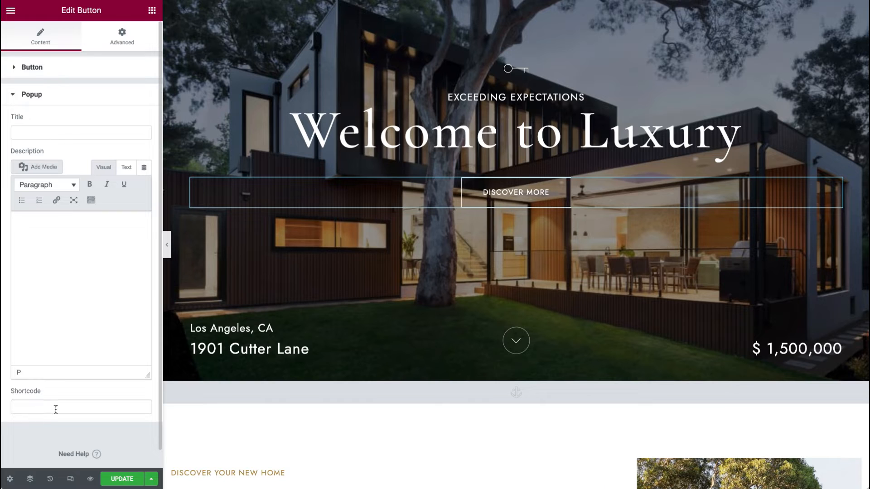
left_click(48, 94)
left_click(55, 69)
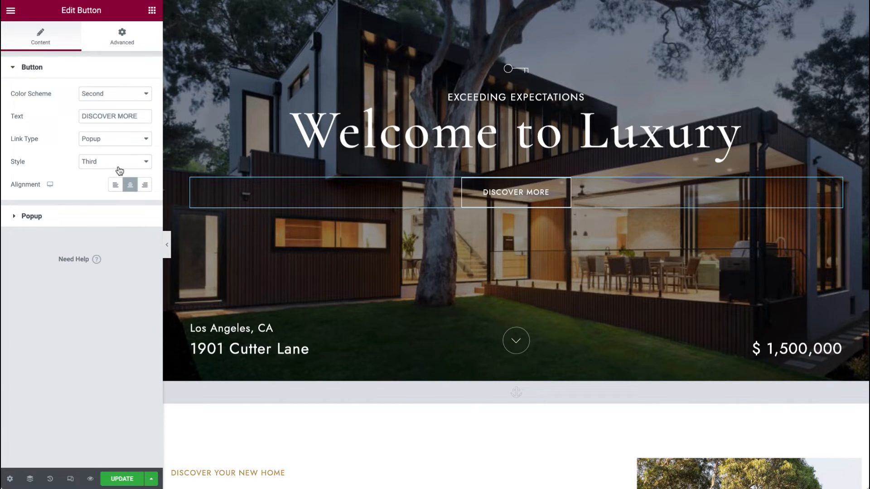
left_click(123, 140)
left_click(120, 116)
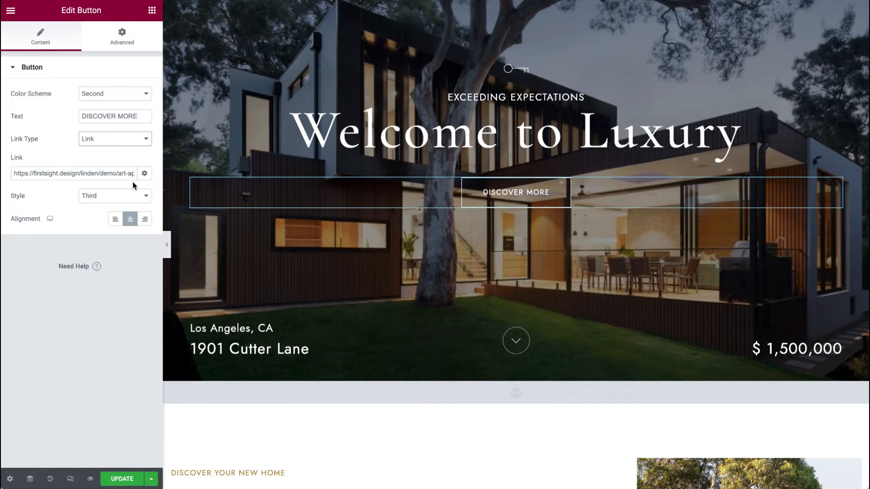
Step: Inspect the button's link options and the scroll-down icon, location and price widgets in the hero
left_click(144, 173)
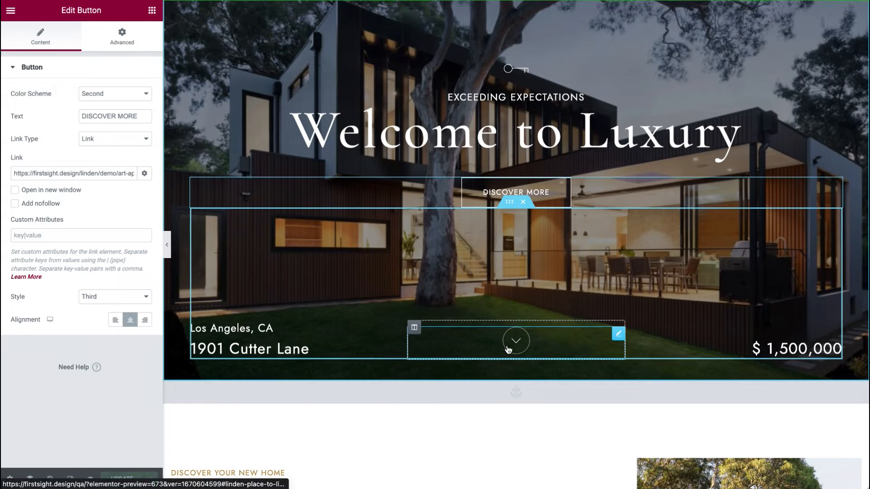
left_click(619, 335)
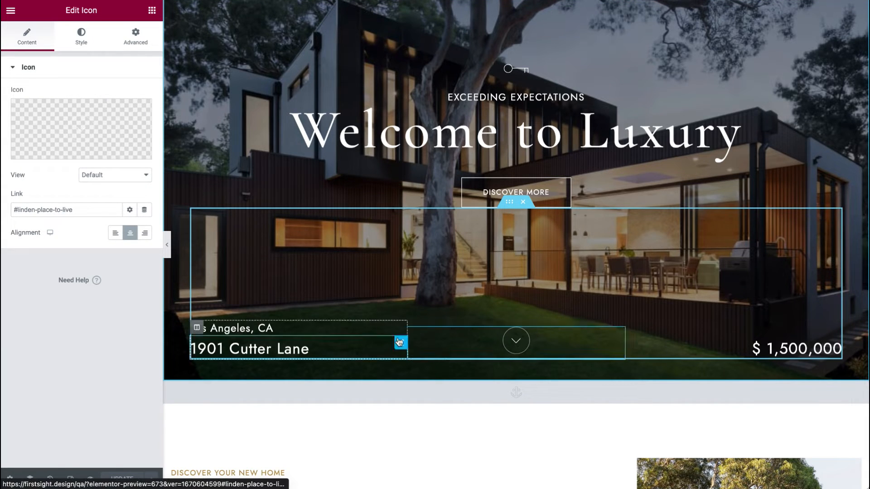
left_click(401, 329)
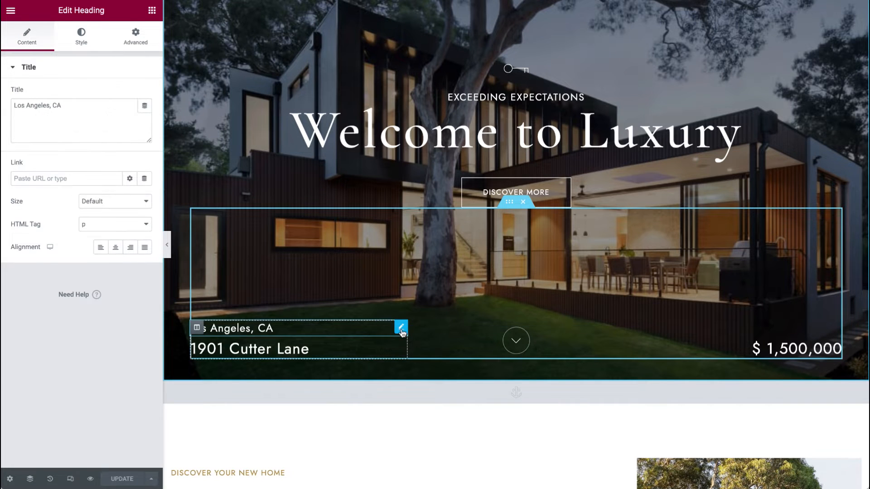
left_click(836, 344)
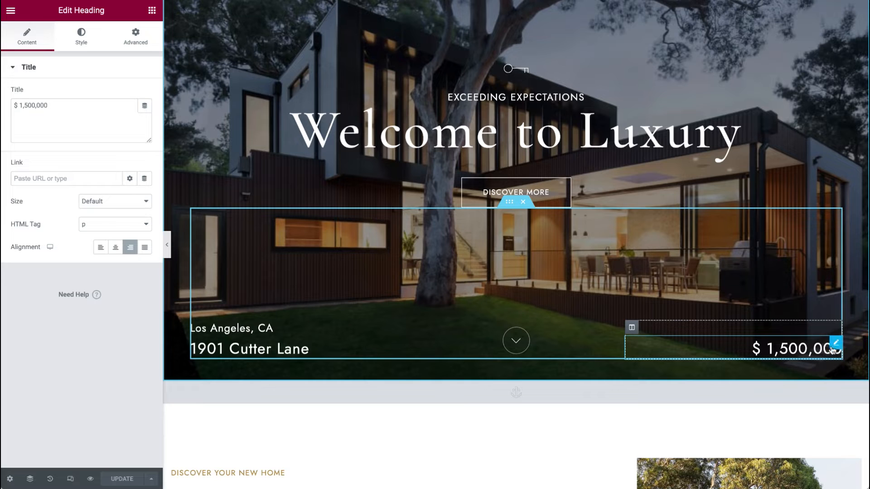
Step: Open the 'A Place to Live' section's Style settings and select the classic background type
scroll(829, 355, "down", 8)
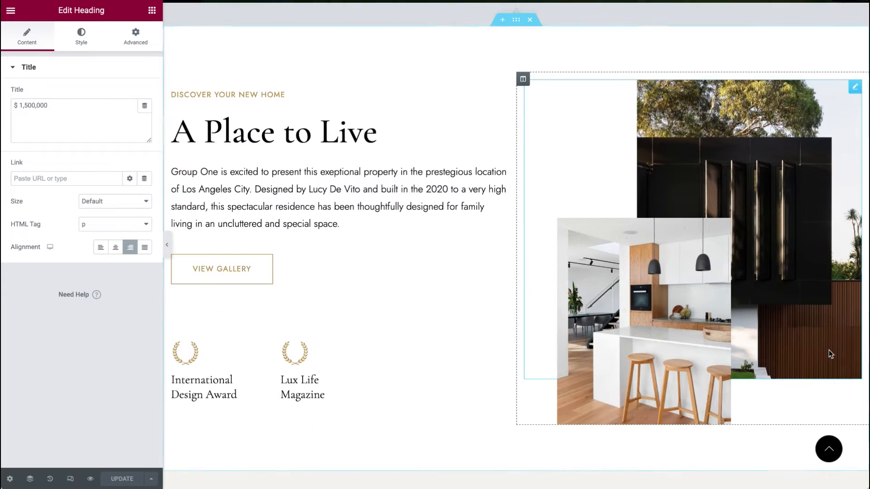
scroll(688, 254, "up", 1)
scroll(687, 250, "down", 1)
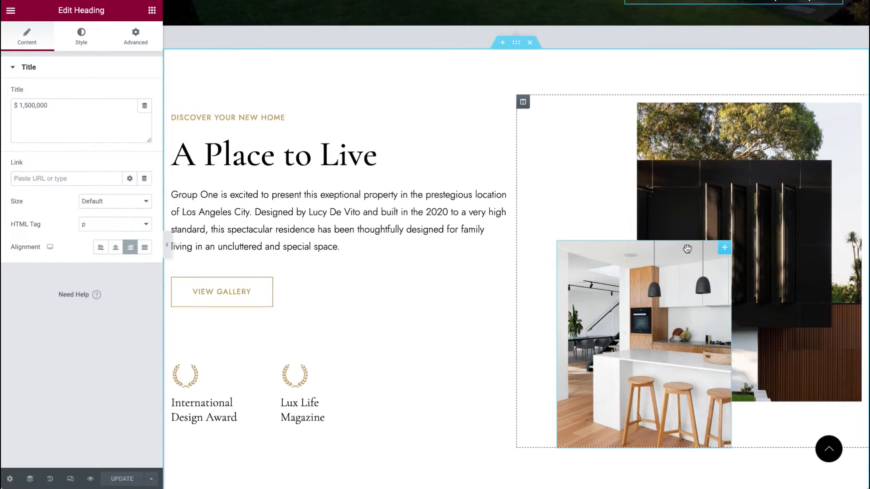
scroll(688, 249, "down", 1)
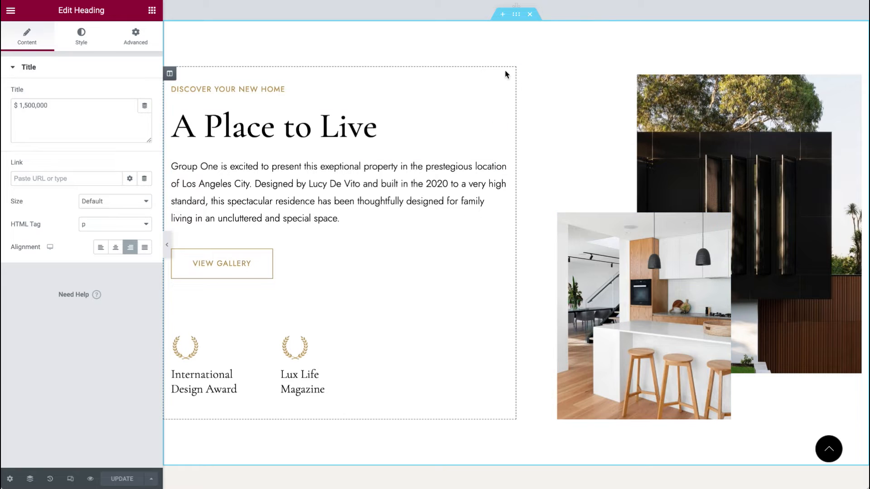
right_click(493, 42)
left_click(514, 53)
left_click(93, 41)
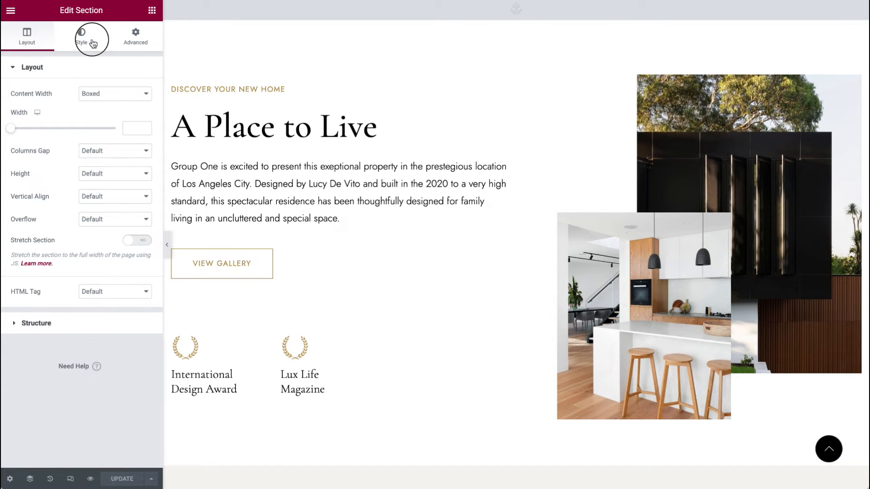
right_click(520, 14)
left_click(540, 25)
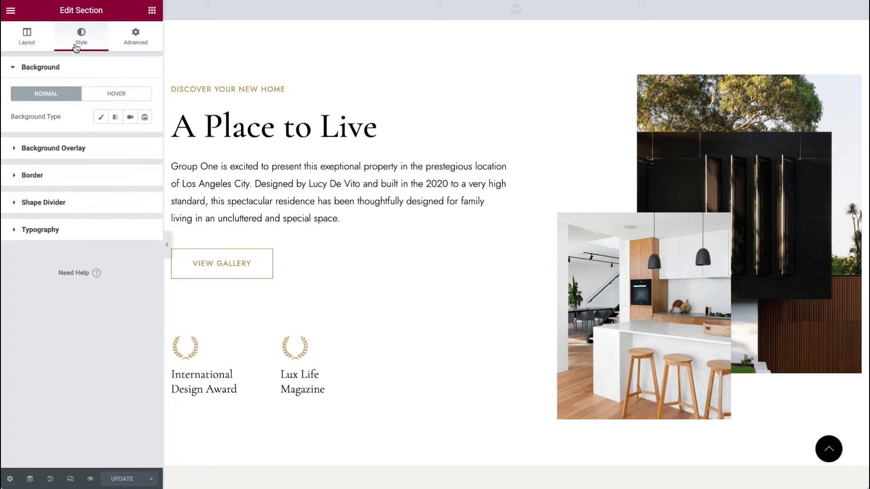
left_click(70, 149)
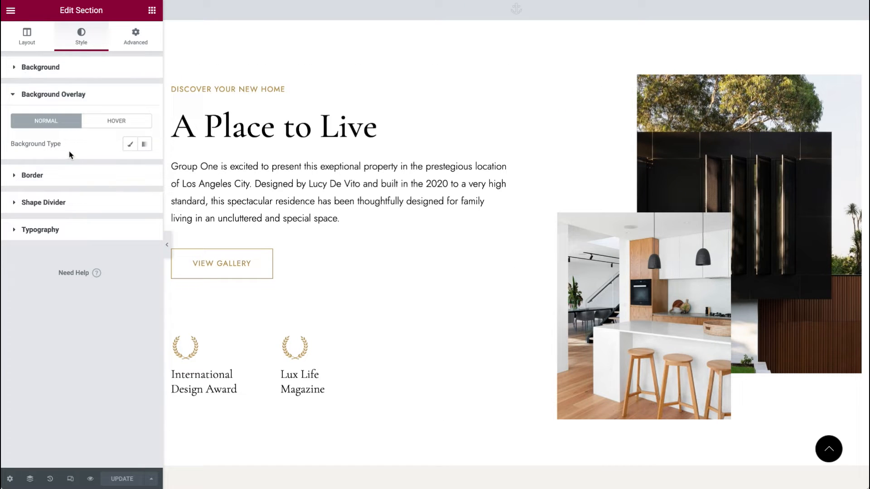
left_click(77, 68)
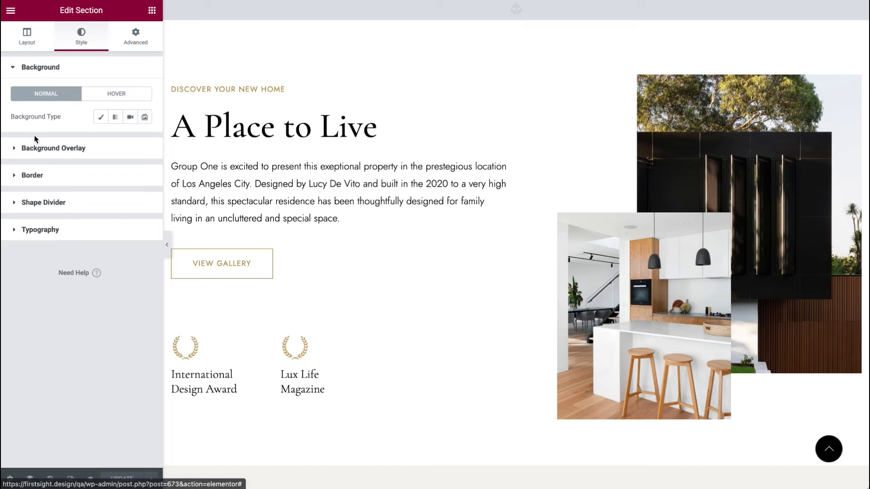
left_click(100, 117)
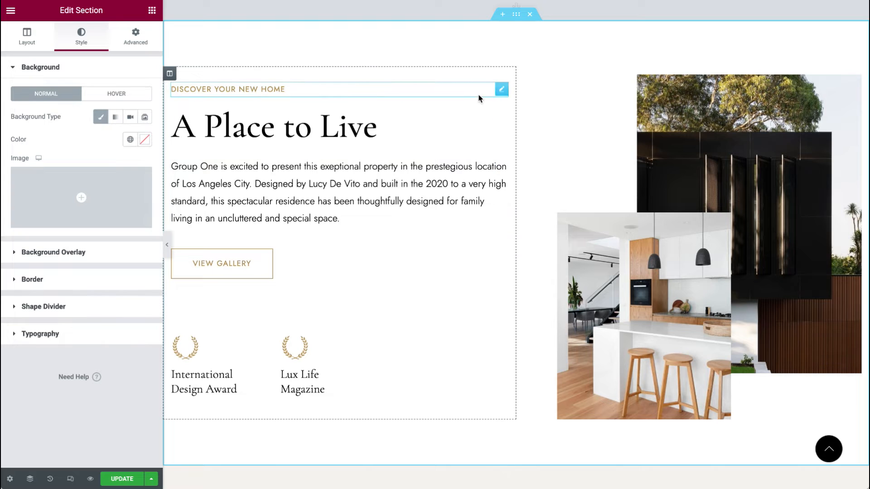
Step: Inspect the section's heading, text editor and View Gallery button settings
left_click(462, 92)
left_click(481, 130)
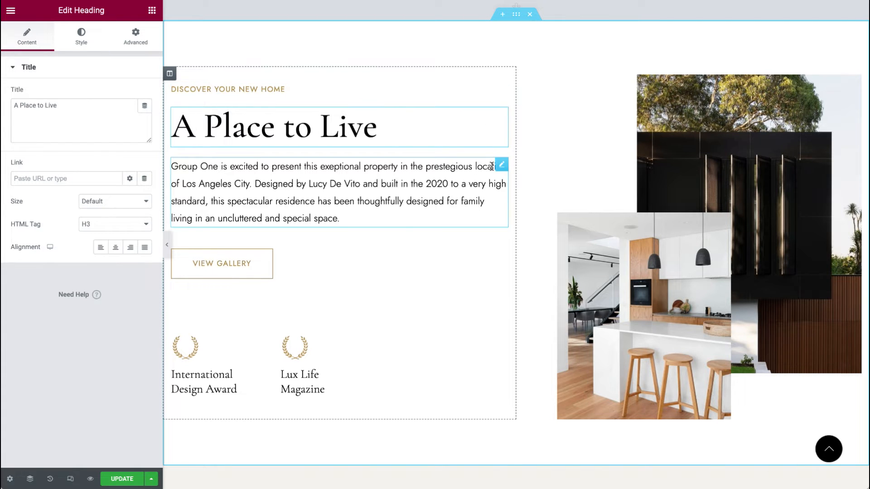
left_click(500, 165)
scroll(453, 257, "down", 1)
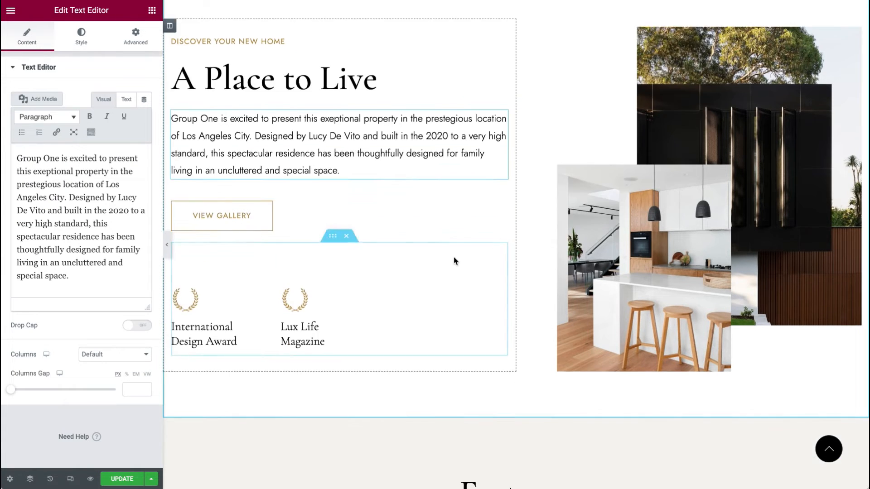
left_click(503, 199)
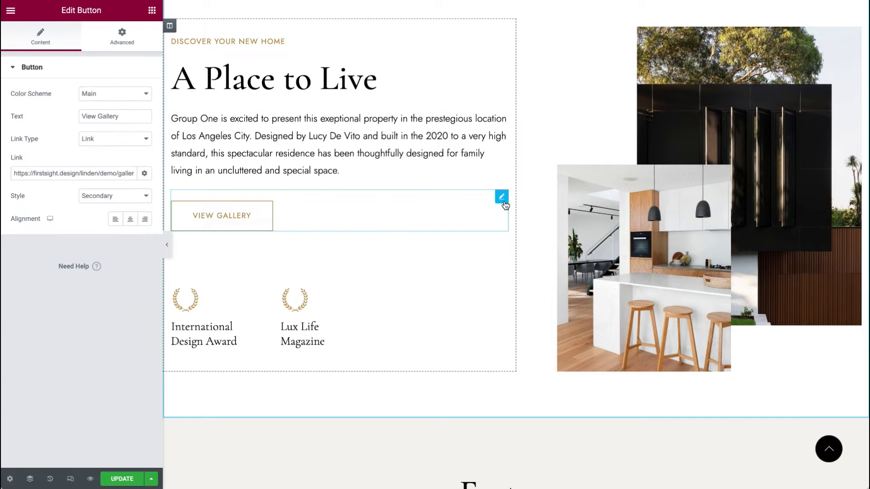
scroll(326, 226, "up", 5)
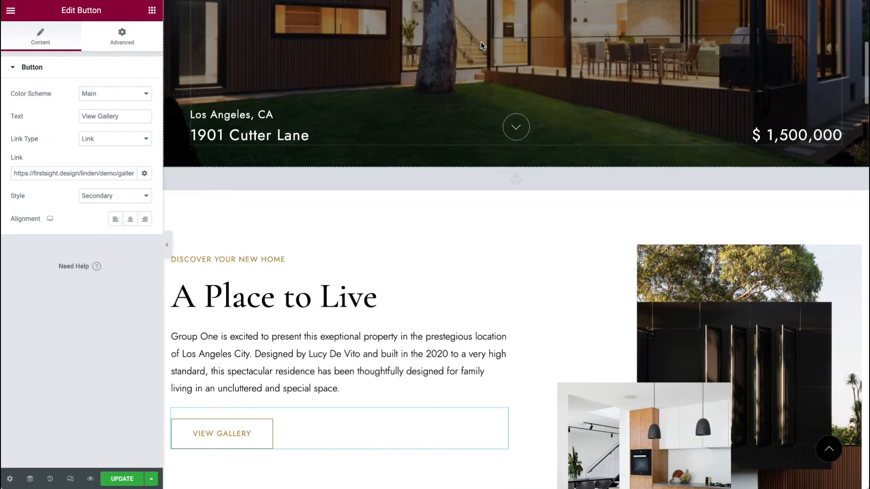
scroll(376, 287, "down", 6)
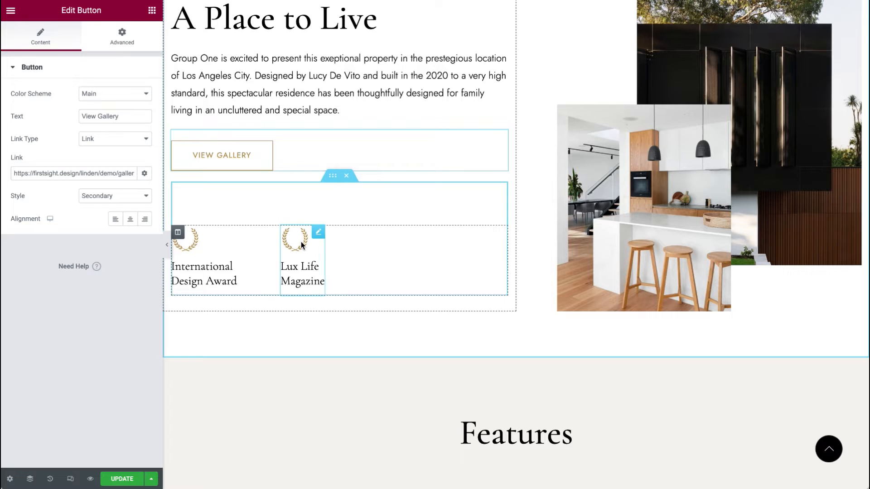
Step: Inspect the Lux Life Magazine icon box and the section's two image widgets
left_click(321, 232)
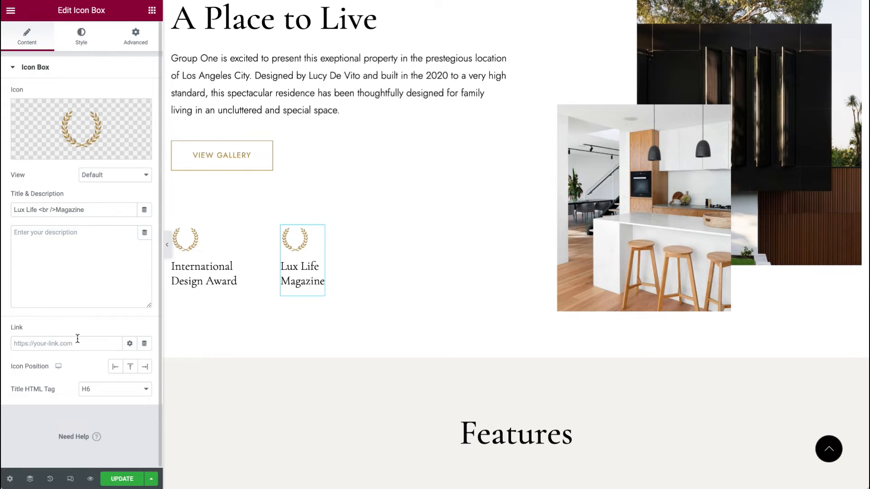
scroll(680, 222, "up", 3)
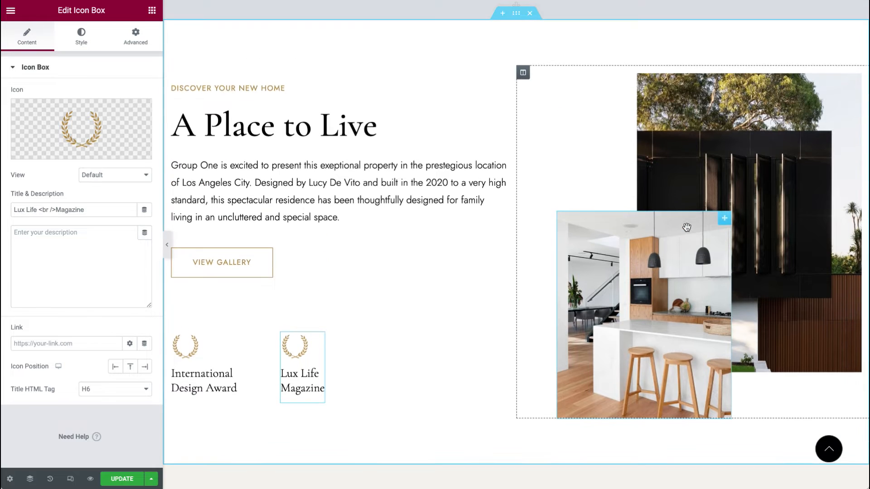
left_click(726, 222)
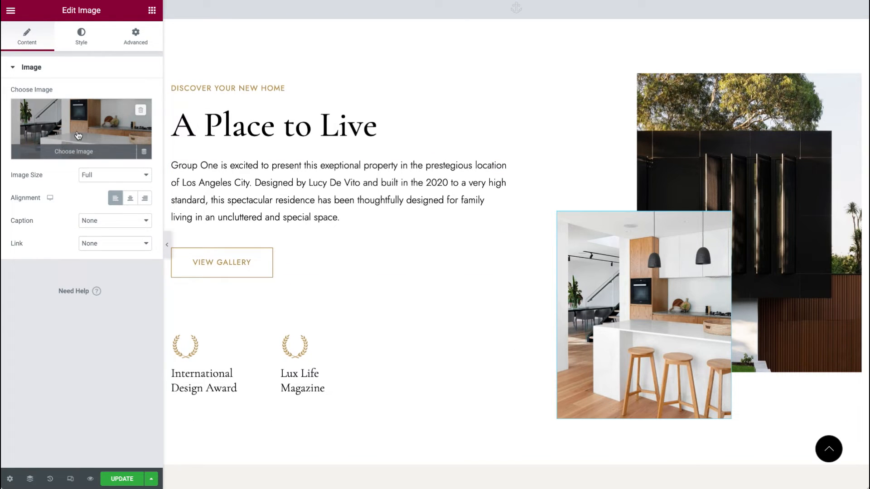
left_click(631, 97)
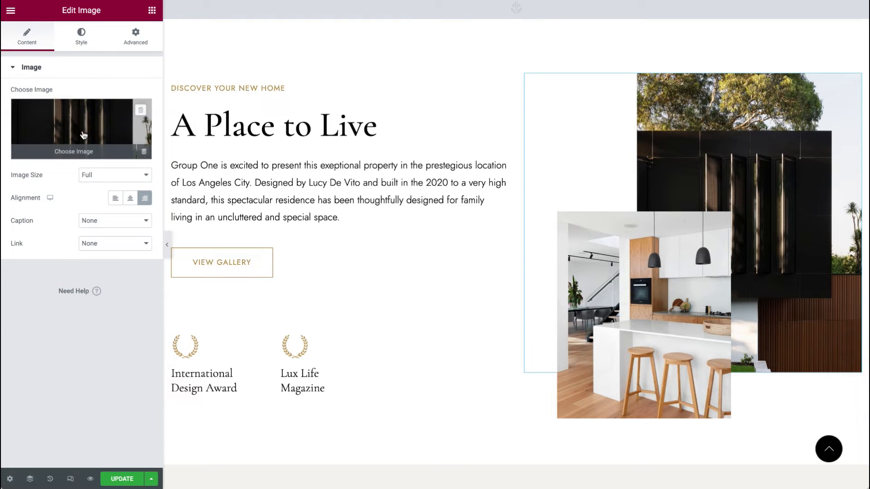
scroll(400, 250, "down", 8)
scroll(400, 250, "down", 1)
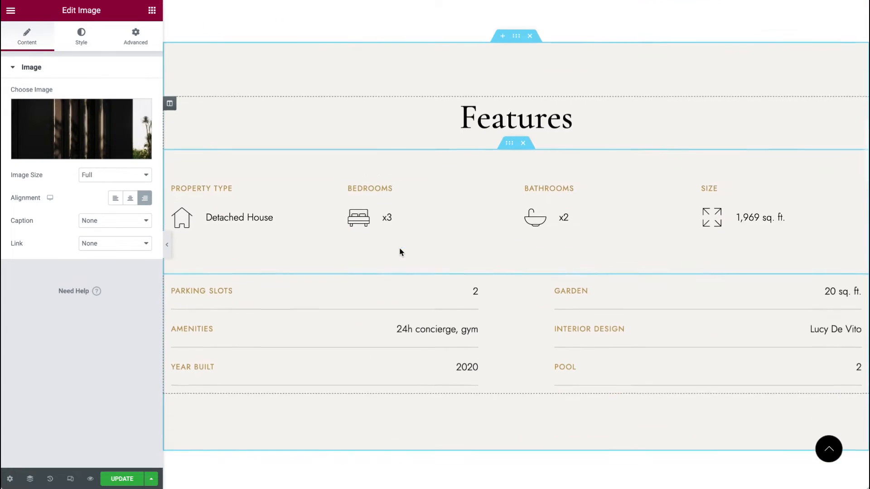
Step: Open the Features section's Style settings and inspect its background color
left_click(516, 35)
right_click(517, 40)
left_click(523, 50)
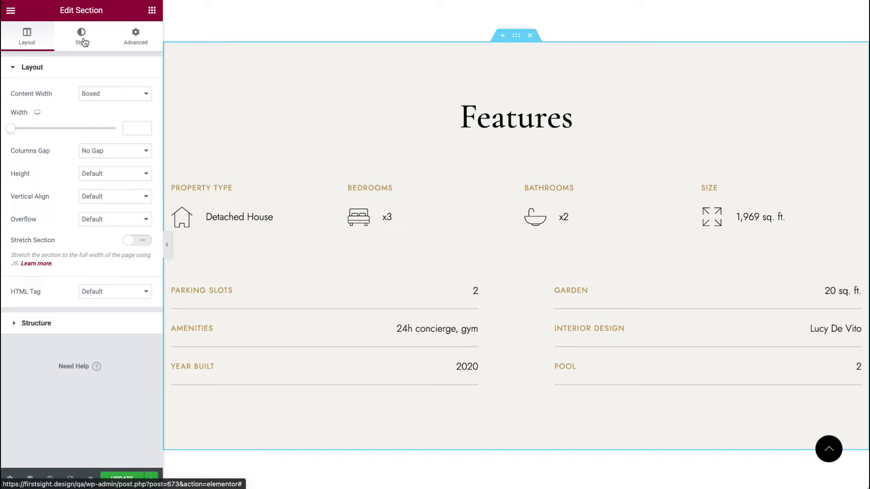
left_click(82, 38)
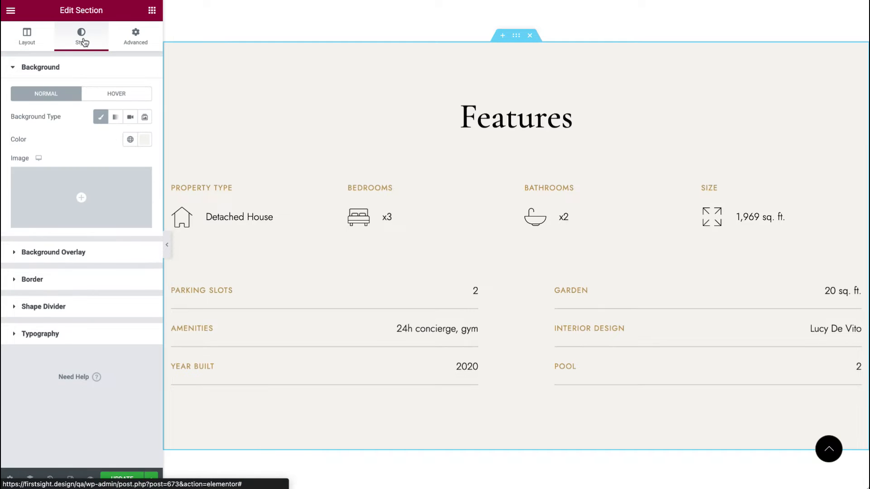
right_click(516, 36)
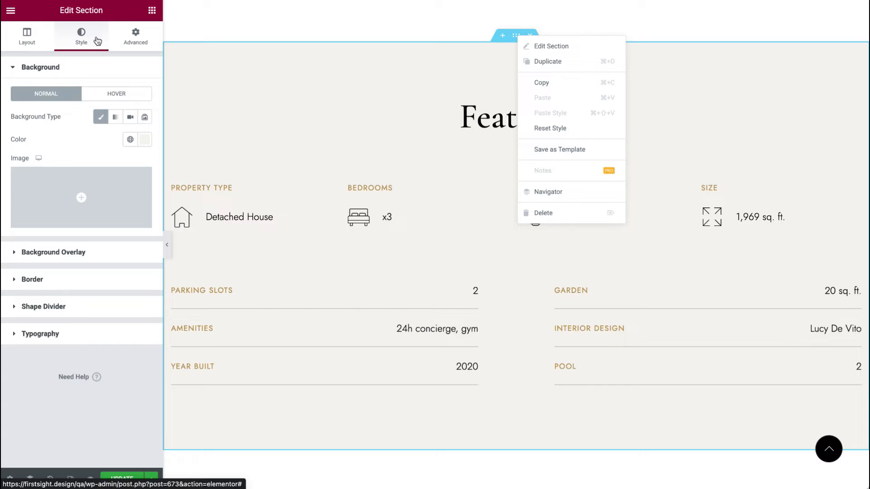
left_click(145, 143)
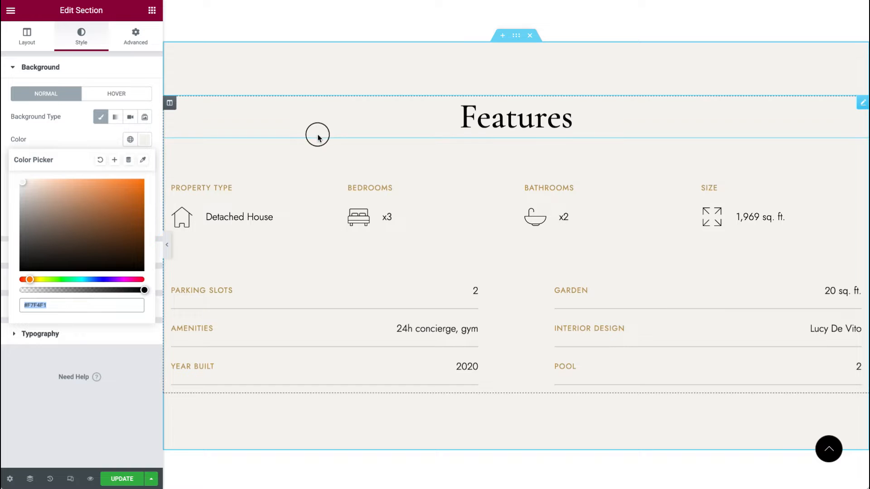
left_click(316, 134)
Step: Inspect the Property Type heading and the Detached House icon list item's text, icon and link
left_click(324, 190)
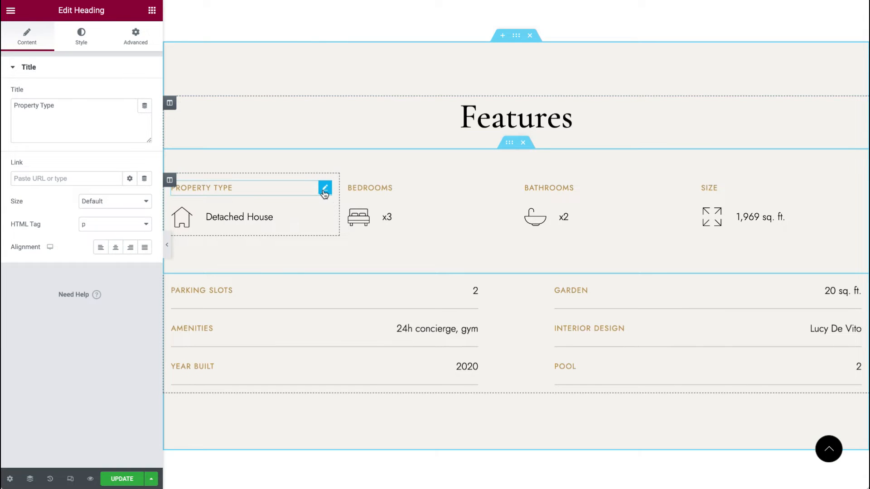
left_click(324, 214)
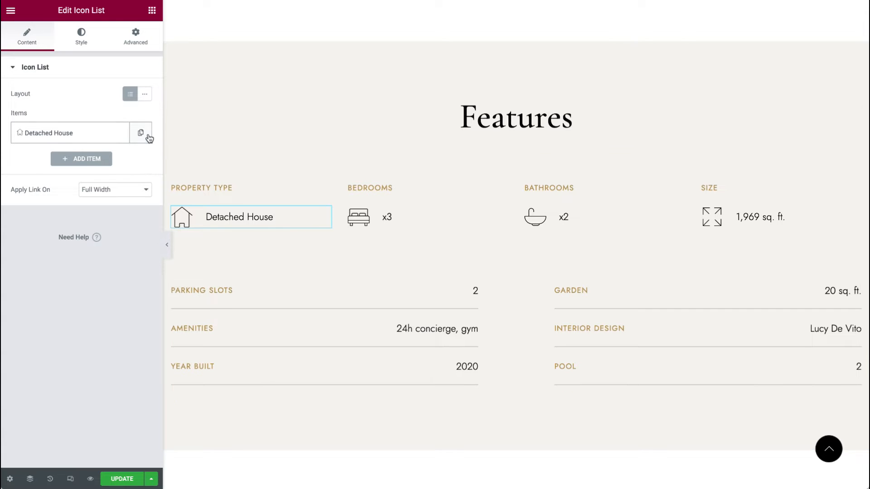
left_click(78, 135)
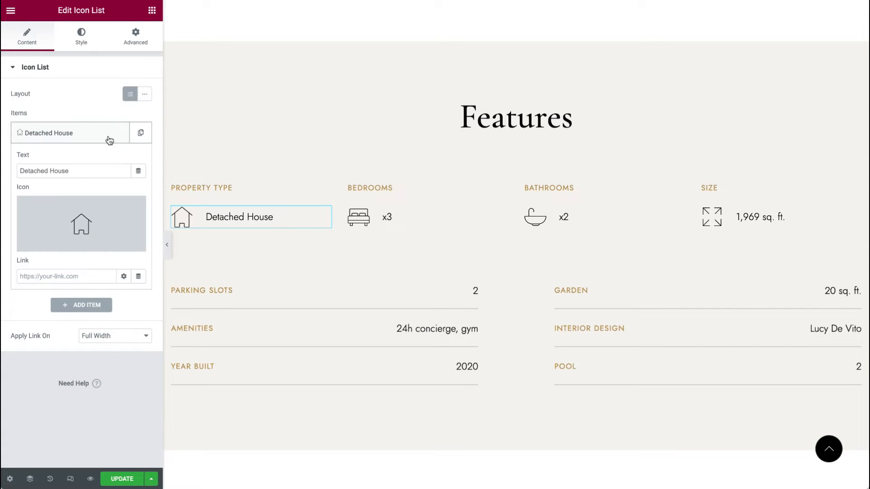
left_click_drag(101, 171, 2, 168)
mouse_move(72, 248)
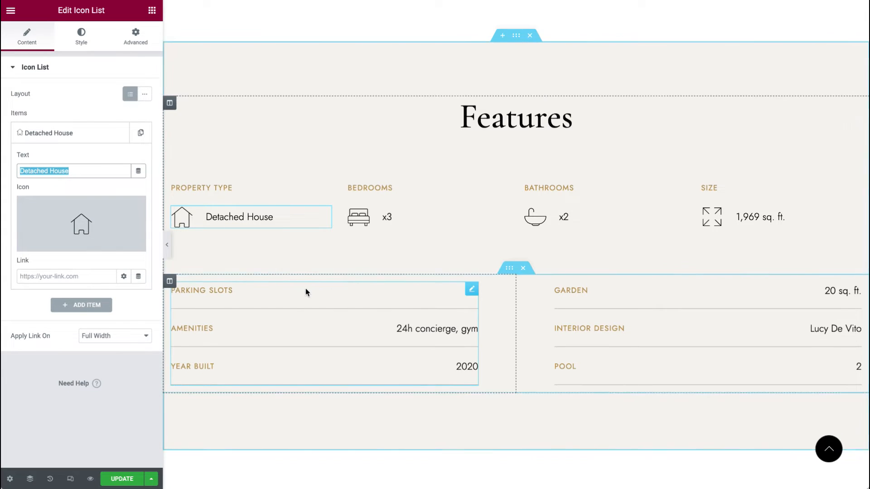
scroll(305, 288, "down", 2)
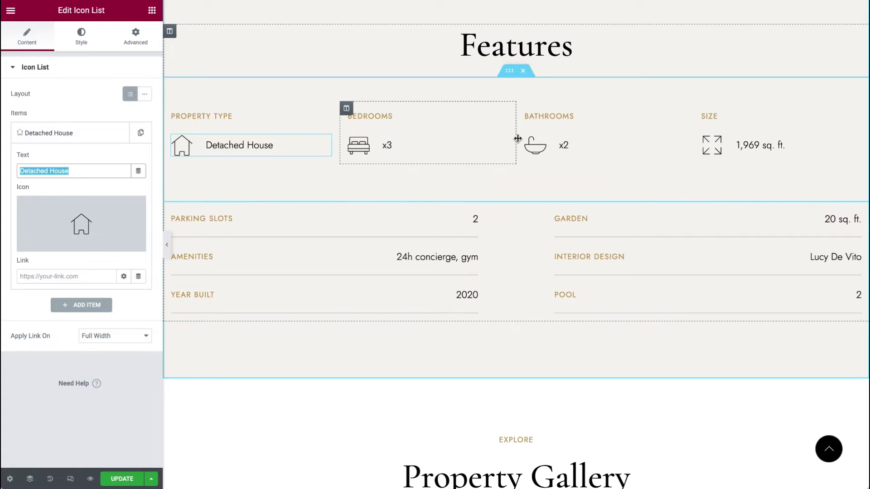
Step: Add a new item to the Parking Slots info list and remove it again
left_click(501, 142)
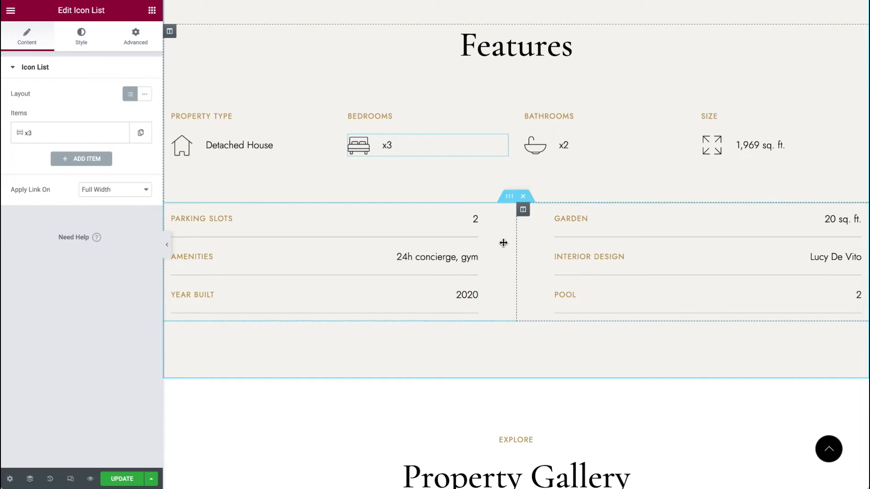
left_click(472, 217)
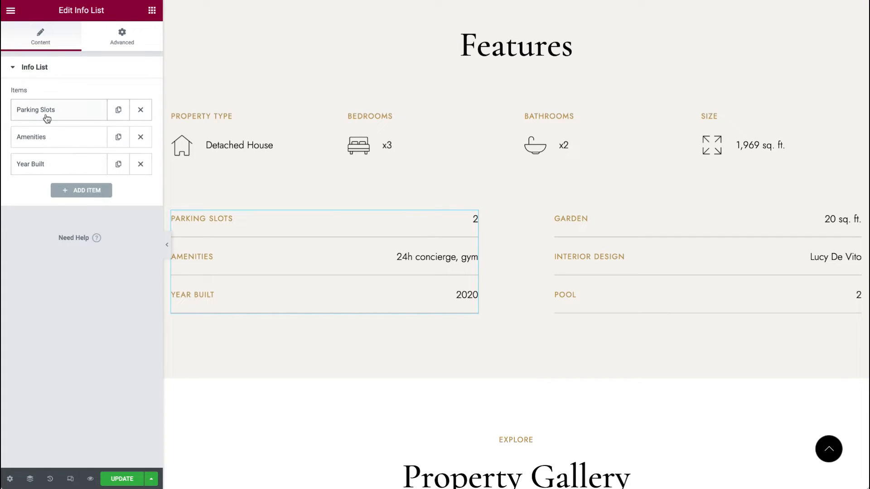
left_click(66, 195)
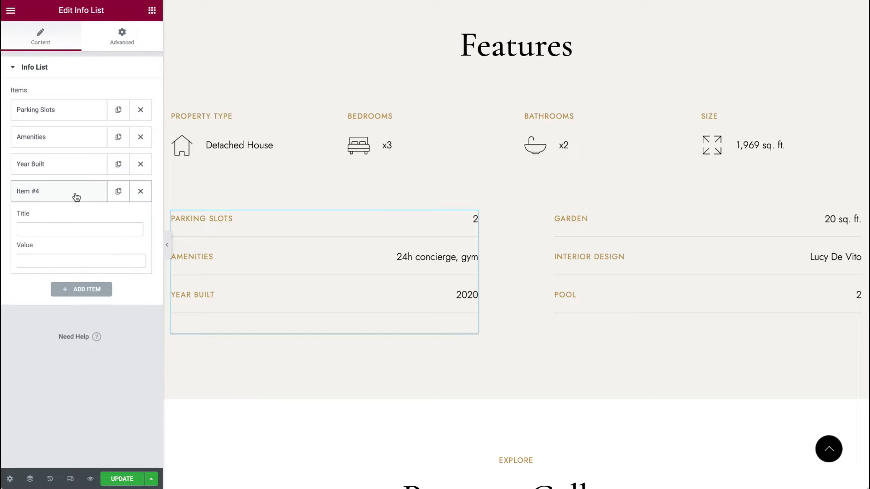
left_click(140, 191)
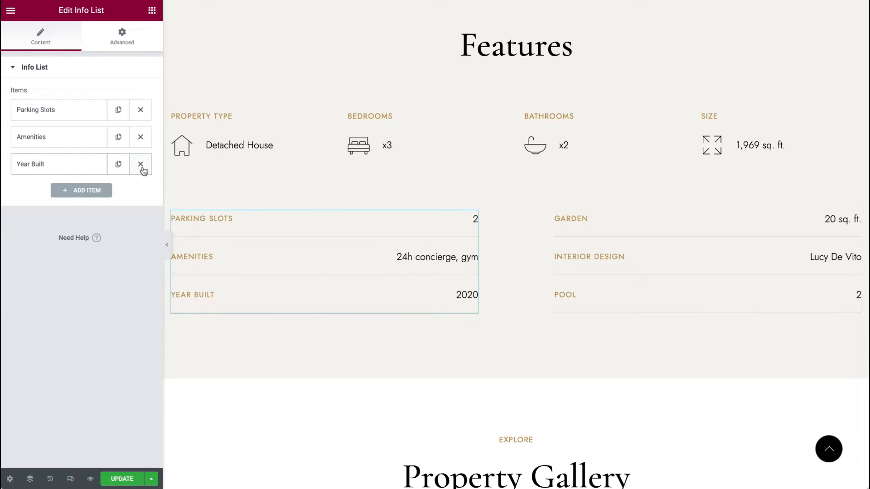
Step: Review the Year Built item's title and value, then update the page
left_click(66, 167)
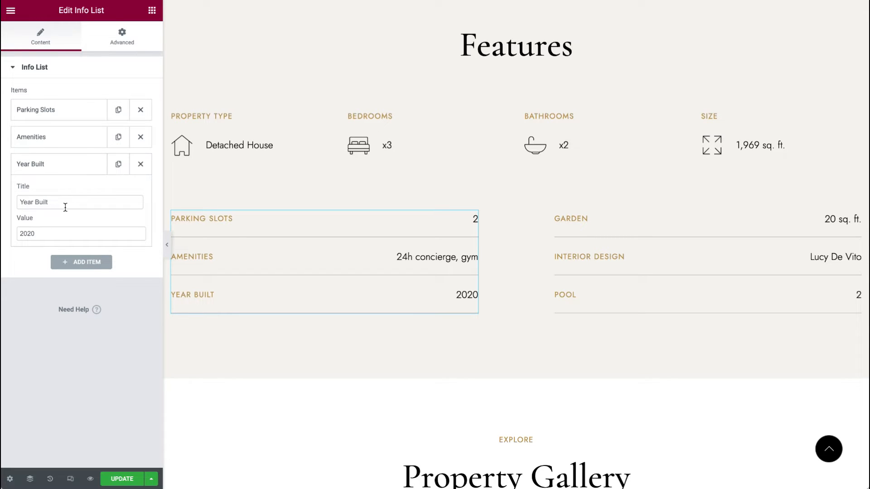
left_click_drag(52, 207, 4, 206)
left_click(42, 235)
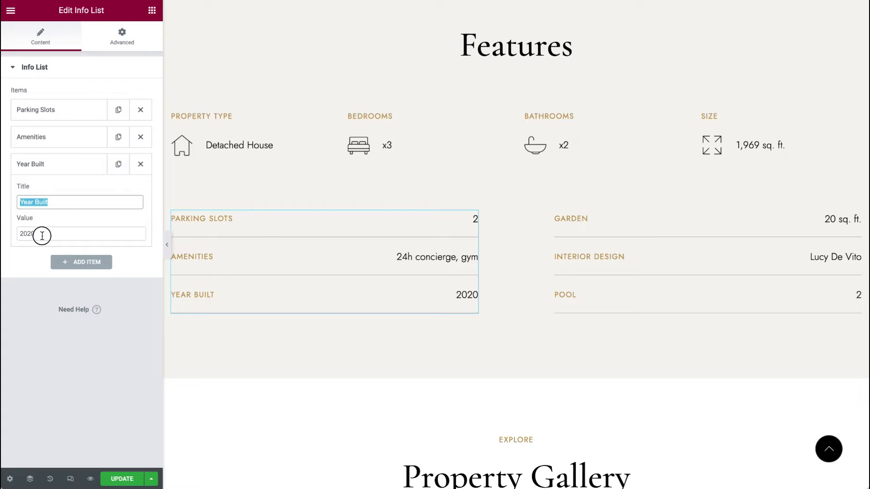
left_click_drag(42, 235, 4, 235)
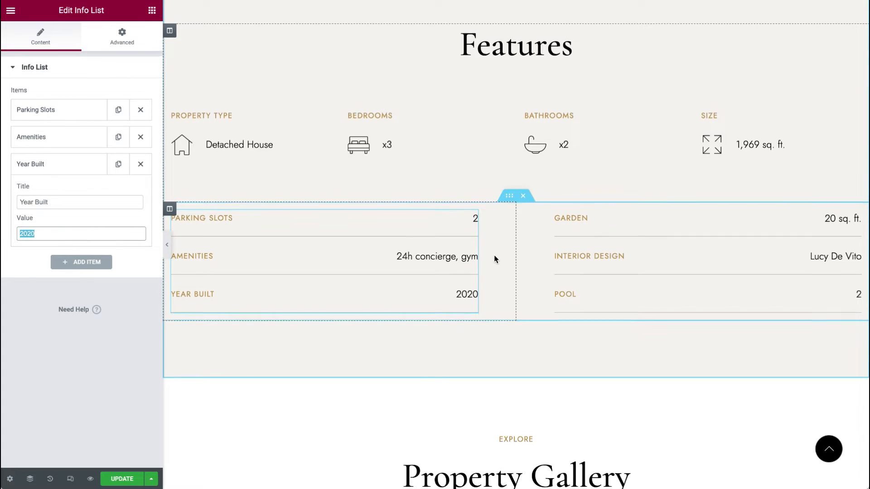
scroll(494, 256, "down", 3)
left_click(129, 478)
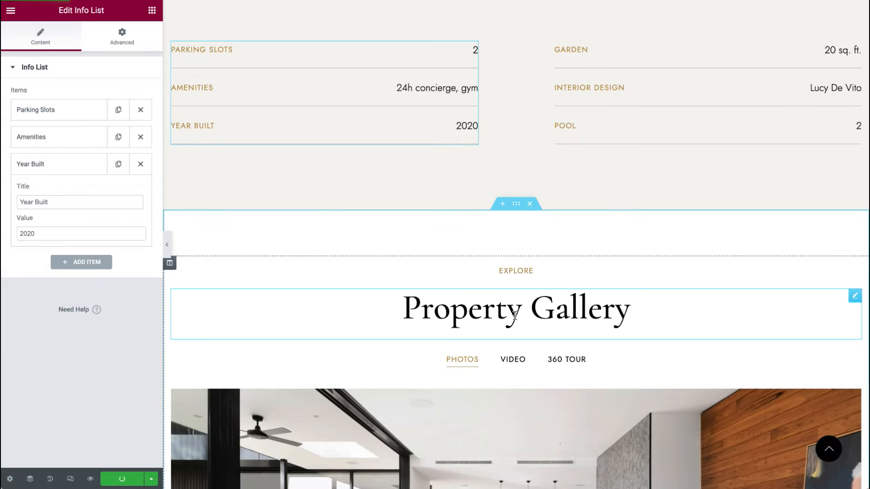
Step: Inspect the Property Gallery and Explore headings and the gallery tabs widget
scroll(515, 320, "down", 3)
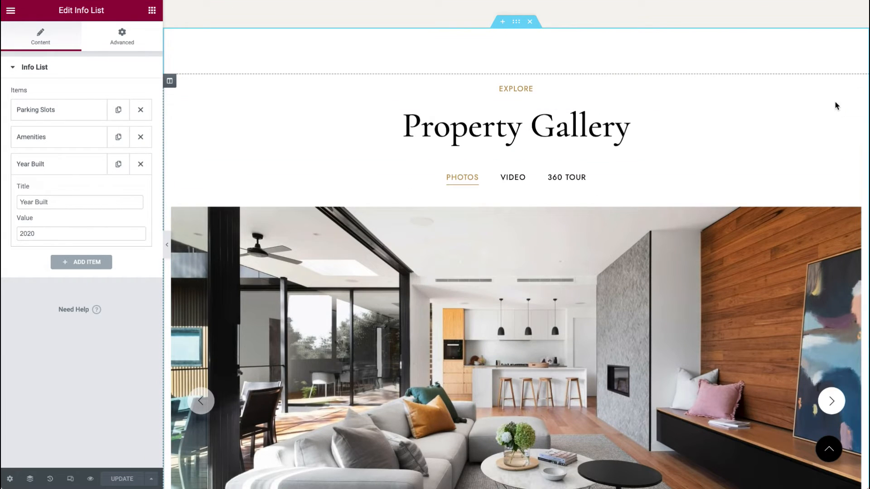
left_click(855, 116)
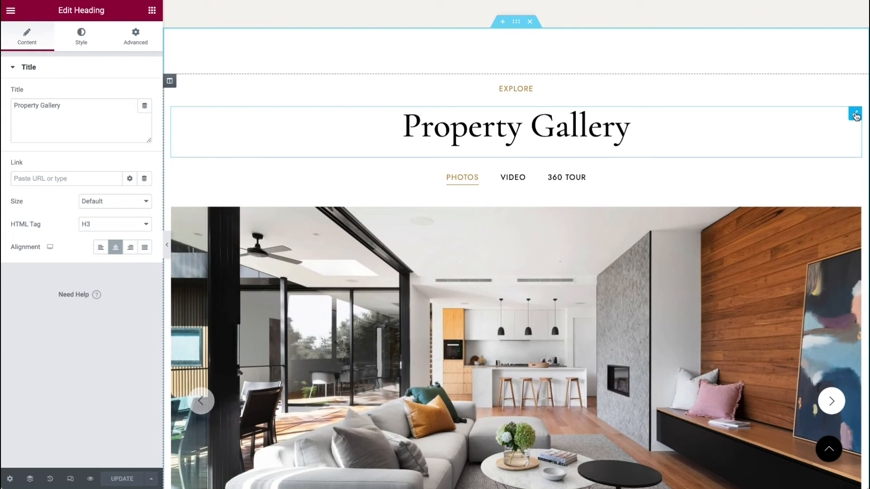
left_click(853, 89)
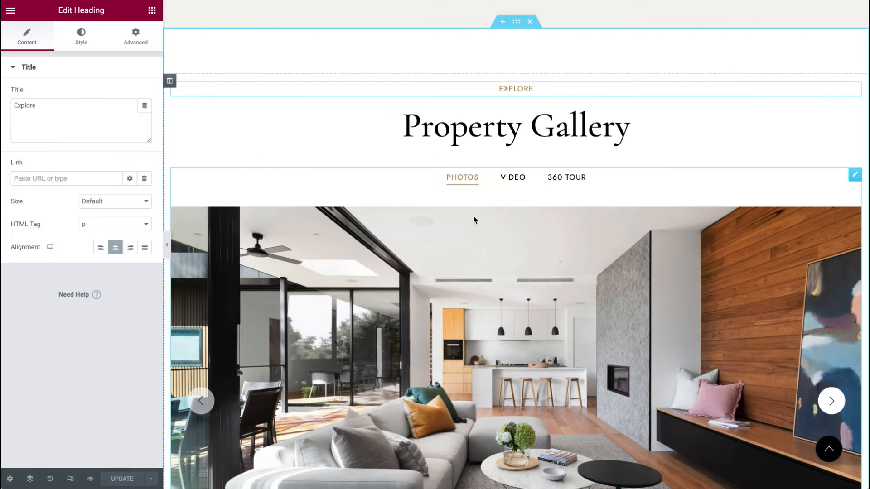
left_click(855, 175)
scroll(468, 226, "down", 1)
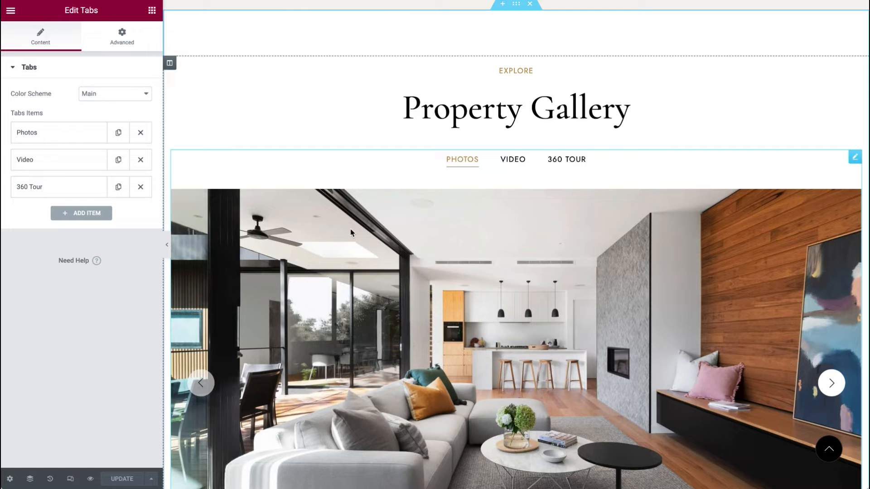
Step: Expand the Photos tab item to review its slider images and image size
left_click(34, 140)
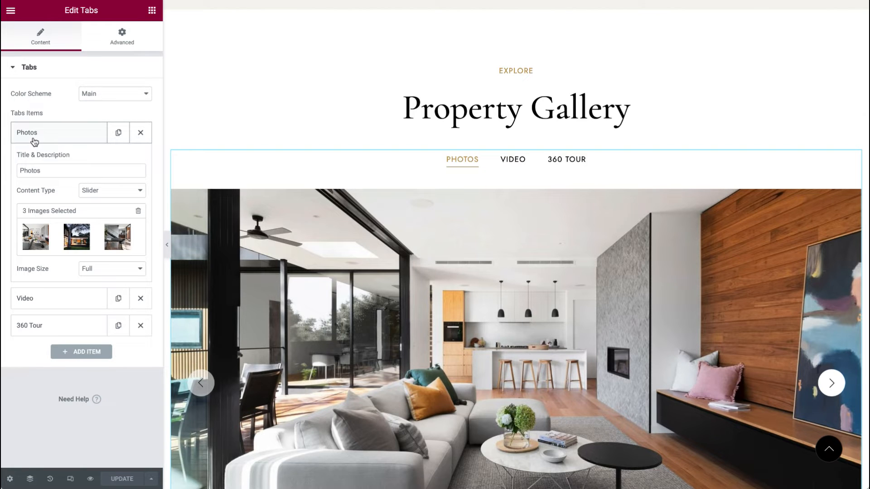
scroll(243, 252, "down", 2)
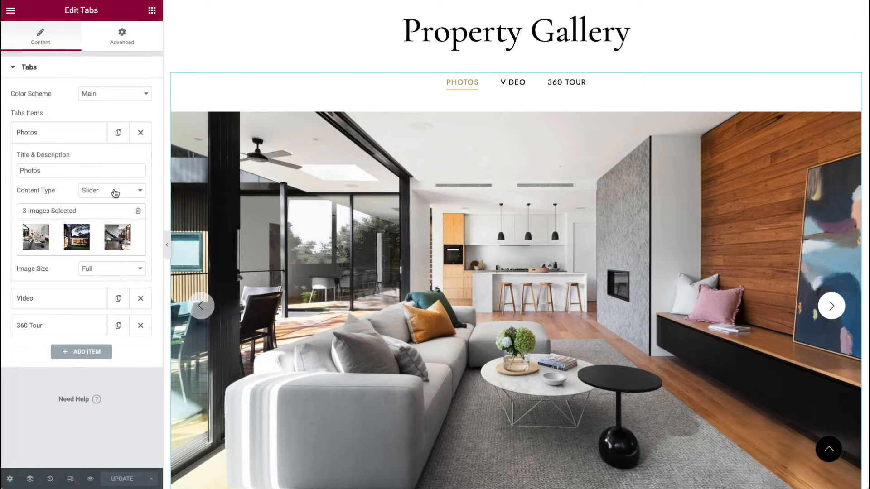
scroll(353, 295, "down", 3)
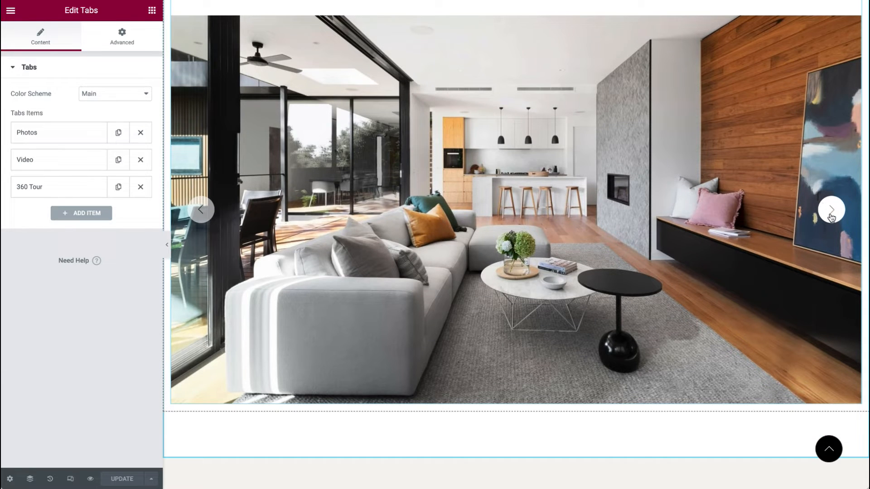
left_click(61, 135)
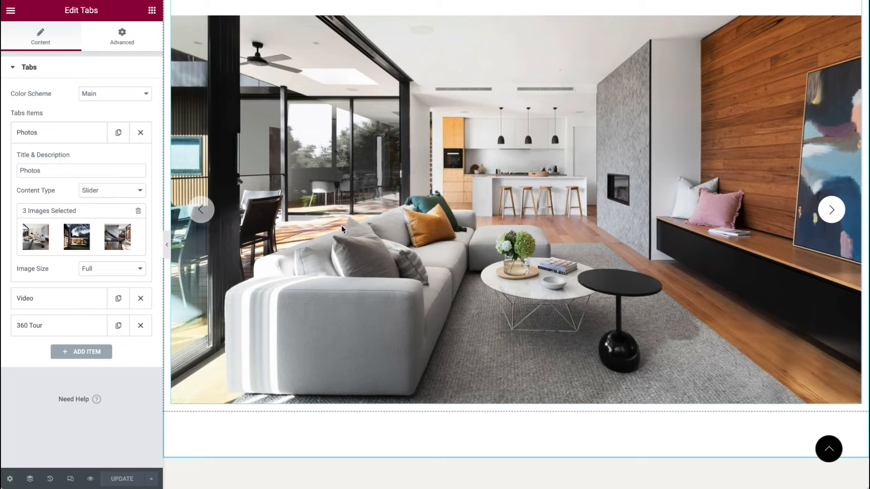
Step: Review the Video tab item's content type options, embedded video URL and height
left_click(36, 299)
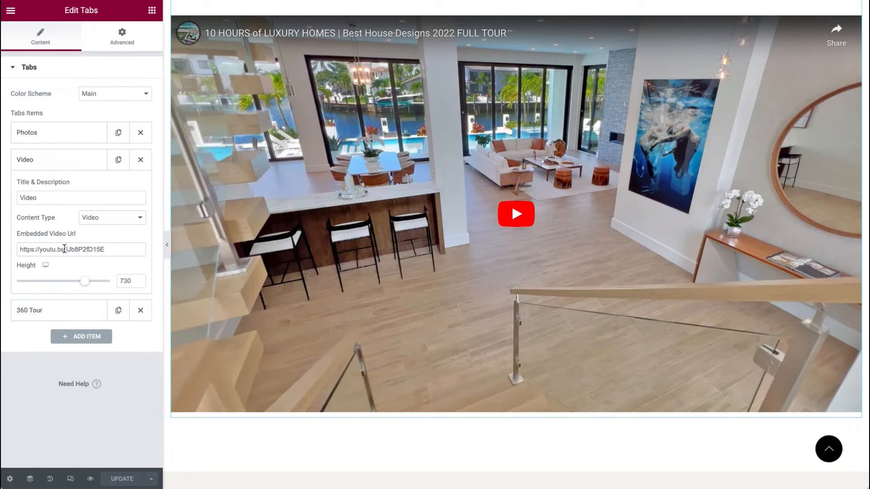
left_click(107, 221)
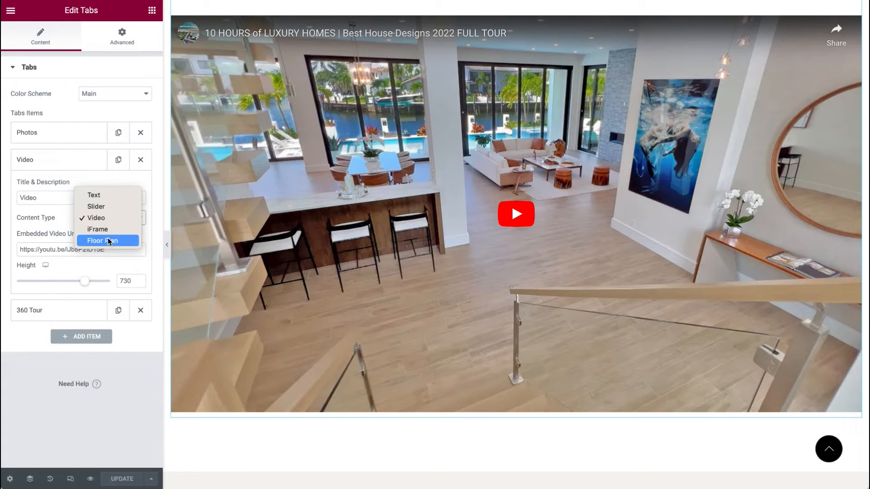
left_click(39, 221)
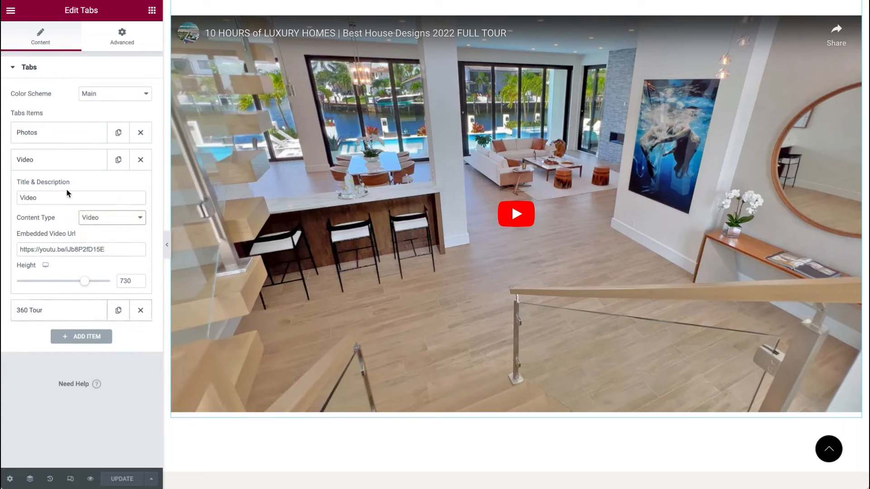
left_click(68, 157)
left_click(68, 145)
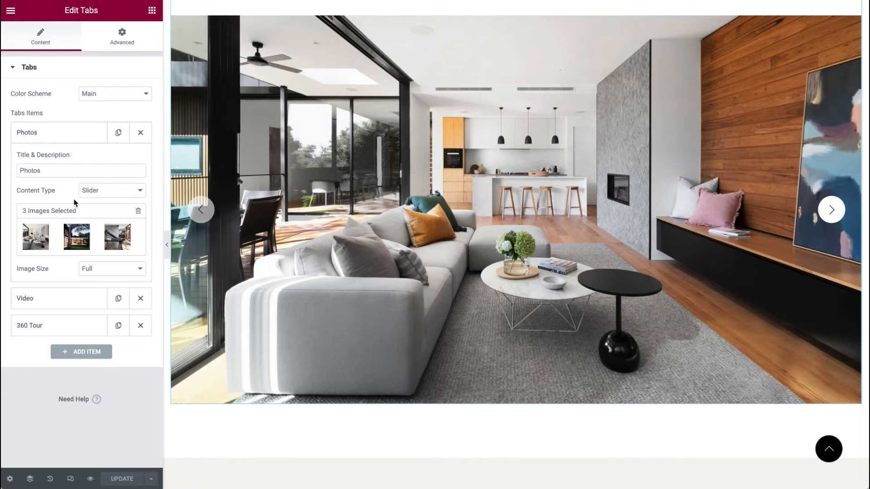
Step: Review the Photos tab's content type and the 360 Tour tab's iFrame code and height
left_click(104, 195)
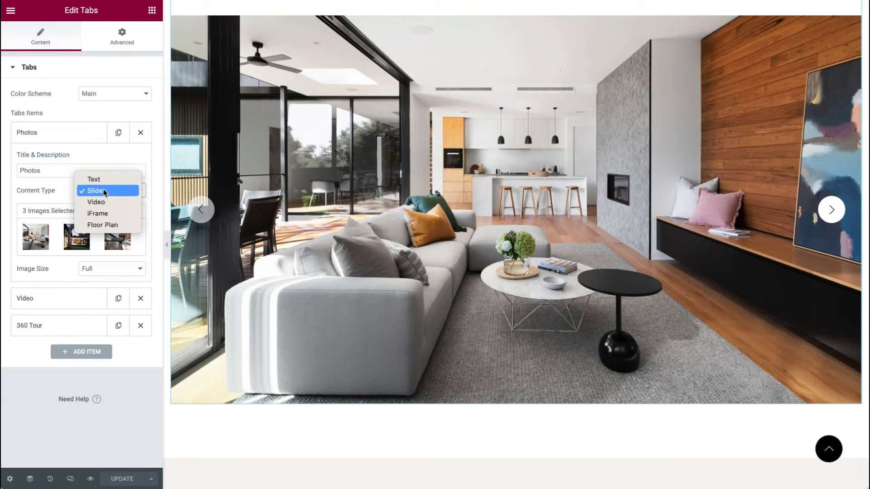
left_click(110, 195)
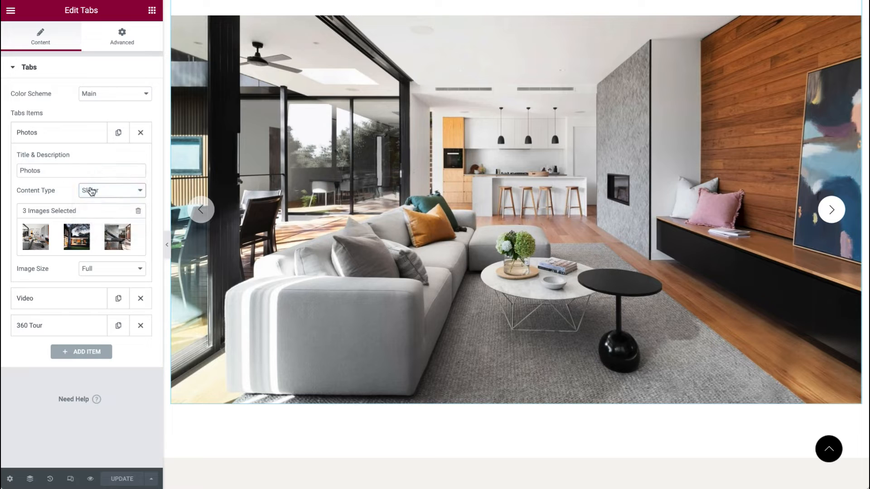
left_click(85, 130)
left_click(78, 190)
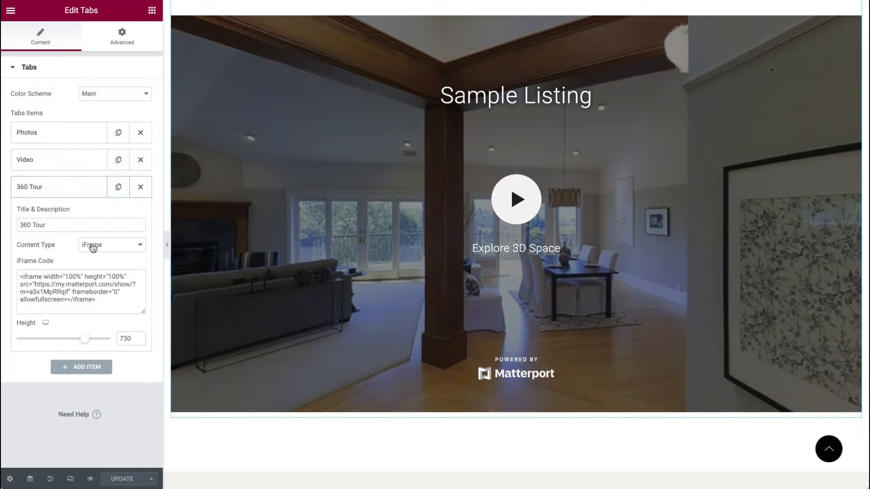
left_click(55, 191)
left_click(64, 190)
left_click(72, 191)
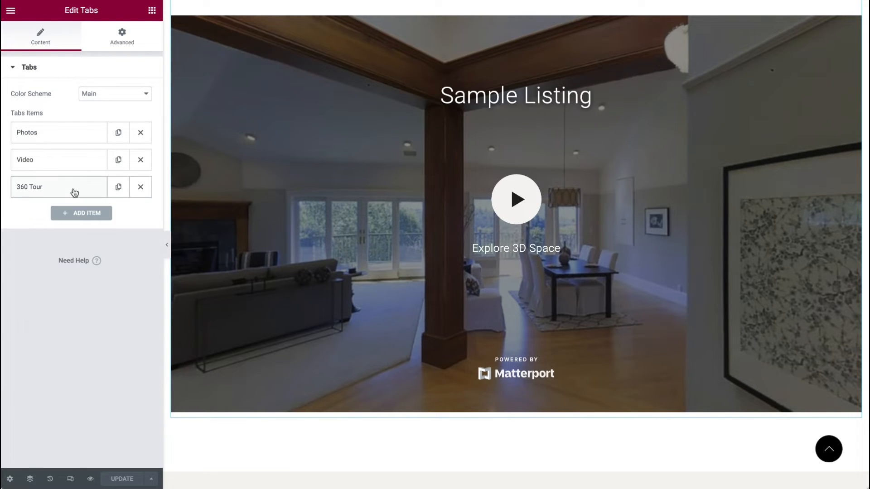
left_click(56, 136)
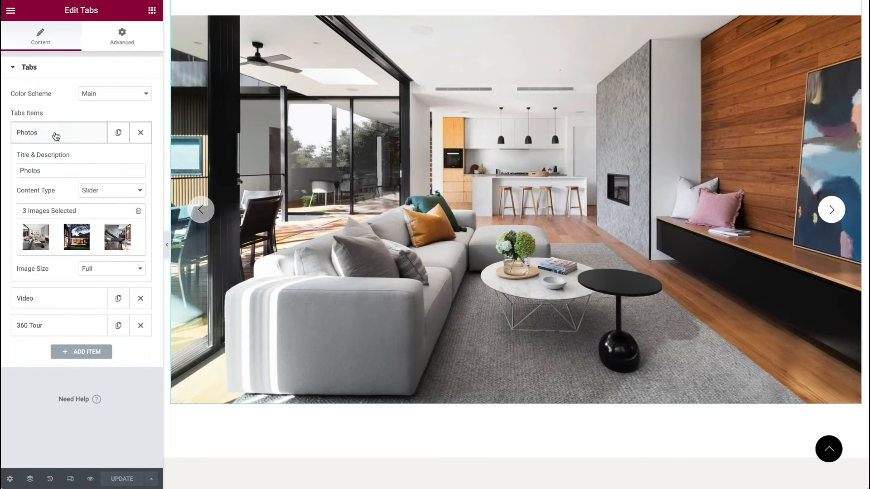
Step: Inspect the Floor Plan section's description text editor and icon list widgets
scroll(430, 161, "down", 10)
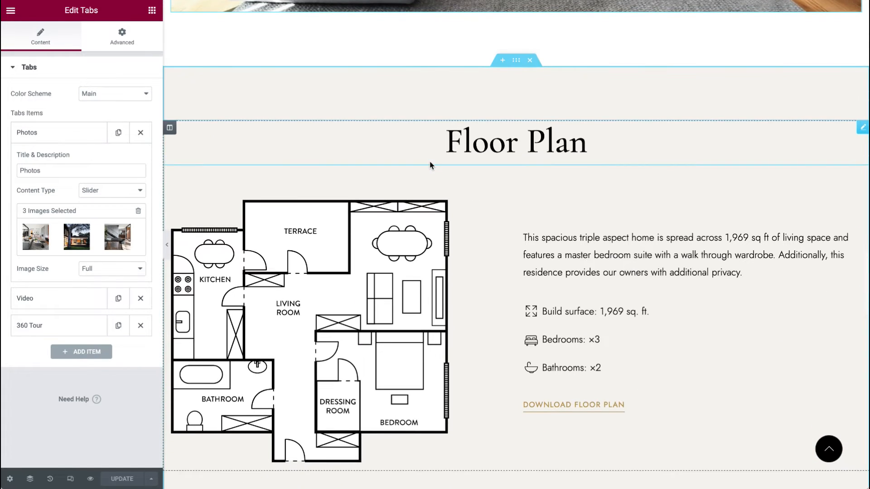
scroll(429, 162, "up", 1)
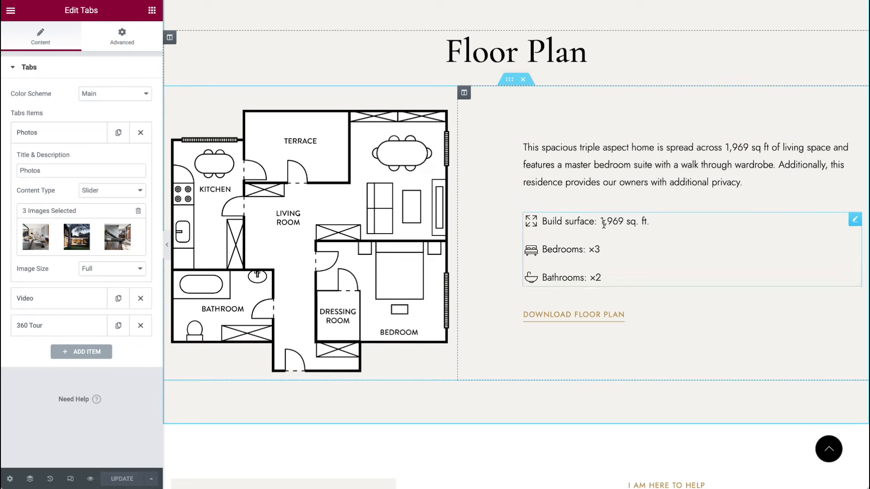
left_click(856, 144)
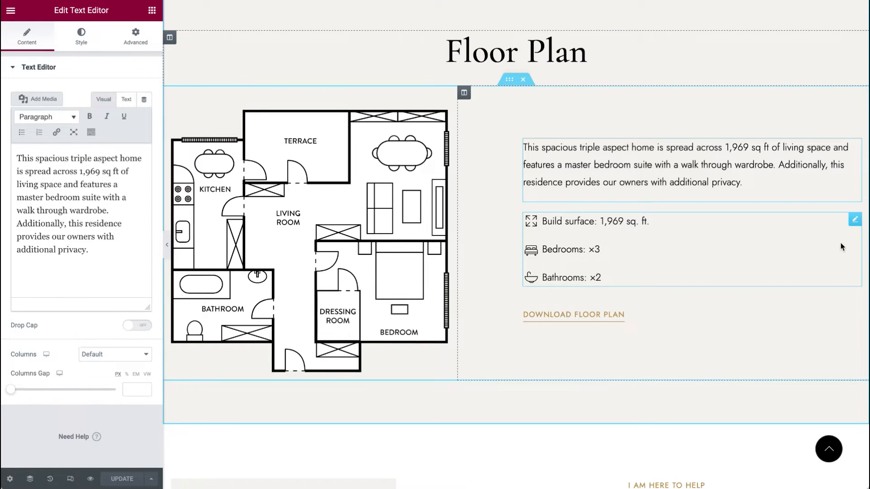
left_click(854, 219)
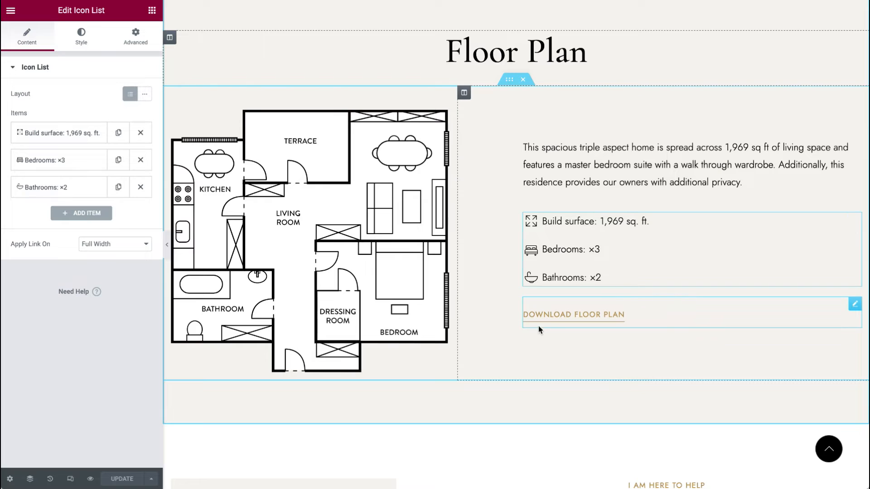
left_click(855, 304)
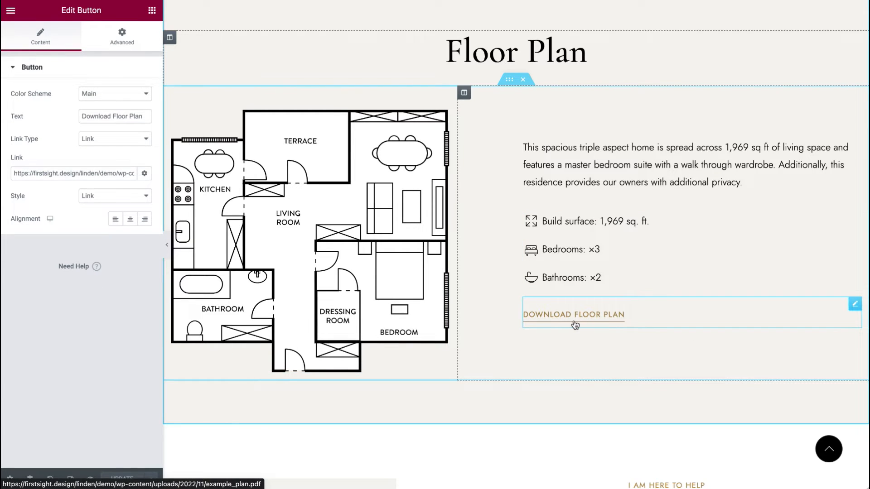
Step: Examine the Download Floor Plan button's link type and color scheme options, and the floor plan image settings
left_click(111, 139)
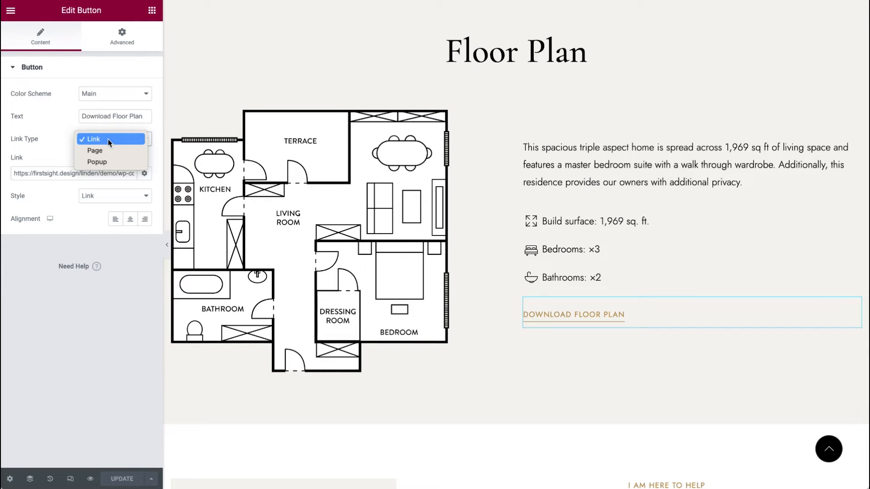
left_click(102, 163)
left_click(109, 142)
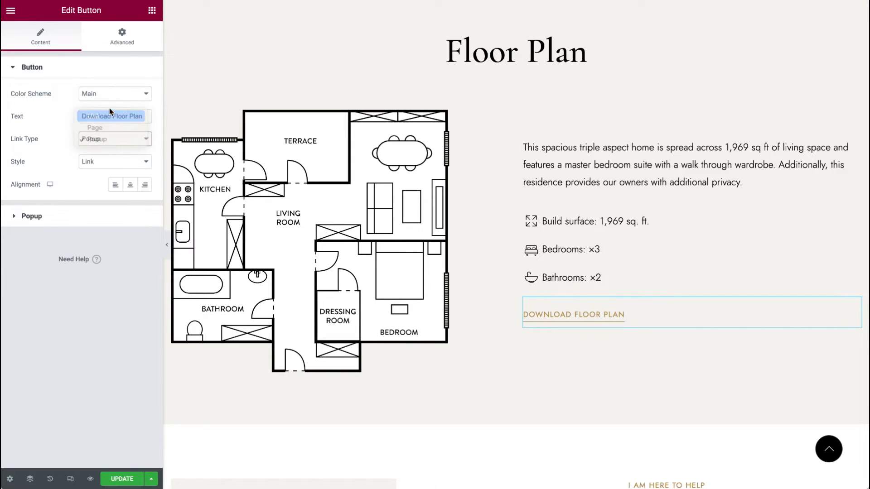
left_click(109, 113)
left_click(109, 92)
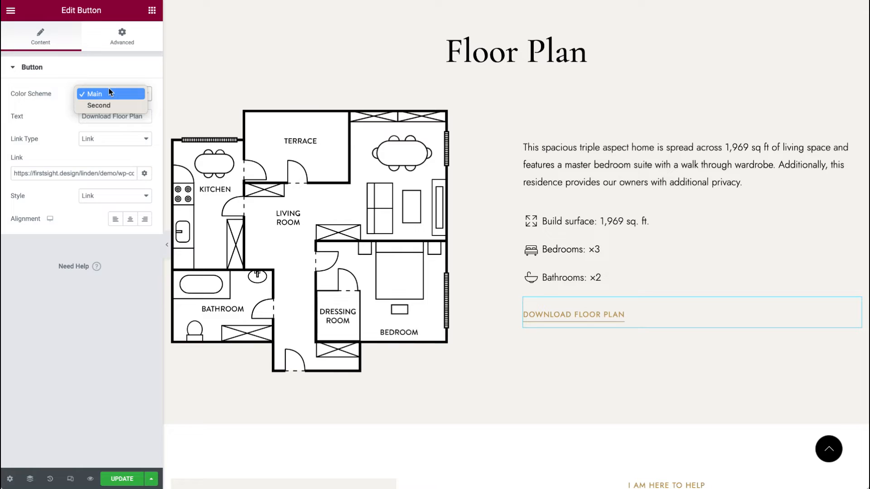
left_click(55, 107)
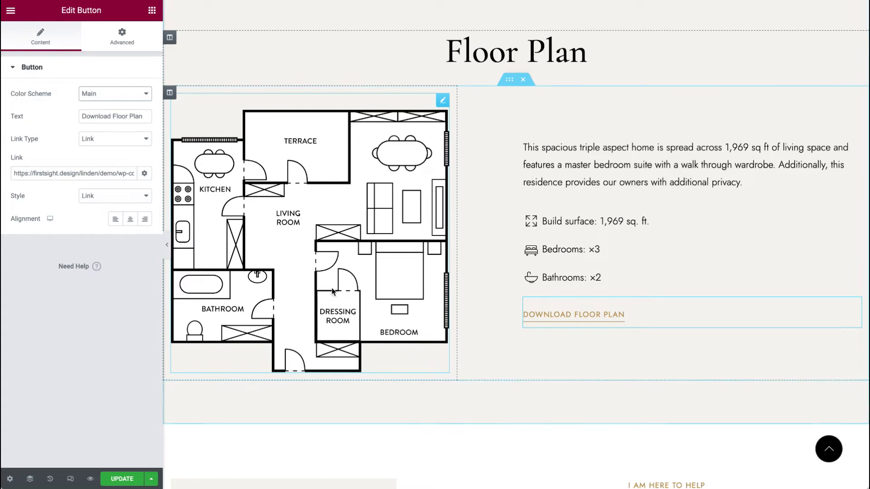
left_click(442, 100)
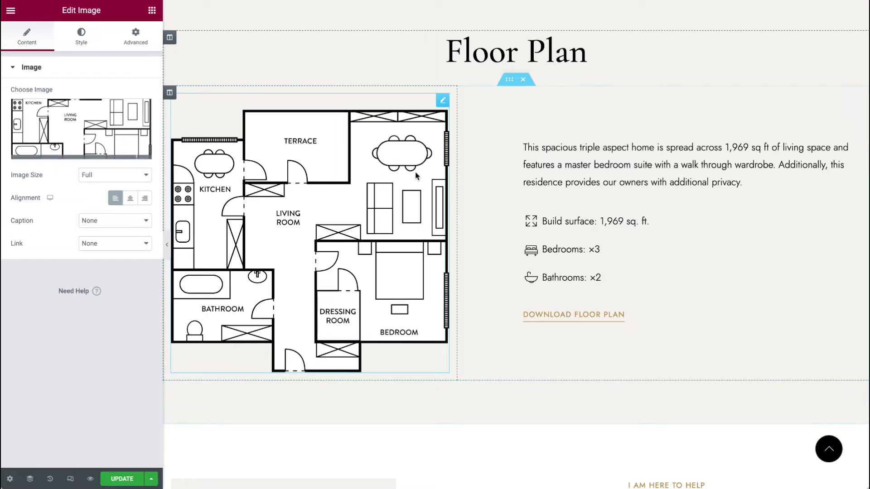
Step: Set the Get in Touch section's contact form widget to use the Get in Touch Popup form
scroll(380, 235, "down", 8)
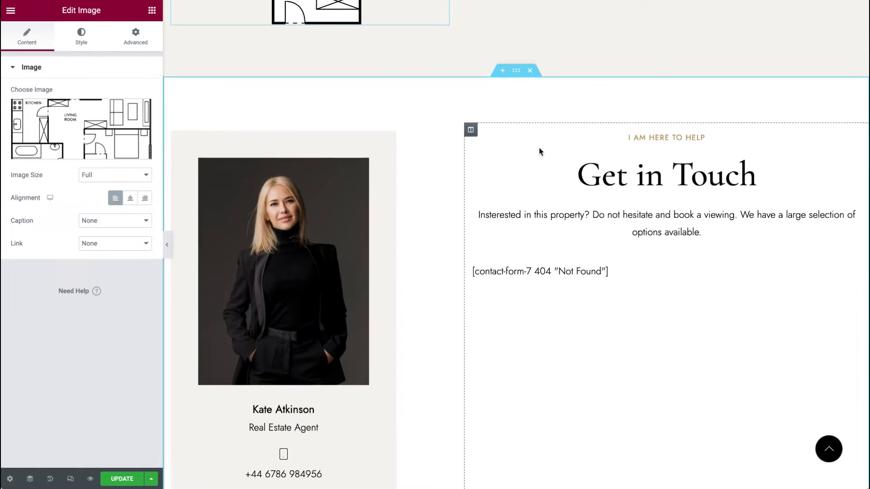
scroll(539, 149, "down", 3)
left_click(855, 163)
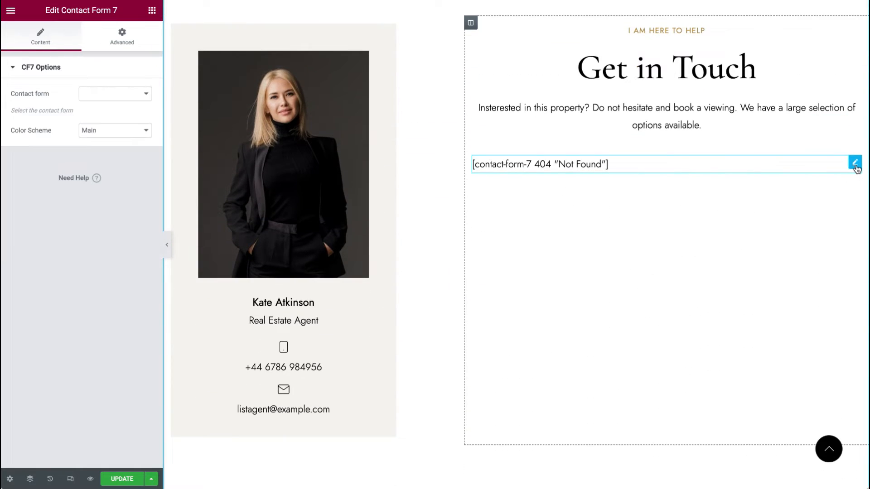
left_click(113, 95)
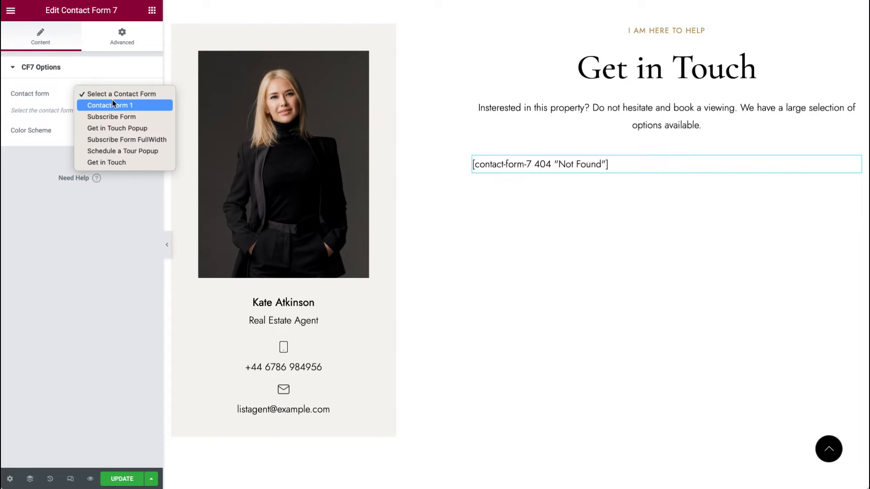
left_click(162, 105)
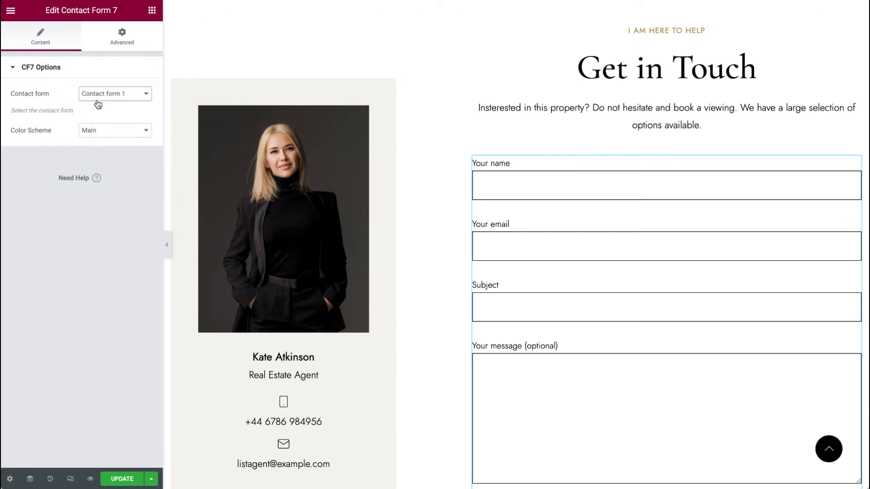
left_click(101, 101)
left_click(102, 103)
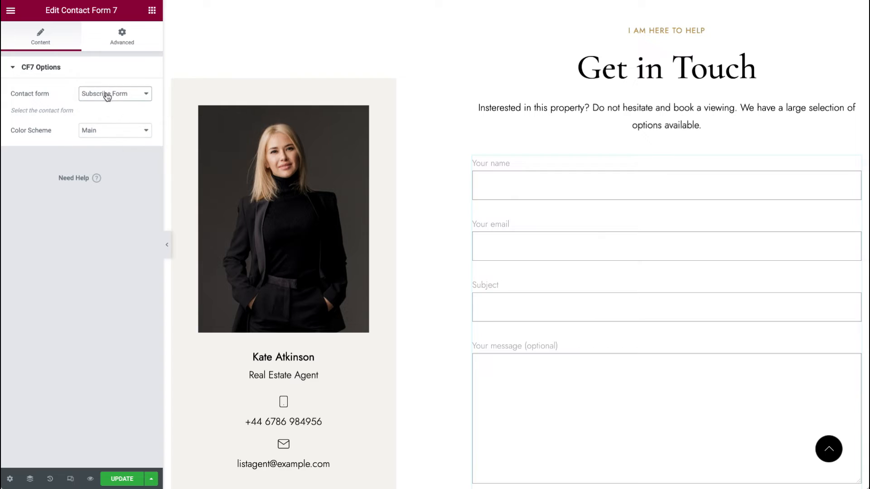
left_click(106, 93)
left_click(107, 105)
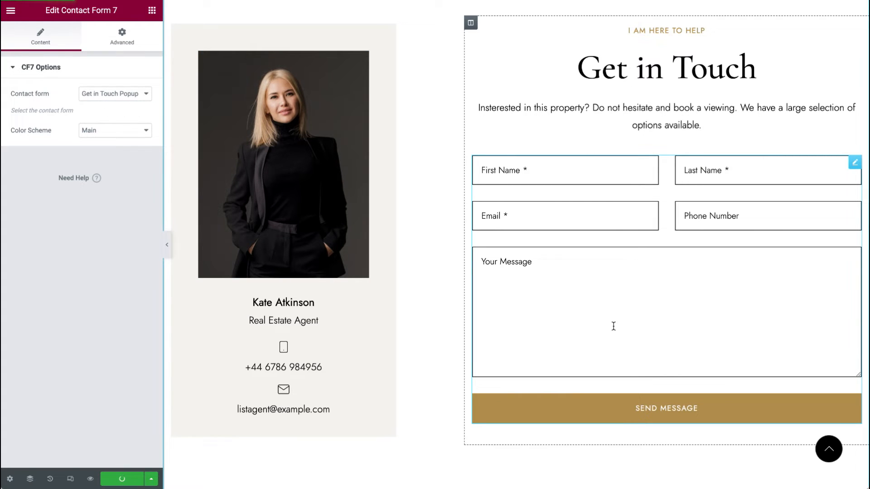
Step: Inspect the agent card's photo and name heading widgets
scroll(607, 324, "up", 2)
left_click(363, 127)
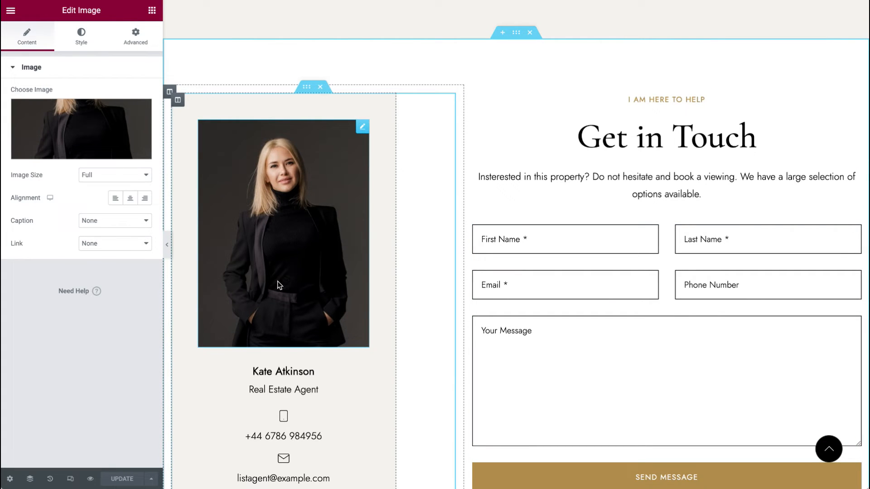
scroll(278, 285, "down", 4)
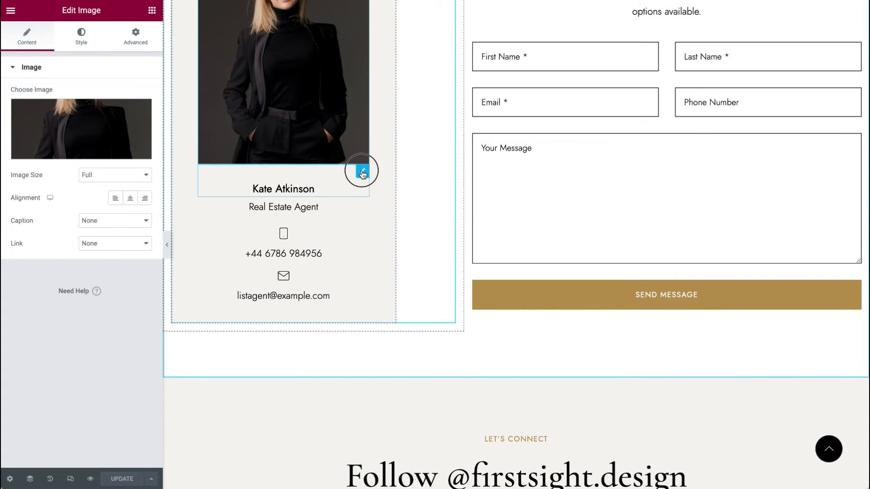
left_click(363, 173)
scroll(341, 295, "up", 5)
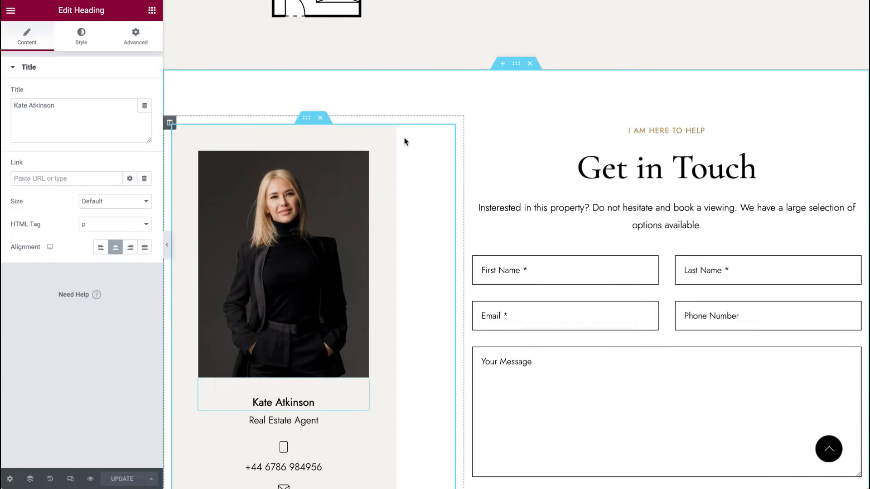
Step: Open the agent card column's style settings to review its background options
right_click(351, 134)
left_click(362, 141)
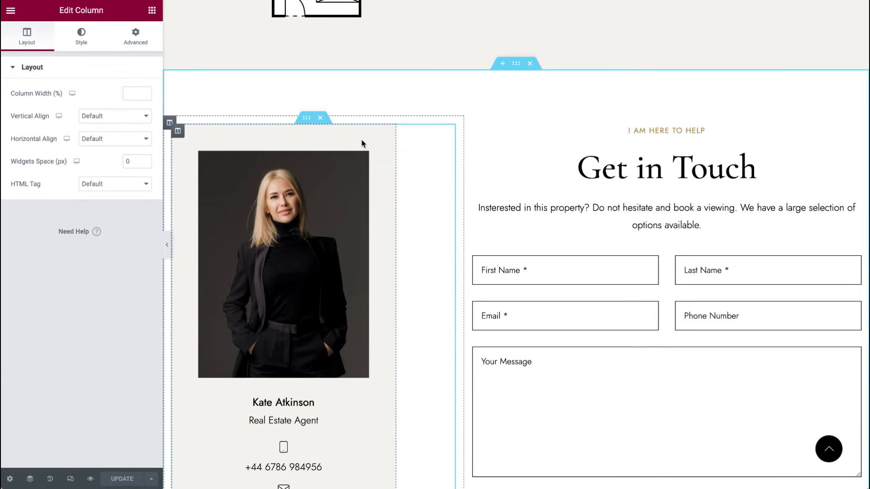
scroll(361, 141, "down", 7)
scroll(361, 143, "up", 6)
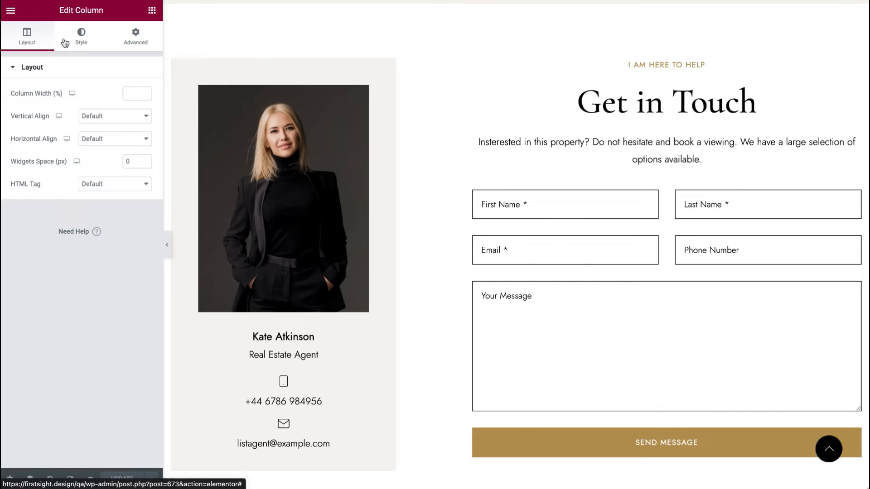
left_click(65, 42)
right_click(365, 72)
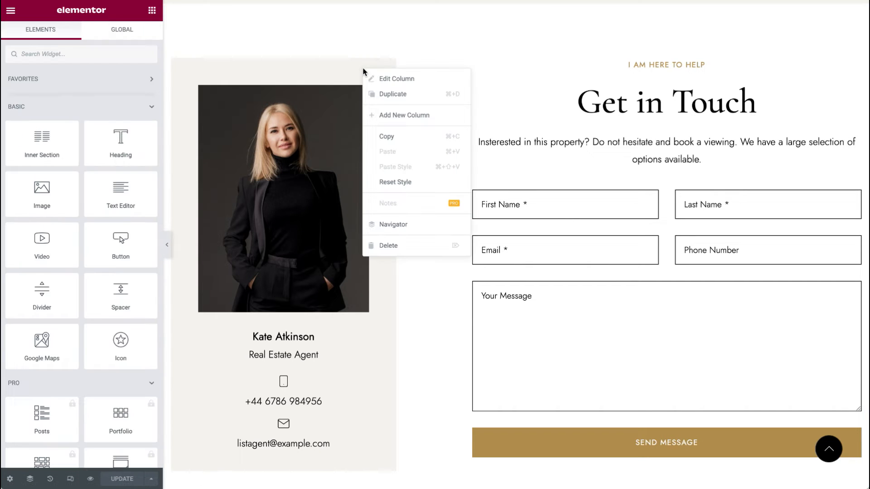
left_click(392, 81)
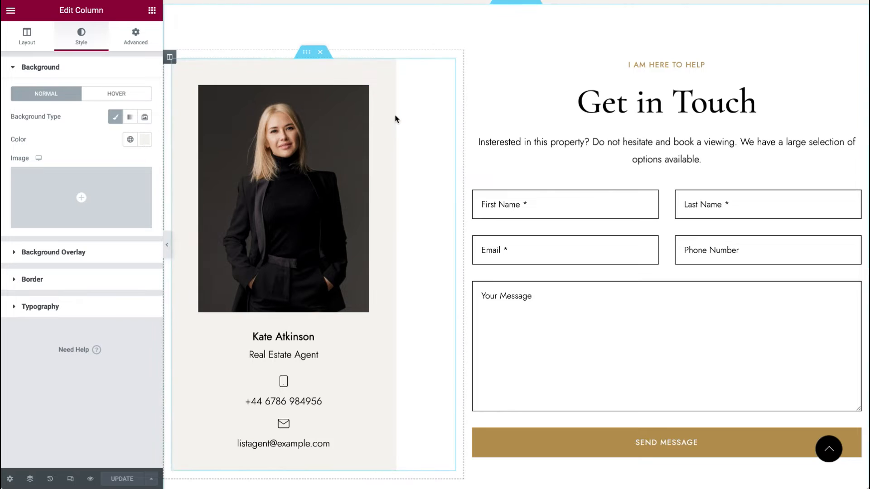
scroll(506, 181, "down", 7)
scroll(507, 181, "down", 3)
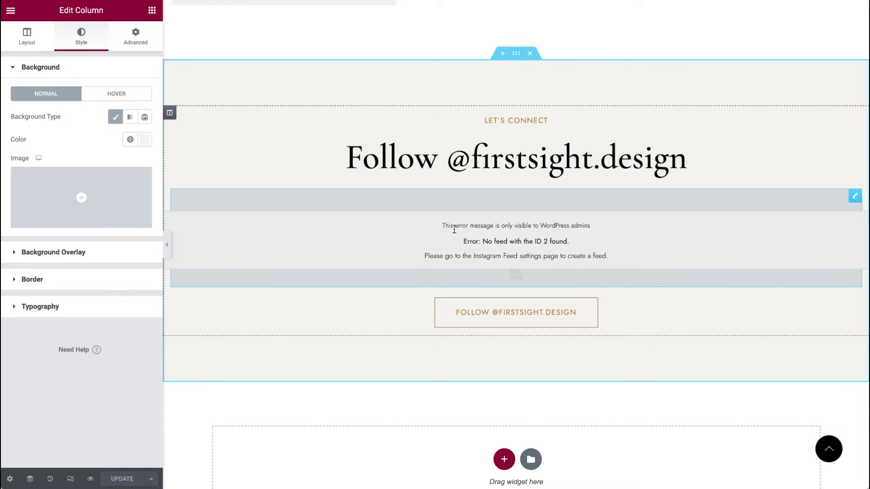
left_click(853, 146)
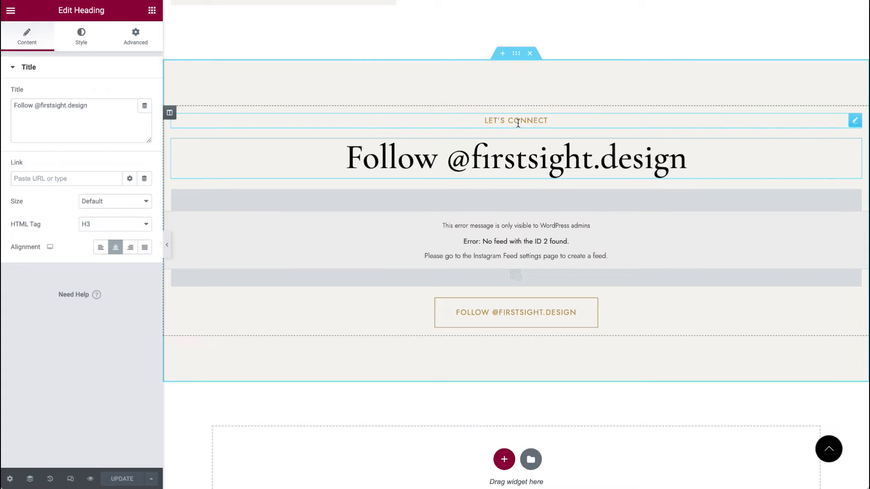
left_click(842, 306)
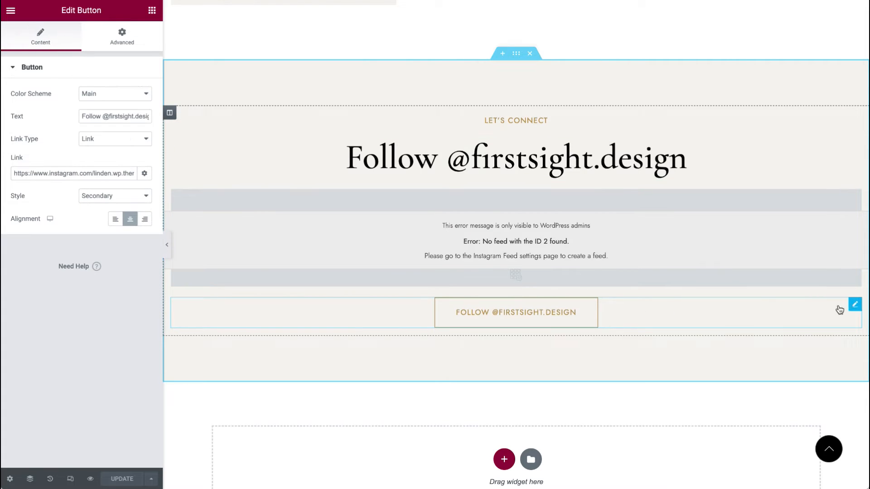
right_click(653, 91)
left_click(670, 93)
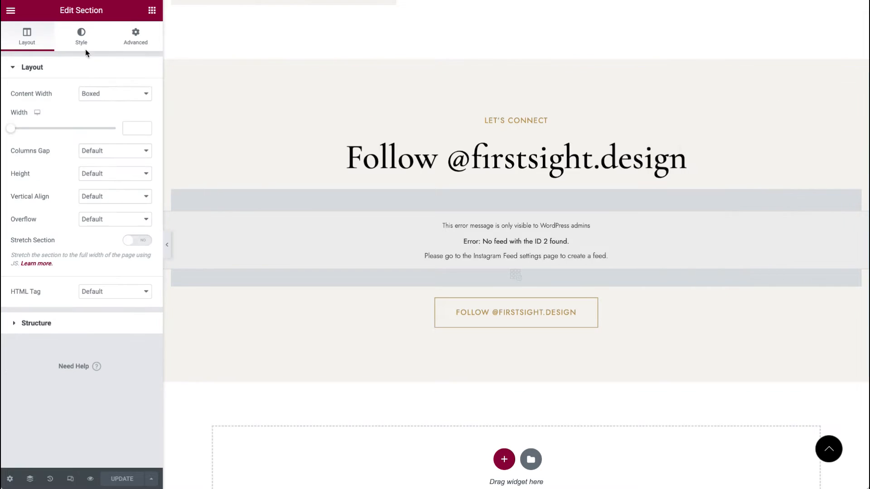
left_click(74, 43)
left_click(145, 140)
Step: Start creating a new User Timeline feed in the Instagram Feed plugin from the dashboard
left_click(131, 417)
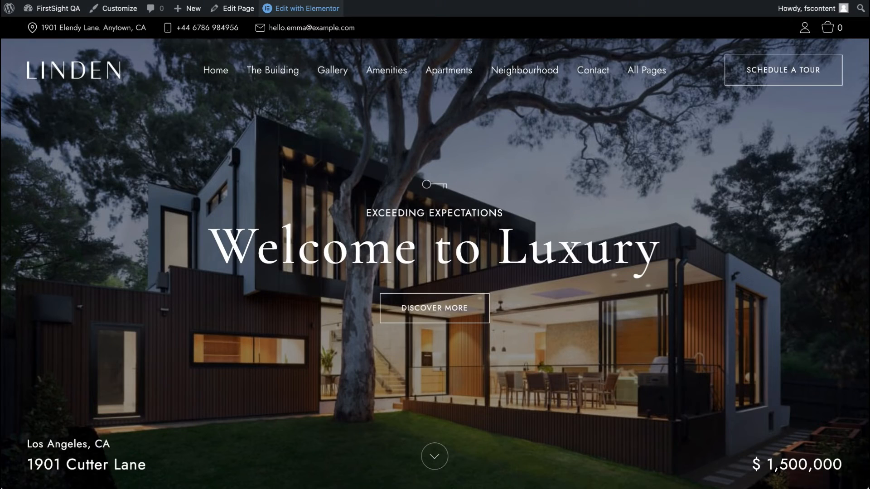
left_click(50, 8)
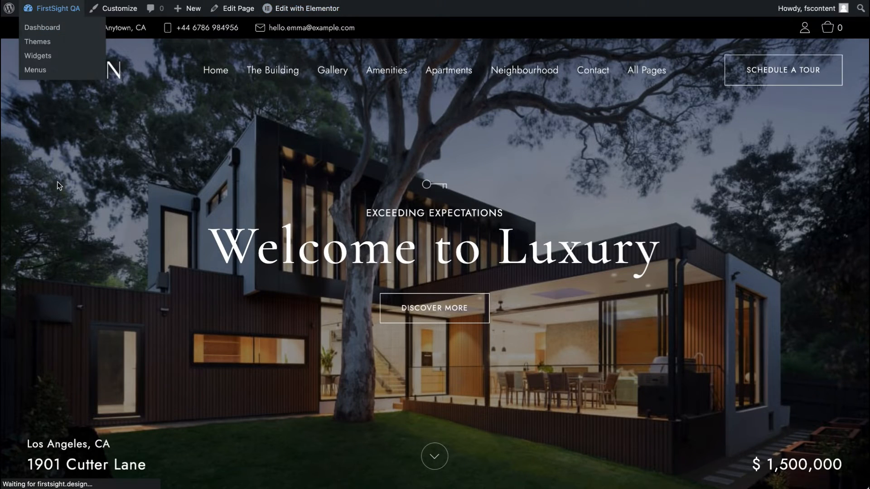
scroll(57, 181, "down", 10)
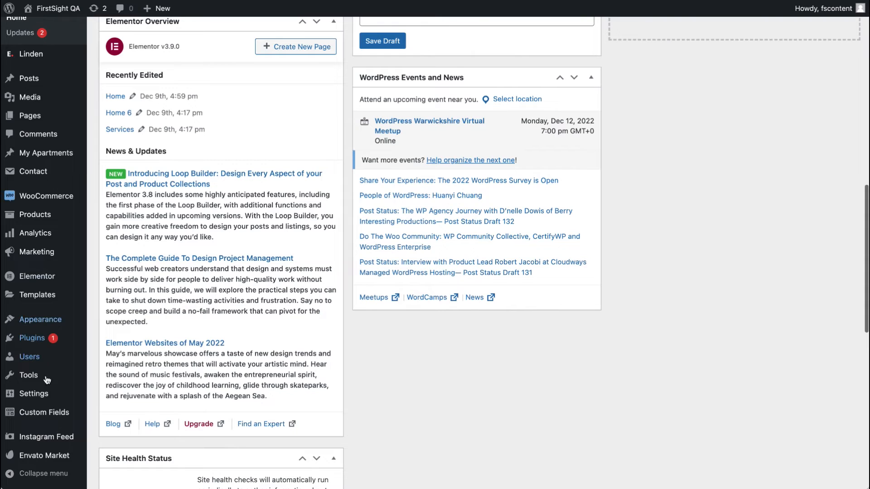
left_click(56, 437)
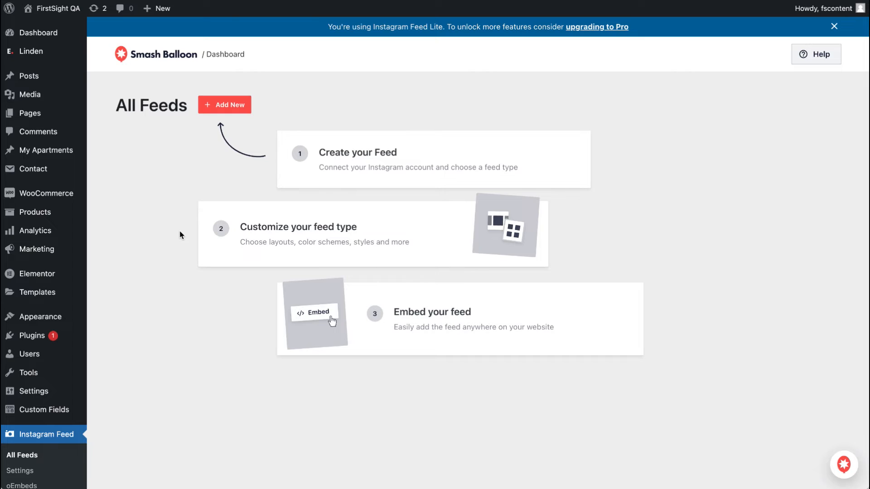
left_click(238, 106)
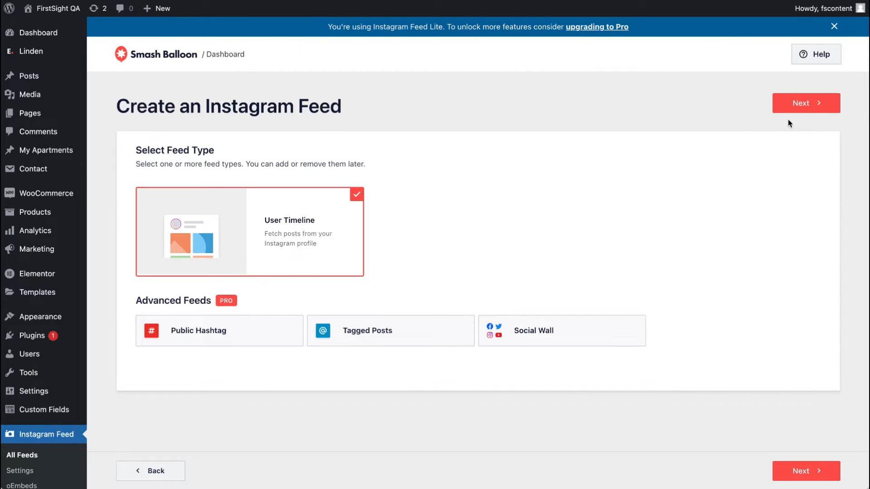
left_click(804, 104)
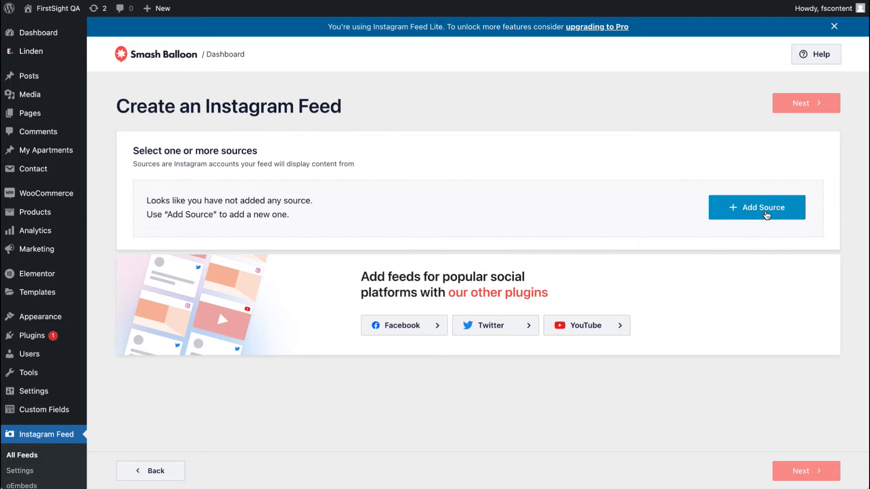
Step: Connect the linden.wp.theme Instagram account as the feed's source and continue
left_click(766, 215)
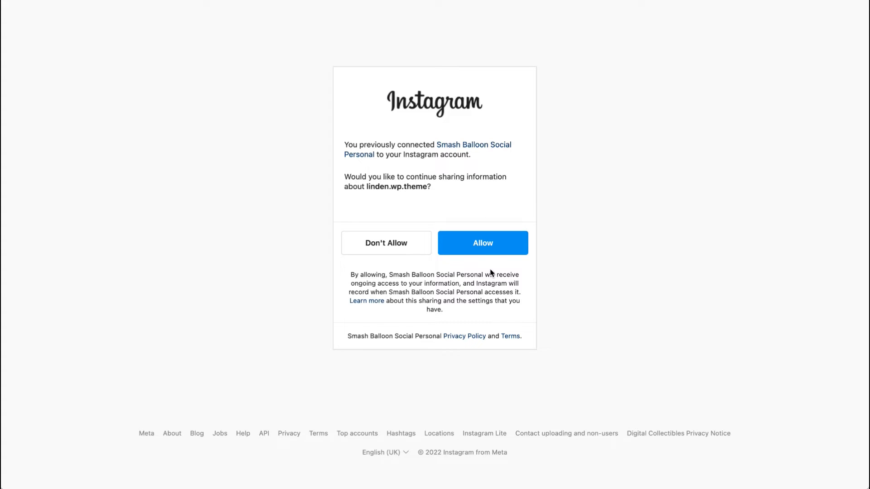
left_click(483, 252)
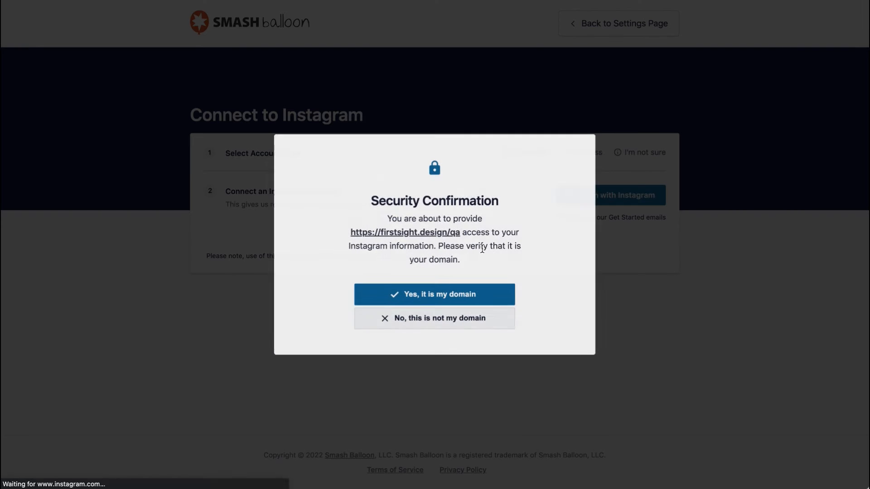
left_click(470, 300)
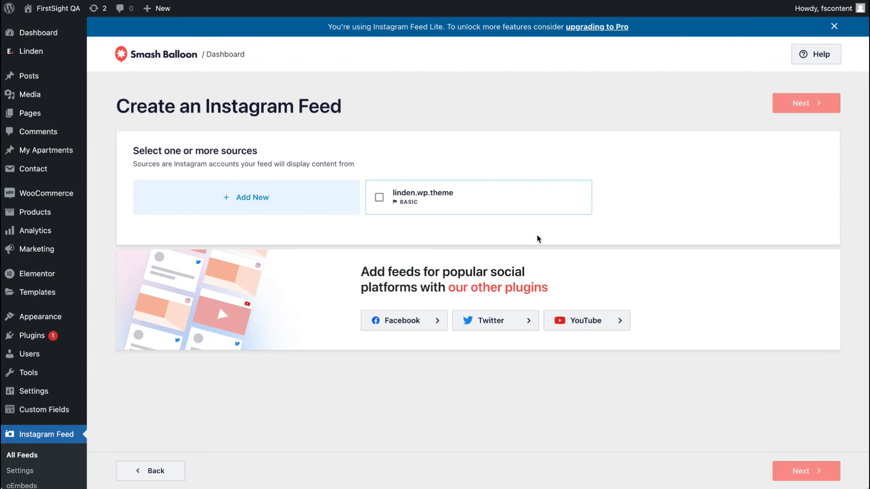
left_click(539, 211)
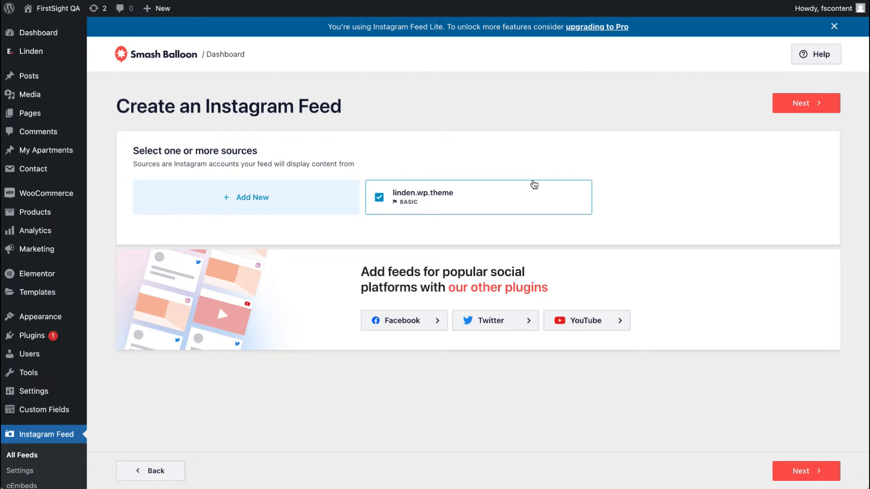
left_click(783, 114)
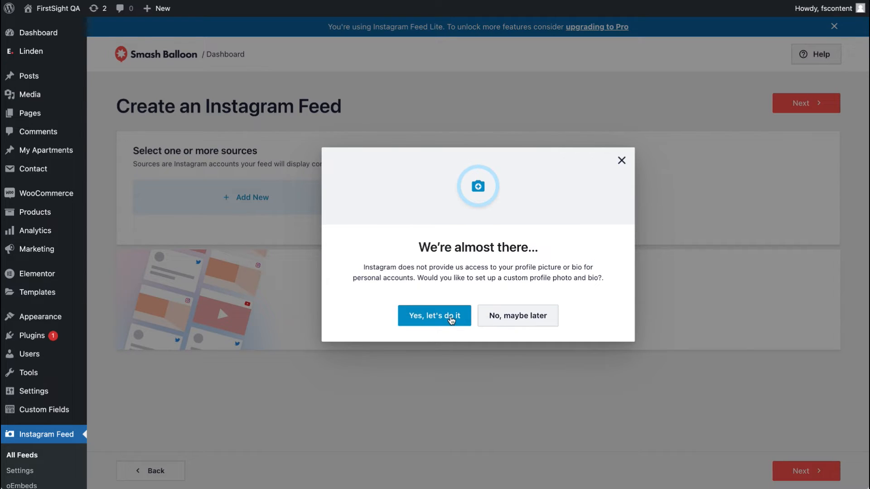
Step: Skip the custom profile photo and bio setup, dismiss the tour, and save the feed
left_click(502, 322)
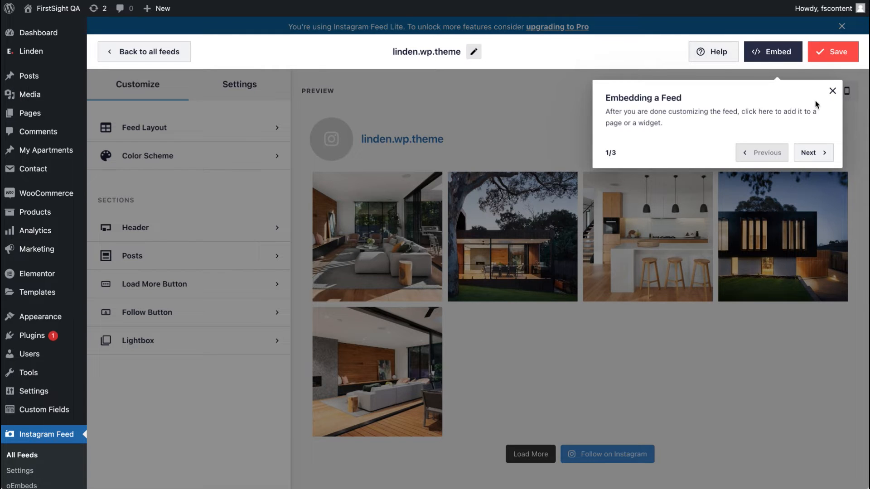
left_click(832, 91)
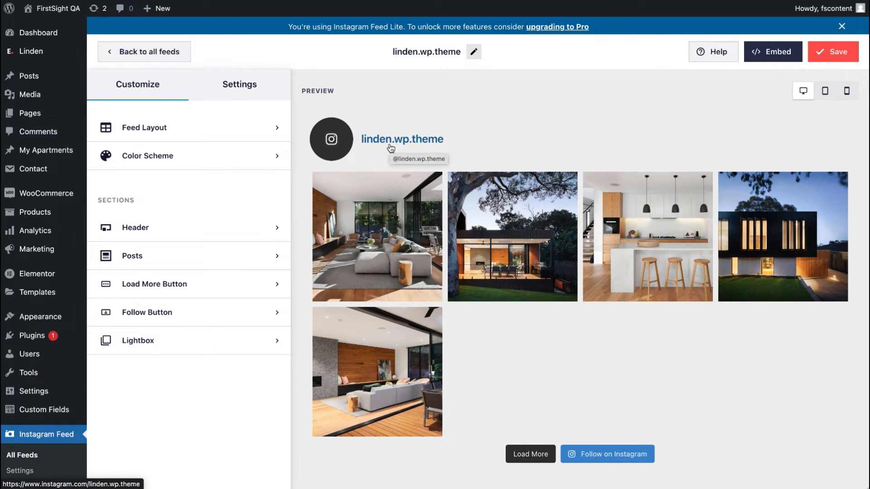
left_click(839, 53)
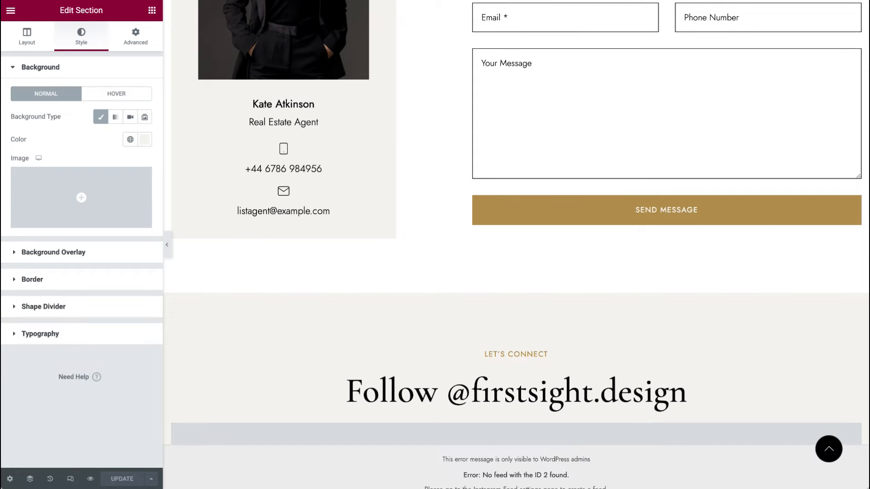
Step: Reload the page and review the Follow section's Instagram feed area
left_click(530, 1)
key("Return")
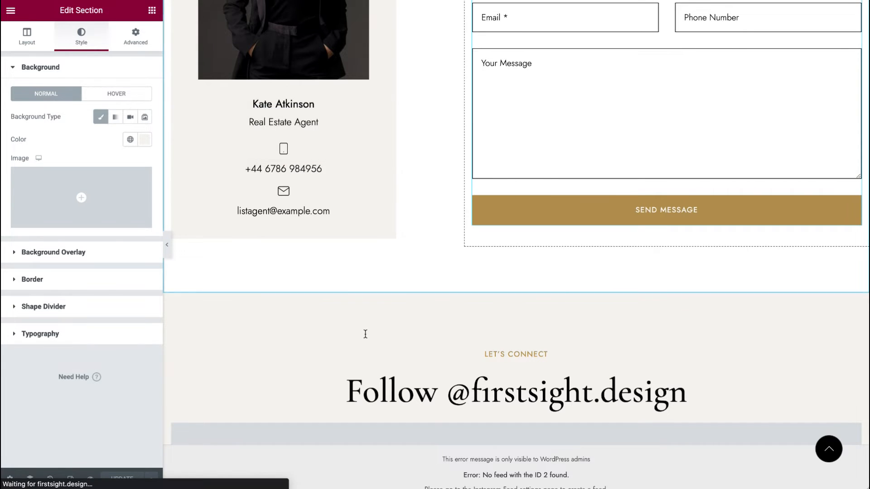
scroll(367, 338, "down", 20)
scroll(367, 339, "up", 5)
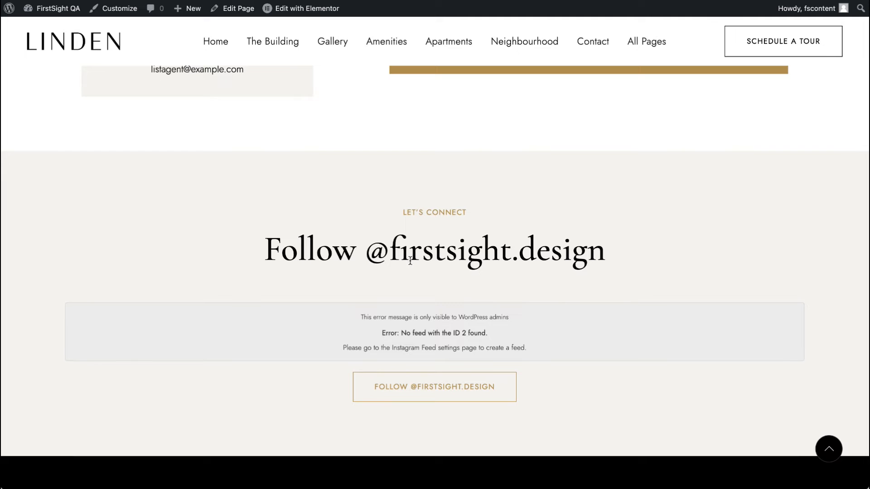
right_click(290, 9)
left_click(462, 8)
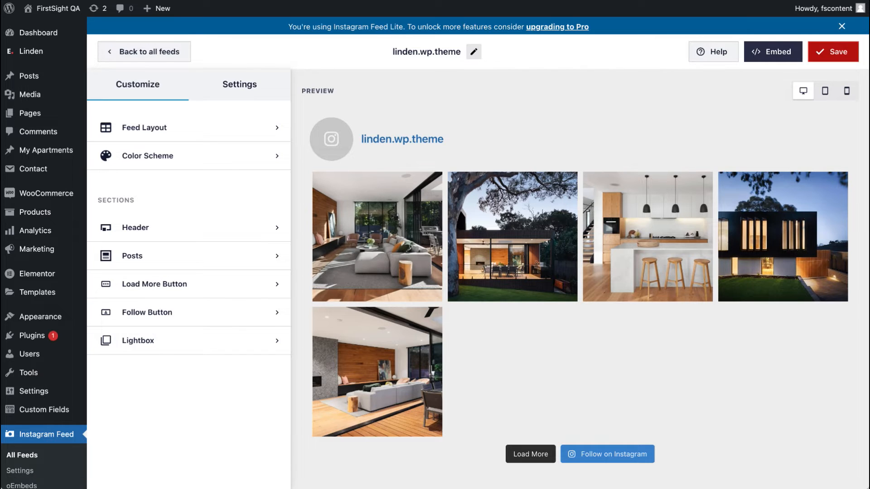
Step: Copy the new linden.wp.theme feed's shortcode from the All Feeds list
left_click(22, 455)
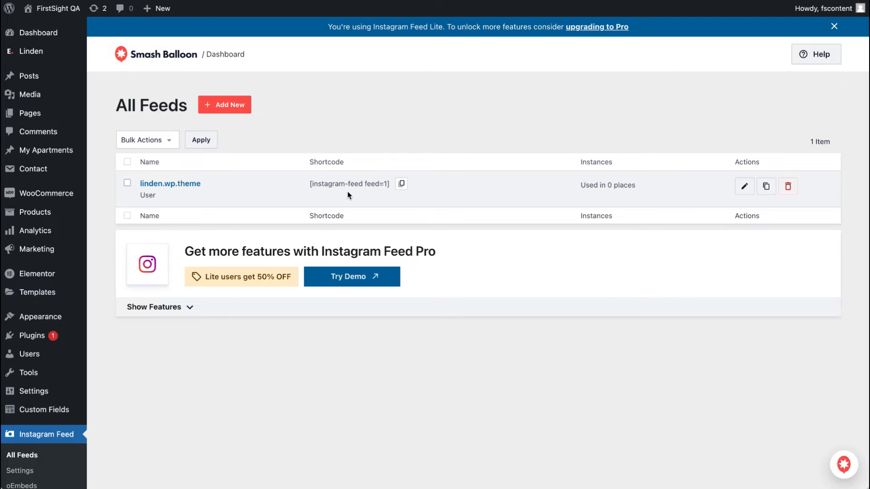
left_click(402, 184)
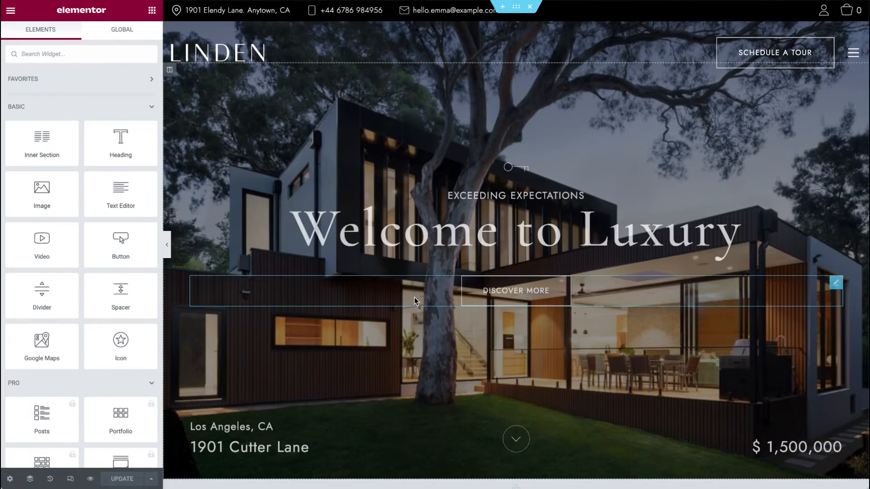
Step: Set the Follow section's Instagram Feed widget shortcode to [instagram-feed feed=1] and update the page
scroll(414, 299, "down", 15)
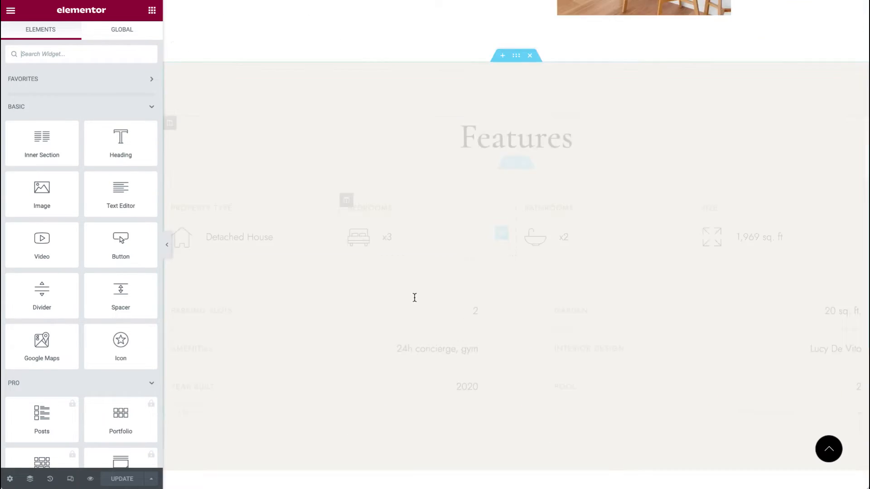
scroll(414, 298, "down", 5)
scroll(414, 298, "up", 10)
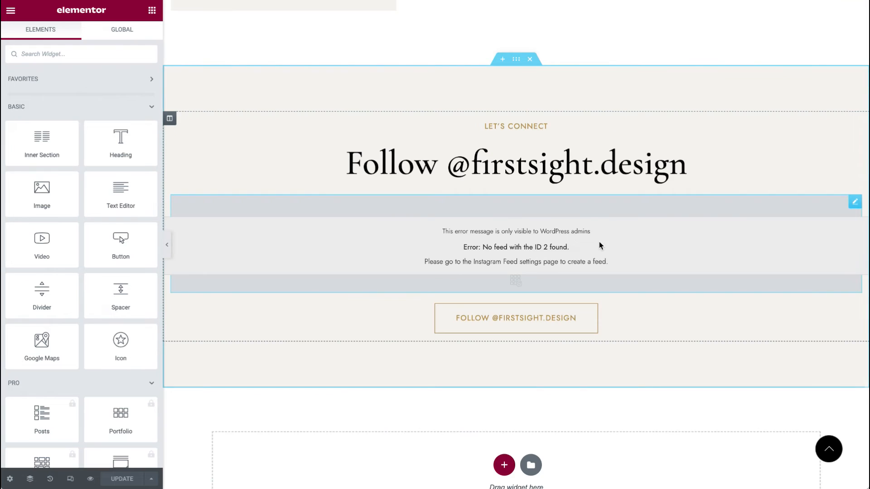
left_click(854, 203)
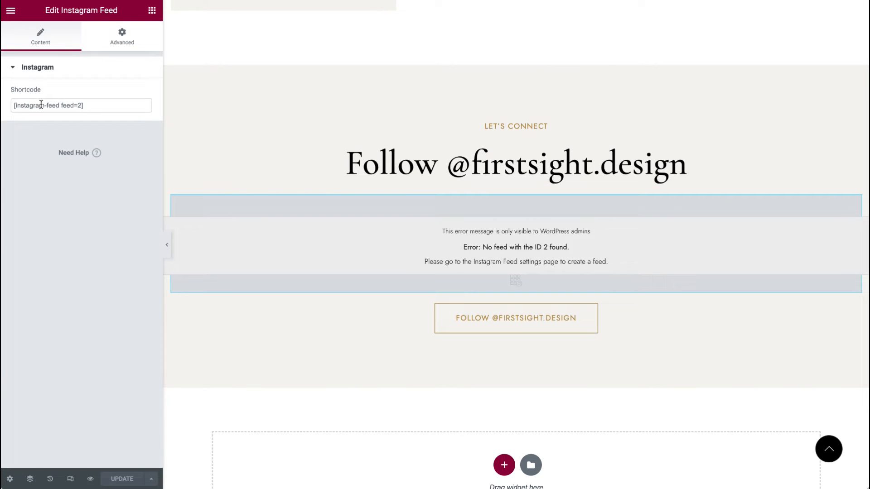
left_click(82, 107)
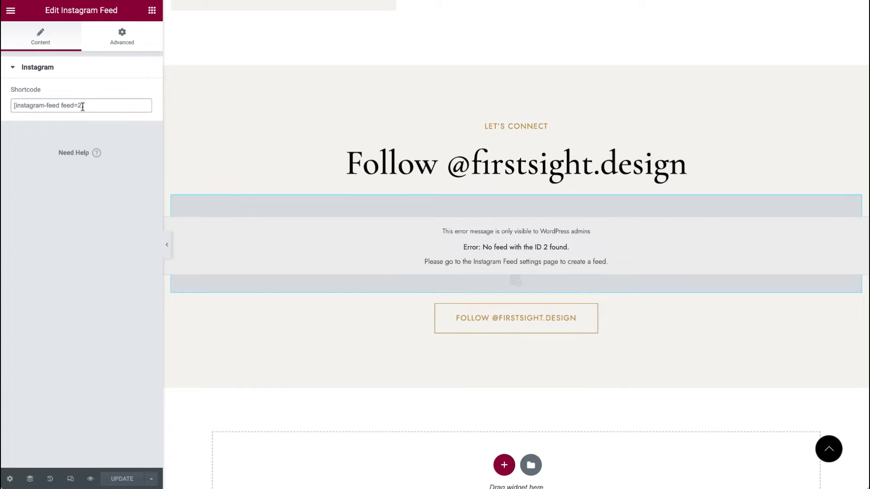
key("BackSpace")
type("1")
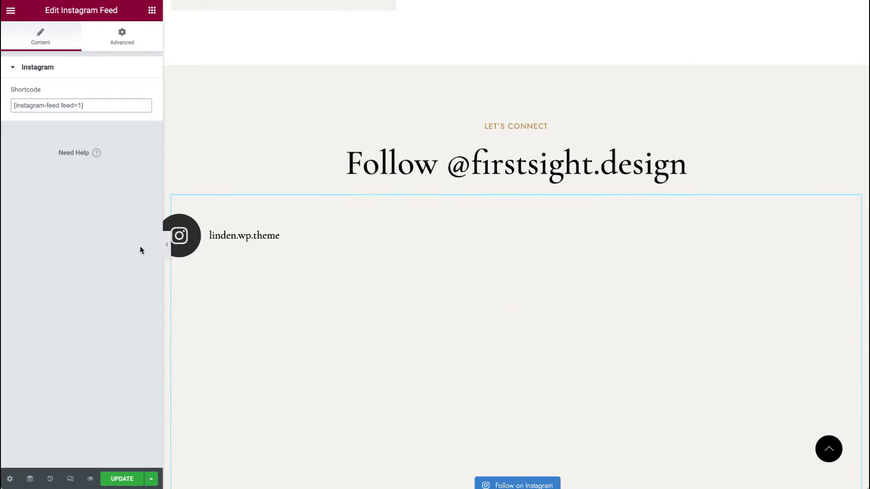
left_click(119, 484)
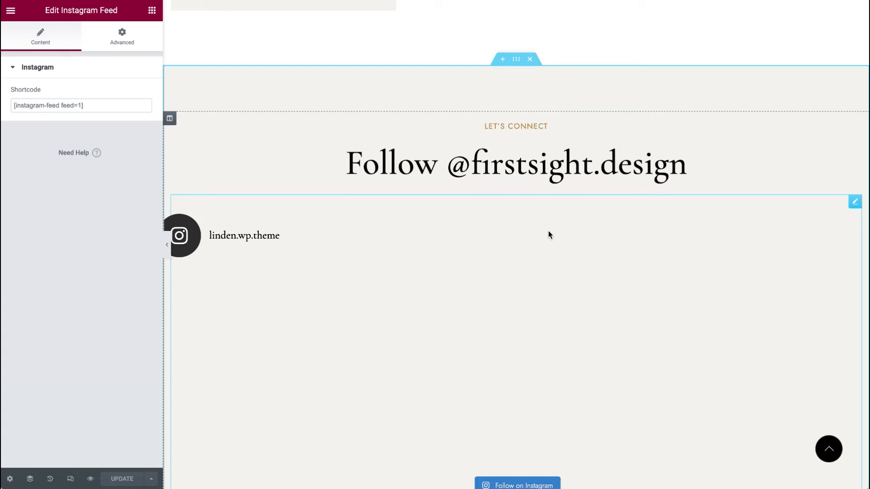
Step: View the live page to check the Instagram feed in the Follow section
scroll(549, 233, "down", 1)
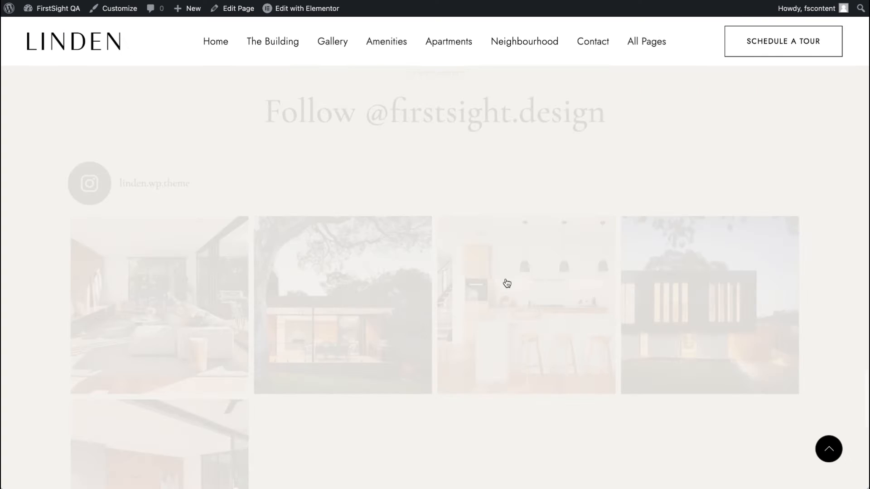
scroll(505, 283, "down", 3)
scroll(505, 283, "up", 2)
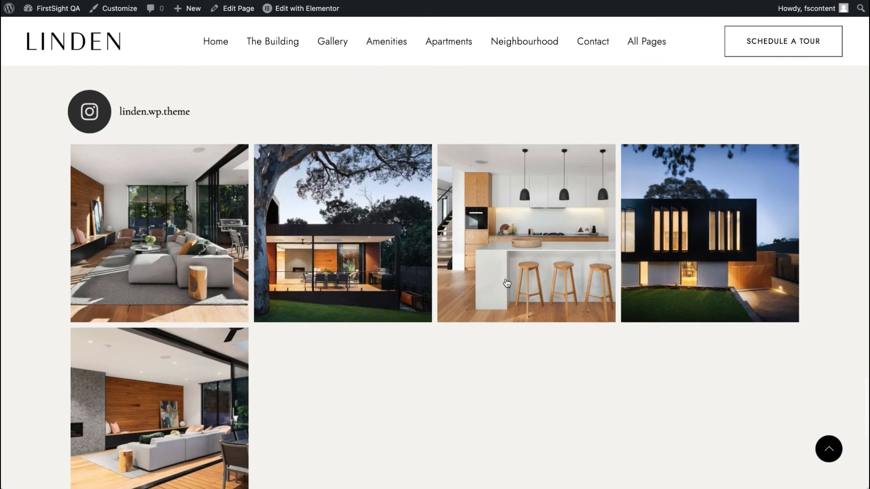
scroll(507, 284, "up", 2)
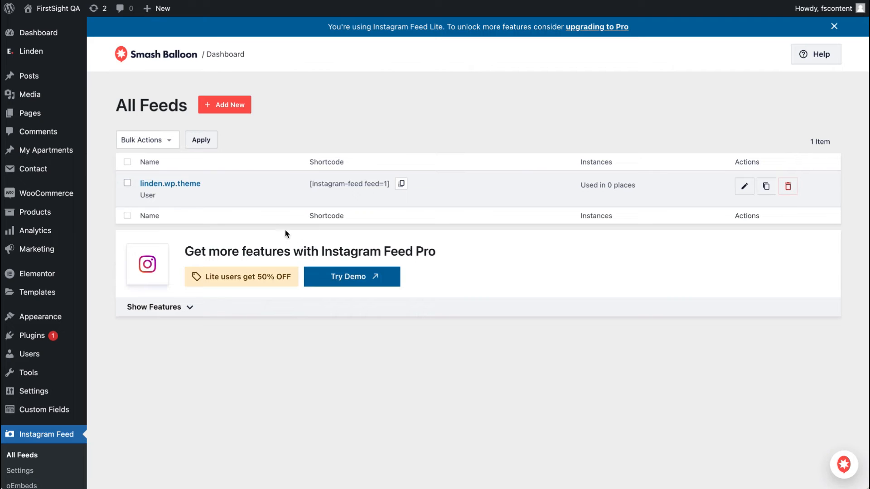
left_click(175, 183)
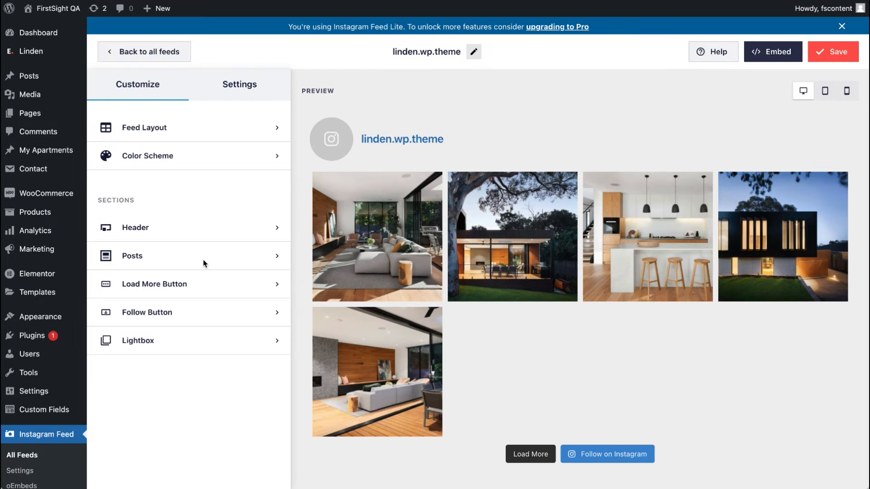
Step: Disable the Instagram feed's header
left_click(169, 228)
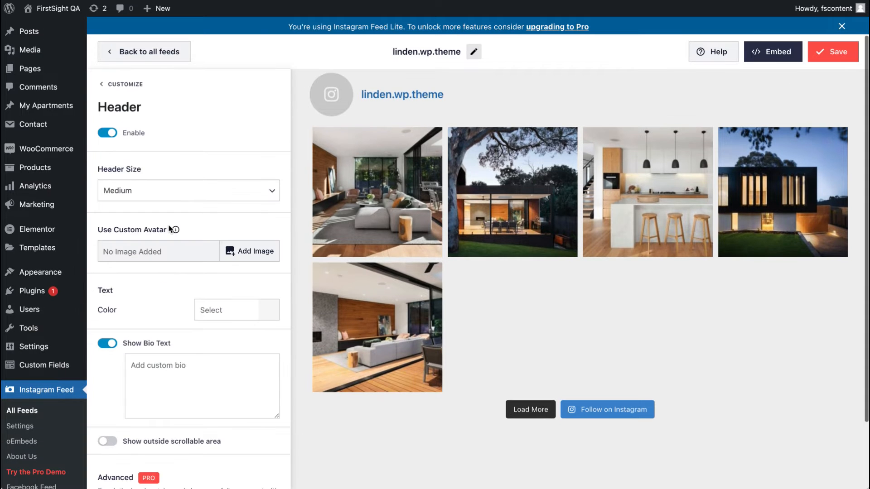
left_click(107, 133)
left_click(120, 85)
Step: Disable the Instagram feed's Load More button and Follow button
left_click(140, 254)
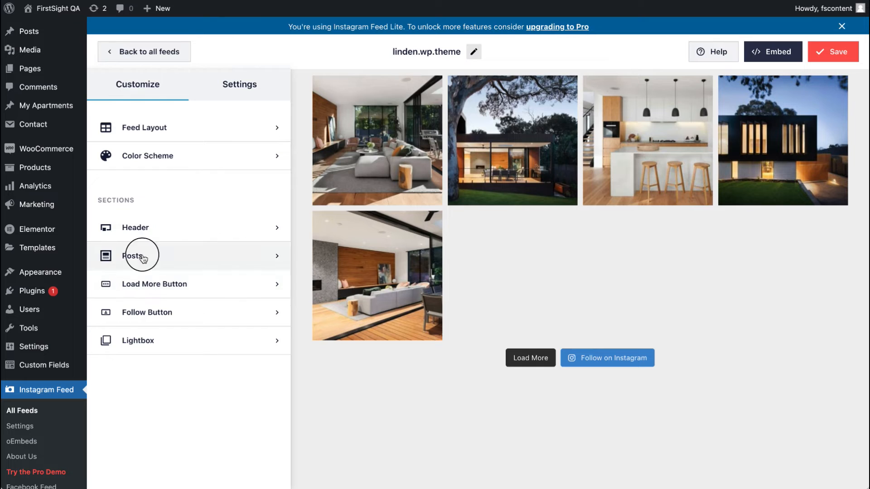
left_click(119, 86)
left_click(142, 284)
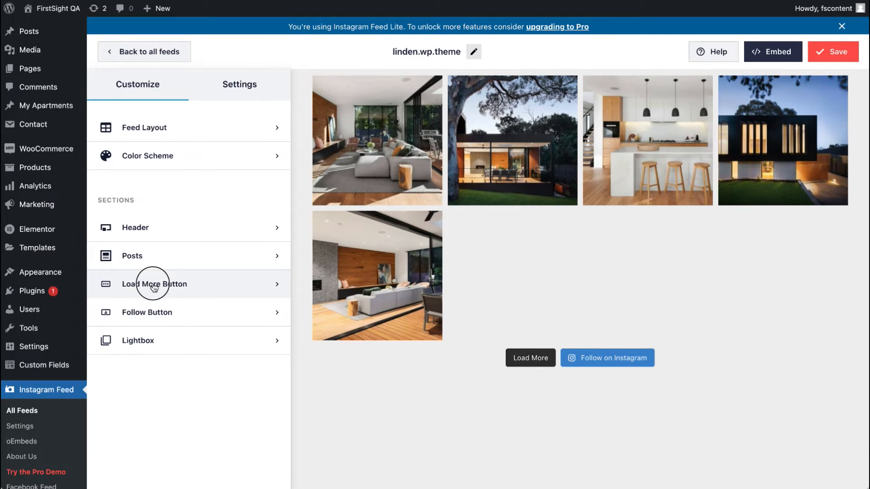
left_click(108, 144)
left_click(120, 84)
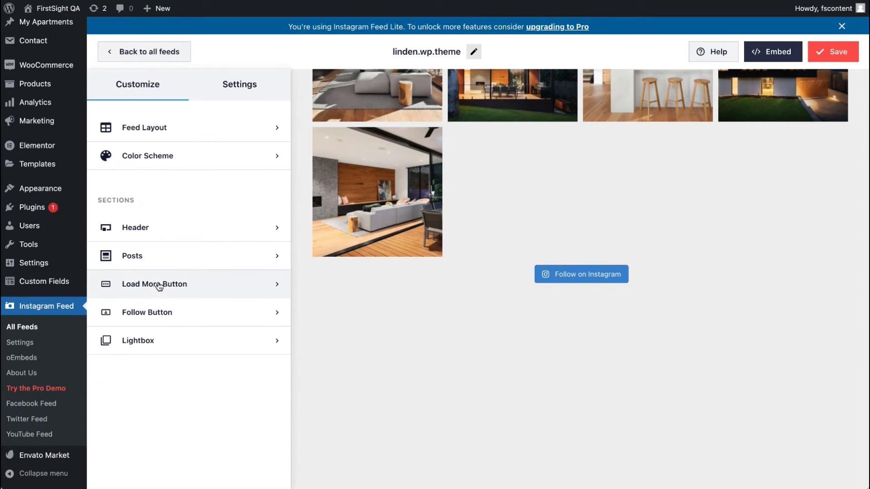
left_click(159, 312)
left_click(113, 150)
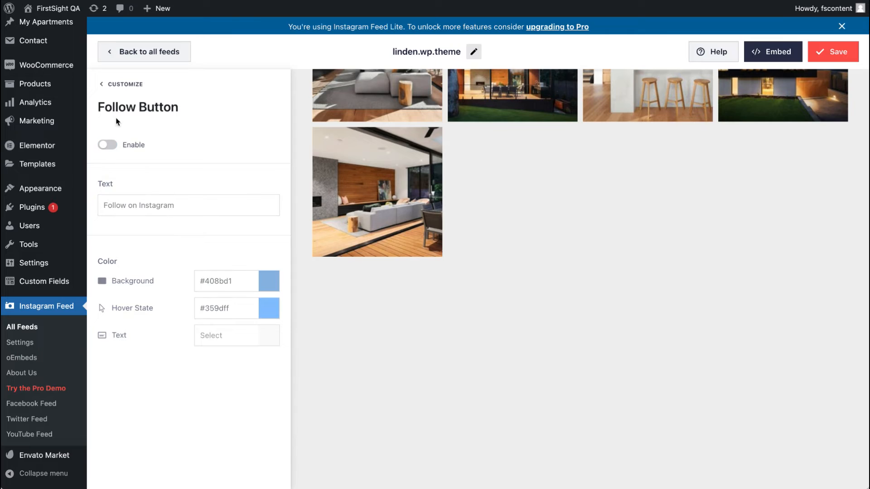
Step: Enable Custom Templates in the feed's Advanced settings and save the feed
left_click(129, 89)
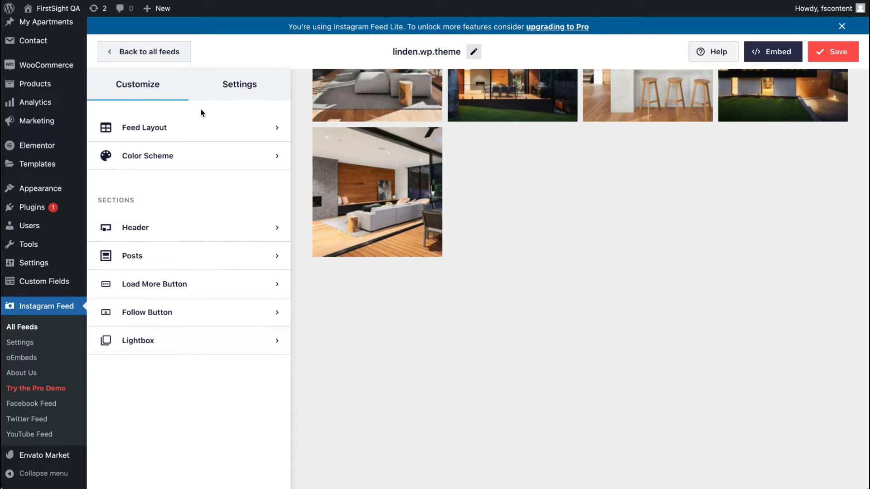
left_click(233, 93)
left_click(165, 284)
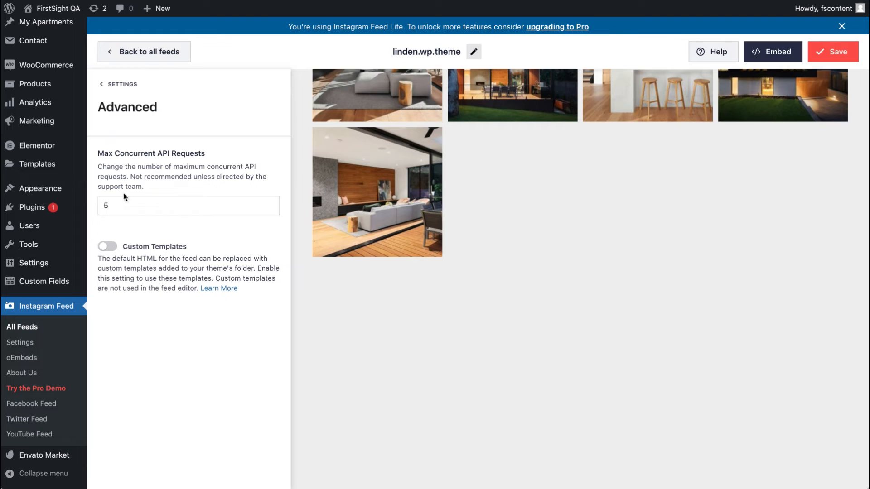
left_click(107, 249)
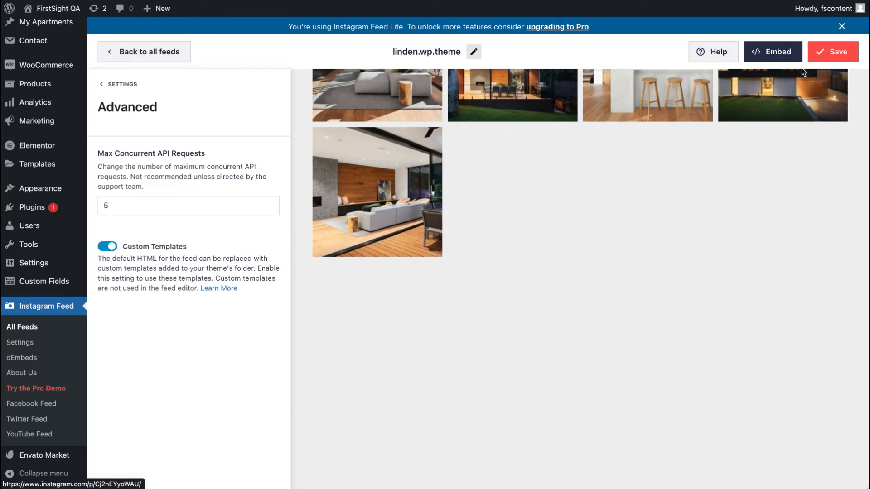
left_click(827, 55)
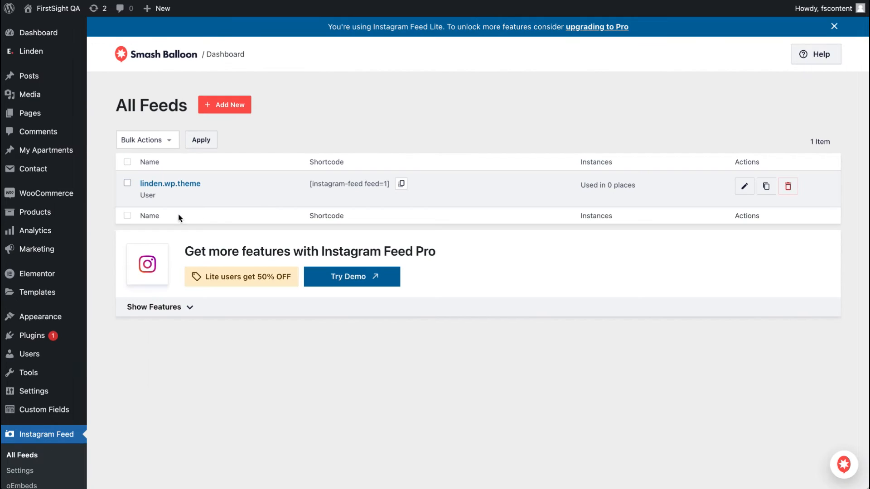
Step: Review the feed layout's column options and save the feed
left_click(184, 183)
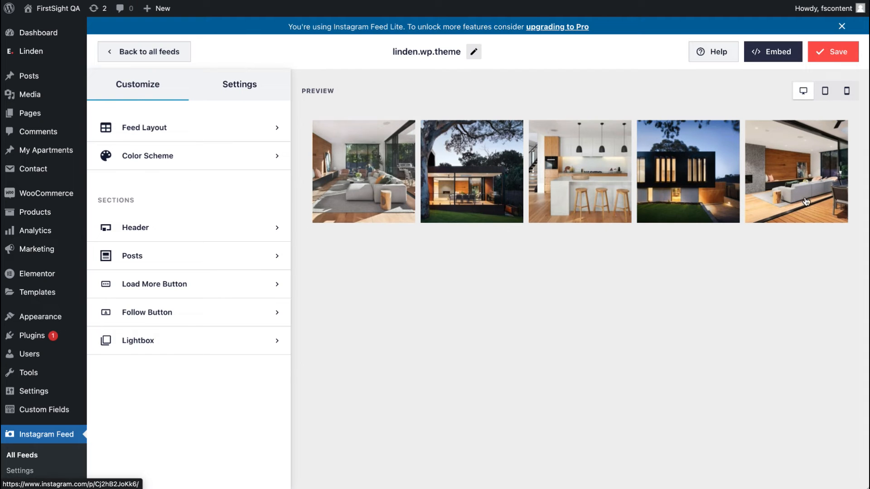
left_click(224, 122)
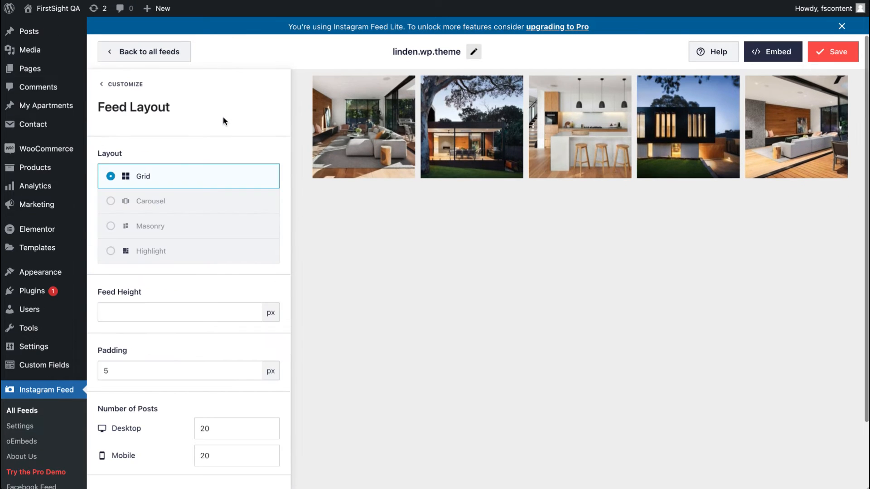
scroll(190, 267, "down", 3)
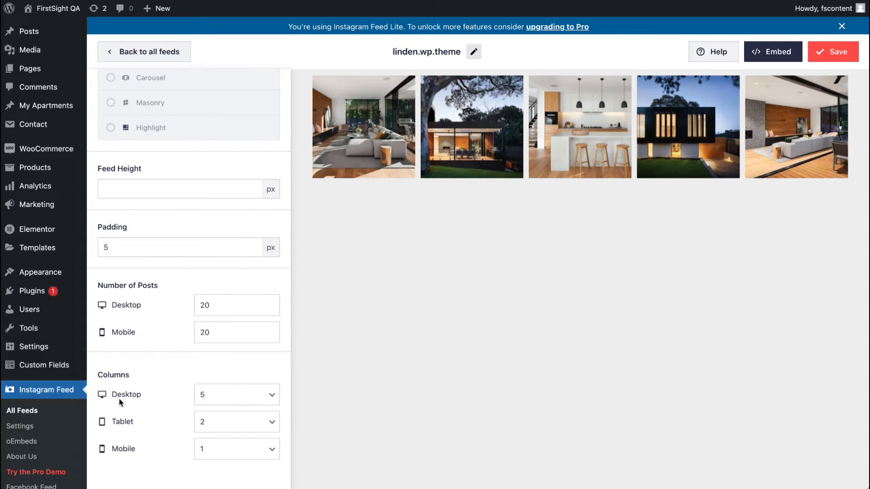
left_click(239, 404)
left_click(237, 401)
scroll(238, 400, "up", 3)
left_click(836, 52)
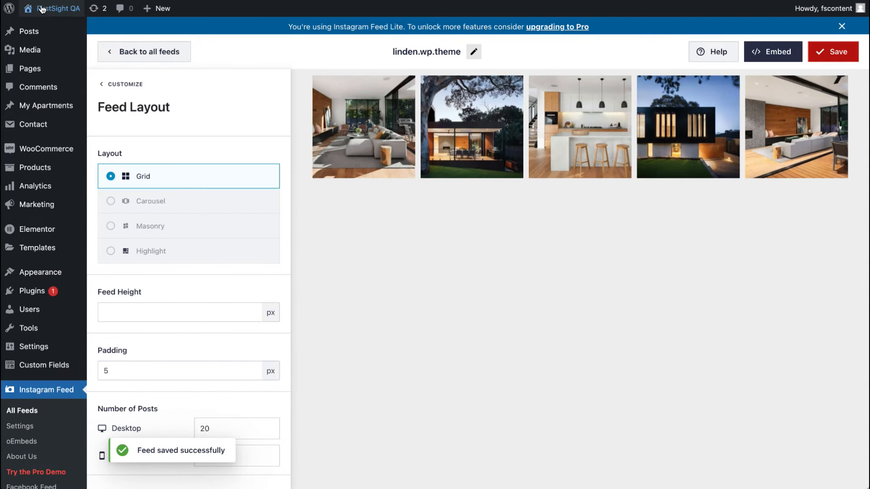
Step: View the live home page to check the Instagram feed section
mouse_move(49, 9)
left_click(48, 27)
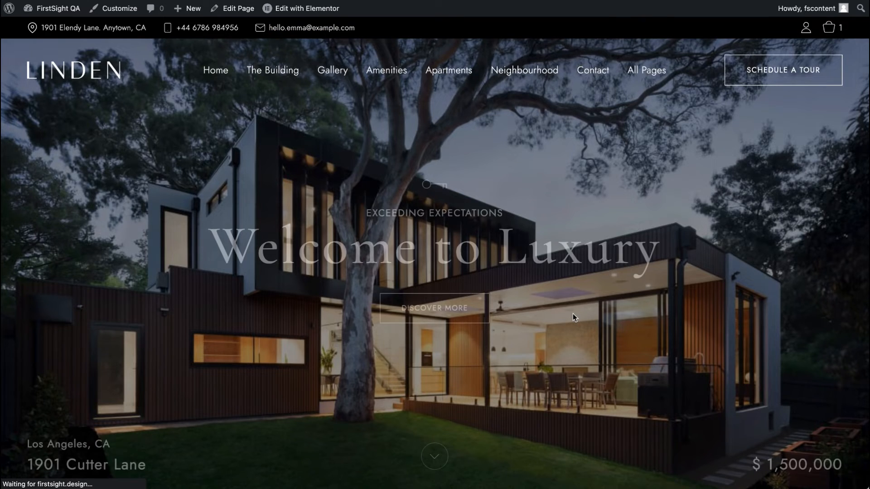
scroll(572, 314, "down", 10)
scroll(572, 314, "down", 15)
scroll(573, 313, "up", 5)
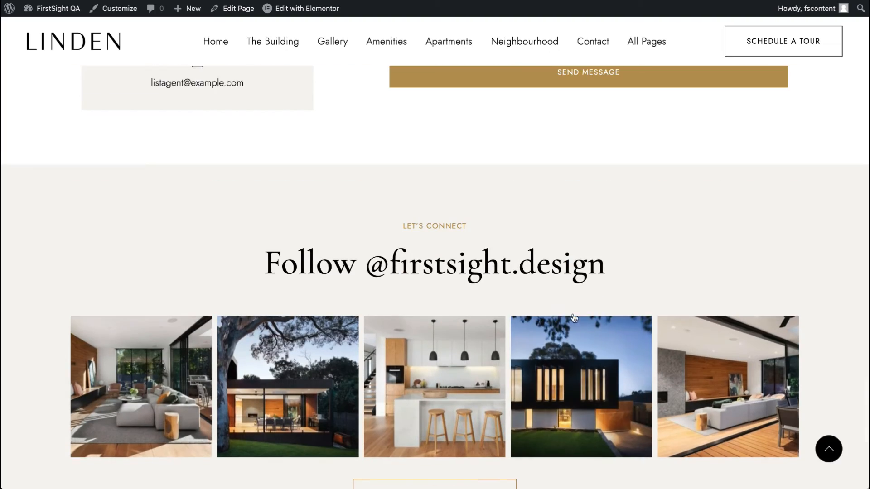
scroll(573, 314, "down", 2)
scroll(573, 314, "up", 20)
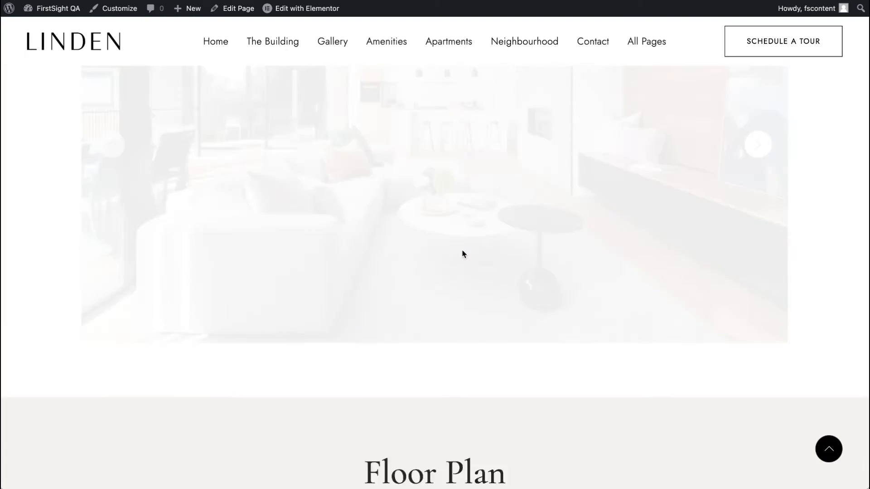
scroll(753, 300, "down", 10)
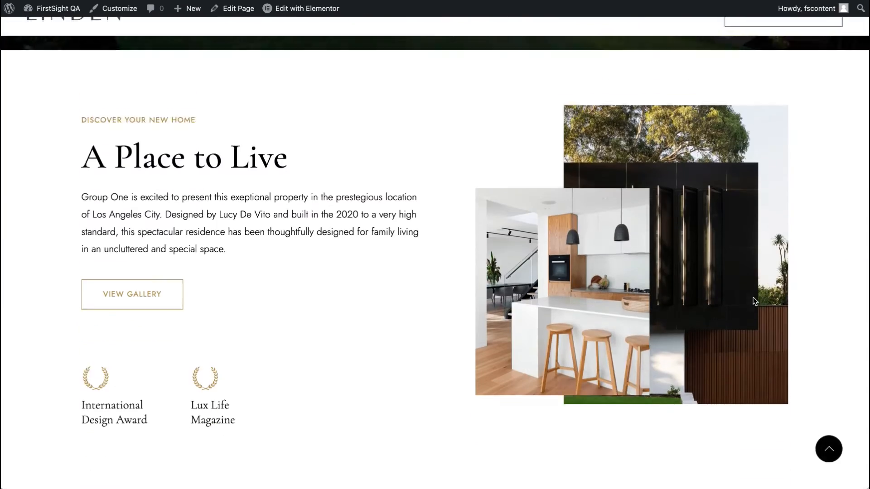
left_click(829, 451)
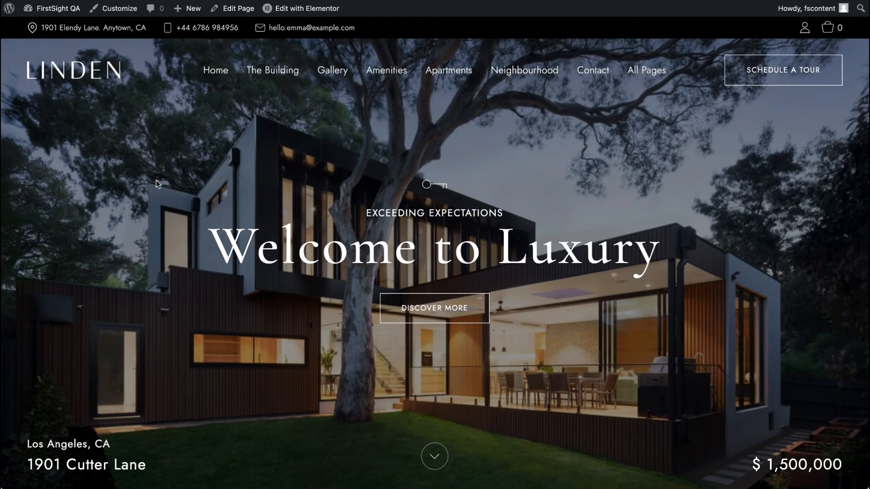
Step: Open the Single Property 2 demo page in a new tab and scroll through its sections
mouse_move(213, 76)
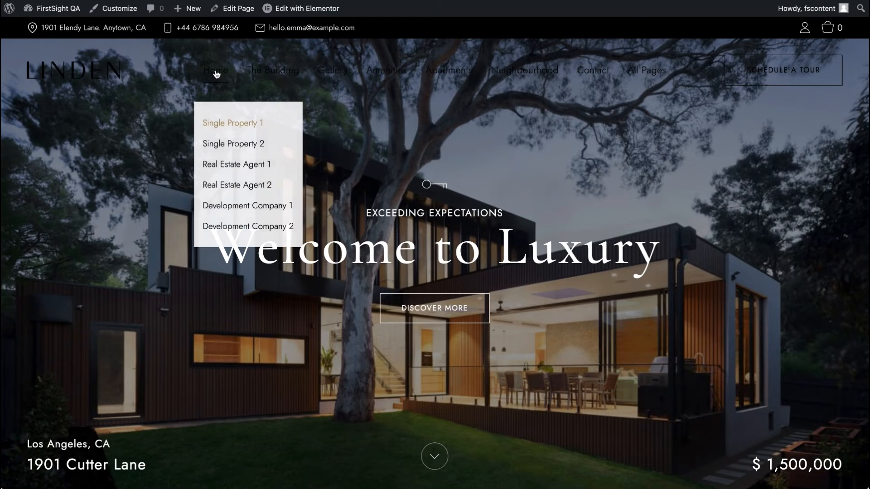
right_click(229, 144)
left_click(271, 144)
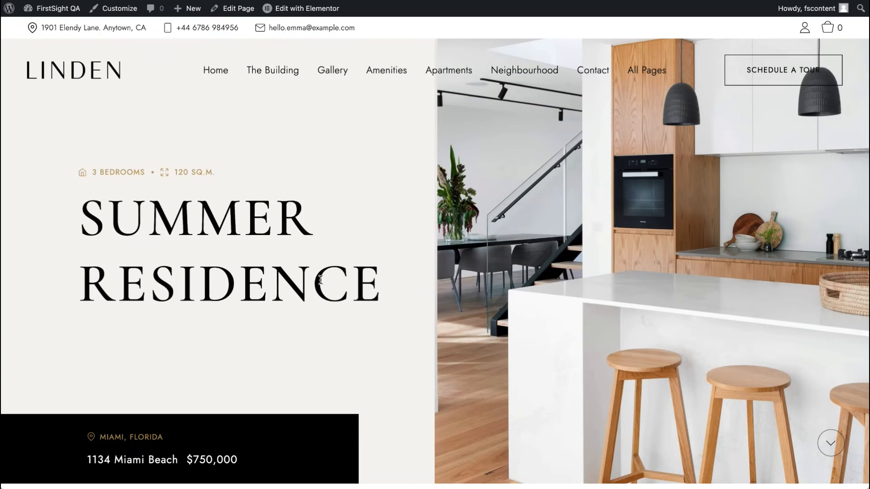
scroll(321, 284, "down", 8)
scroll(320, 284, "down", 20)
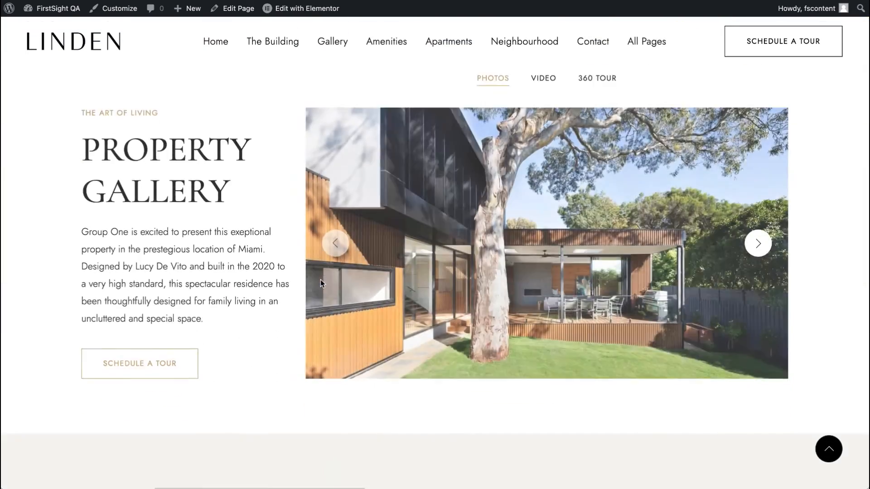
scroll(321, 284, "down", 20)
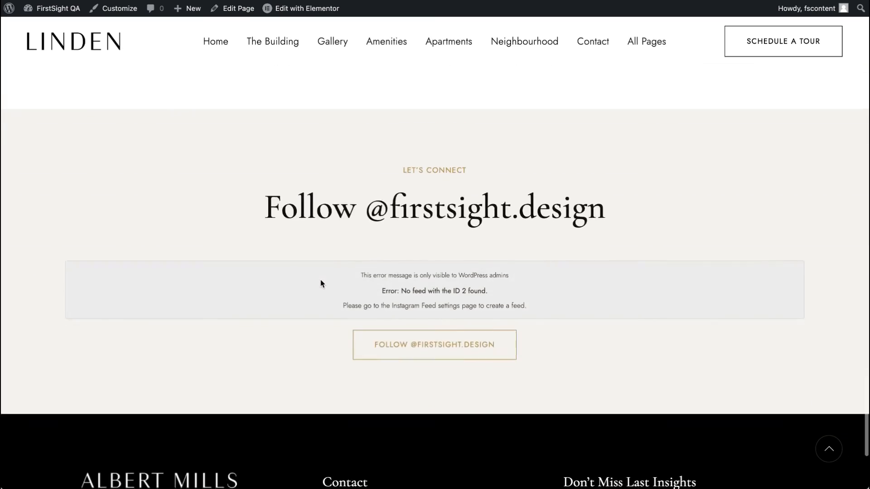
scroll(320, 279, "up", 20)
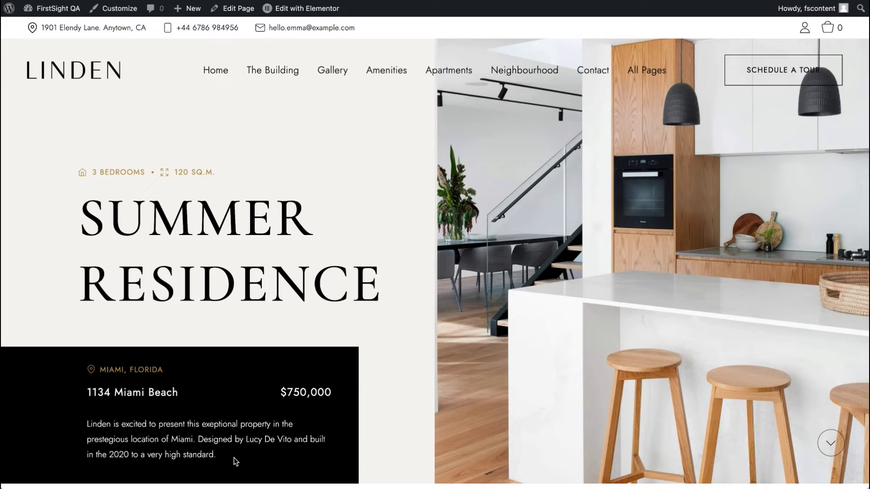
scroll(368, 261, "down", 3)
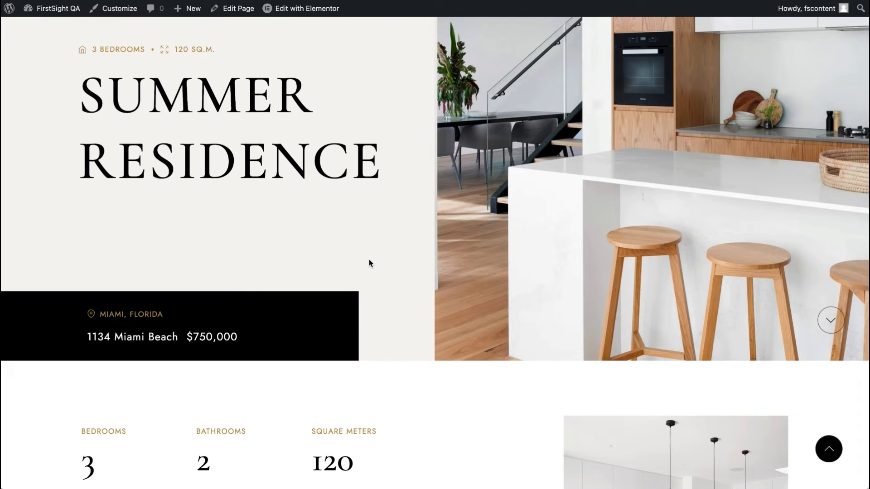
scroll(369, 259, "up", 3)
Step: Open the Single Property 2 page in Elementor and inspect the hero column's background image settings
right_click(307, 11)
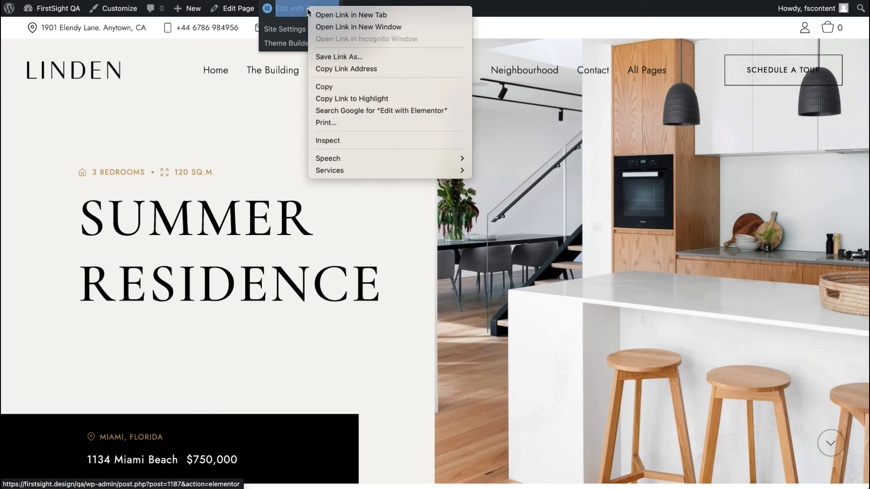
left_click(320, 15)
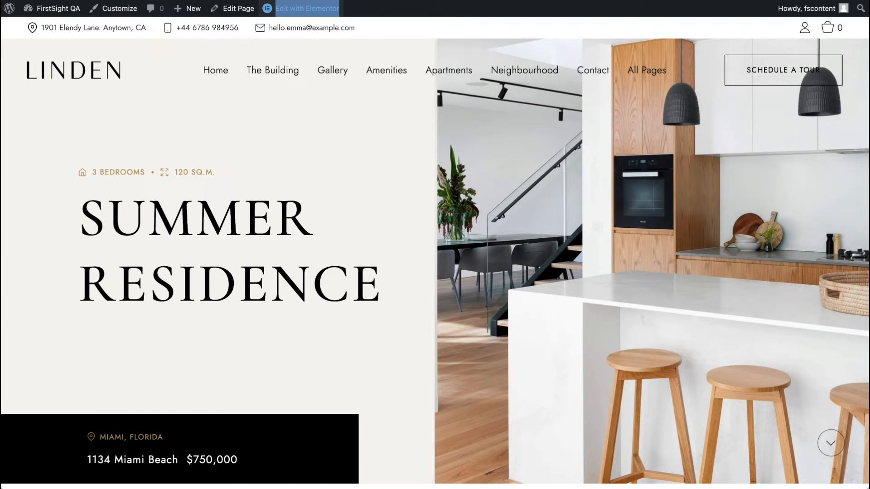
key("ctrl+Tab")
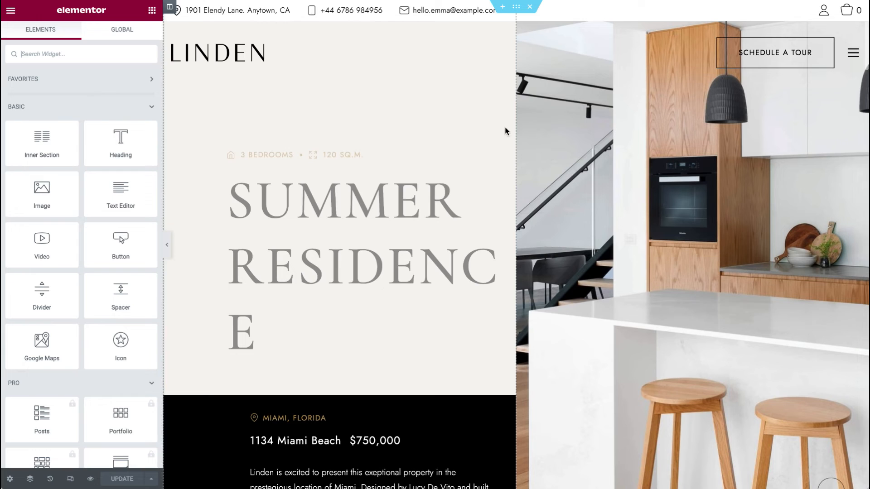
left_click(504, 177)
scroll(435, 293, "down", 4)
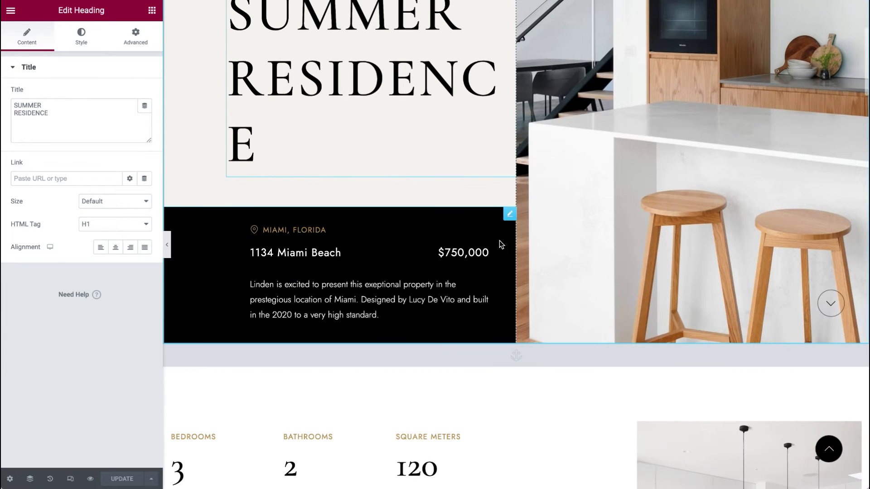
left_click(508, 217)
right_click(673, 95)
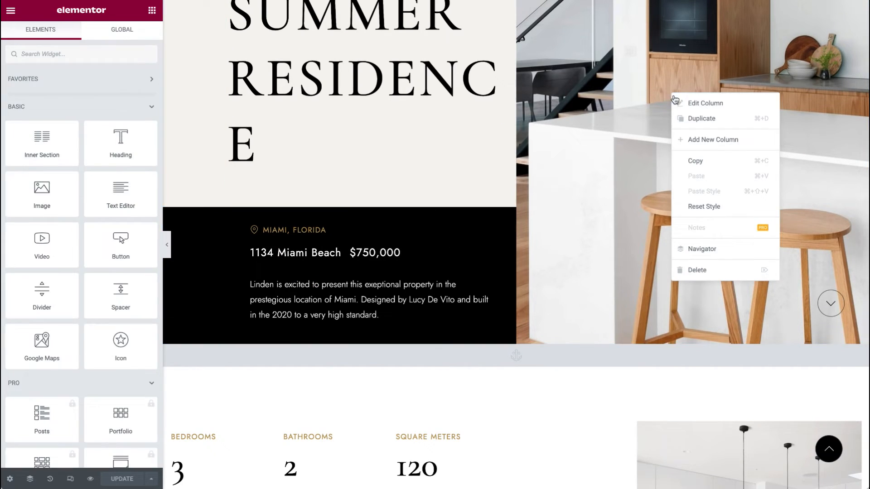
left_click(681, 101)
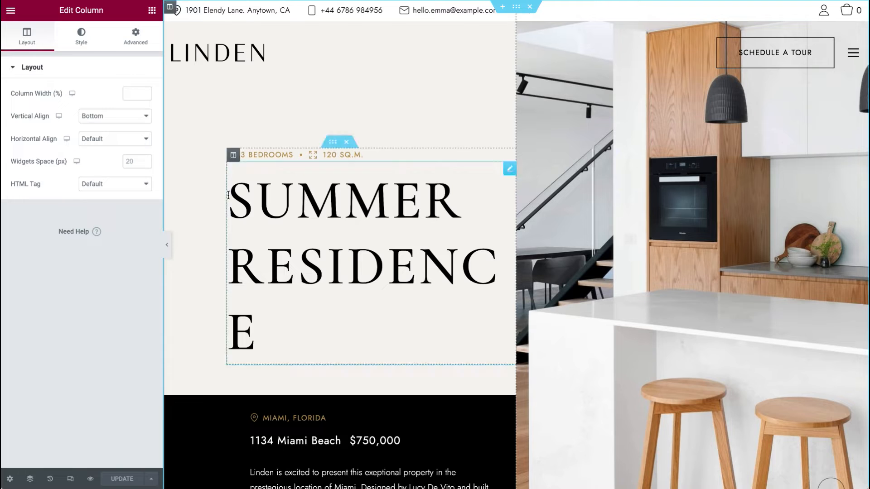
left_click(82, 38)
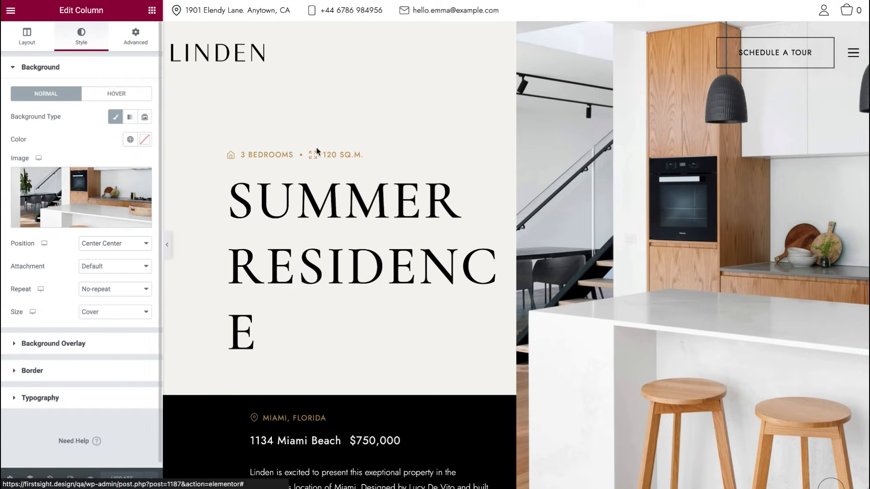
right_click(599, 219)
left_click(616, 228)
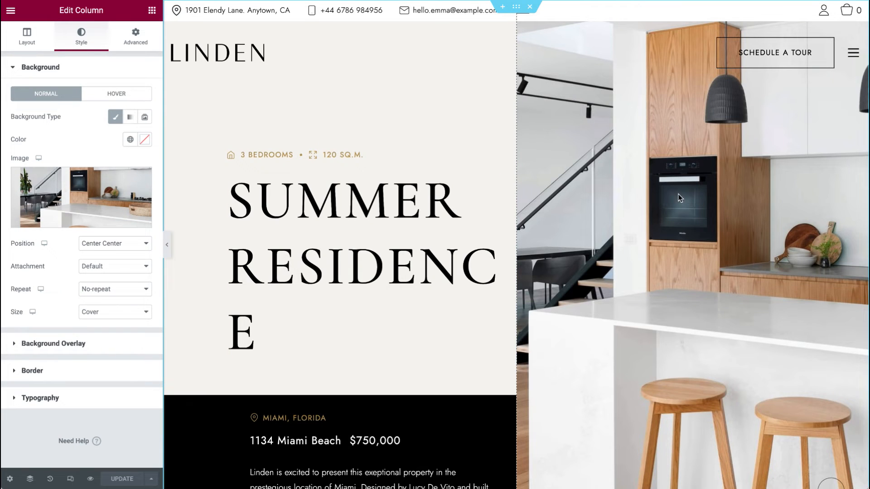
Step: Inspect the hero icon list items, the View Gallery button and the gallery menu anchor in Elementor
left_click(508, 155)
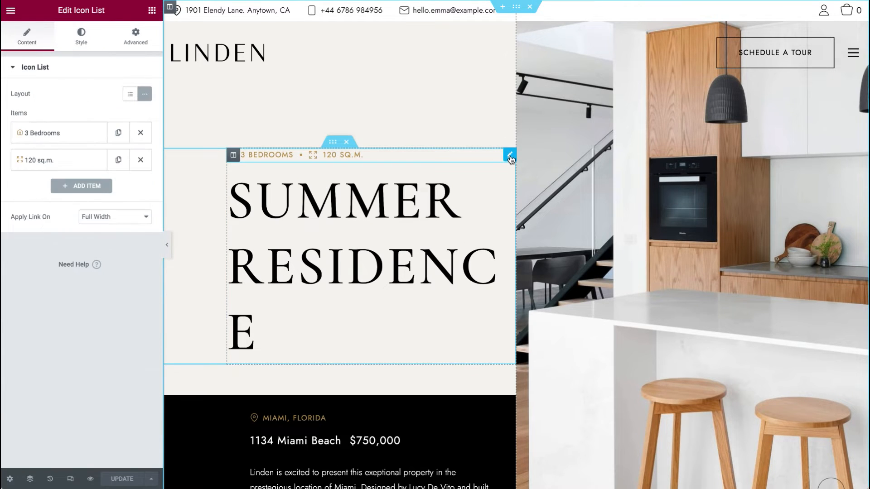
left_click(65, 136)
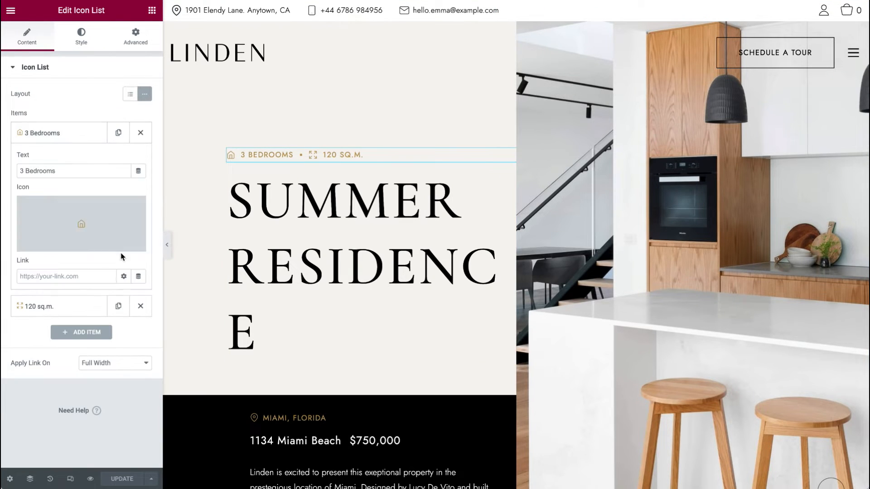
scroll(317, 254, "down", 15)
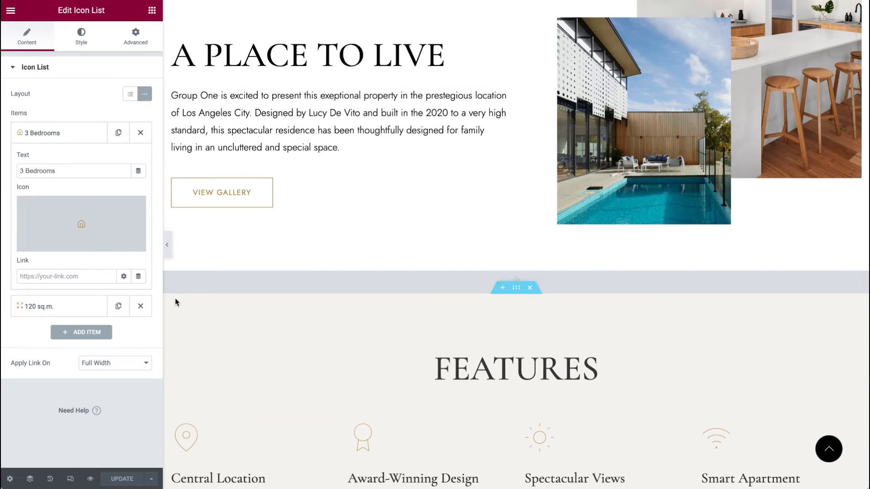
left_click(502, 173)
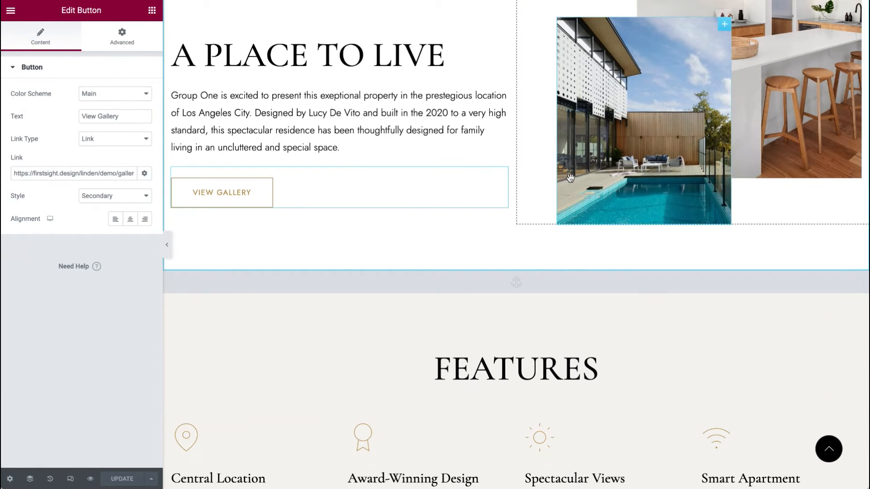
scroll(570, 177, "up", 6)
scroll(572, 180, "down", 11)
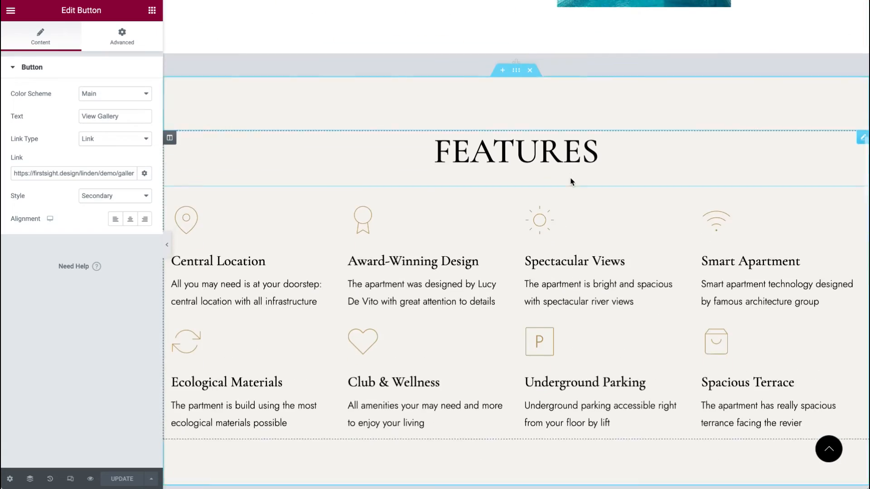
scroll(570, 181, "down", 5)
scroll(614, 146, "up", 2)
scroll(626, 264, "up", 3)
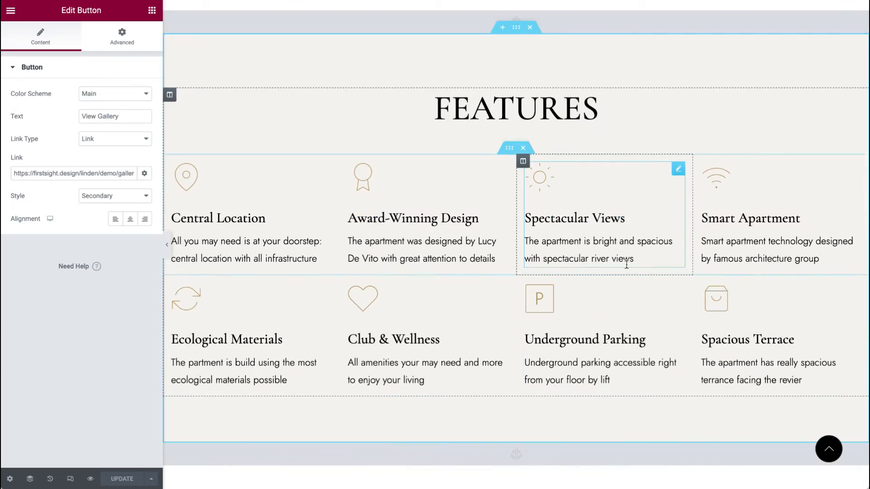
scroll(626, 264, "down", 6)
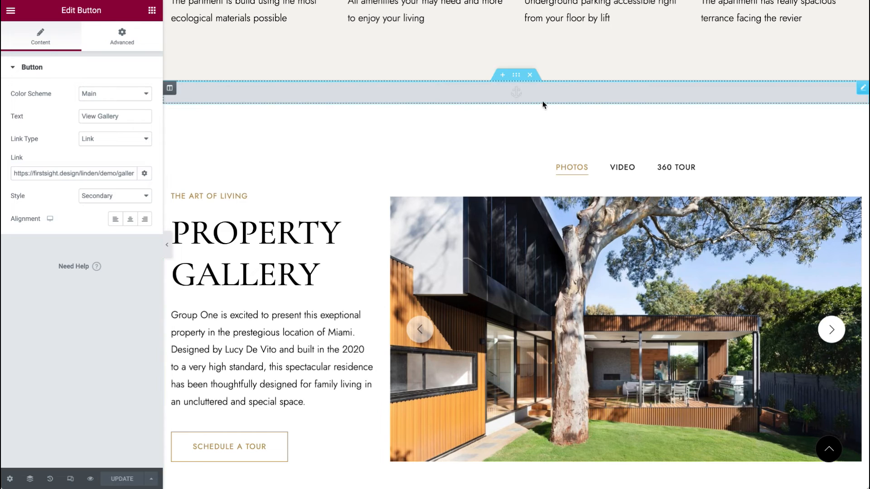
left_click(861, 91)
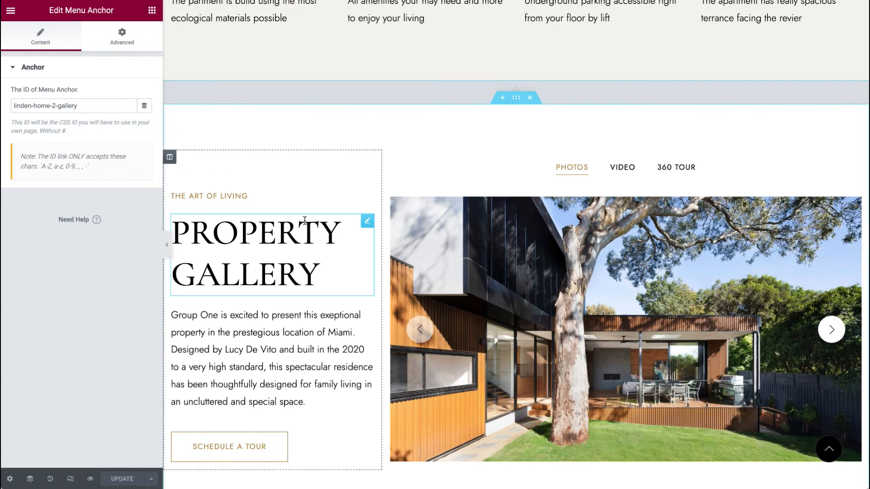
Step: Scroll to the Request a Viewing section and set its Contact Form 7 widget to the Schedule a Tour Popup form
scroll(304, 224, "down", 5)
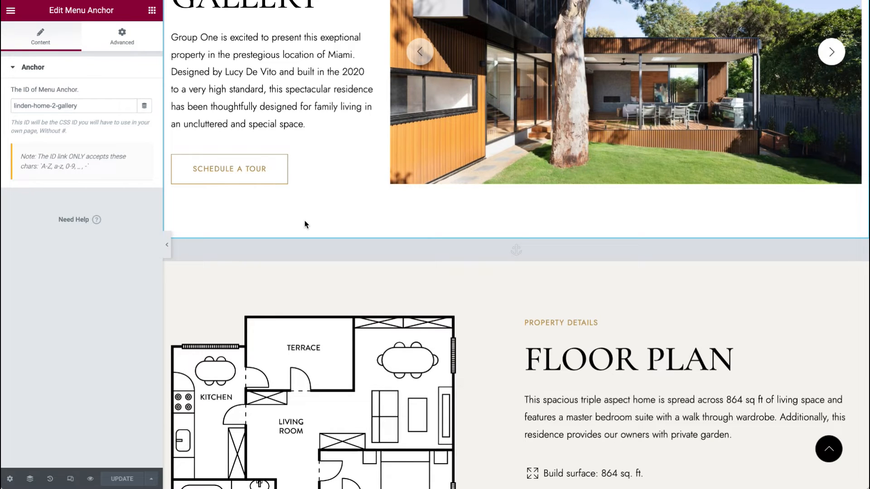
scroll(315, 252, "down", 8)
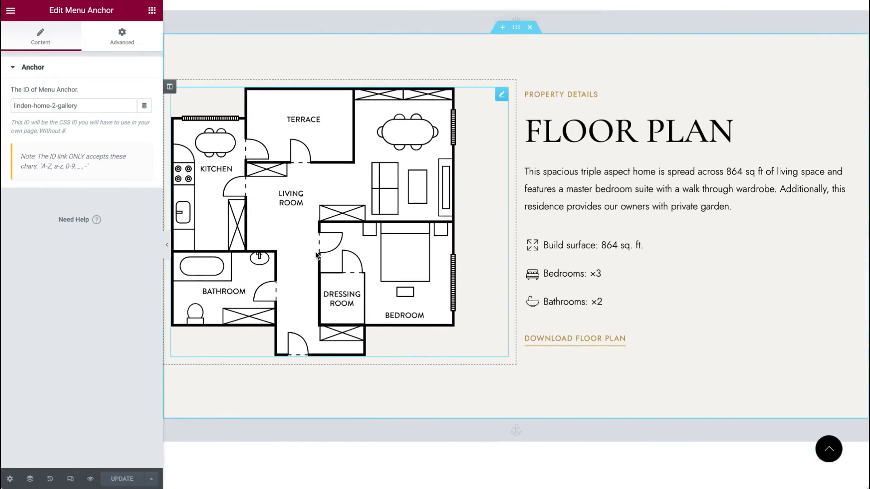
scroll(316, 256, "down", 3)
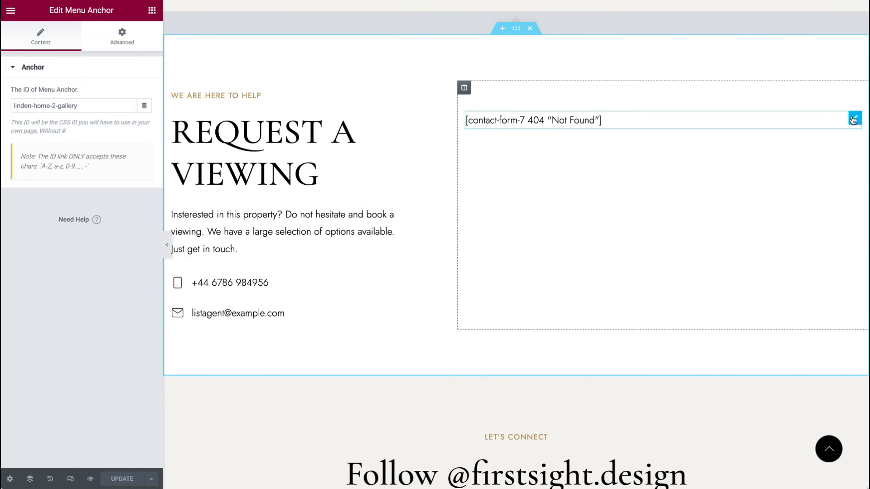
left_click(854, 119)
left_click(86, 94)
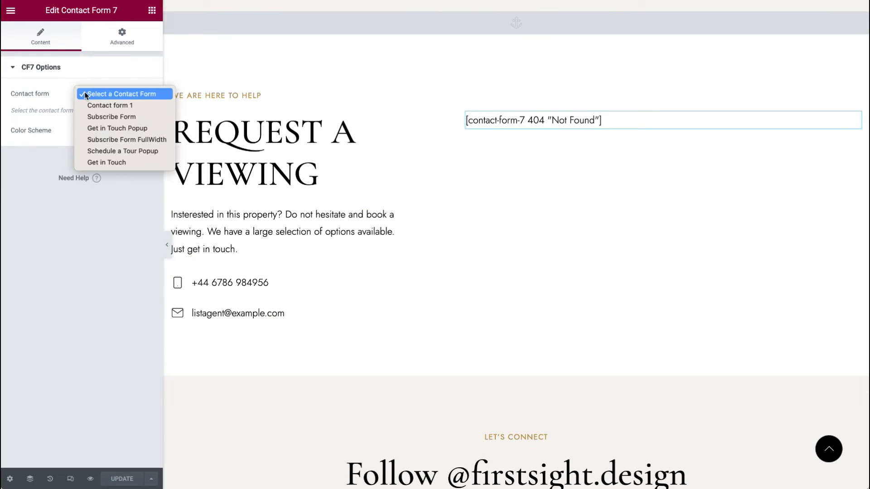
left_click(110, 128)
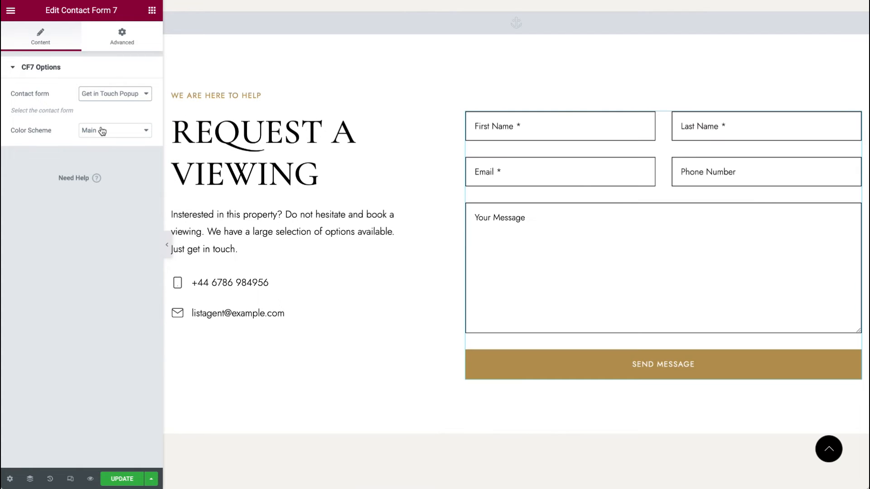
left_click(102, 94)
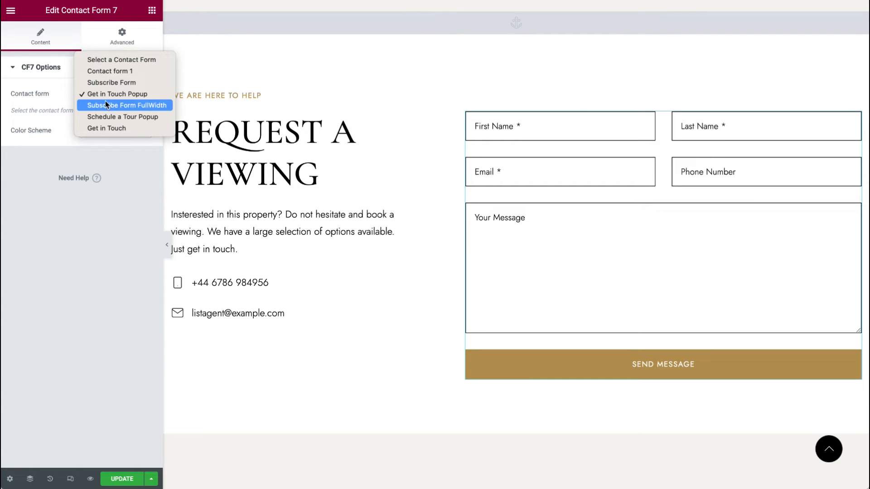
left_click(108, 117)
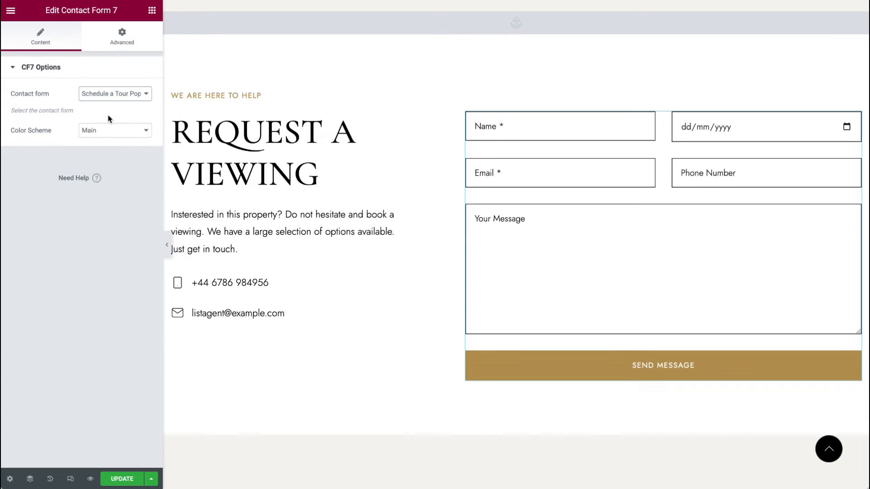
Step: Change the Instagram Feed widget's shortcode to [instagram-feed feed=1] and update the page
scroll(342, 312, "down", 10)
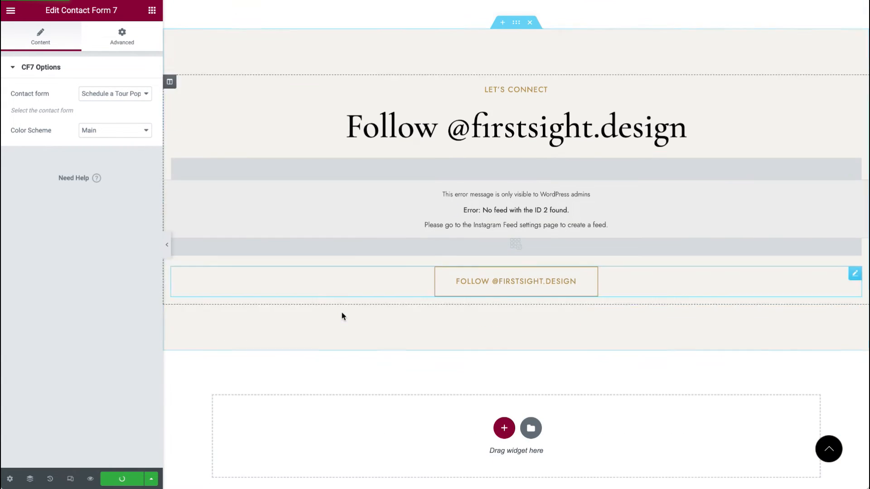
scroll(356, 327, "down", 4)
scroll(728, 314, "up", 7)
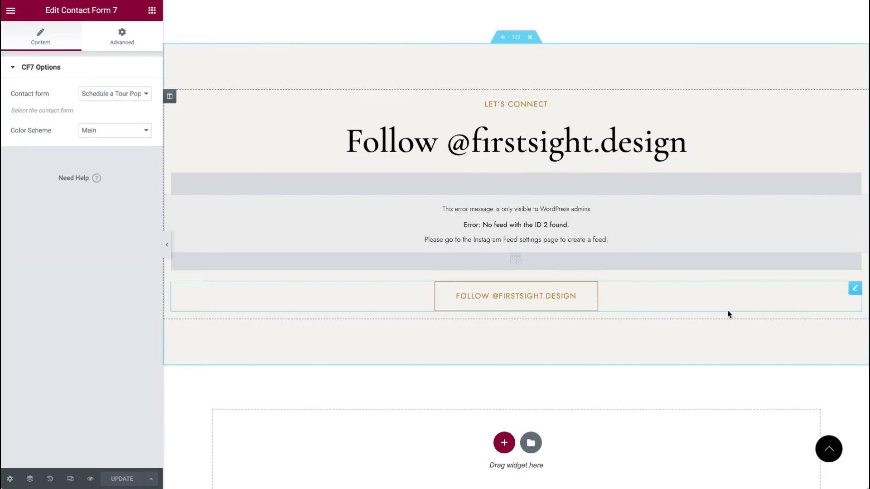
left_click(855, 179)
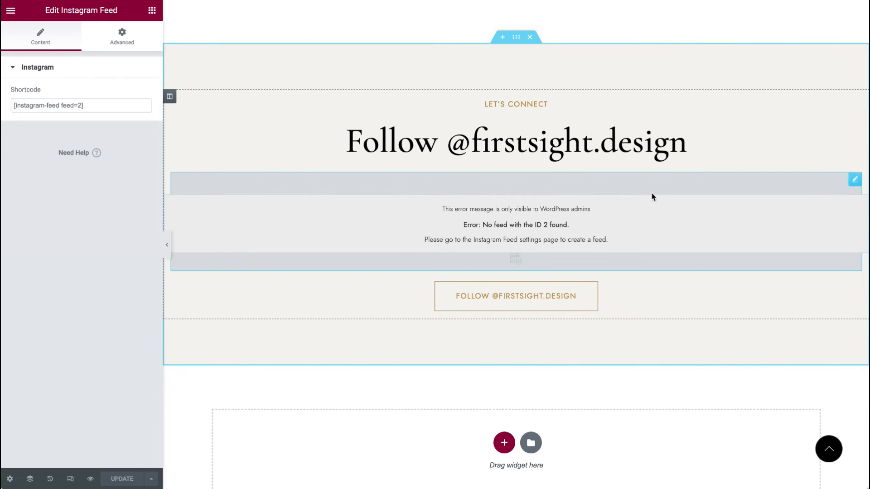
double_click(81, 104)
type("1")
left_click(120, 479)
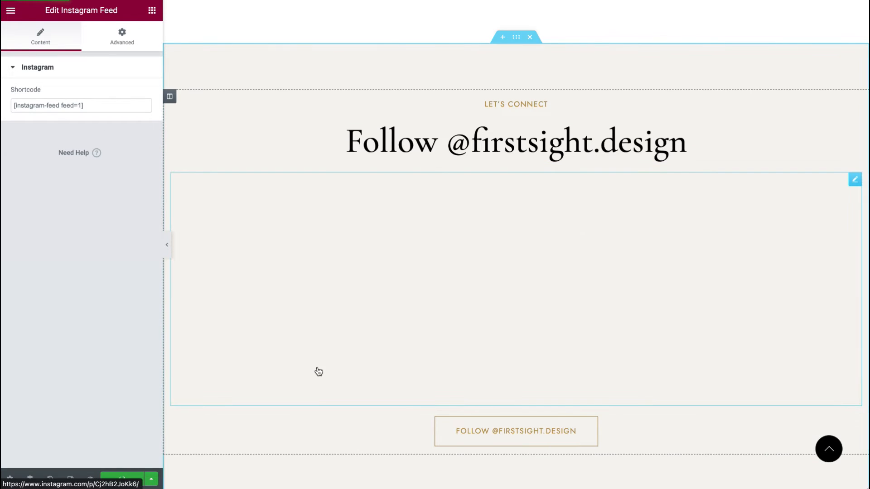
Step: Reload the live home page and scroll down to check the Instagram feed section
scroll(317, 371, "down", 6)
scroll(316, 369, "up", 3)
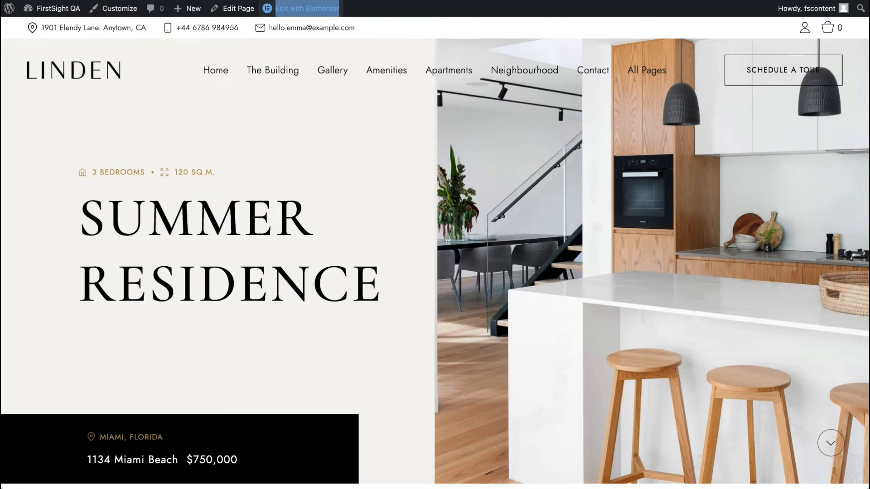
key("super+r")
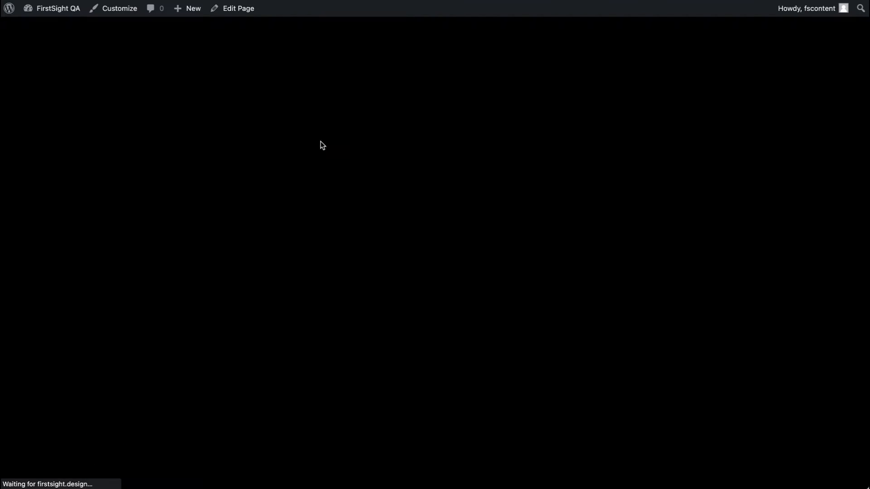
scroll(321, 145, "down", 1)
scroll(321, 145, "down", 15)
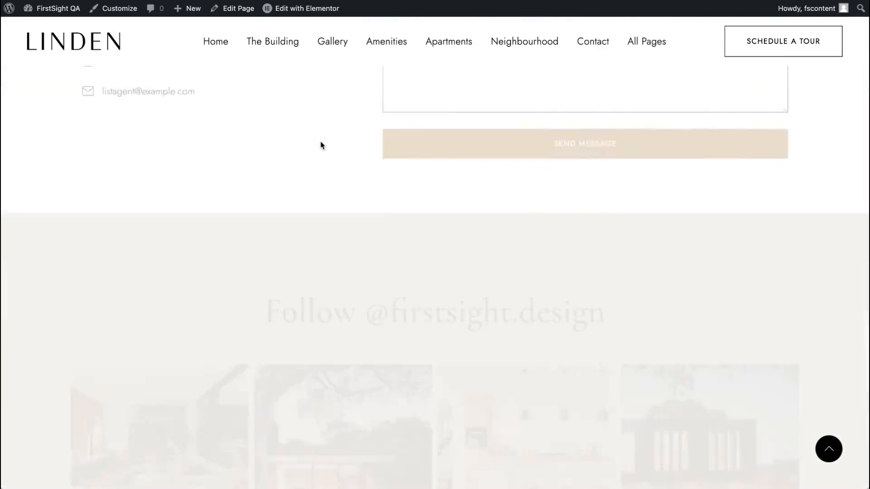
scroll(321, 145, "up", 8)
scroll(320, 145, "up", 10)
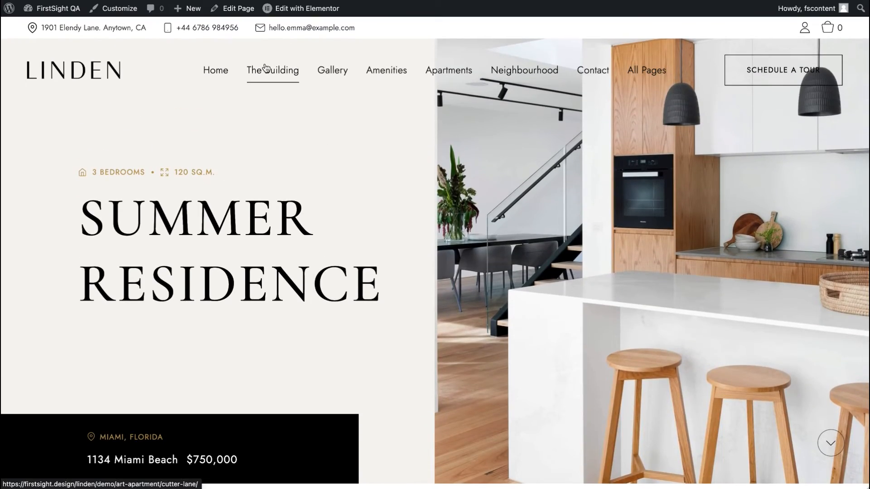
Step: Open The Building page and scroll through its sections down to the Instagram feed
left_click(291, 74)
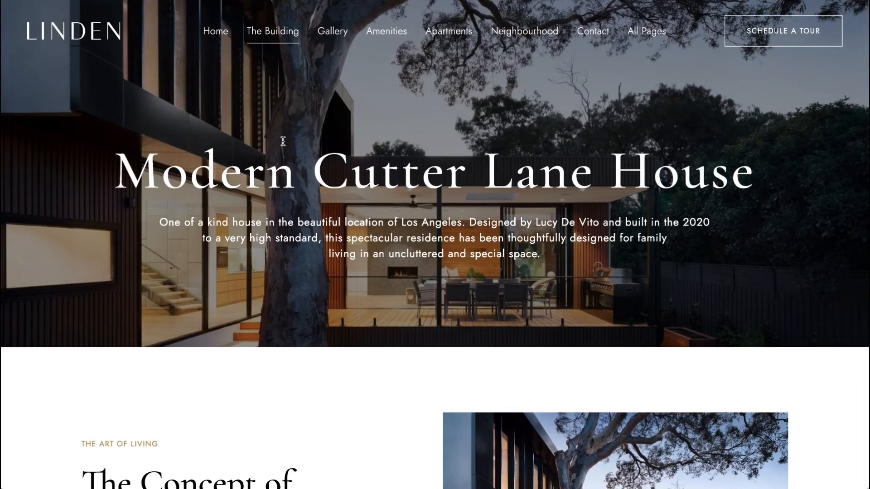
scroll(283, 141, "down", 15)
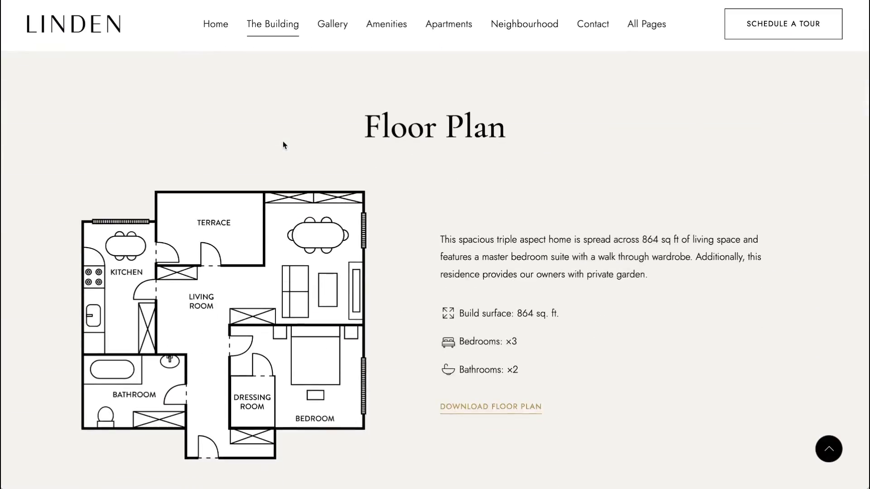
scroll(283, 145, "down", 15)
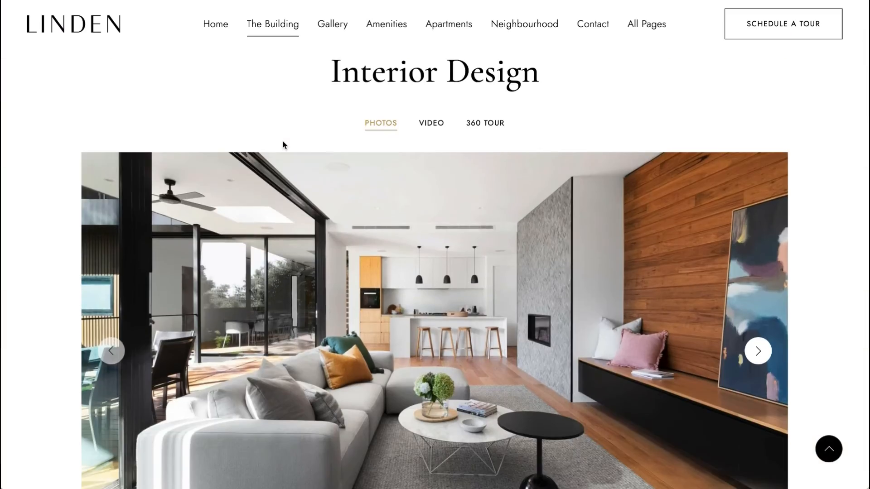
scroll(283, 142, "down", 10)
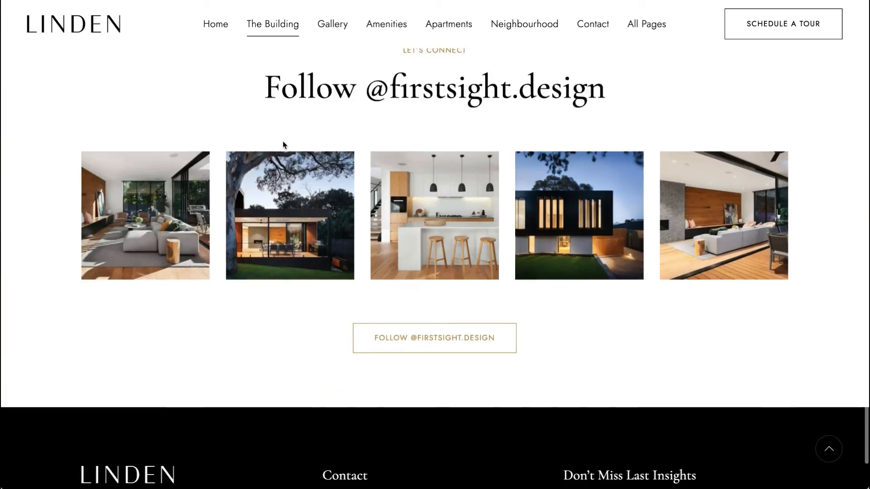
scroll(283, 142, "up", 12)
scroll(283, 140, "up", 15)
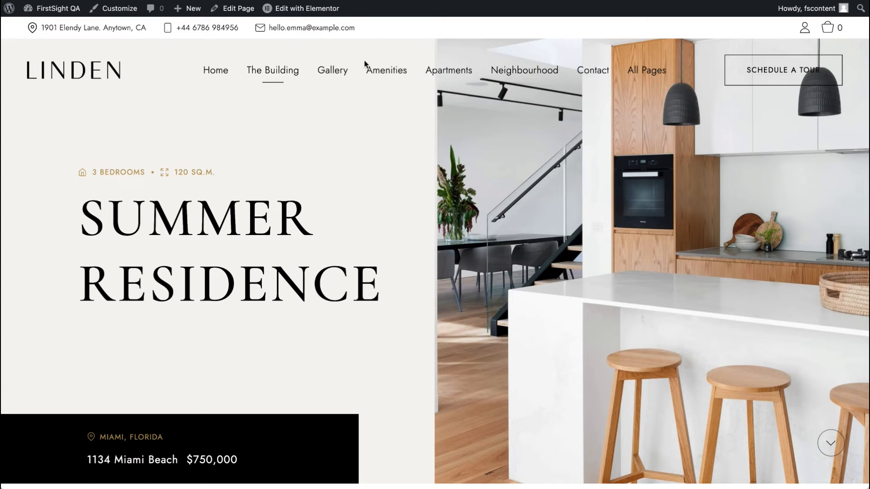
Step: Go to the WordPress dashboard, open the Pages list and scroll through it
mouse_move(635, 75)
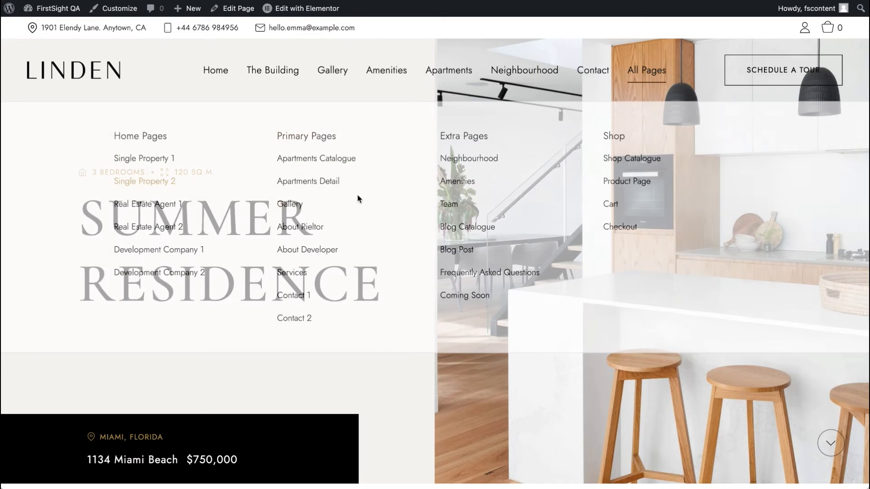
left_click(58, 9)
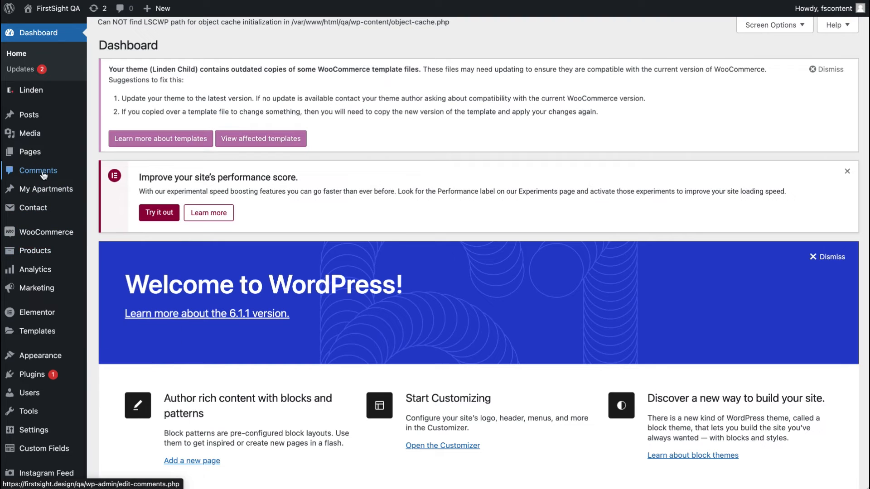
left_click(31, 151)
scroll(145, 190, "down", 5)
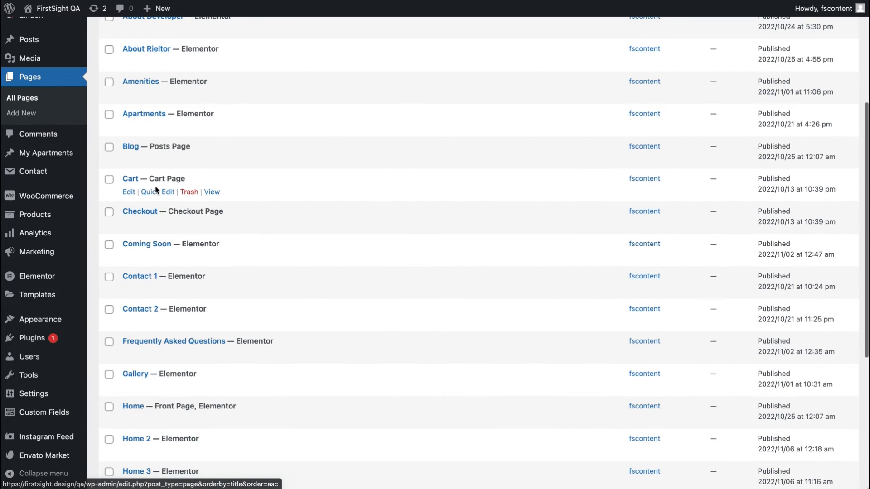
scroll(184, 412, "down", 6)
scroll(184, 412, "up", 10)
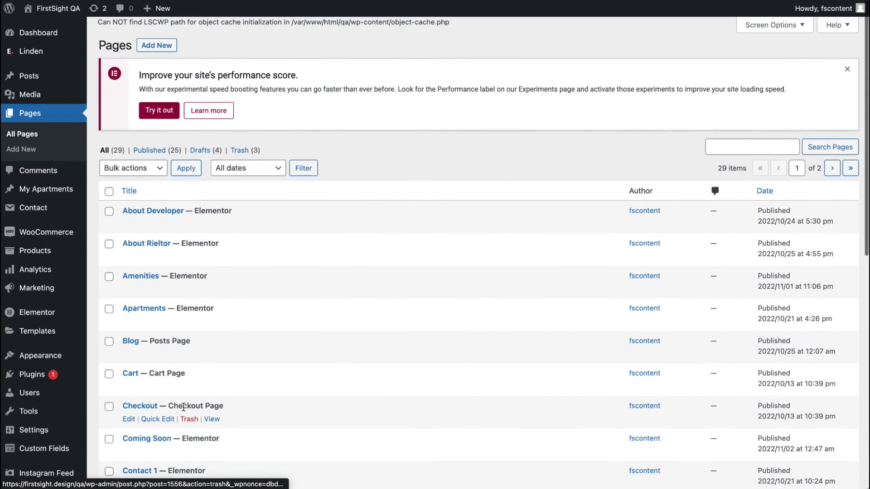
scroll(284, 285, "down", 3)
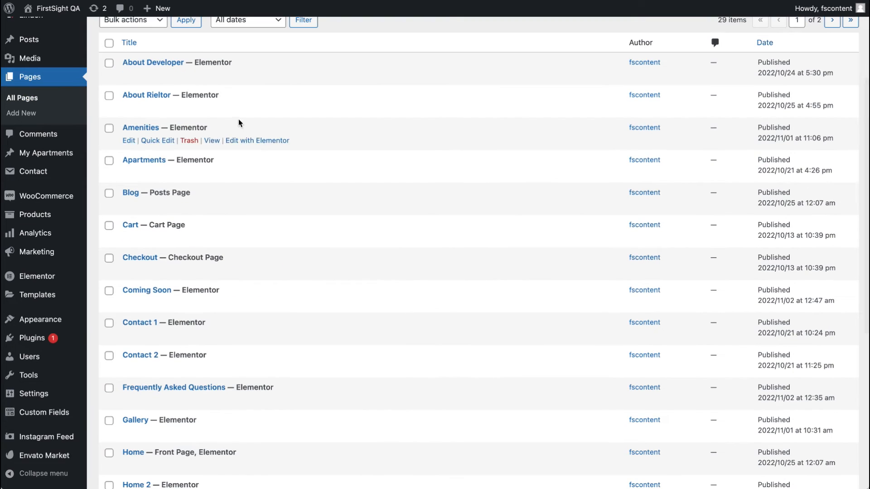
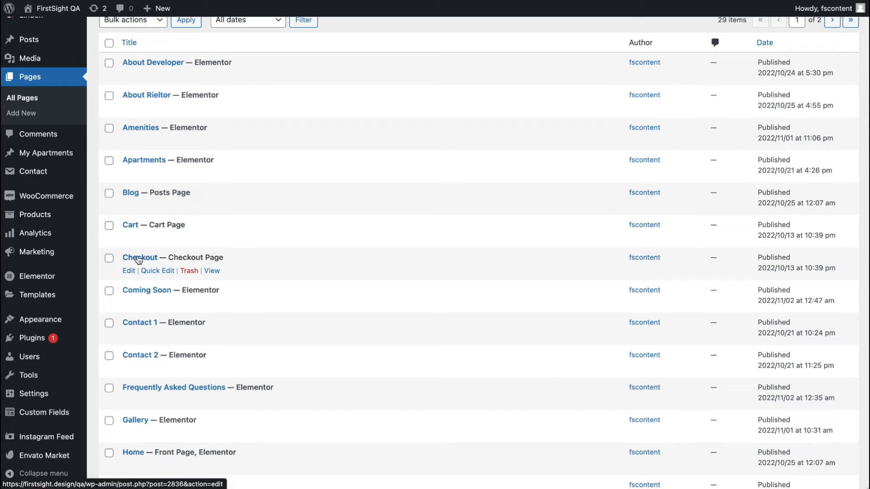
Step: Open the About Developer page for editing with Elementor in a new tab
scroll(260, 317, "down", 6)
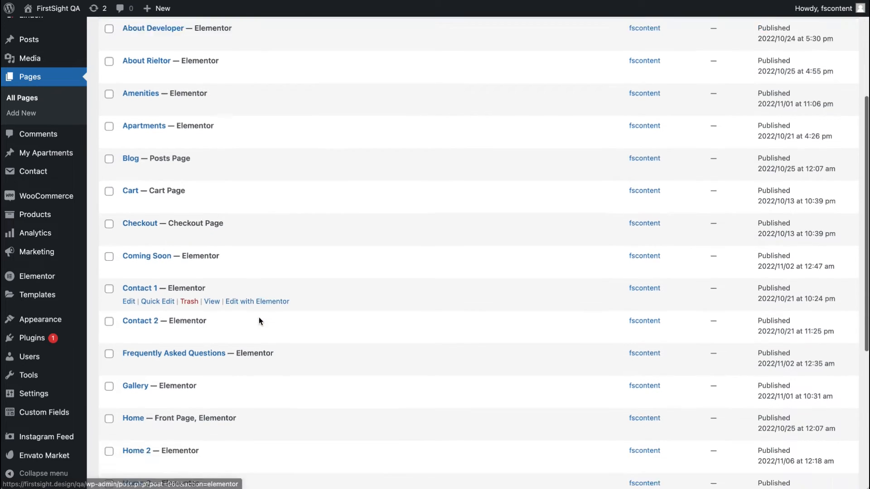
scroll(259, 320, "up", 10)
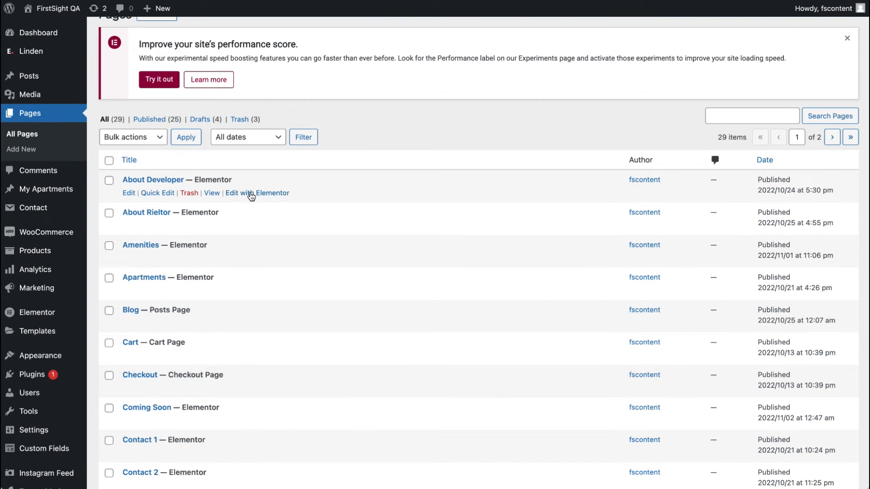
right_click(227, 193)
left_click(271, 200)
left_click(257, 193)
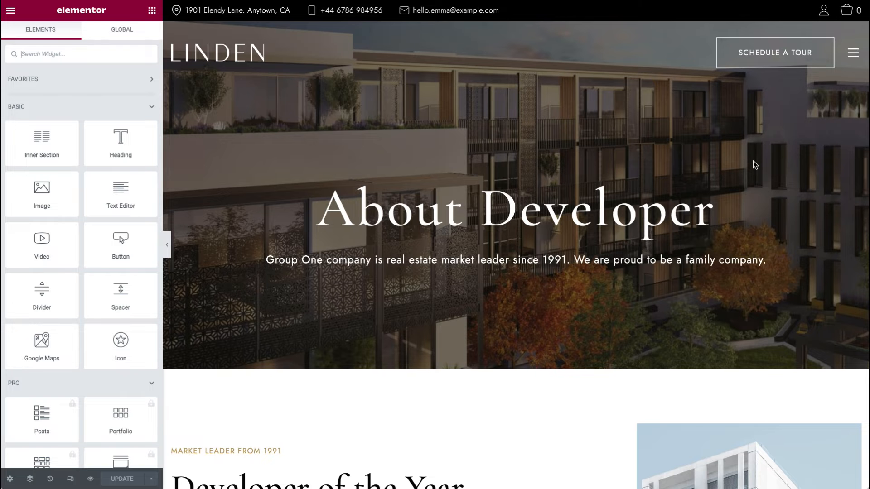
Step: Scroll through the About Developer page's sections in the Elementor editor
scroll(528, 313, "down", 4)
scroll(527, 314, "up", 4)
right_click(463, 182)
left_click(405, 201)
scroll(333, 190, "down", 4)
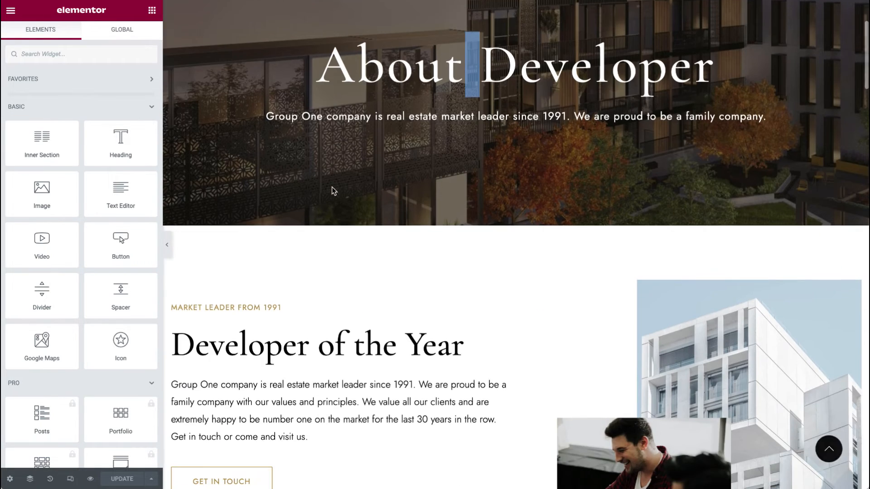
scroll(333, 190, "down", 3)
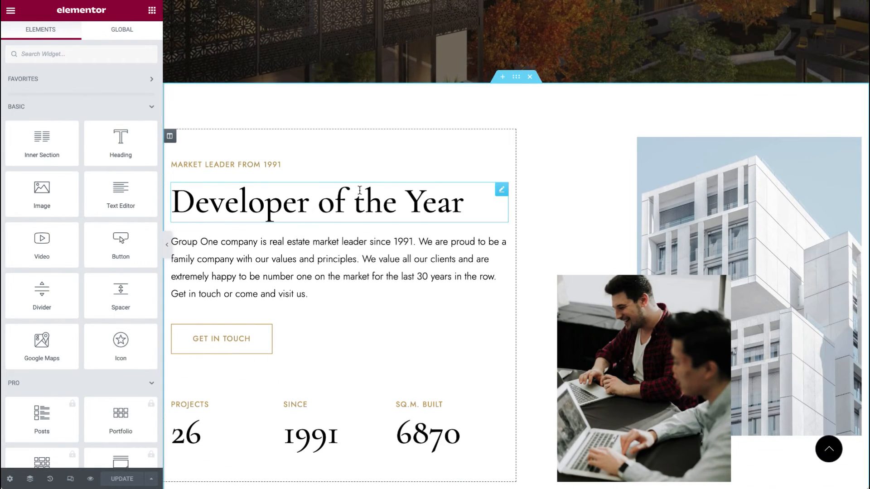
scroll(297, 198, "down", 3)
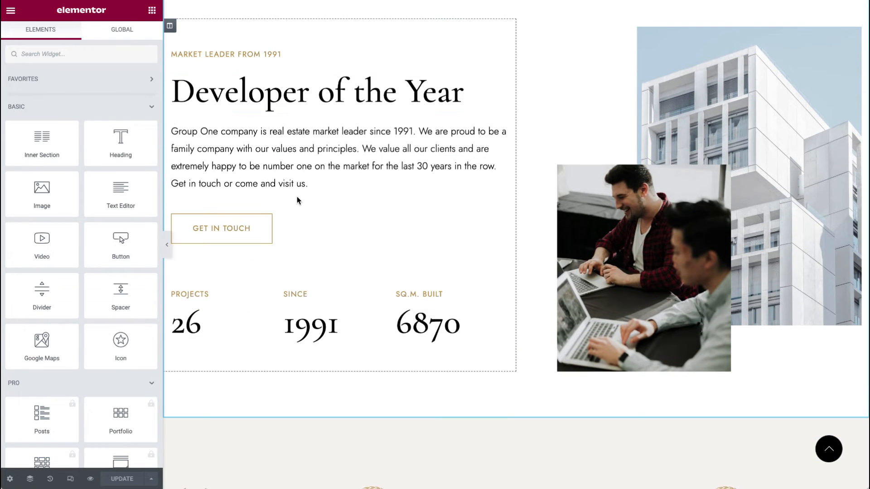
scroll(245, 197, "up", 1)
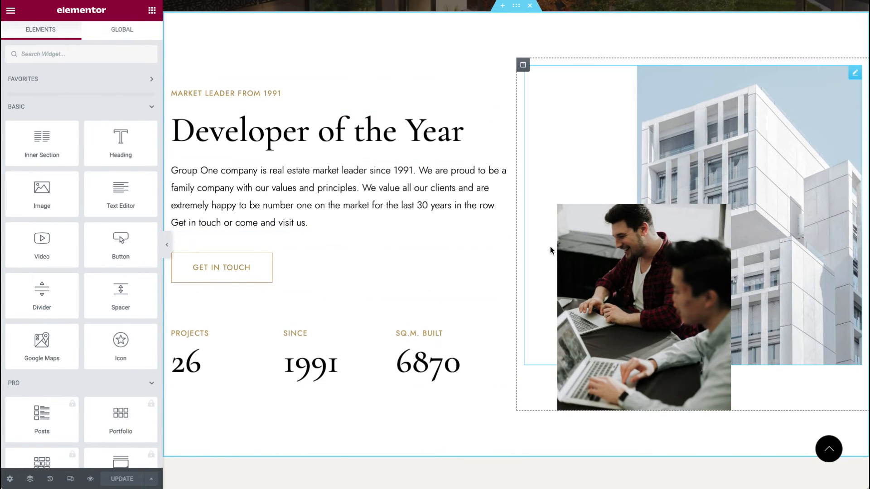
scroll(457, 65, "down", 8)
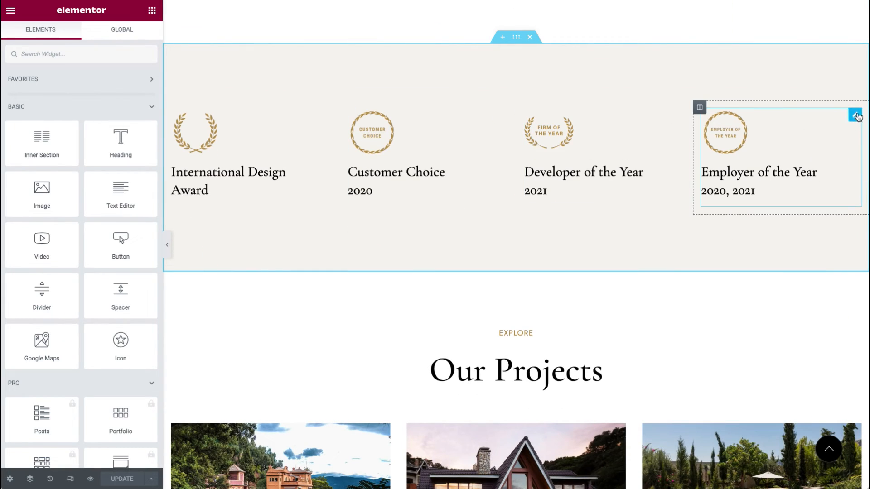
Step: Inspect the settings of the award icon box, the Our Projects heading and the projects grid widget
left_click(855, 115)
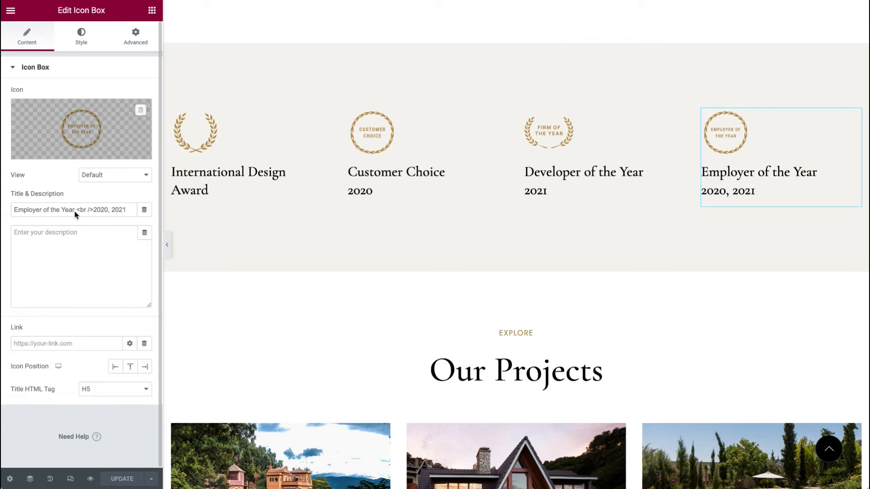
scroll(300, 369, "down", 5)
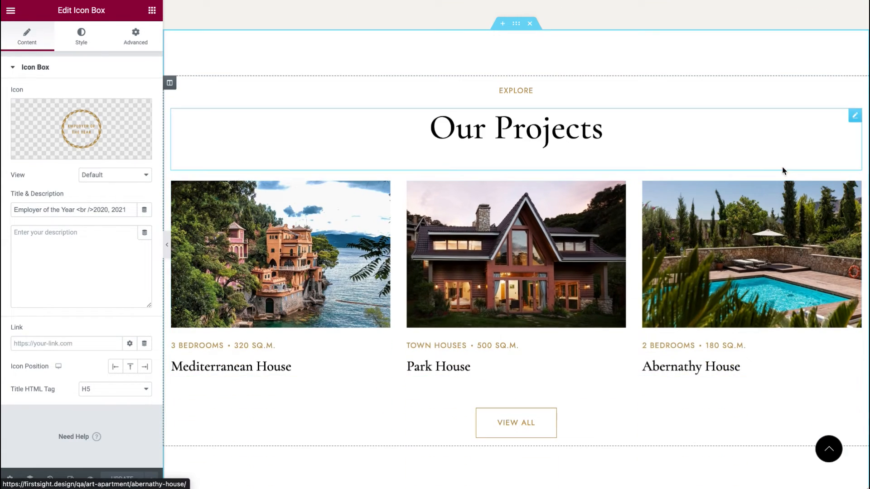
left_click(853, 119)
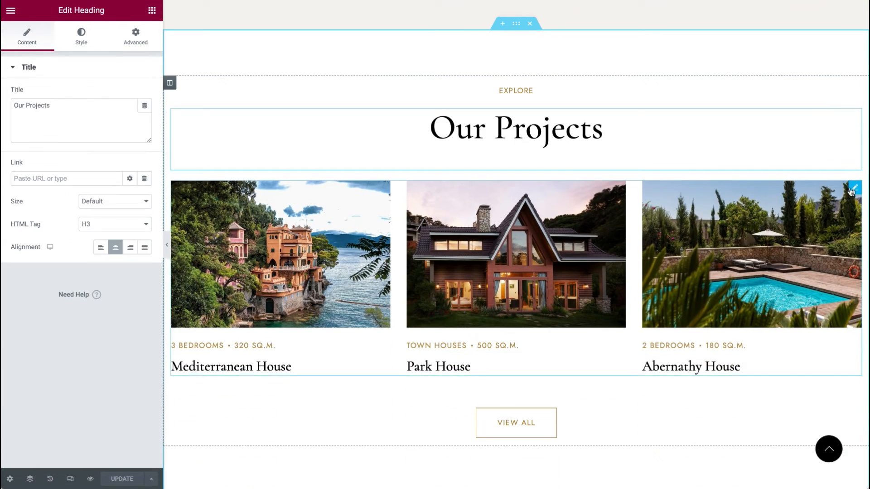
left_click(857, 189)
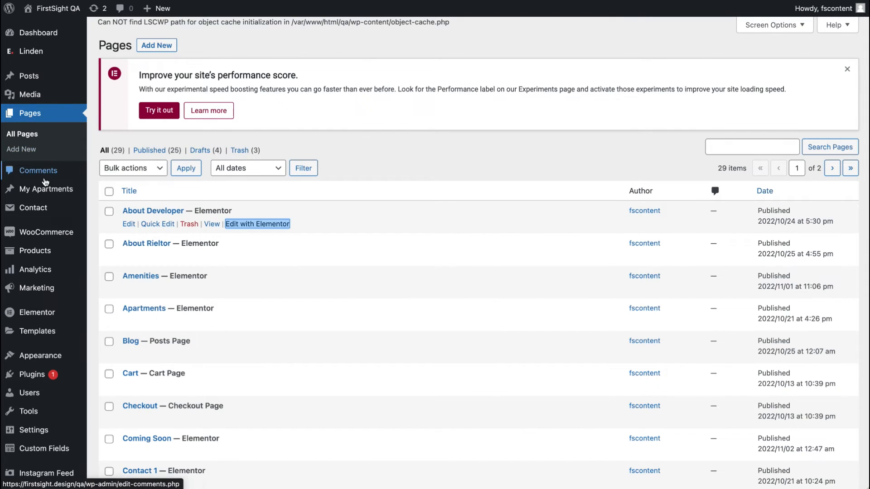
Step: Open the My Apartments list in the dashboard and scroll through it
right_click(57, 193)
left_click(82, 197)
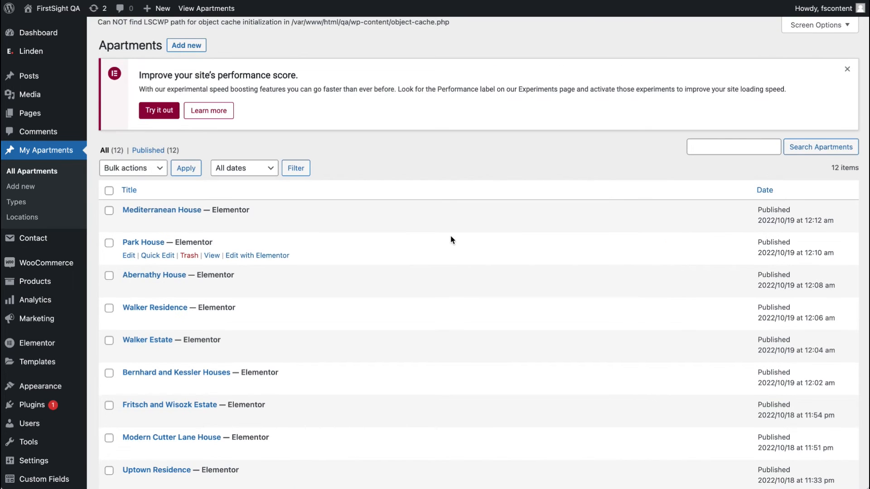
scroll(314, 231, "down", 3)
scroll(239, 343, "up", 5)
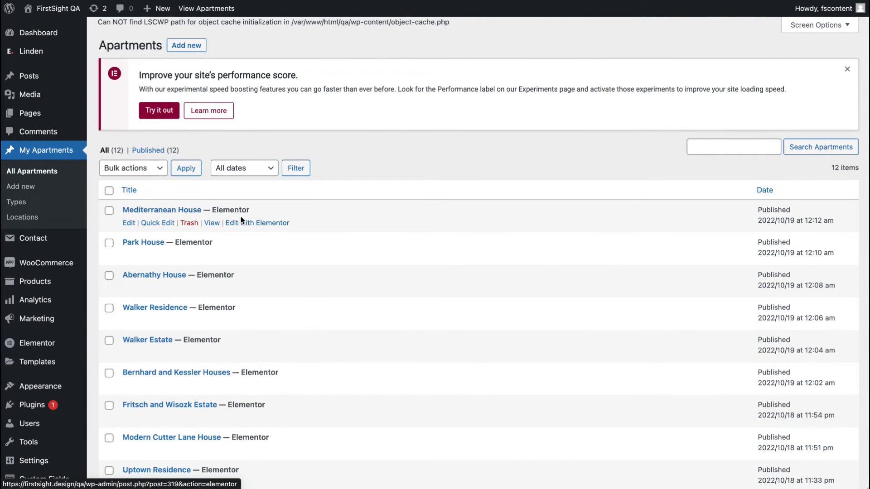
Step: Open the Mediterranean House apartment in Elementor and scroll through its sections down to the Instagram feed
right_click(256, 222)
left_click(279, 227)
left_click(555, 1)
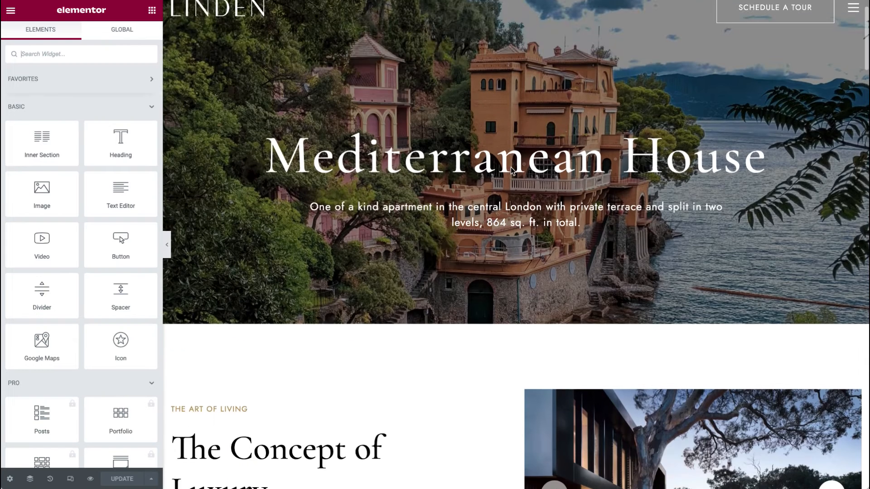
scroll(510, 167, "down", 7)
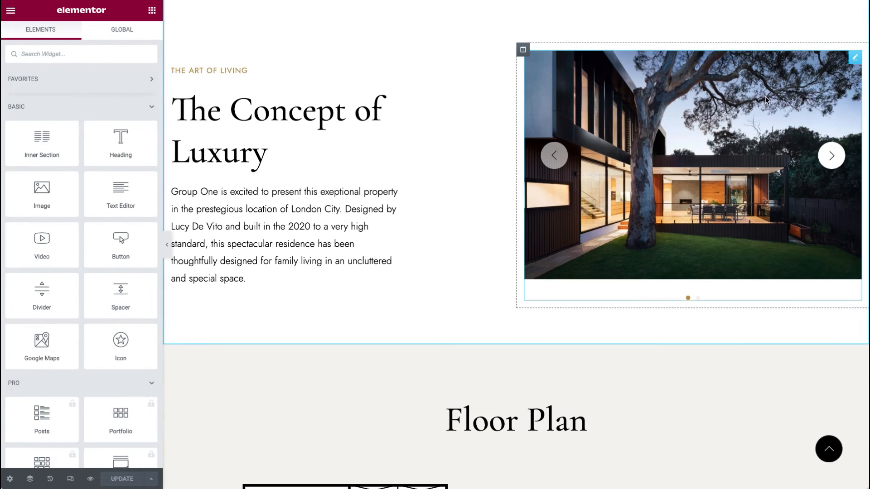
left_click(855, 59)
scroll(667, 225, "down", 15)
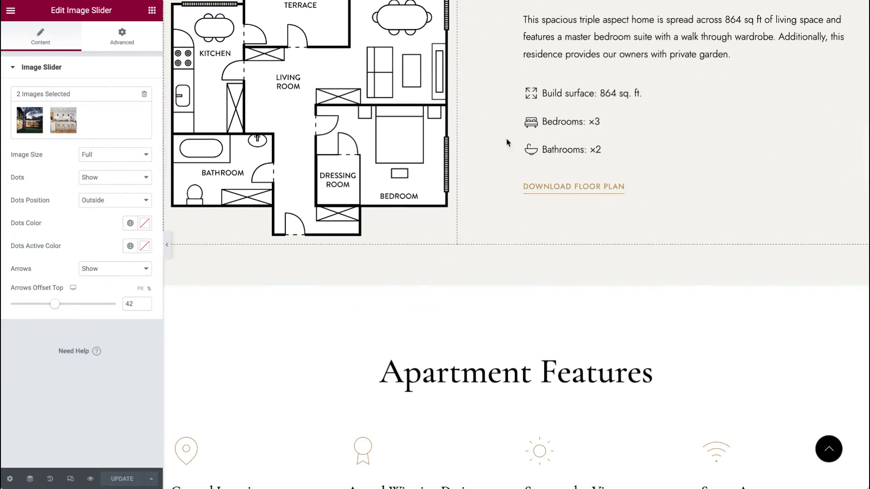
scroll(456, 389, "down", 20)
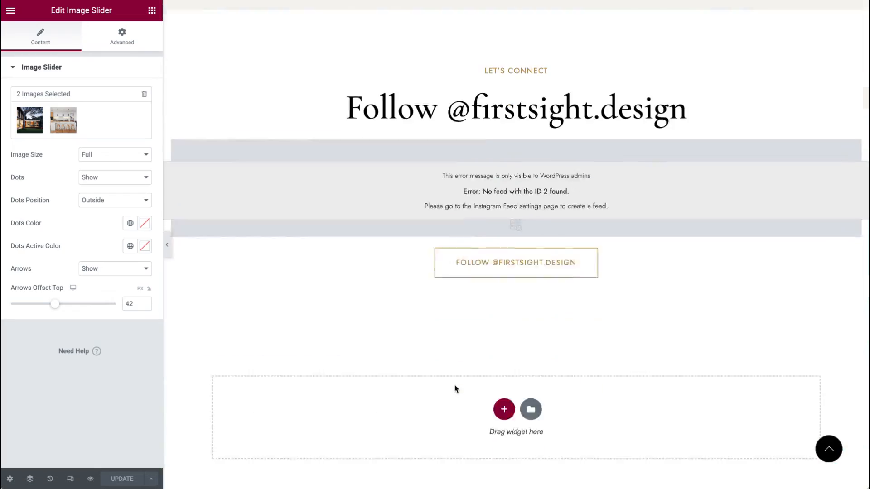
scroll(455, 388, "up", 20)
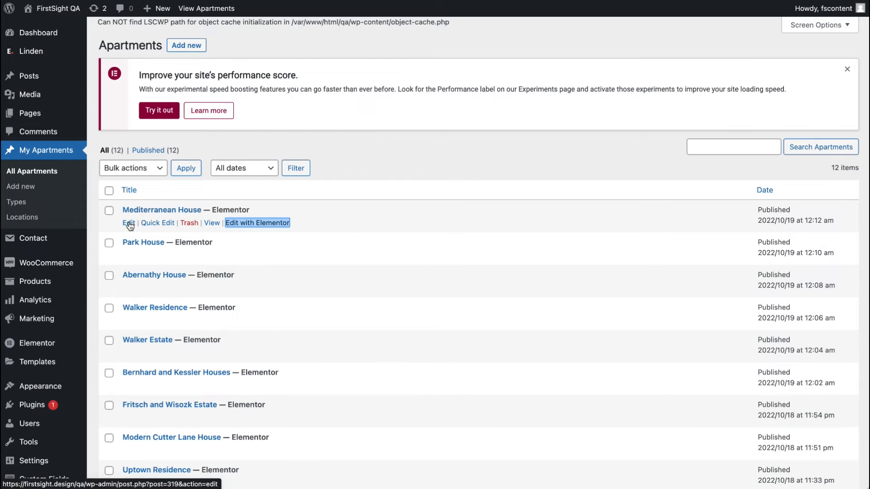
Step: Open Mediterranean House in the WordPress editor and review its apartment fields, Types and Locations panels
right_click(130, 225)
left_click(145, 228)
key("ctrl+Tab")
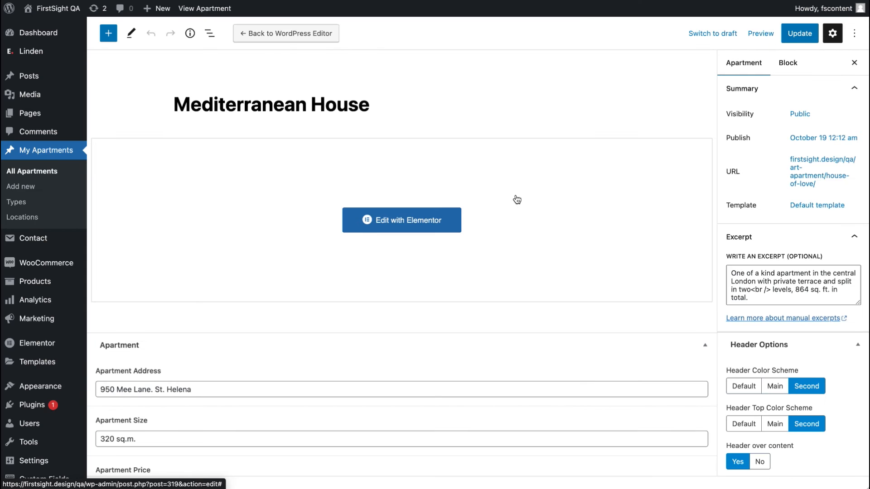
scroll(517, 200, "down", 3)
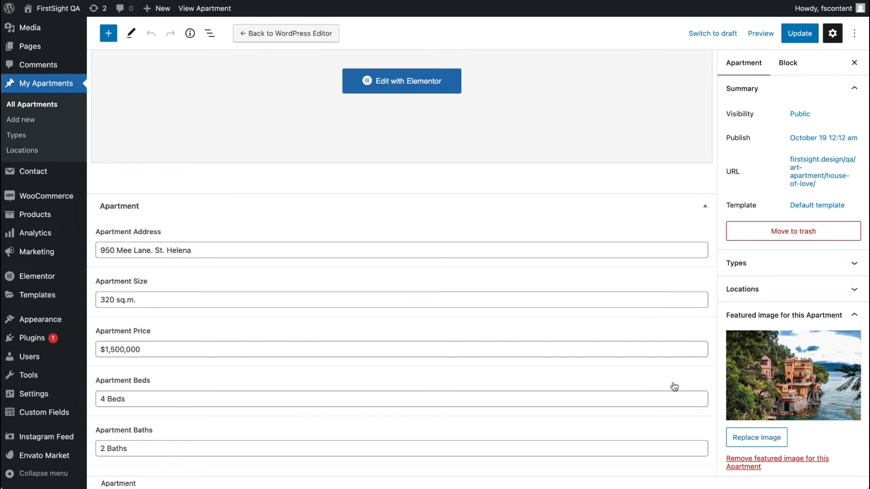
left_click(795, 295)
left_click(780, 264)
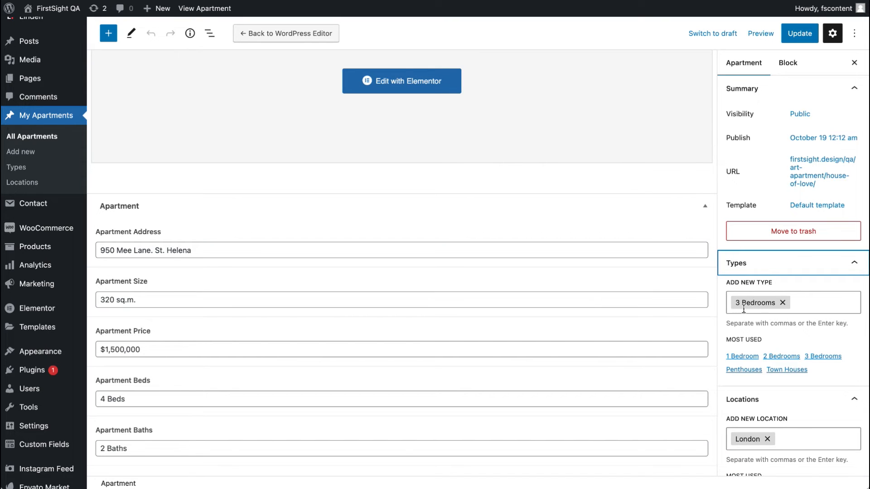
scroll(741, 334, "down", 7)
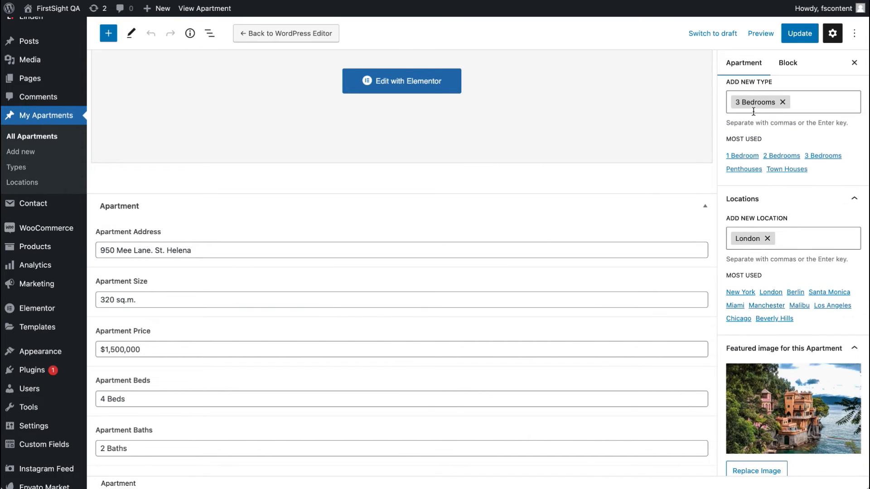
scroll(742, 225, "down", 8)
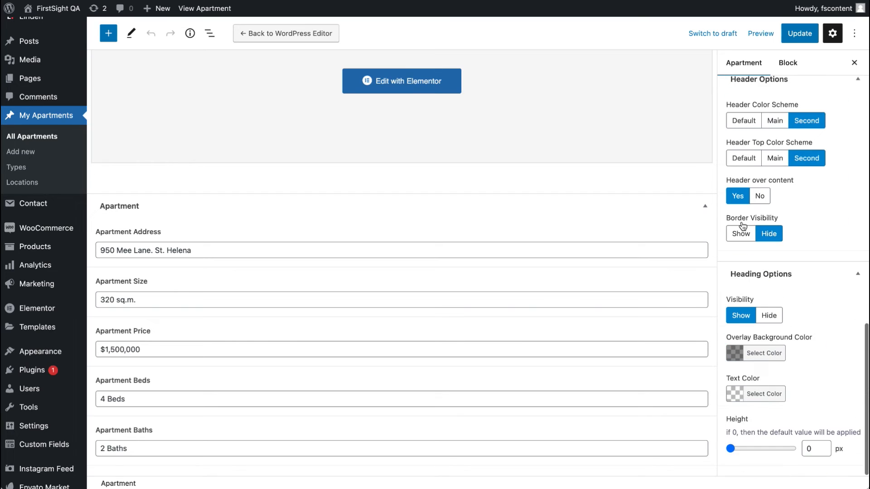
scroll(742, 225, "up", 15)
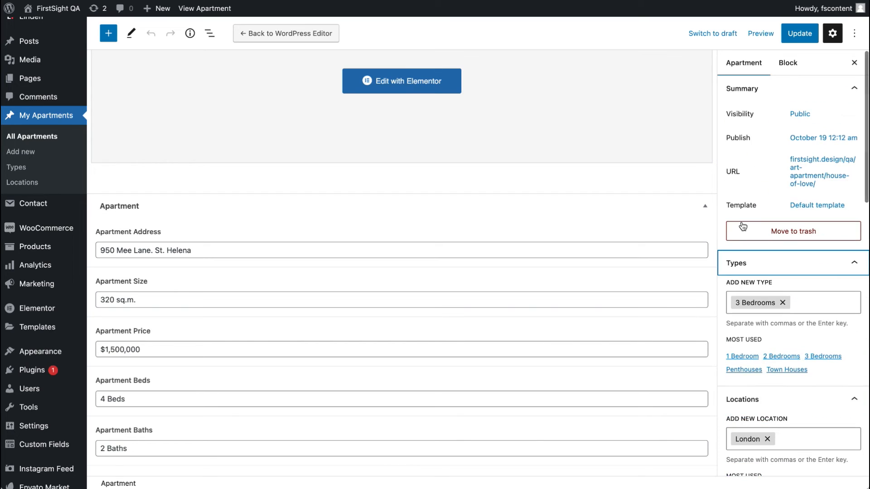
scroll(557, 232, "up", 3)
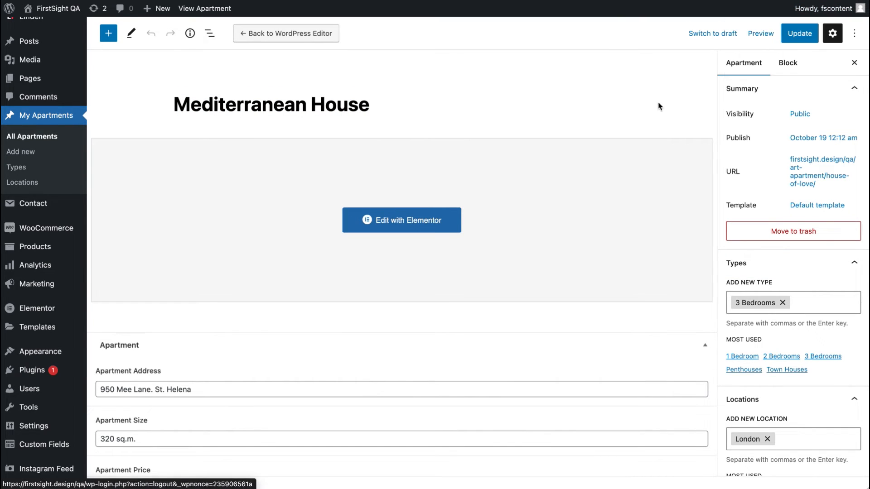
Step: Update the Mediterranean House apartment and return to the Apartments list
left_click(799, 33)
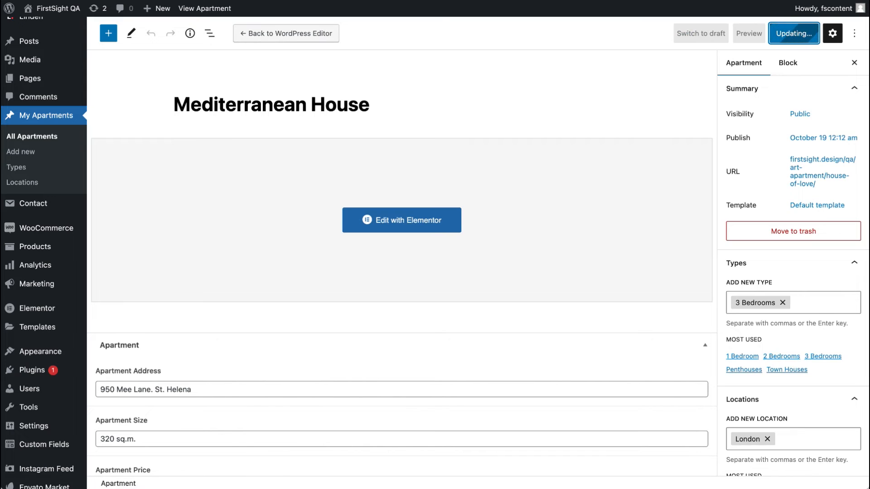
key("alt+Left")
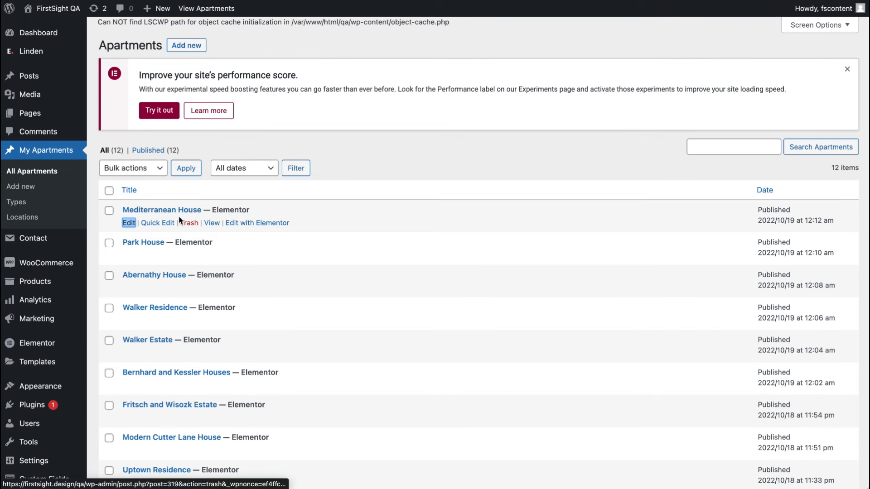
Step: Return to the Elementor editor tab and inspect the Client Testimonials slider's items and title
key("ctrl+Tab")
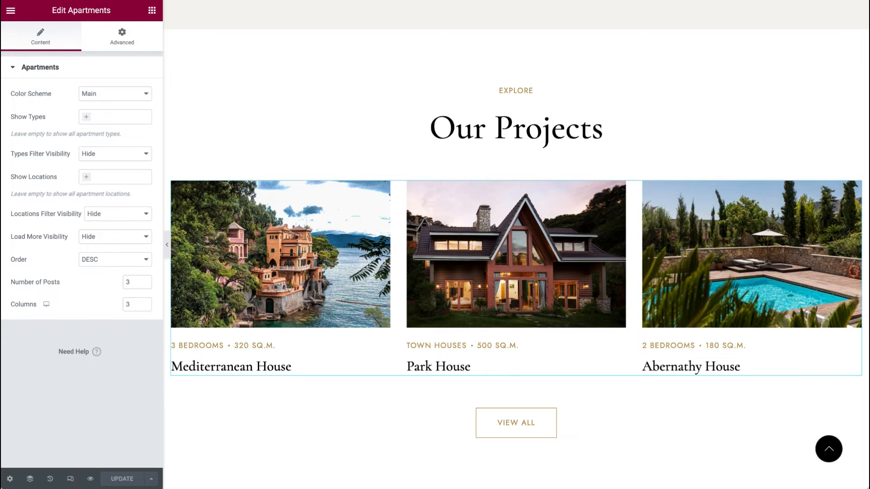
scroll(306, 278, "down", 1)
scroll(306, 279, "down", 10)
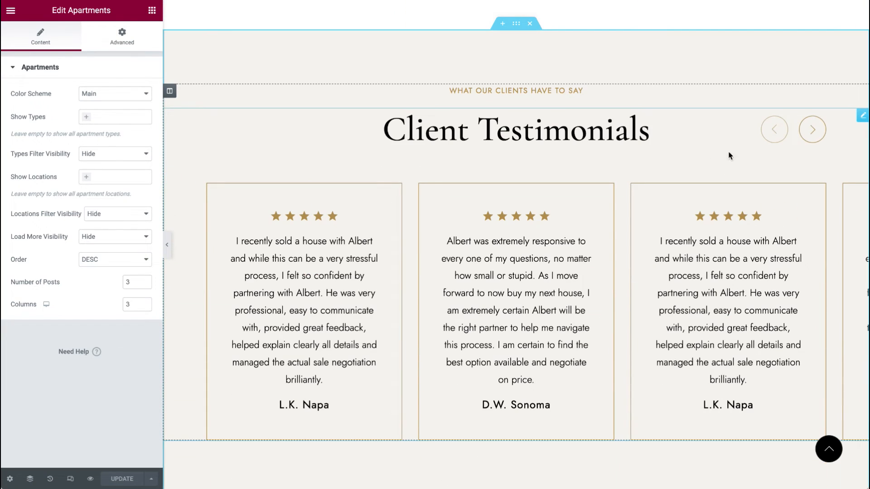
left_click(634, 226)
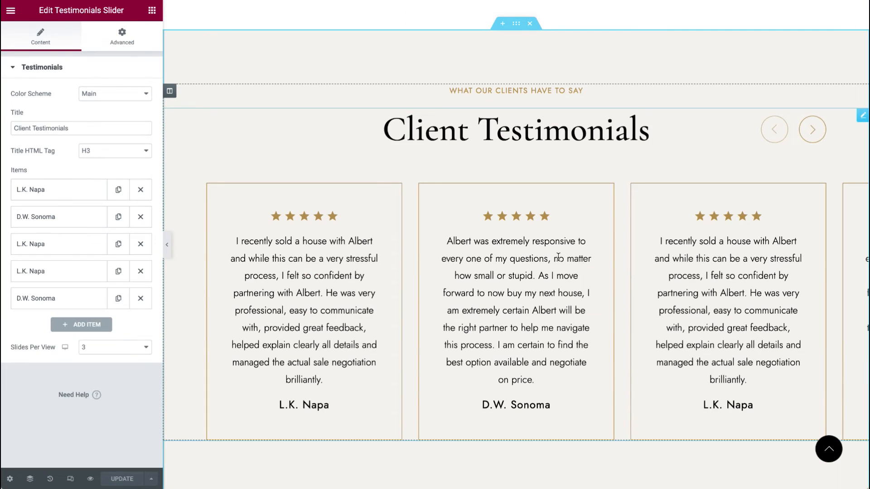
scroll(278, 270, "down", 1)
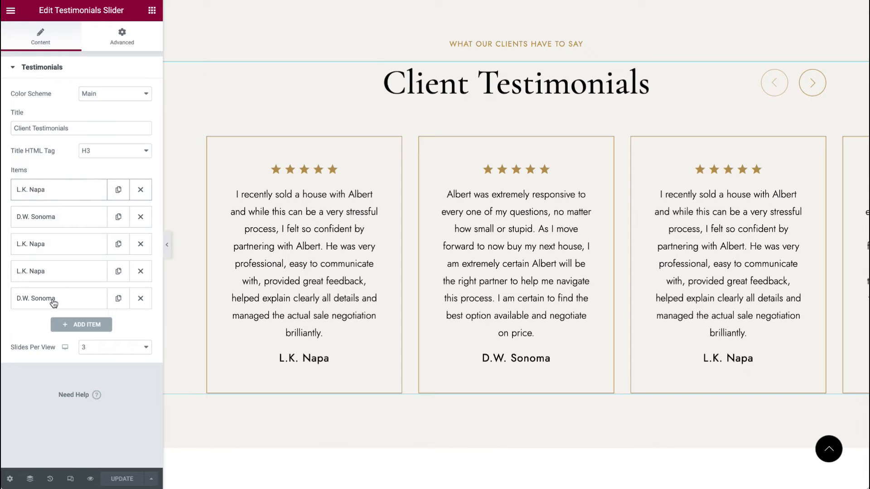
left_click(62, 191)
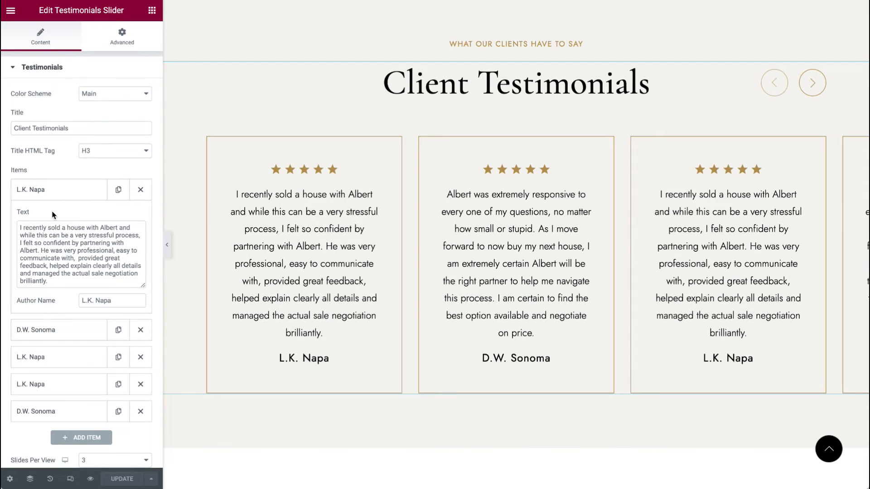
left_click(58, 190)
left_click(68, 128)
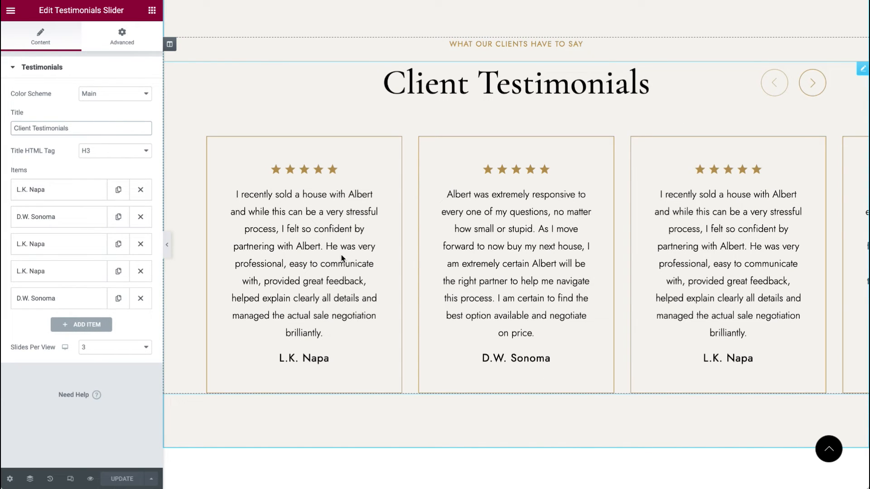
scroll(517, 78, "down", 10)
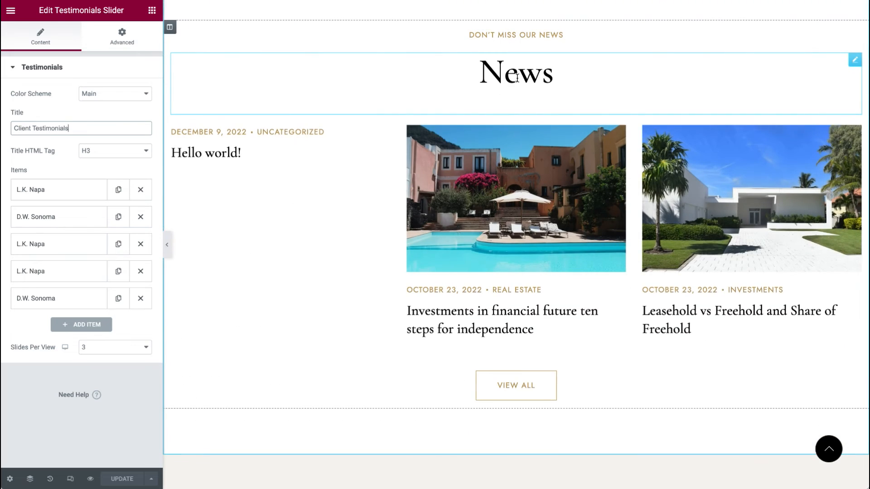
Step: Select the News heading in Elementor and review the news posts grid beneath it
scroll(517, 78, "up", 1)
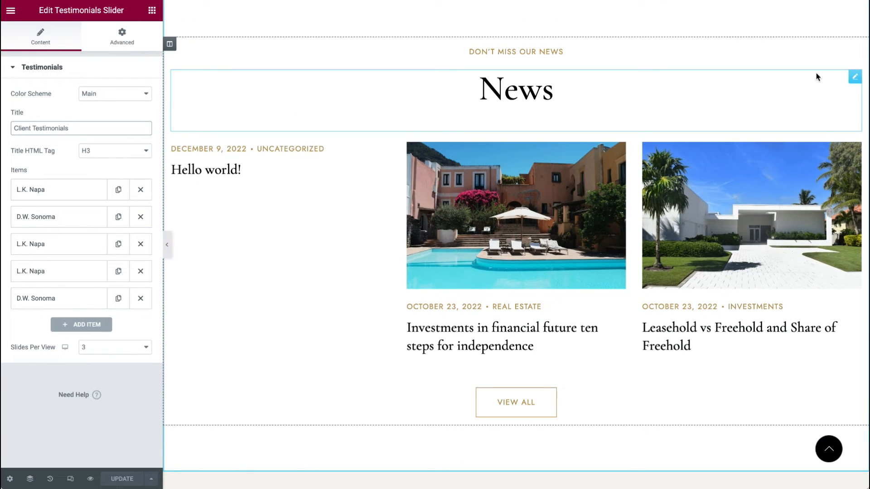
left_click(855, 78)
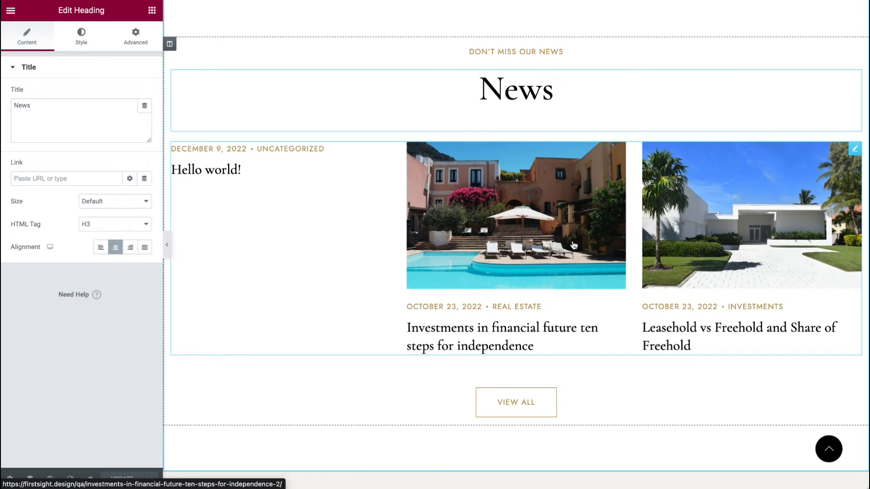
scroll(548, 148, "down", 3)
scroll(547, 148, "up", 1)
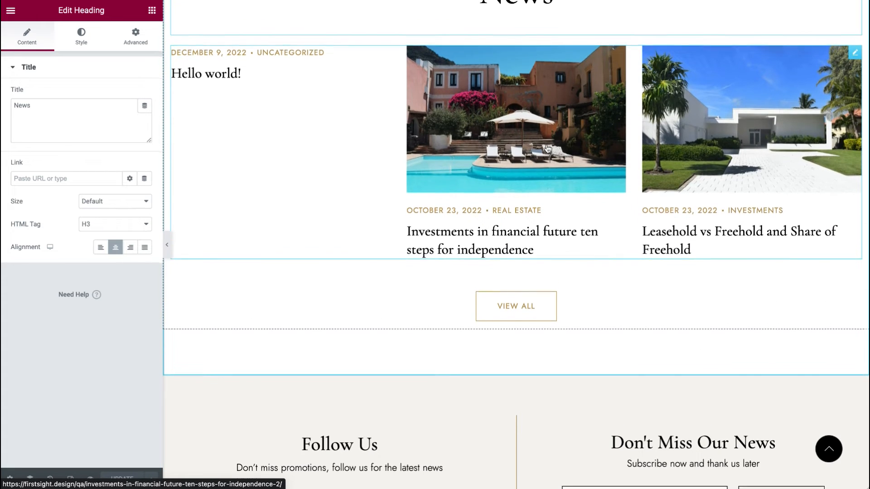
scroll(547, 148, "up", 1)
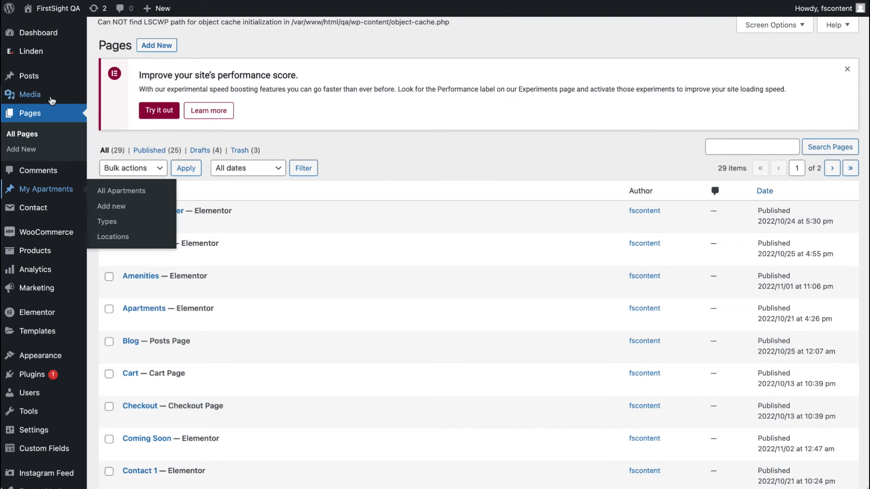
Step: Open the Posts list and move the Hello world post to the Trash
mouse_move(52, 100)
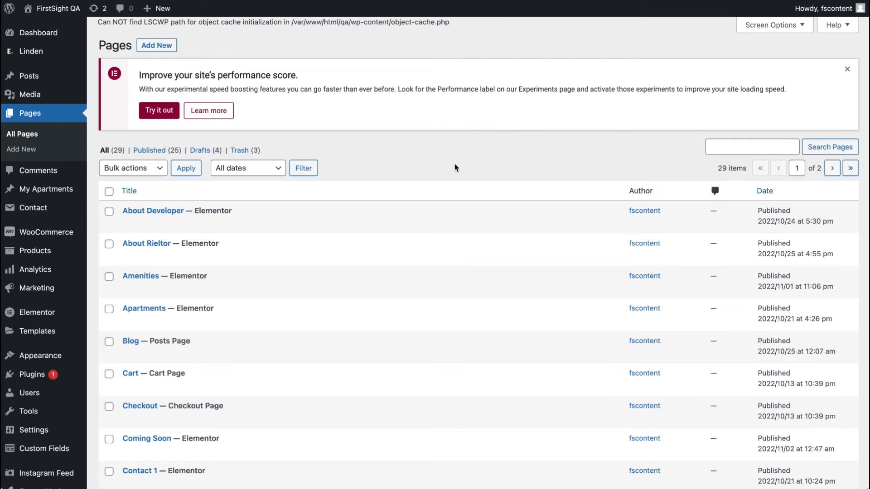
mouse_move(42, 258)
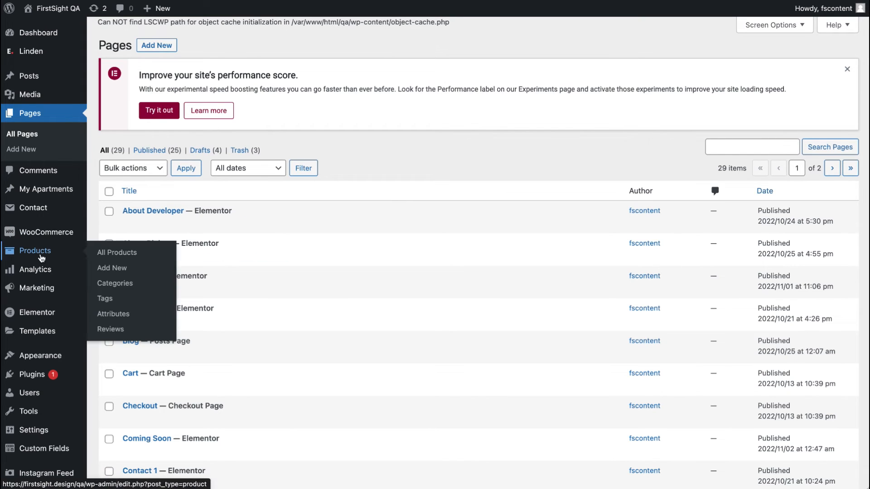
left_click(39, 77)
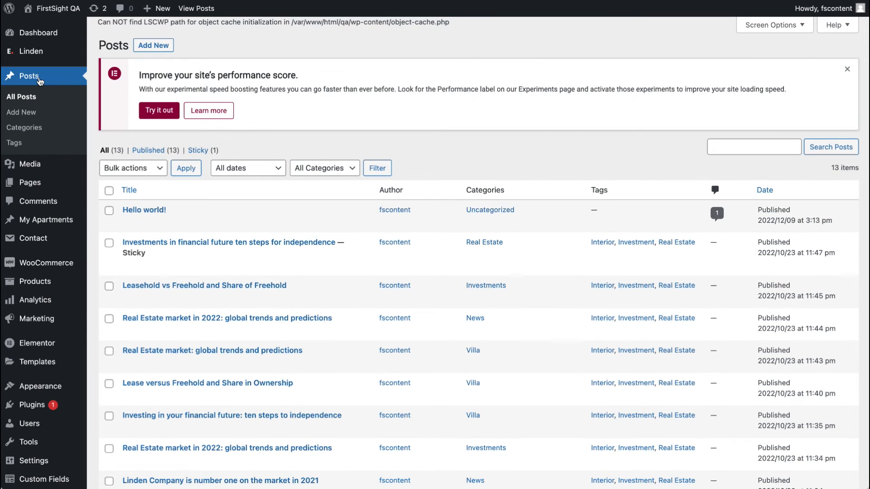
scroll(190, 190, "down", 3)
scroll(197, 203, "down", 2)
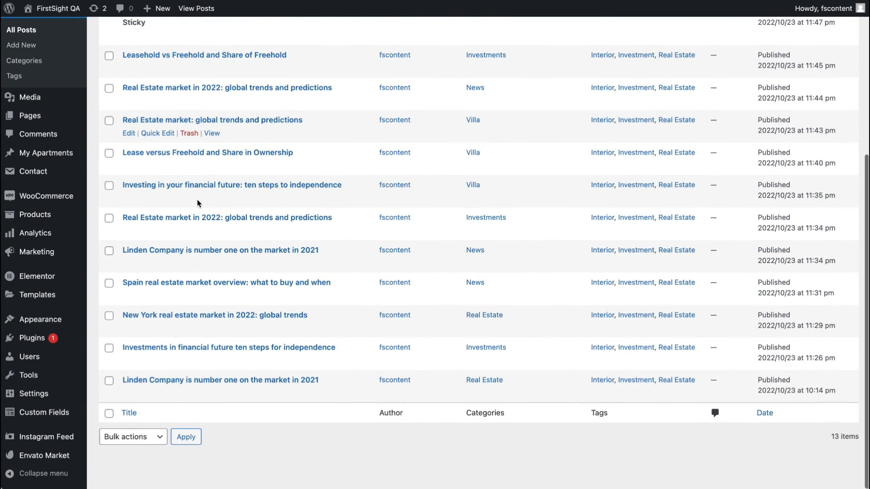
scroll(198, 204, "up", 5)
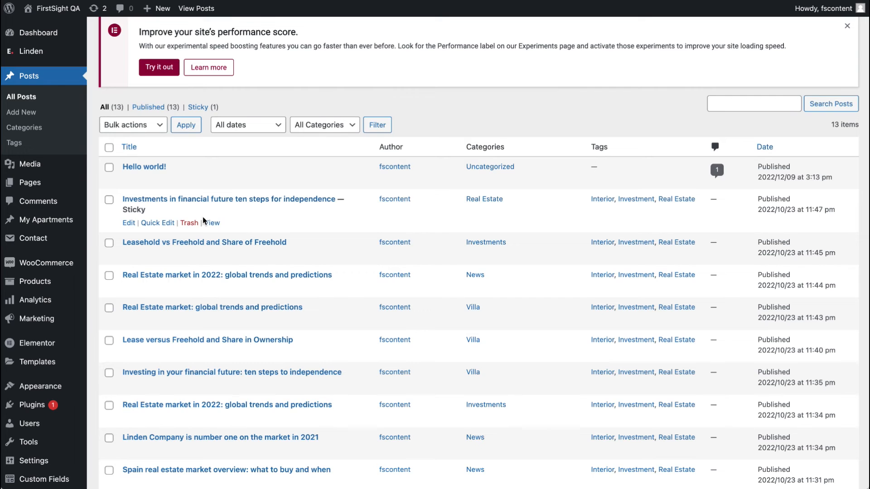
scroll(202, 217, "down", 2)
scroll(203, 217, "up", 3)
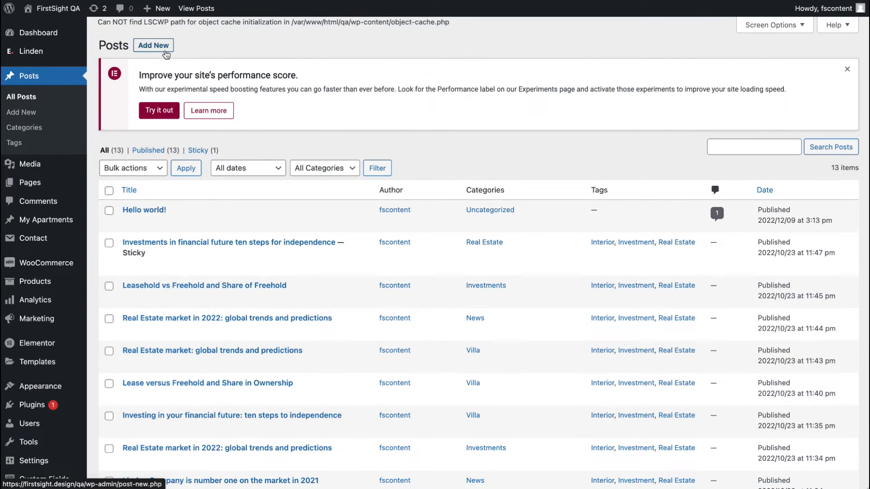
scroll(200, 248, "down", 1)
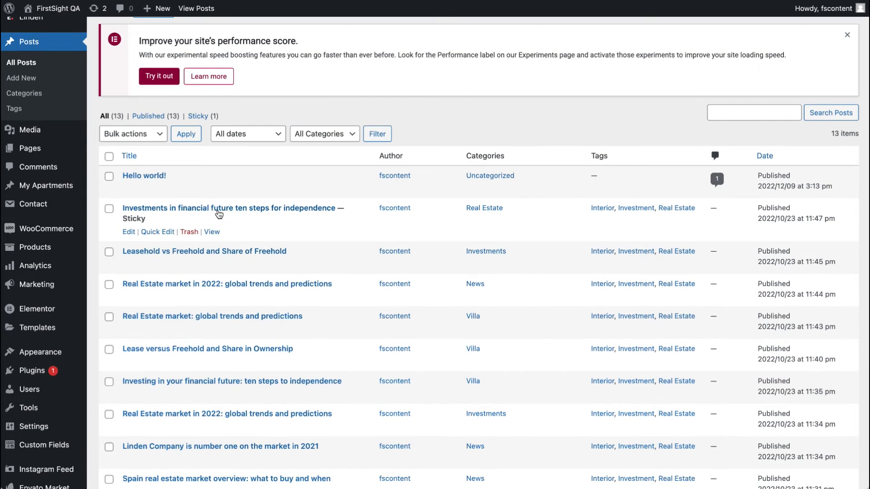
left_click(112, 179)
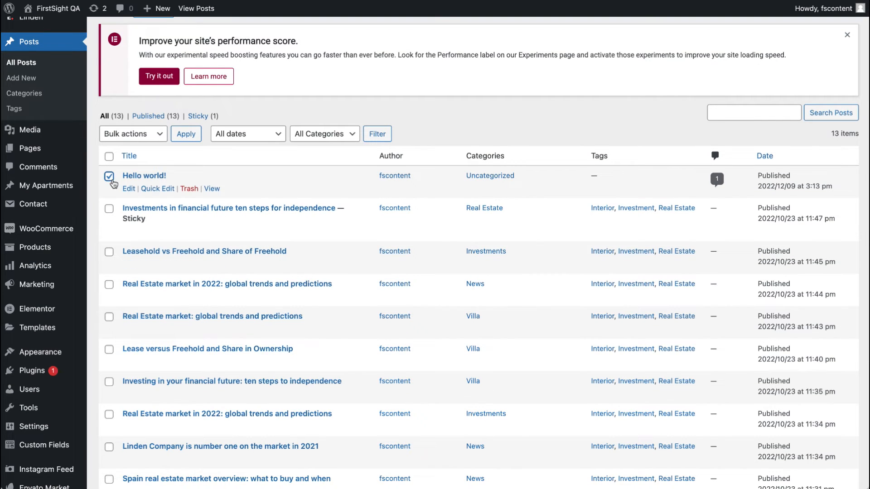
left_click(190, 189)
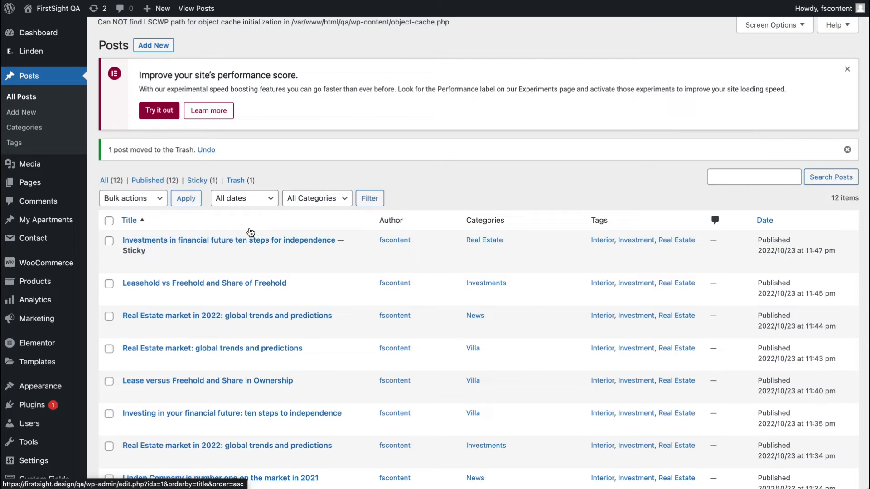
Step: Open the Leasehold vs Freehold and Share of Freehold post's editor in a new tab
scroll(249, 228, "down", 3)
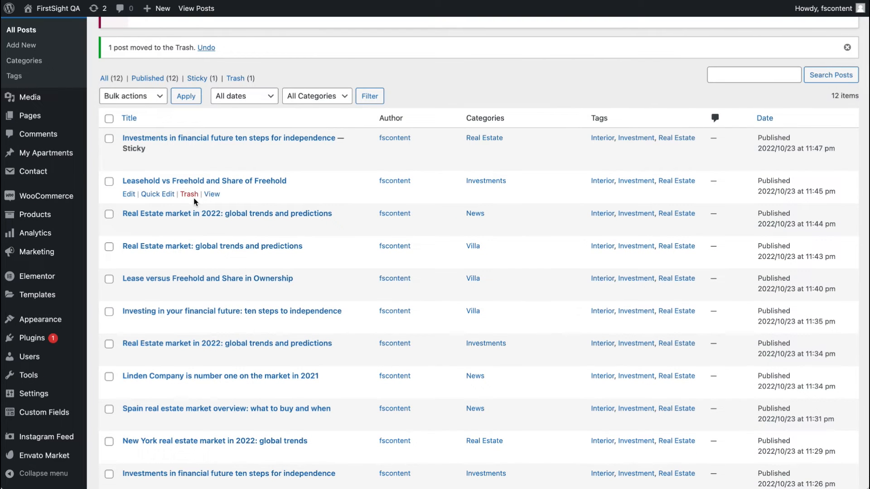
right_click(128, 194)
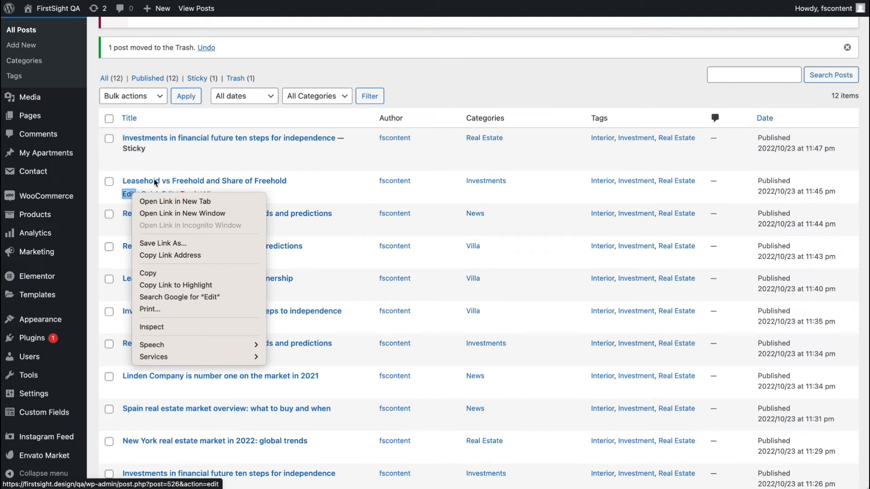
left_click(149, 201)
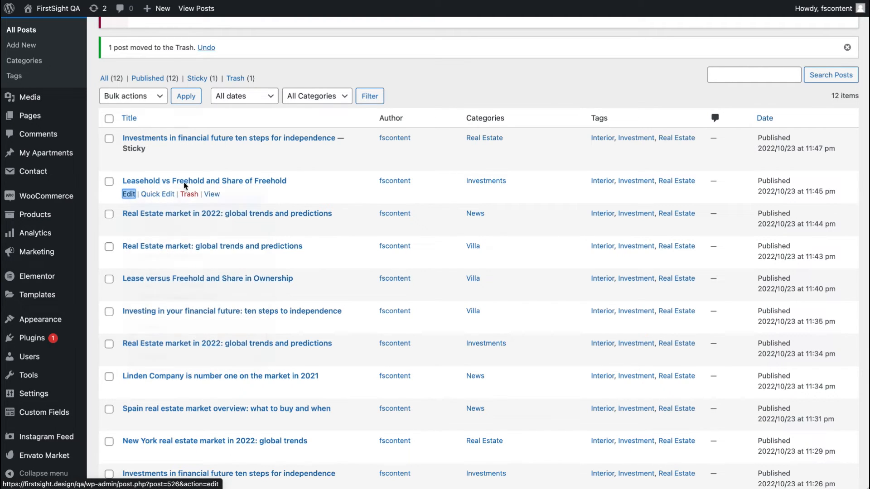
key("ctrl+Tab")
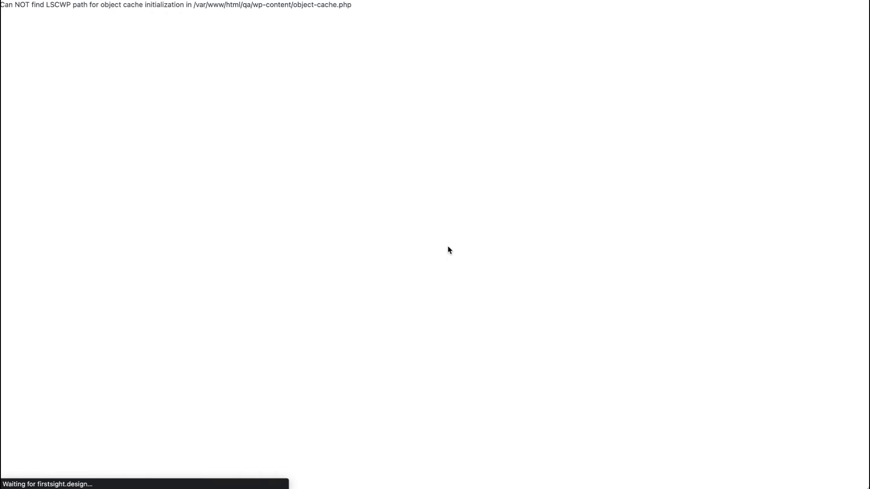
Step: Review the post's content and its format, categories, tags, featured image and excerpt settings
scroll(448, 246, "down", 10)
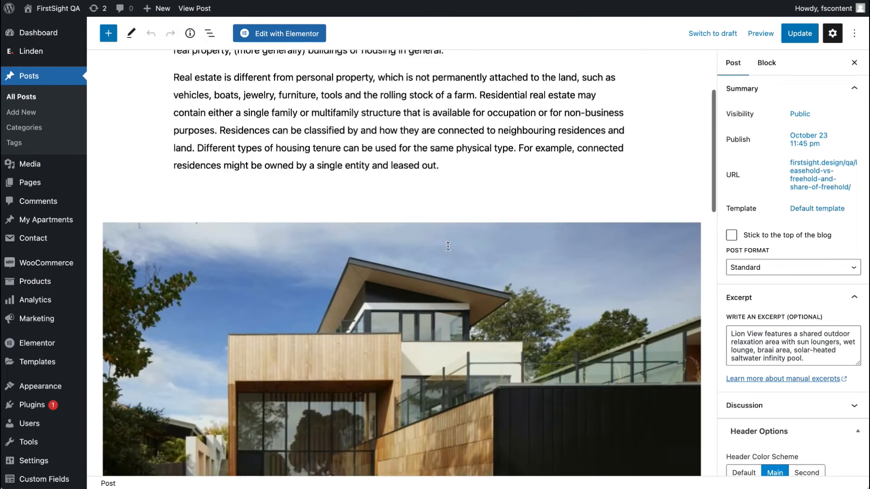
scroll(448, 246, "down", 5)
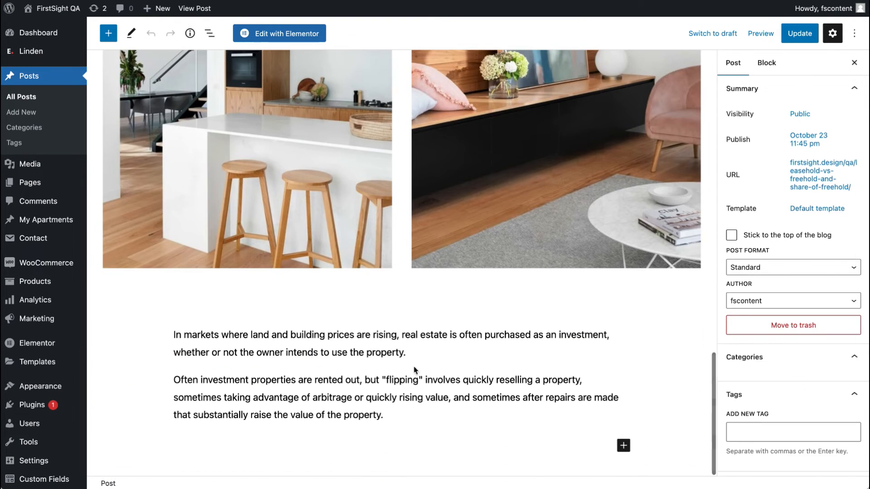
left_click(411, 389)
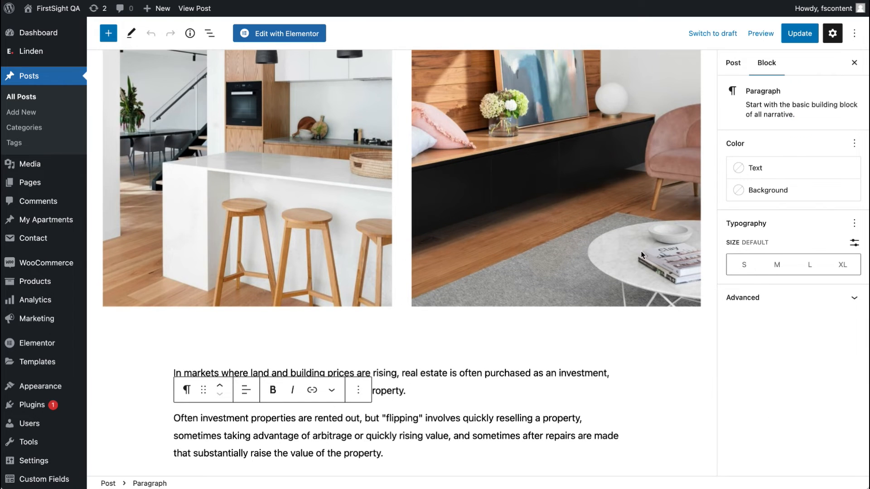
scroll(656, 219, "up", 5)
scroll(648, 135, "up", 8)
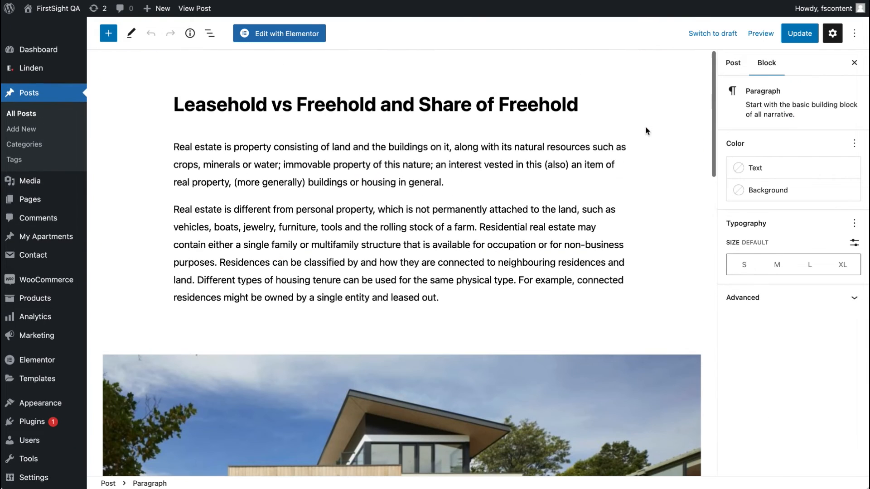
left_click(646, 130)
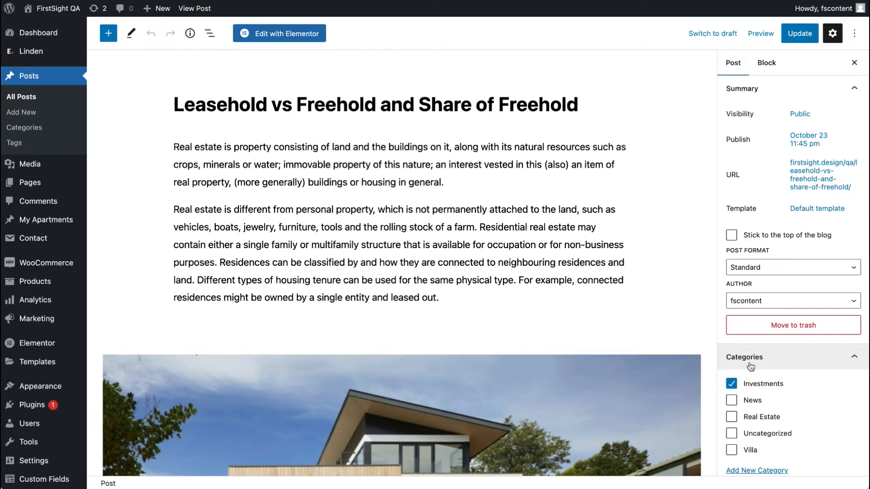
scroll(769, 293, "down", 1)
left_click(780, 243)
left_click(780, 243)
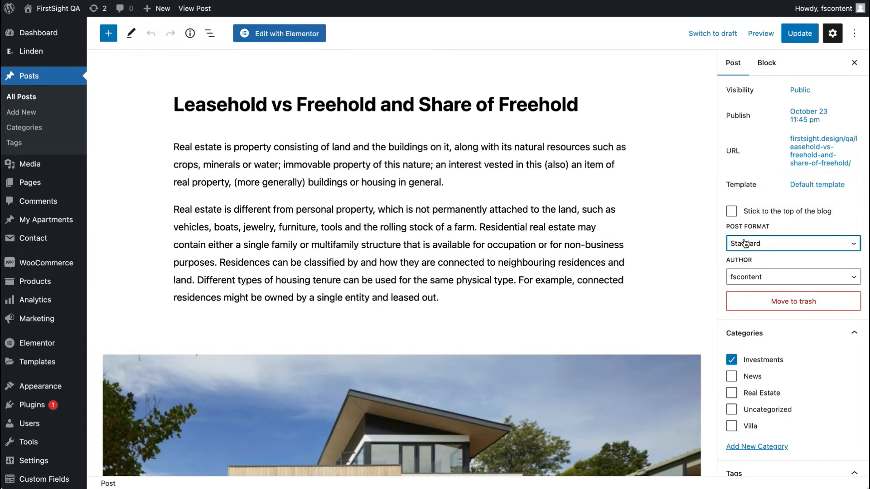
scroll(765, 281, "down", 4)
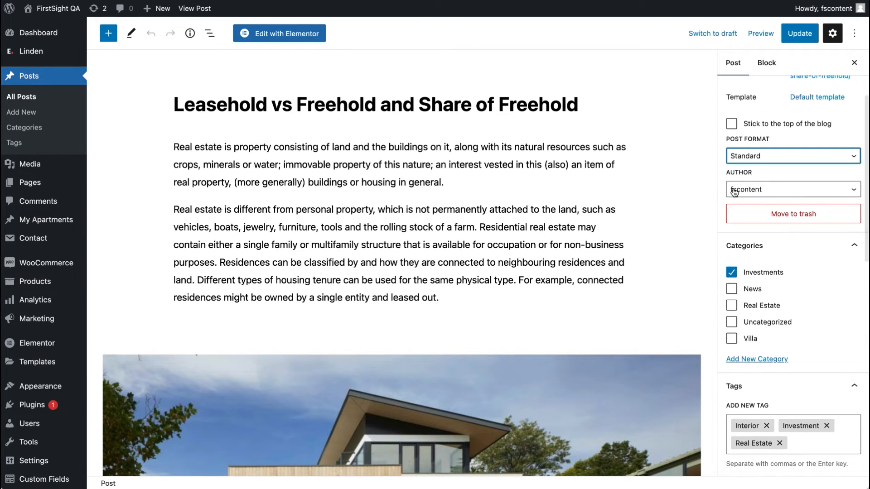
scroll(755, 351, "down", 15)
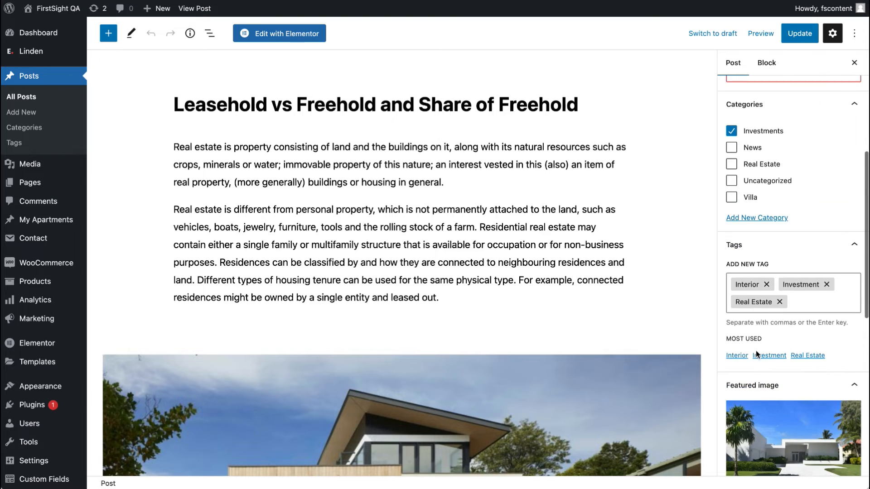
scroll(753, 346, "down", 1)
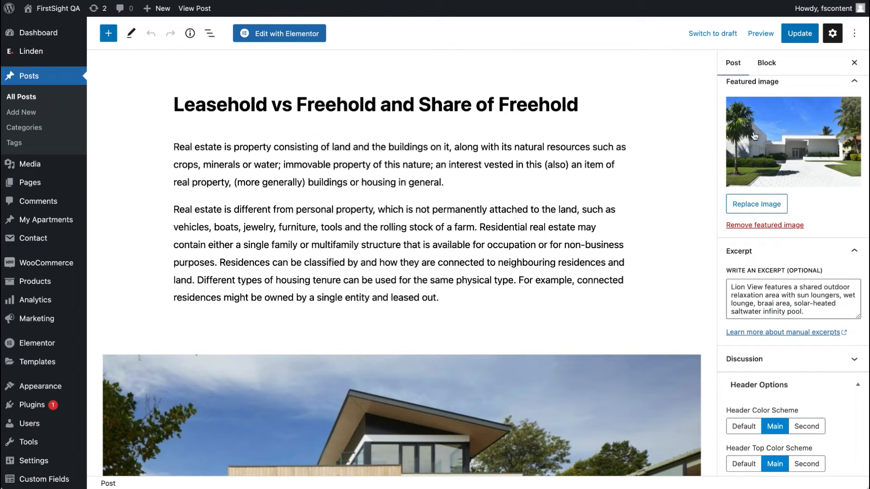
scroll(766, 152, "down", 4)
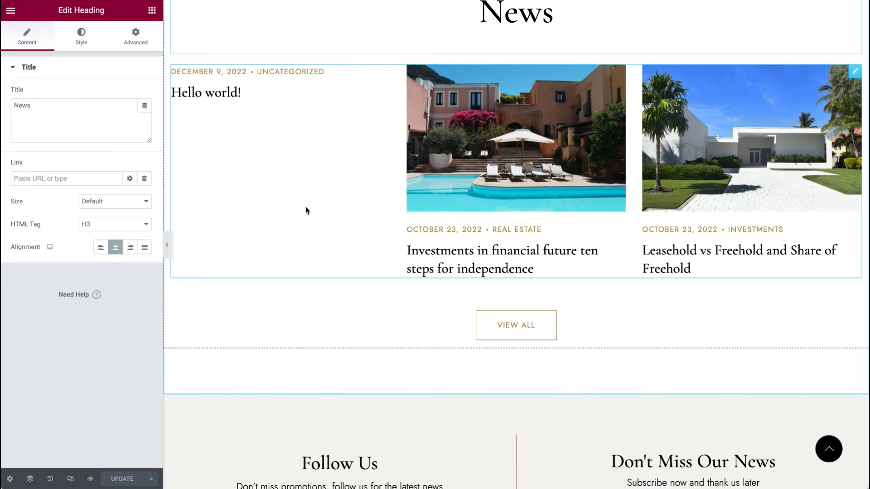
Step: Inspect the footer subscribe form's Contact Form 7 widget settings and the Instagram section below
scroll(363, 363, "down", 5)
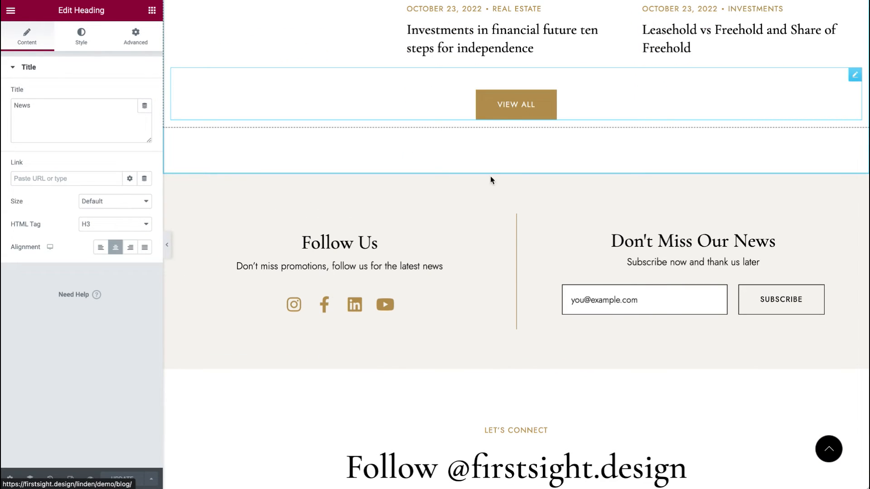
left_click(817, 278)
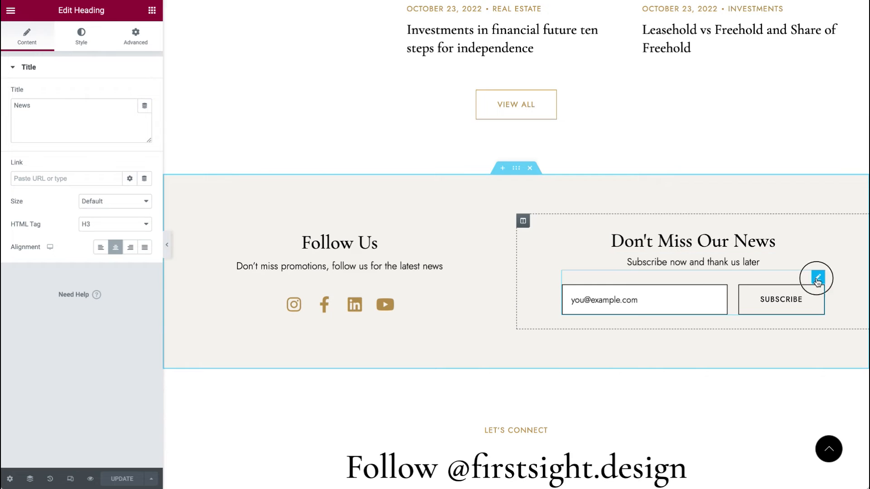
scroll(817, 281, "down", 4)
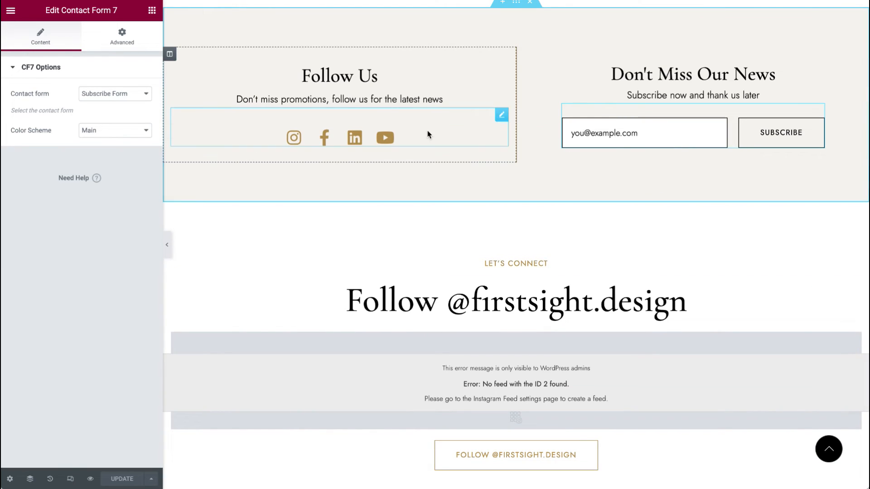
scroll(471, 278, "down", 8)
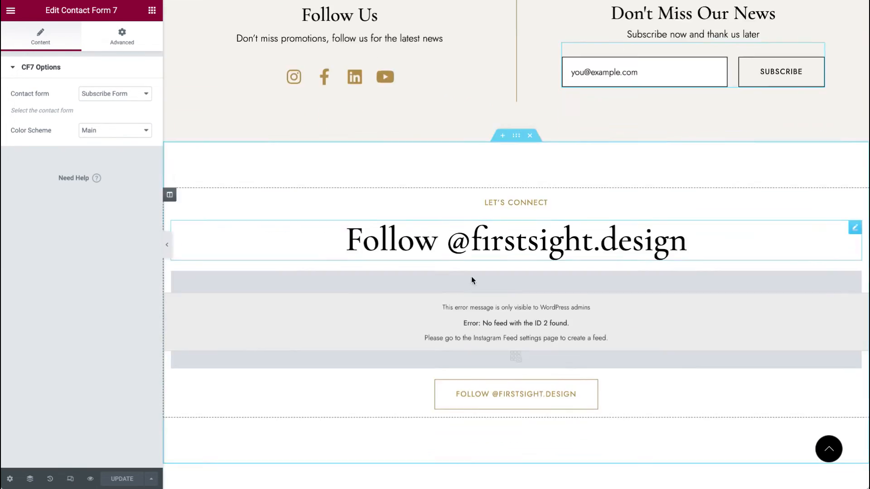
scroll(471, 278, "up", 6)
Step: Set the Instagram Feed widget's shortcode to [instagram-feed feed=1] and update the page
left_click(858, 233)
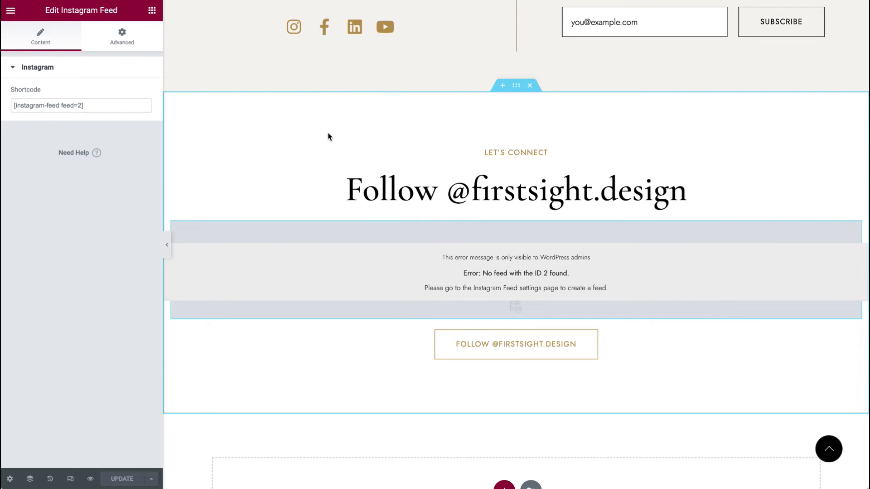
double_click(80, 105)
type("1")
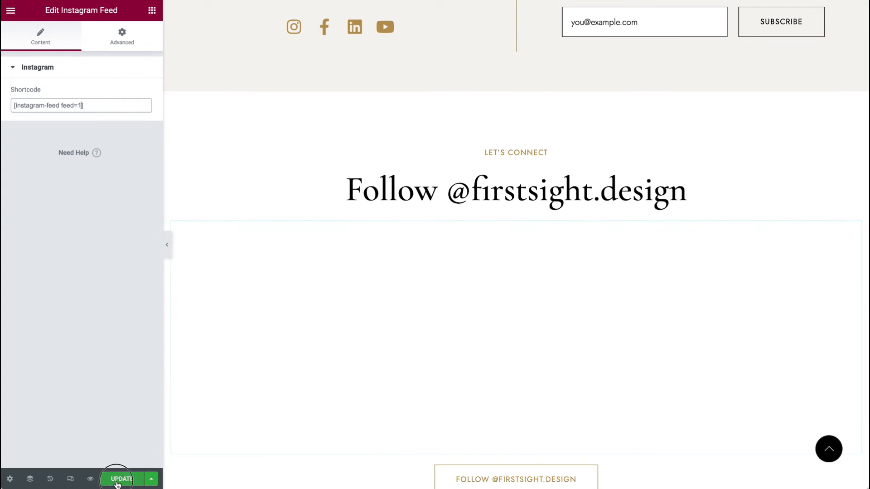
left_click(121, 478)
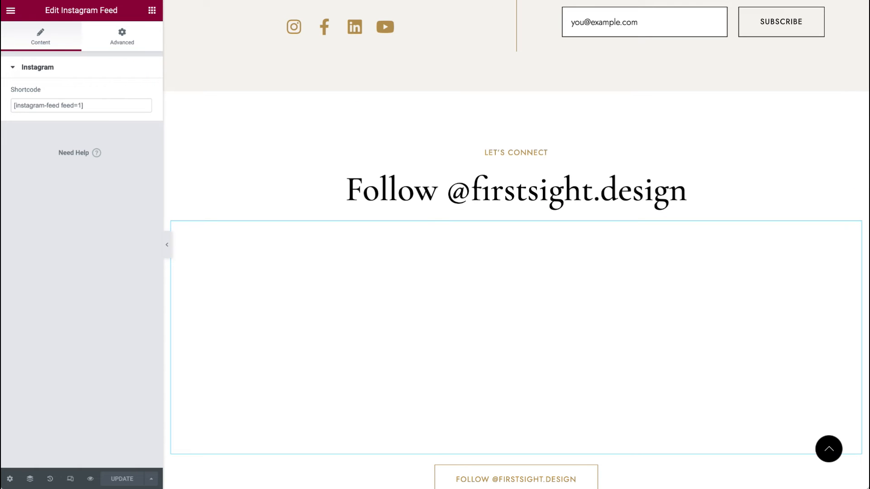
scroll(358, 132, "up", 15)
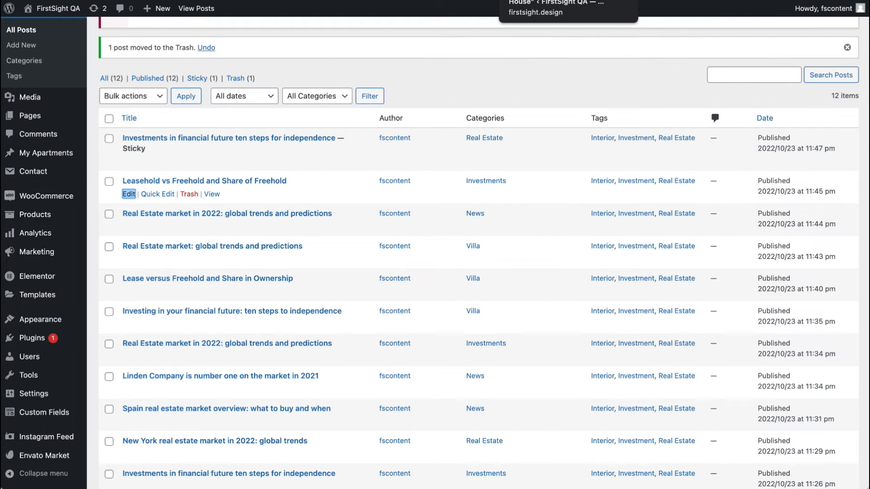
left_click(446, 1)
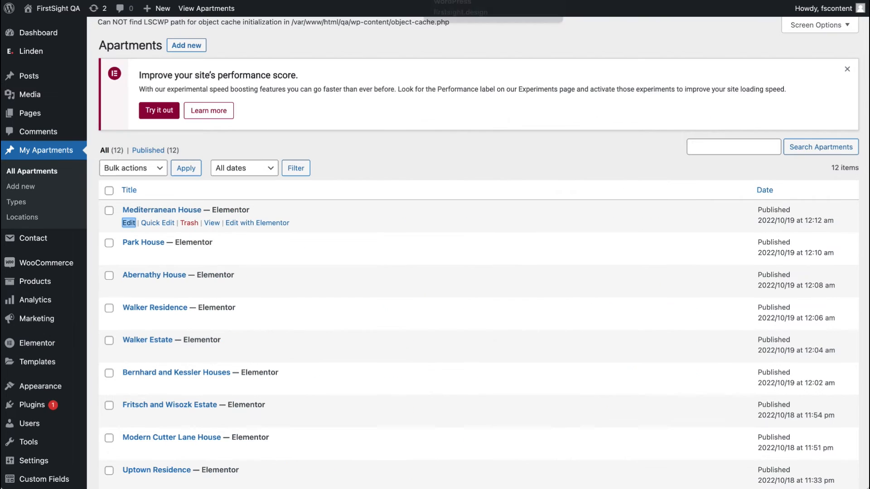
Step: Open the About Developer page's live view in a new tab and scroll through it
left_click(28, 117)
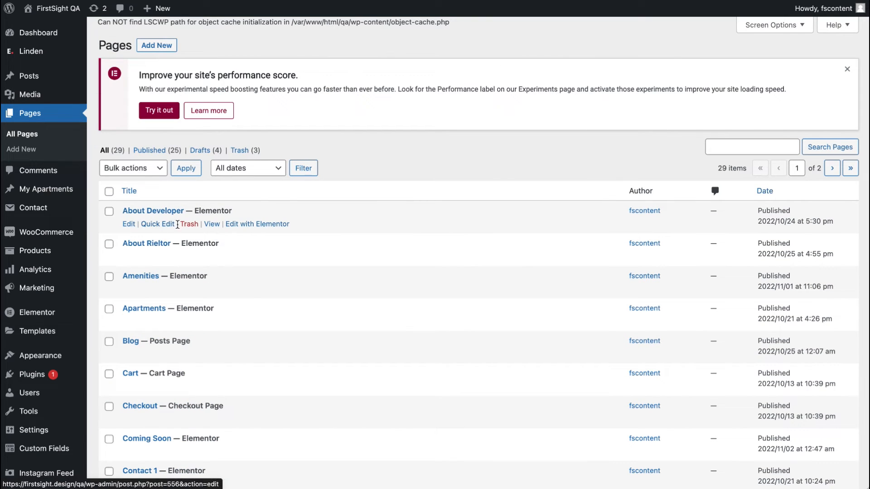
right_click(211, 224)
left_click(253, 232)
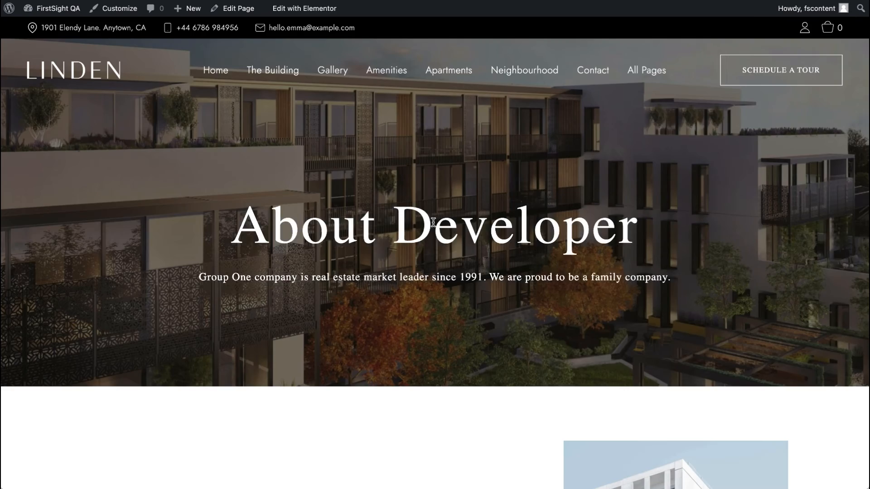
scroll(433, 225, "down", 15)
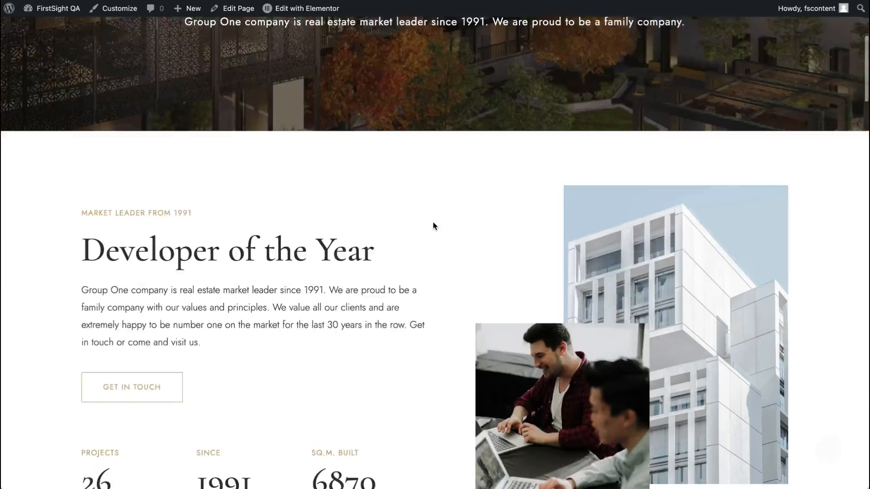
scroll(433, 226, "down", 20)
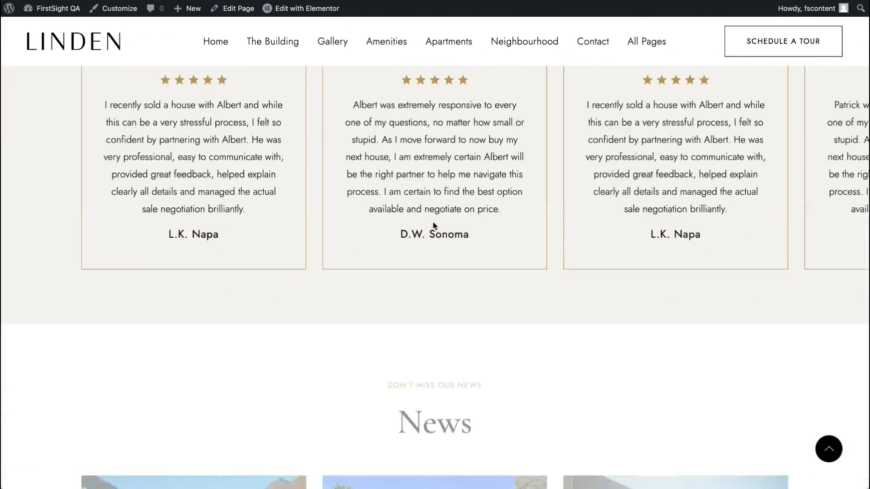
scroll(433, 226, "down", 10)
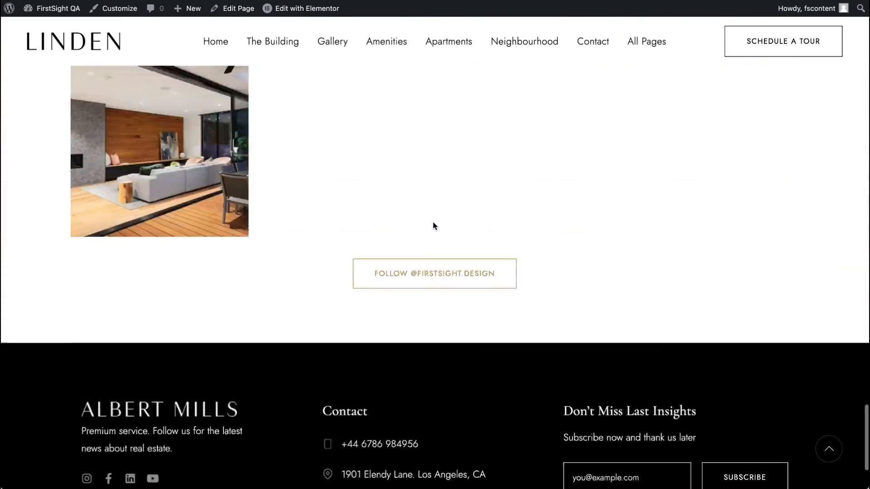
scroll(434, 225, "up", 15)
scroll(433, 222, "up", 15)
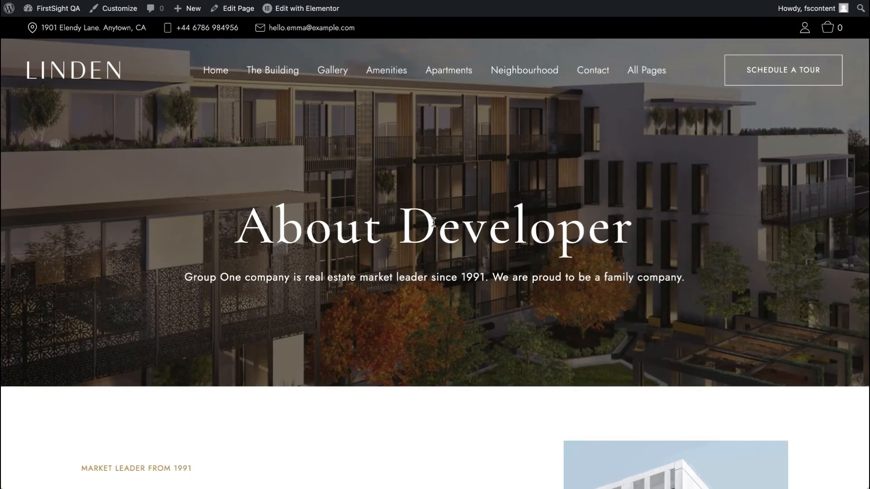
Step: Open the Gallery page and browse through its images in the lightbox
left_click(332, 70)
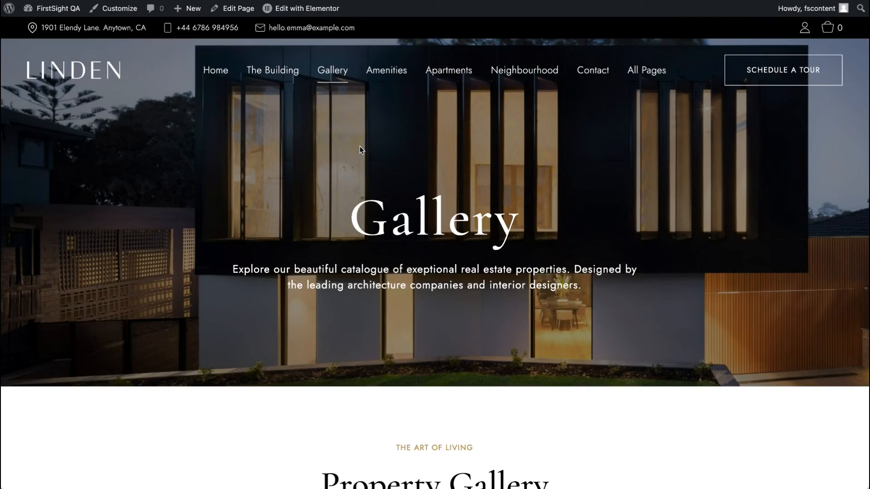
scroll(360, 150, "down", 5)
scroll(360, 150, "down", 5)
left_click(360, 153)
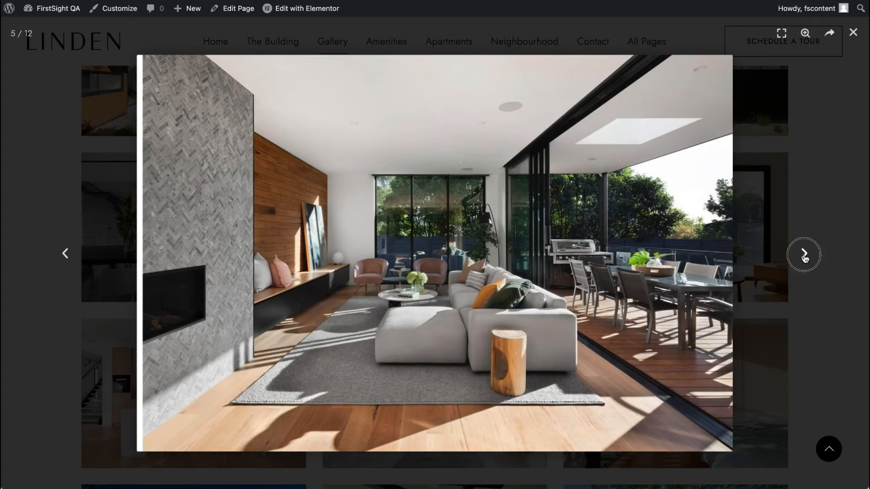
left_click(804, 254)
left_click(804, 254)
left_click(804, 254)
left_click(804, 254)
left_click(804, 255)
left_click(804, 254)
left_click(804, 254)
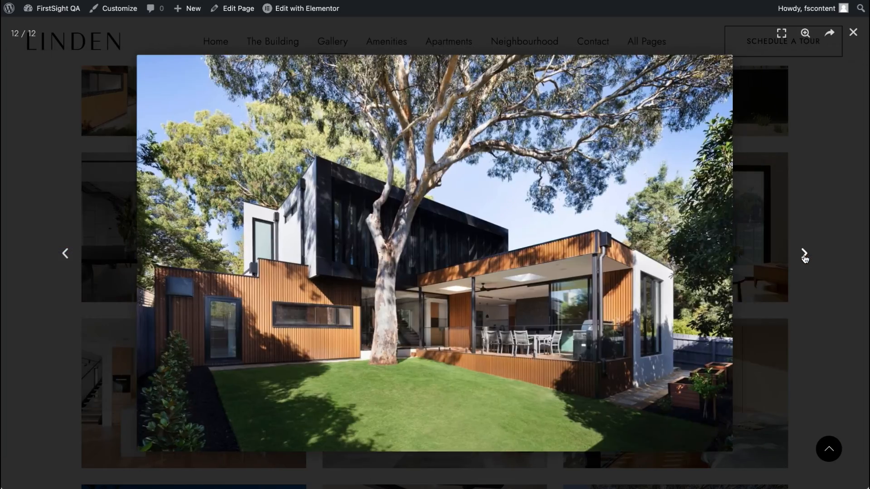
left_click(805, 254)
left_click(804, 254)
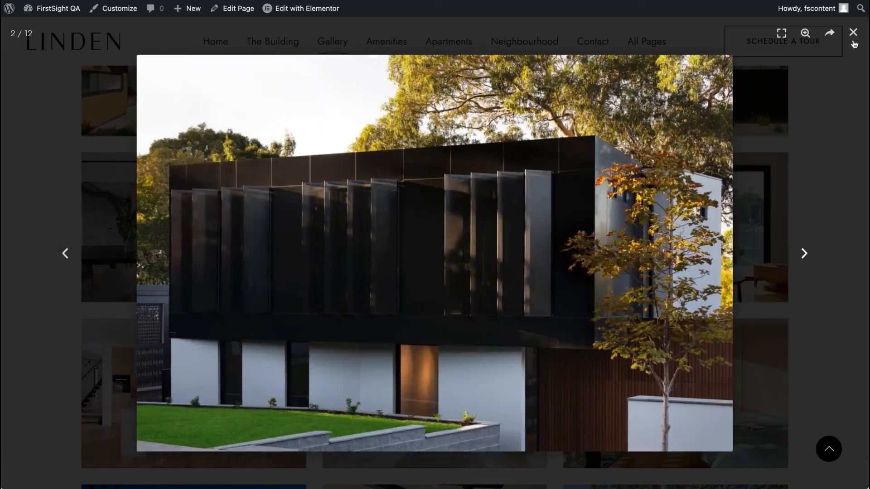
left_click(853, 34)
Step: Filter the Property Gallery by the Interior, Building Progress and All categories
scroll(520, 320, "up", 7)
scroll(445, 408, "down", 5)
scroll(446, 408, "down", 10)
scroll(445, 407, "up", 20)
scroll(390, 458, "down", 3)
left_click(372, 425)
scroll(376, 425, "down", 4)
left_click(431, 249)
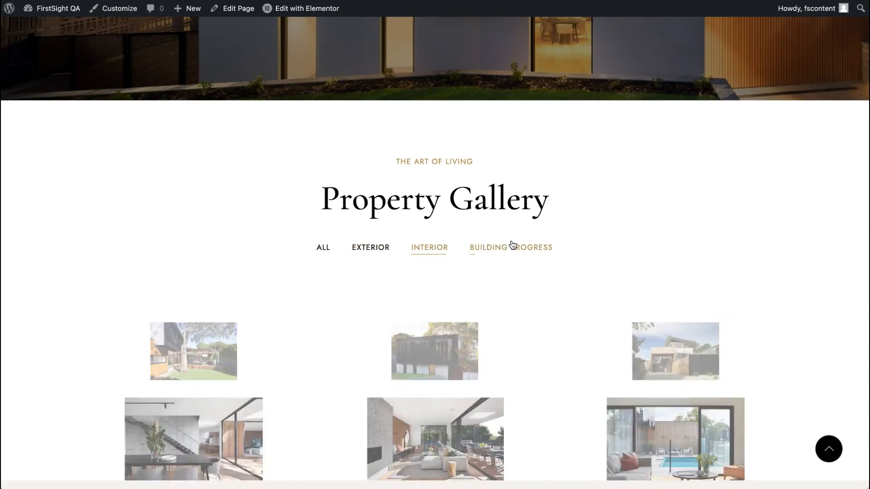
left_click(512, 245)
left_click(323, 249)
scroll(322, 252, "up", 6)
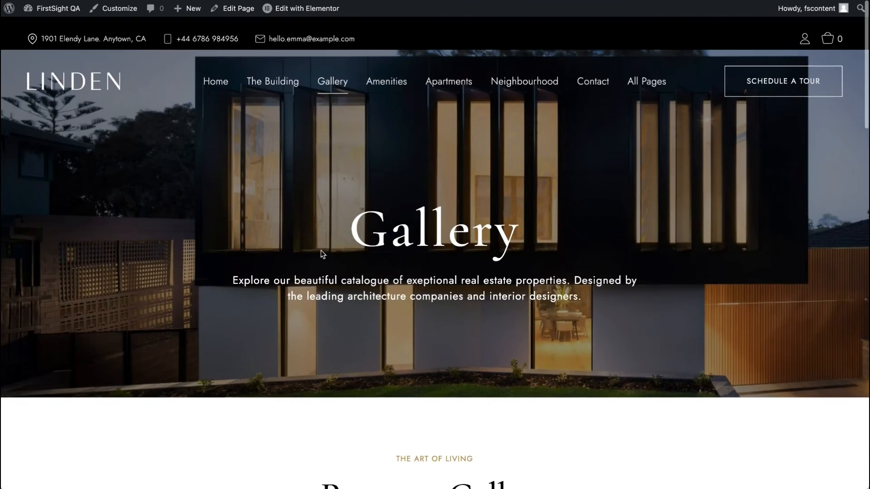
Step: Open the Gallery page in Elementor and review the Property Gallery widget's galleries and settings
right_click(316, 13)
key("Escape")
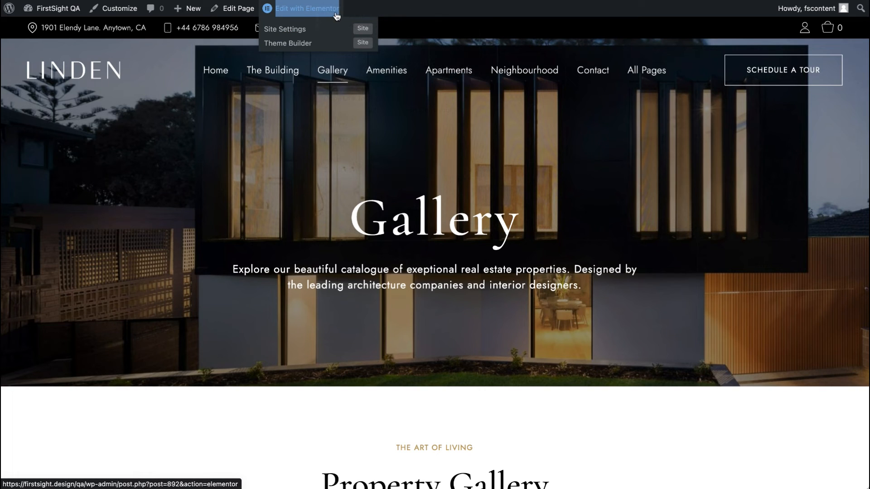
left_click(312, 9)
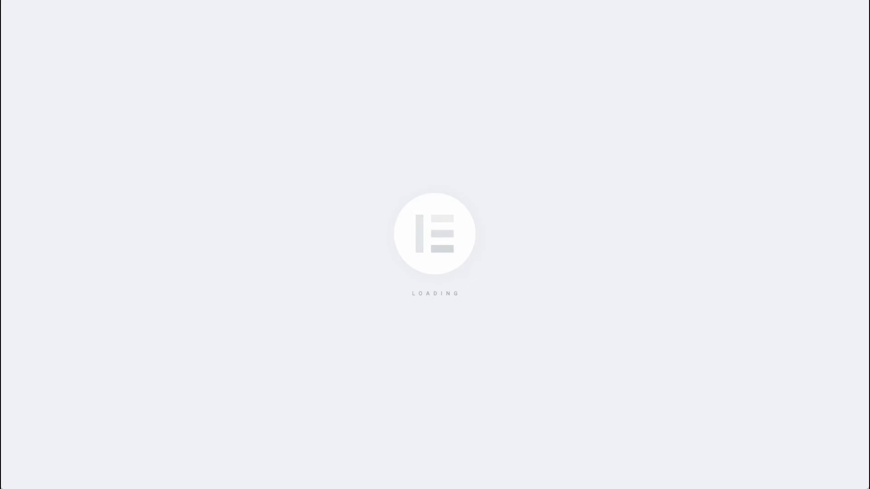
left_click(634, 0)
left_click(529, 178)
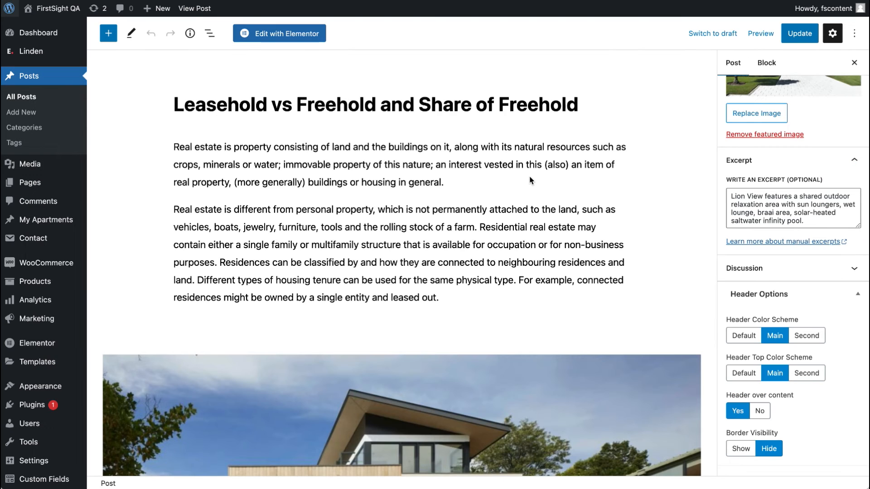
scroll(530, 179, "down", 5)
scroll(530, 180, "down", 5)
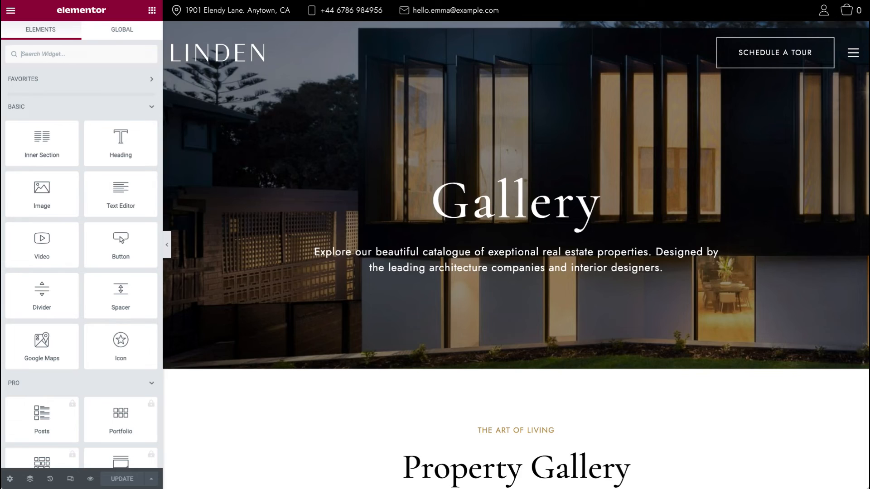
scroll(436, 252, "down", 7)
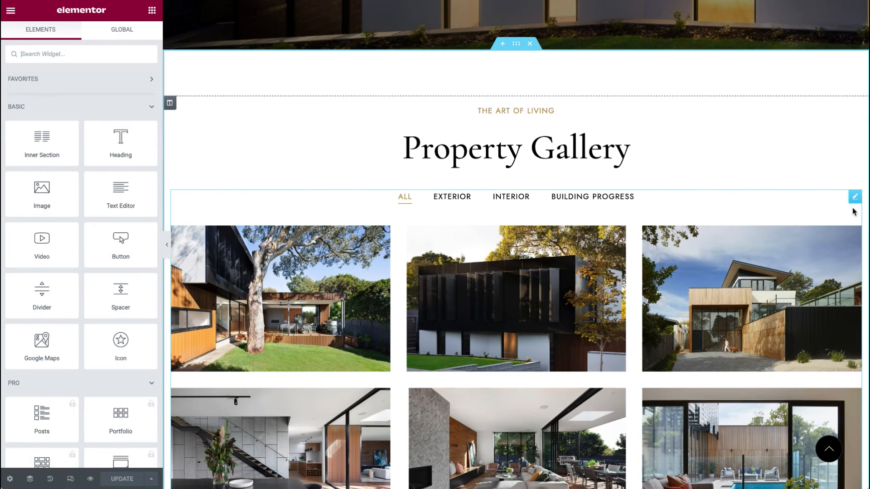
left_click(855, 196)
left_click(61, 142)
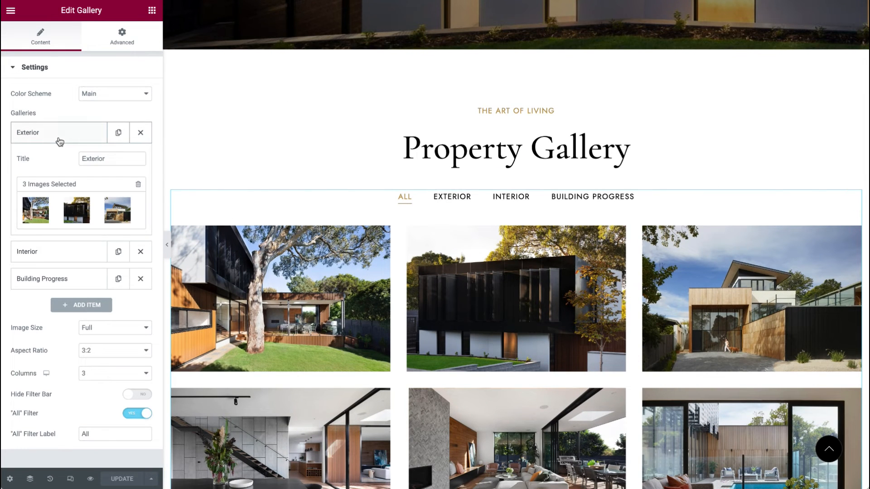
scroll(219, 179, "down", 2)
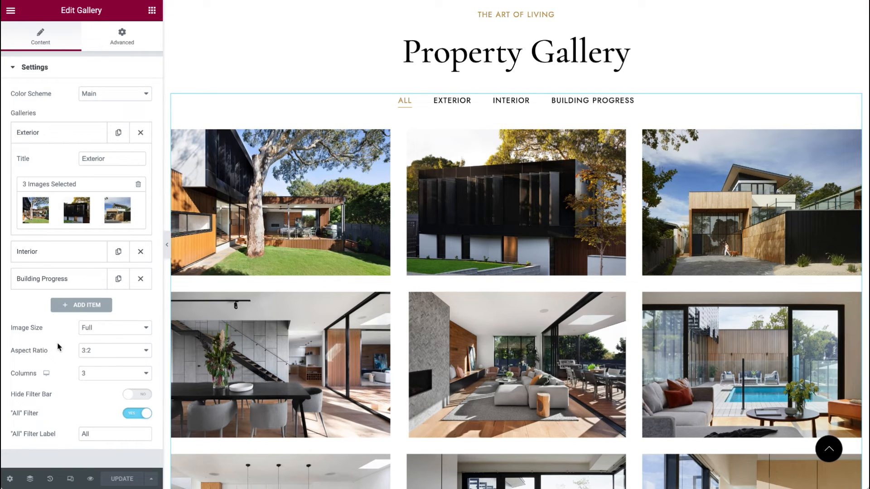
scroll(58, 348, "down", 1)
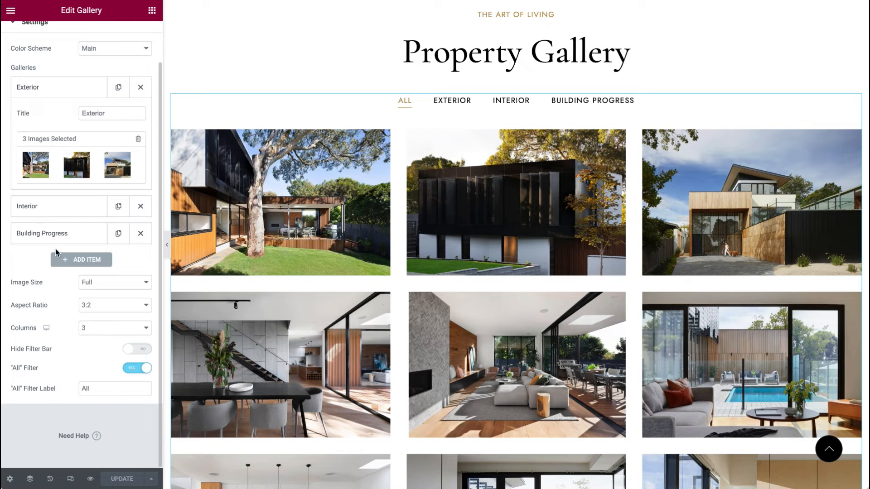
scroll(56, 252, "up", 1)
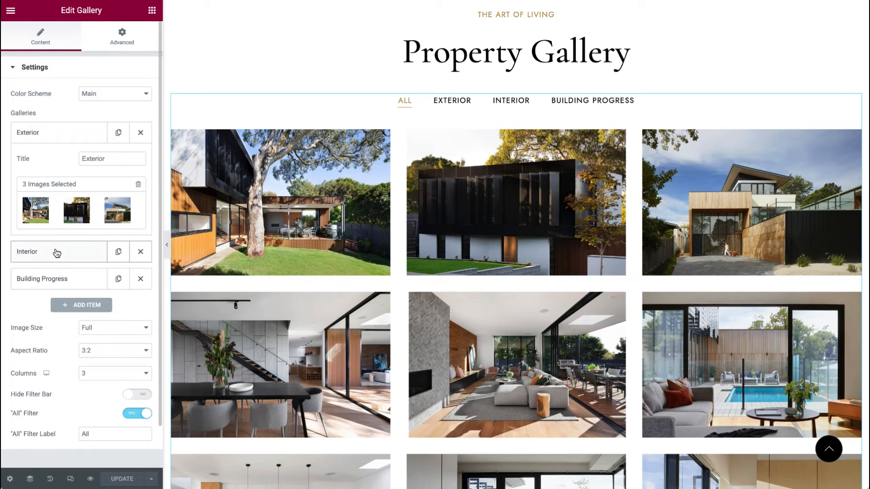
left_click(118, 93)
left_click(61, 106)
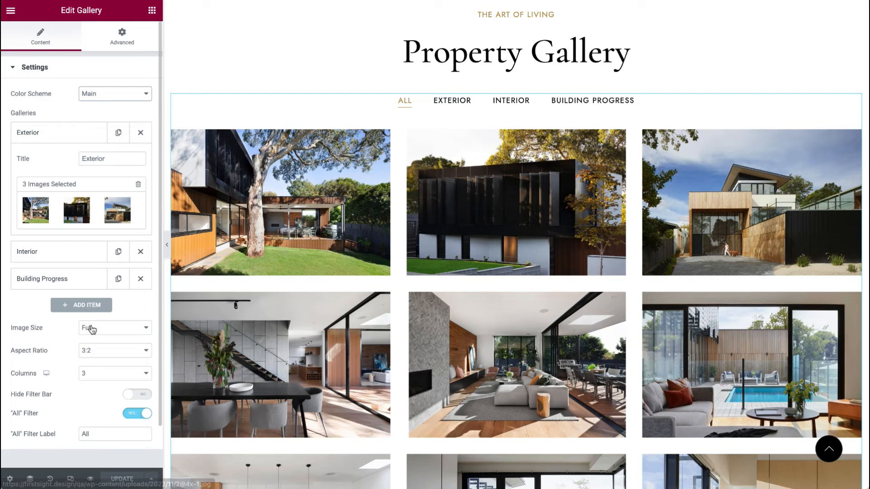
scroll(140, 282, "down", 1)
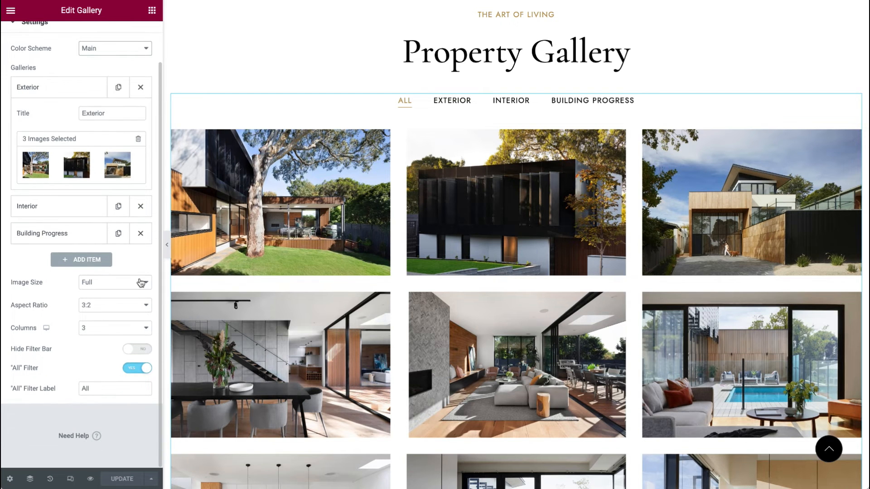
scroll(477, 289, "down", 15)
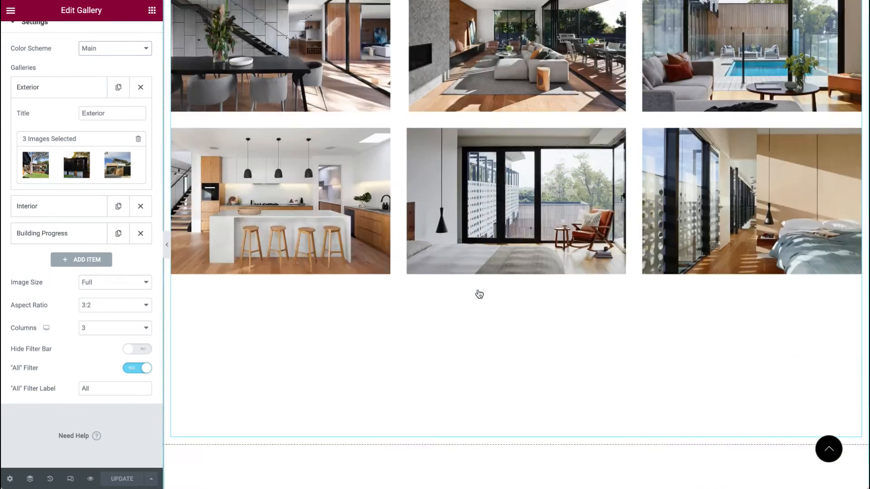
Step: On the Gallery page, change the Instagram Feed shortcode to [instagram-feed feed=1] and update
left_click(836, 294)
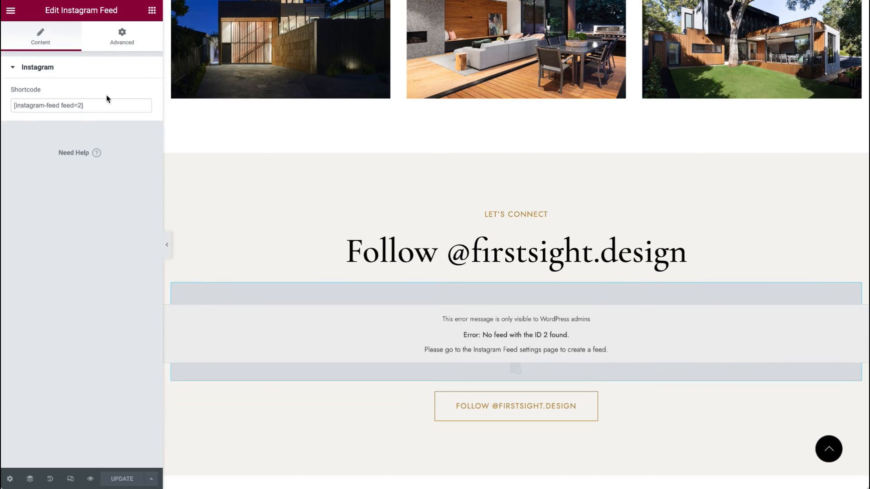
double_click(79, 105)
type("1")
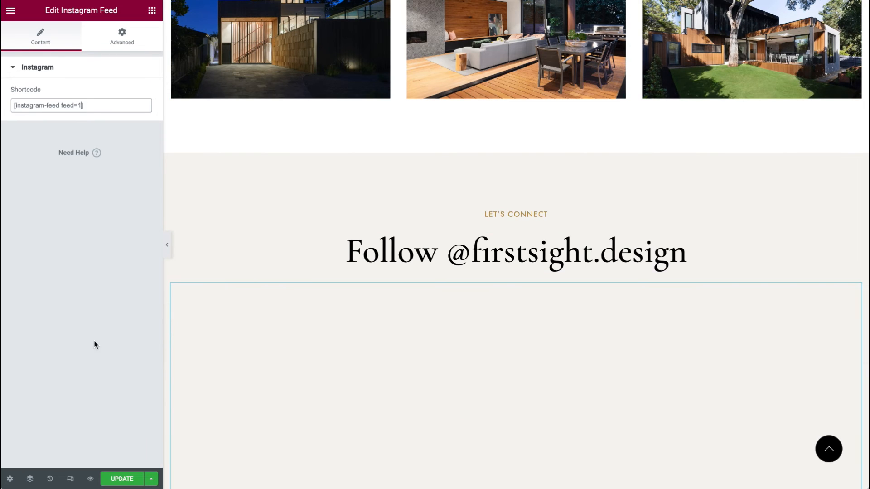
left_click(127, 476)
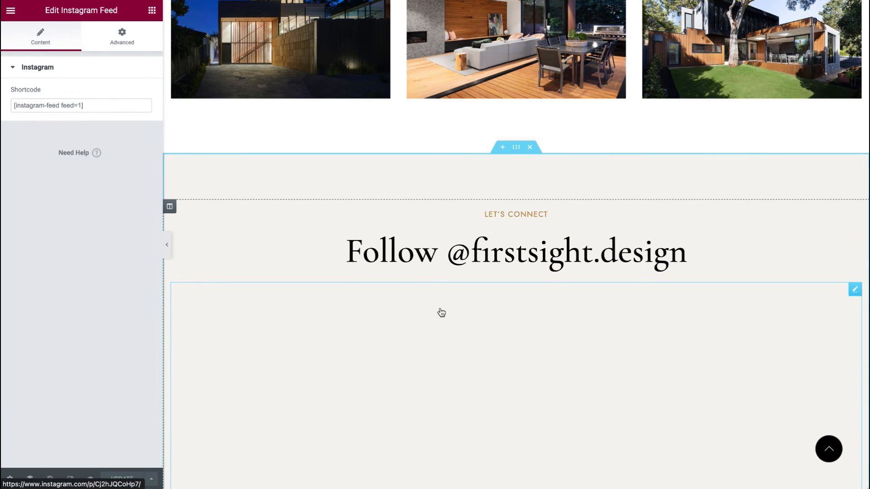
scroll(441, 312, "down", 15)
scroll(441, 312, "up", 20)
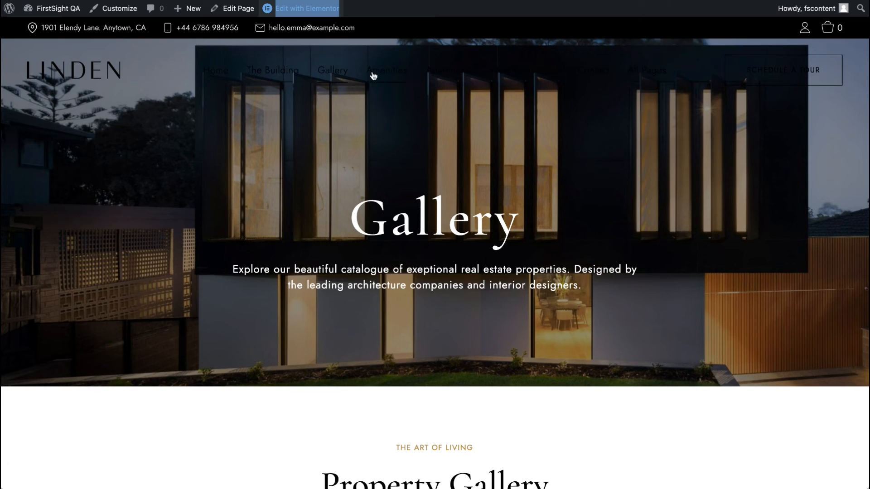
Step: Open the Amenities page and scroll through its content
left_click(389, 78)
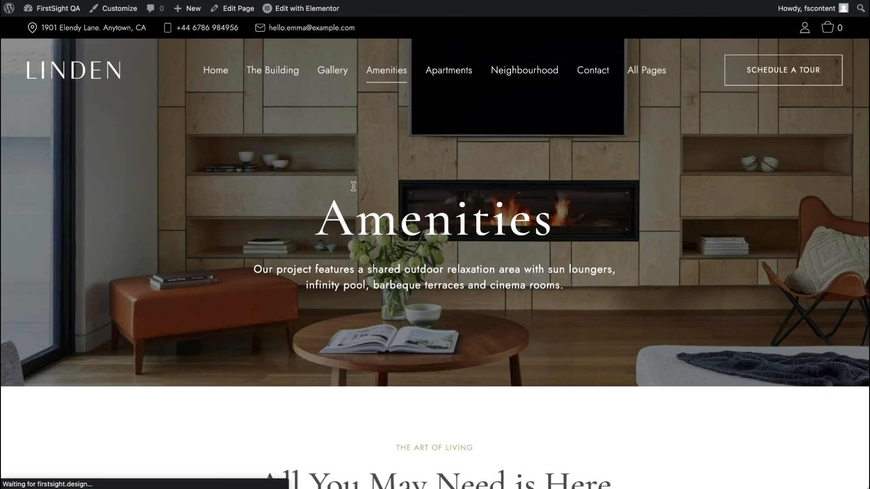
scroll(353, 187, "down", 7)
scroll(354, 187, "down", 20)
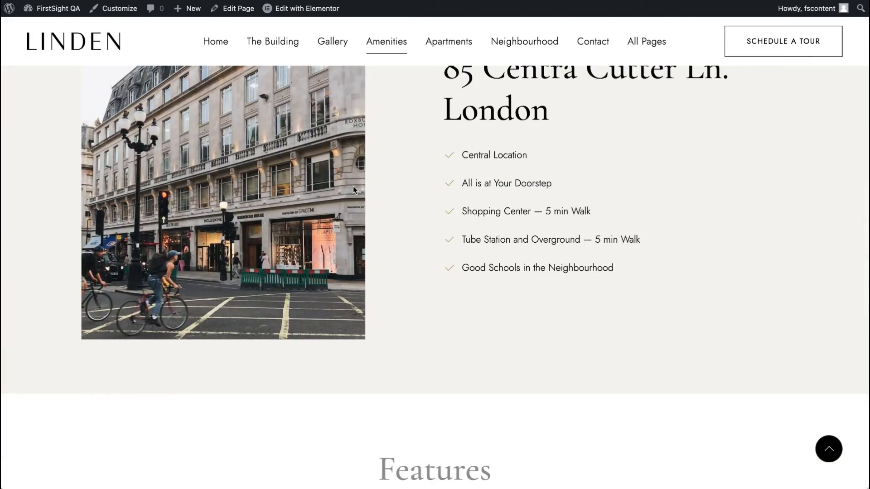
scroll(354, 187, "down", 6)
scroll(353, 187, "up", 20)
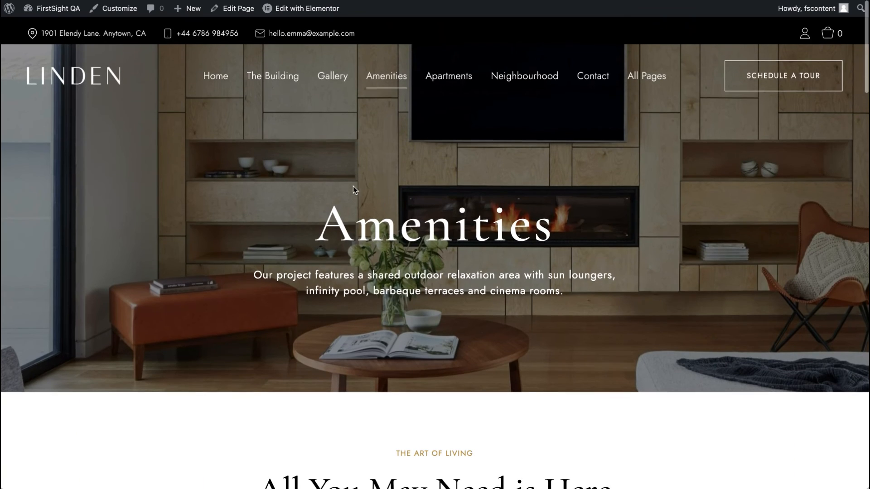
Step: Open the Amenities page in Elementor in a new tab and open the location column's settings
right_click(297, 16)
left_click(331, 22)
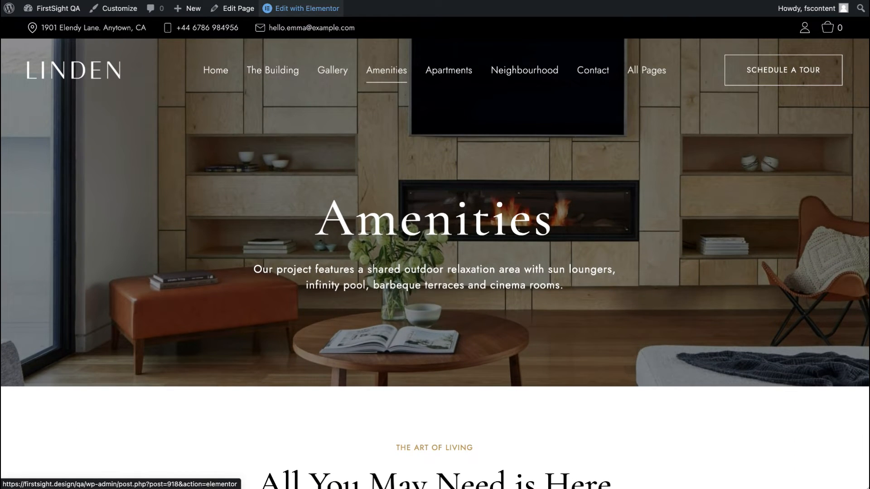
key("ctrl+Tab")
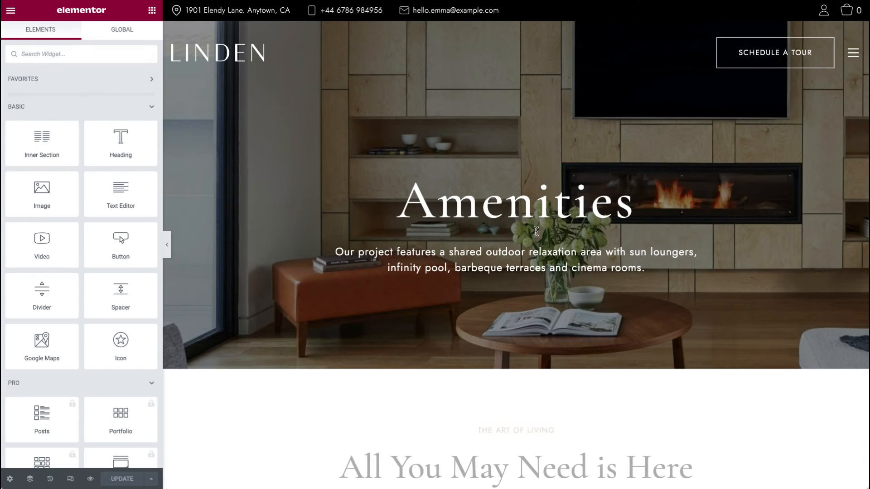
scroll(536, 231, "down", 7)
scroll(816, 214, "down", 7)
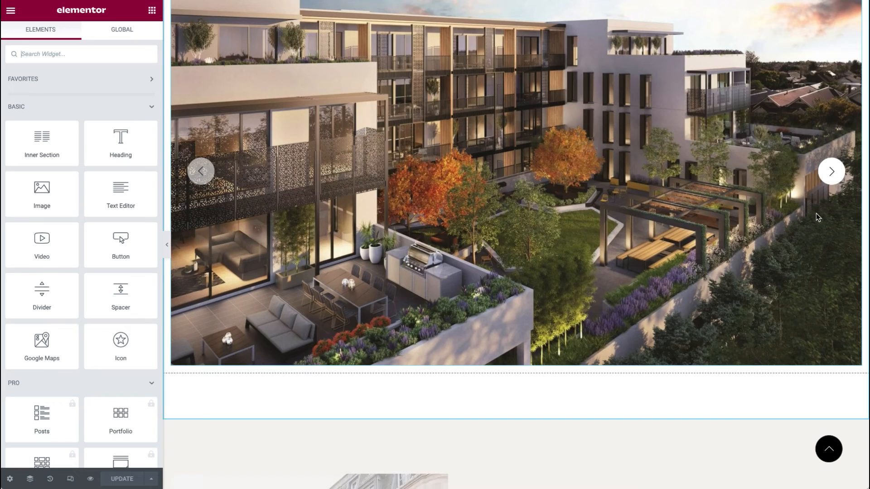
scroll(816, 214, "down", 5)
right_click(585, 186)
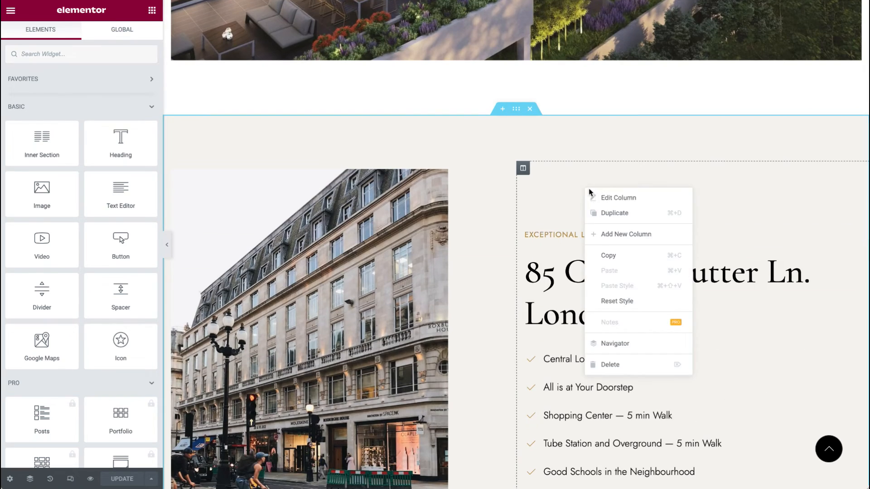
left_click(596, 195)
scroll(596, 195, "down", 3)
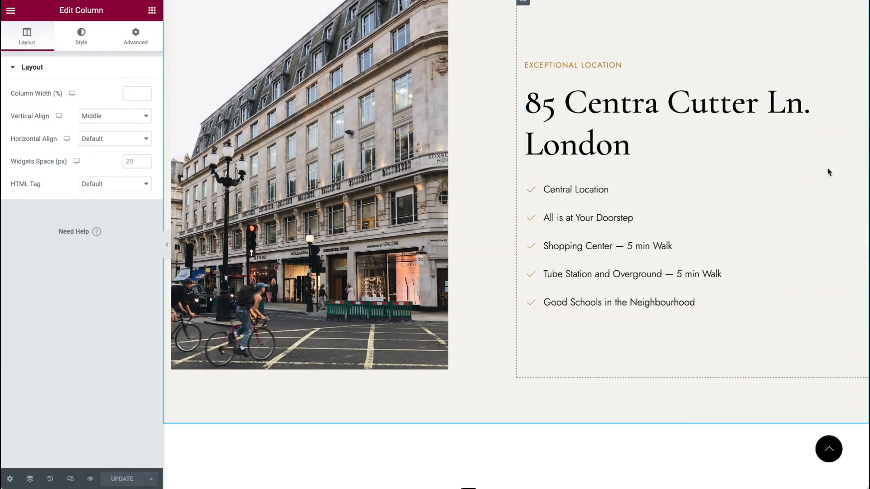
Step: On the Amenities page in Elementor, change the Instagram Feed widget's shortcode to [instagram-feed feed=1]
left_click(855, 188)
scroll(389, 187, "up", 2)
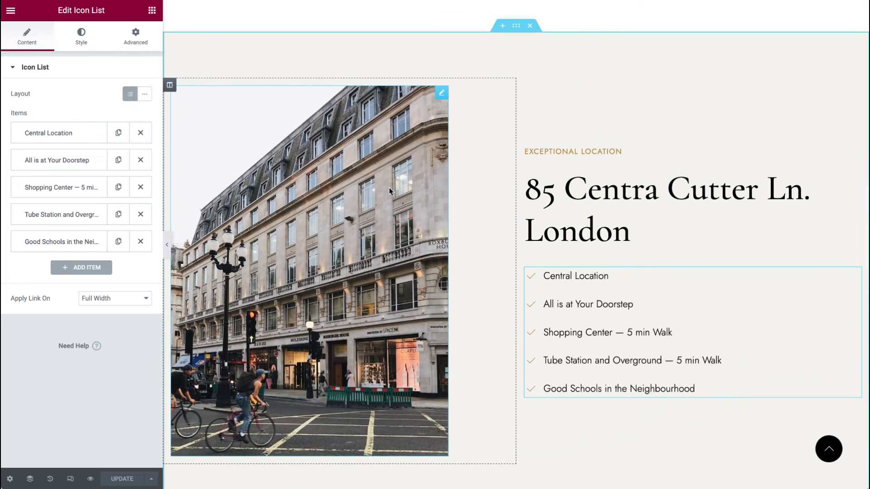
scroll(388, 186, "down", 3)
scroll(389, 187, "down", 15)
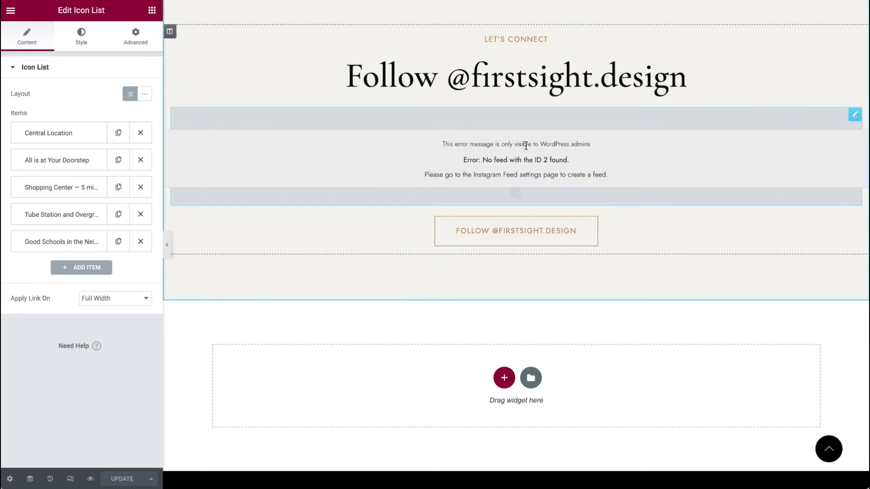
left_click(855, 115)
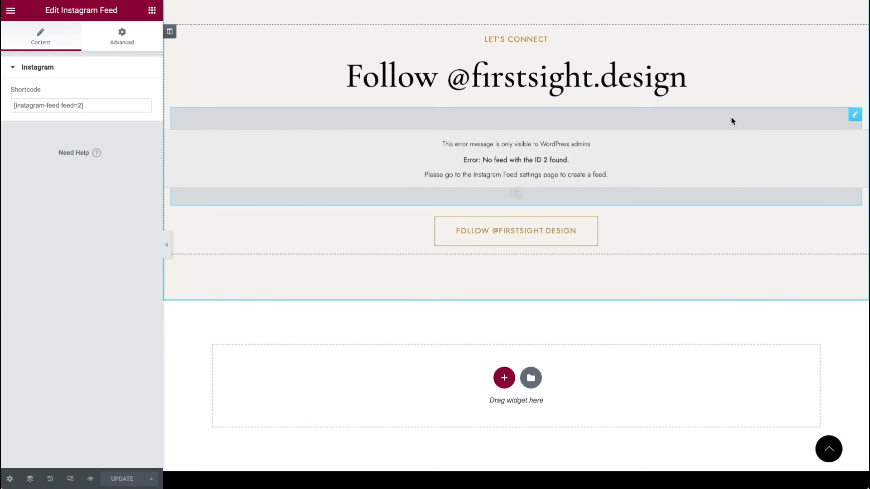
double_click(81, 106)
type("1")
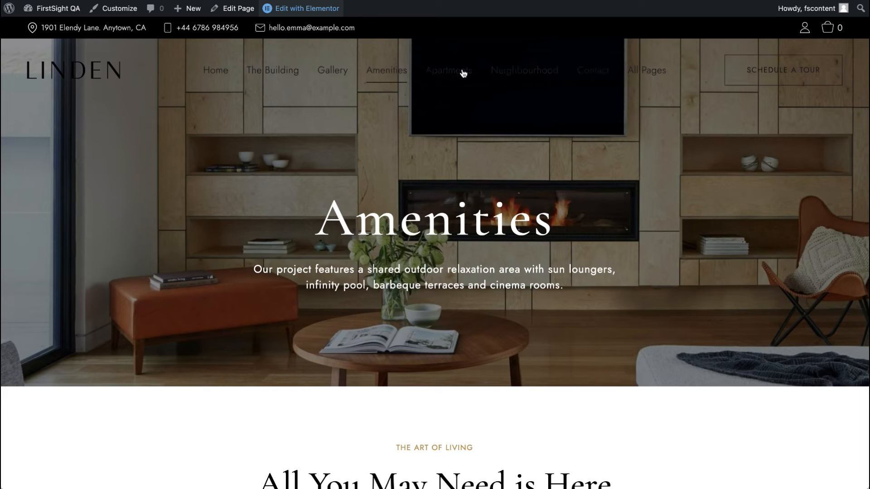
Step: Open the Apartments page, scroll through its listings, and open it in Elementor
left_click(463, 74)
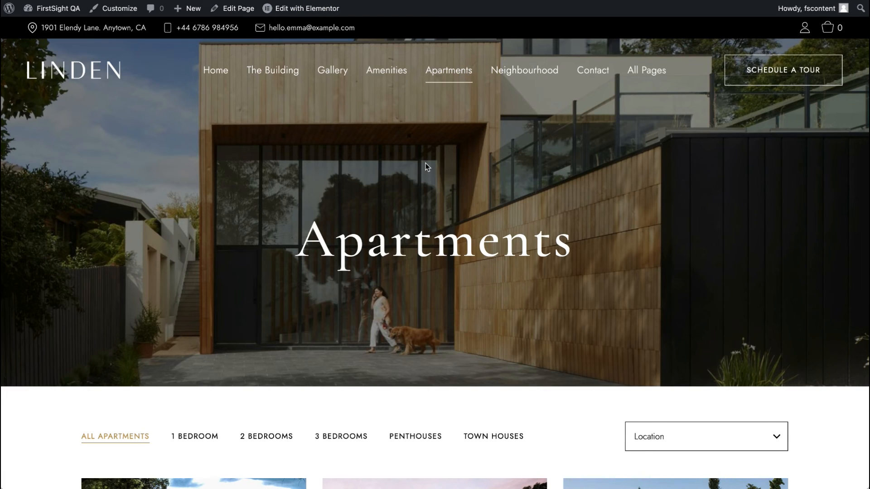
scroll(426, 167, "down", 15)
scroll(426, 167, "down", 6)
scroll(426, 167, "up", 12)
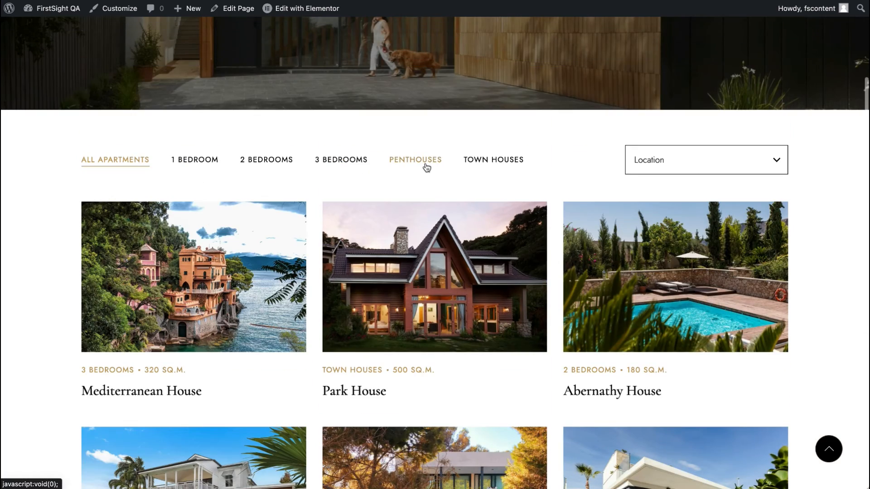
scroll(426, 167, "up", 6)
scroll(422, 170, "down", 5)
scroll(421, 172, "up", 5)
right_click(310, 8)
key("Escape")
scroll(448, 304, "down", 3)
scroll(448, 306, "down", 10)
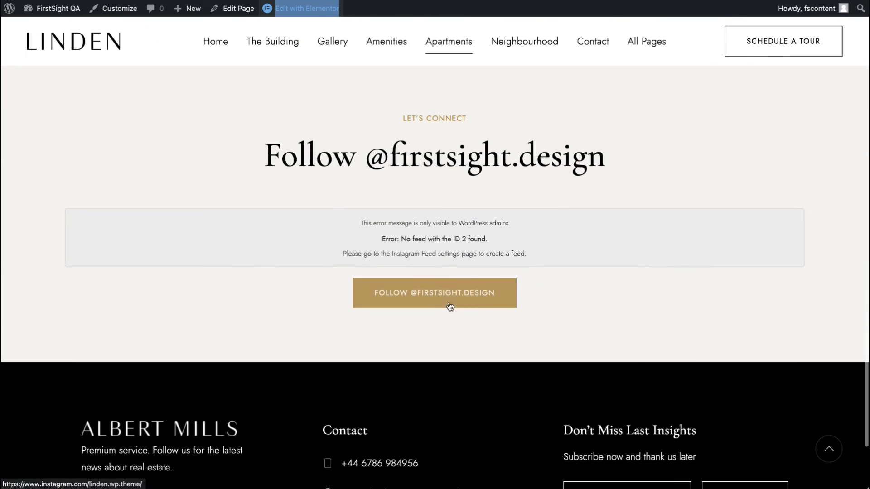
key("Return")
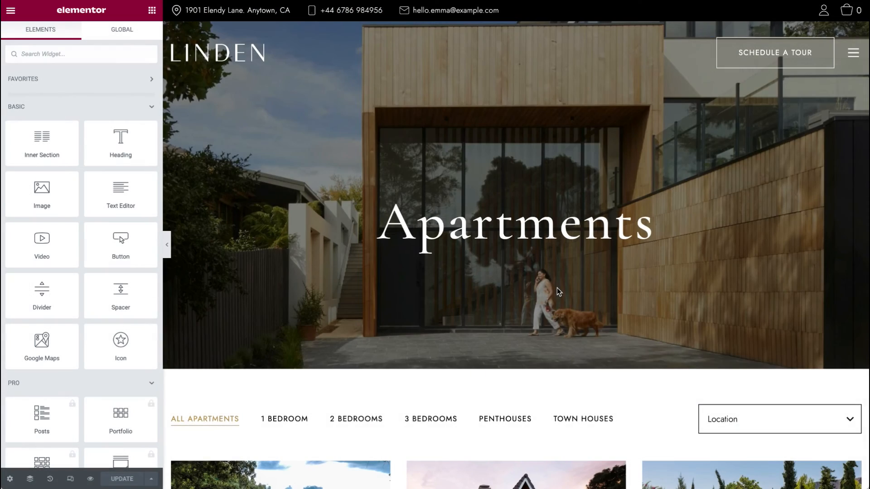
Step: Open the Apartments widget and review its filter, order, posts and column settings
scroll(559, 292, "down", 5)
left_click(855, 199)
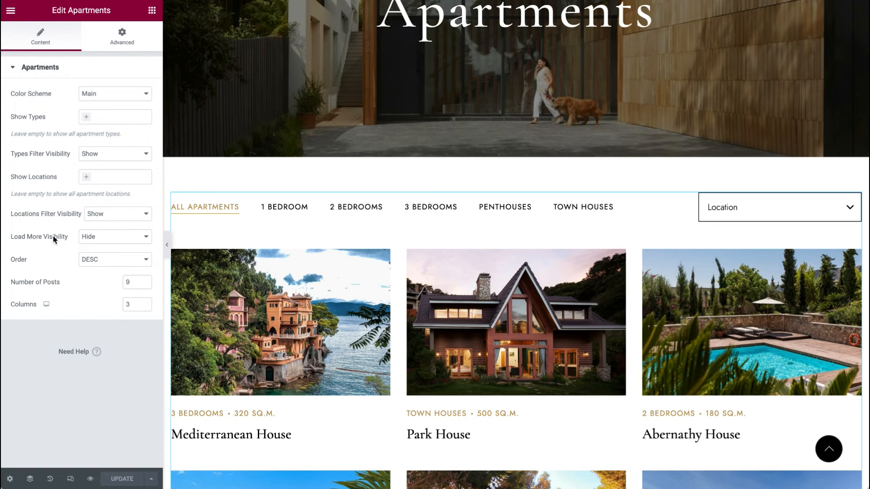
scroll(253, 313, "down", 5)
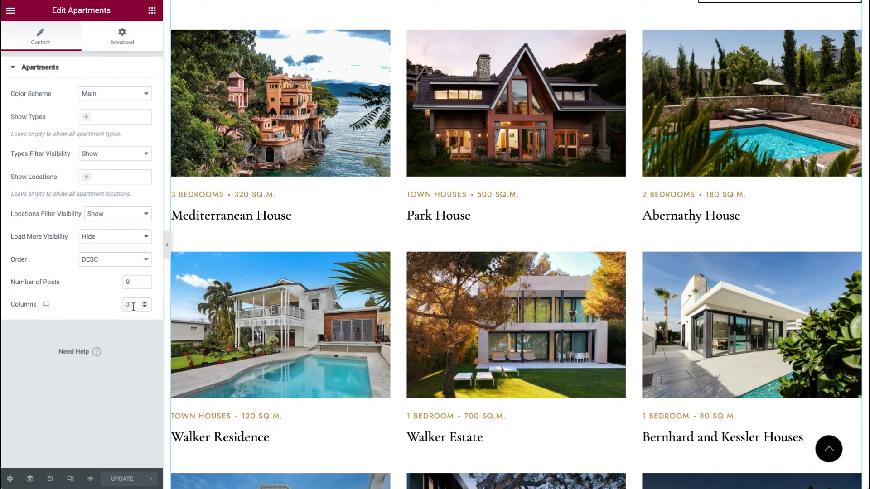
scroll(317, 317, "down", 14)
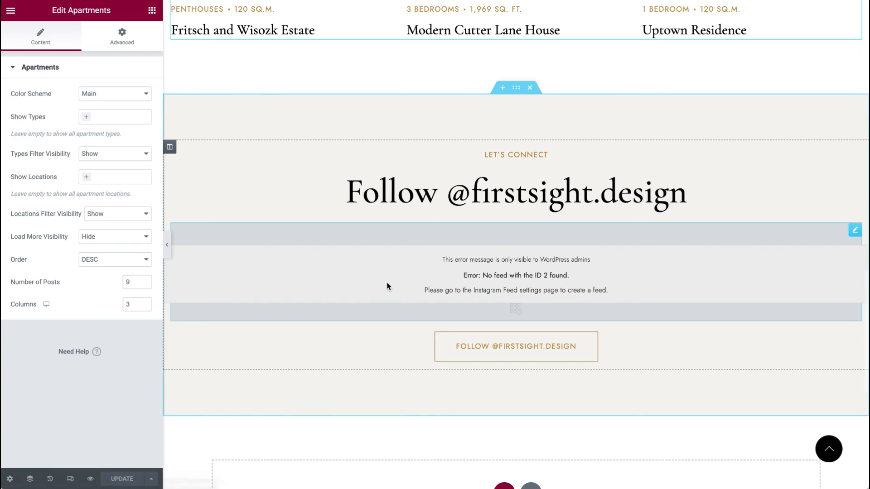
scroll(852, 299, "up", 2)
Step: Change the Apartments page's Instagram Feed shortcode to [instagram-feed feed=1] and reload the live page
left_click(854, 296)
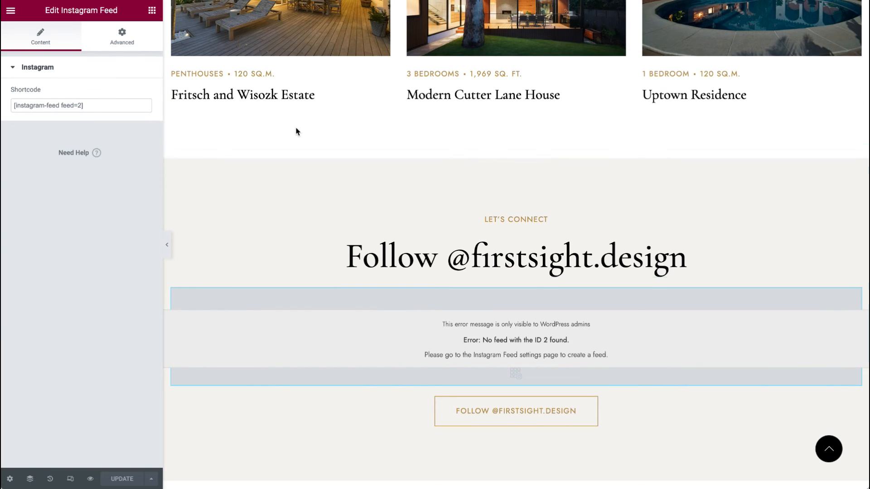
double_click(81, 105)
type("1")
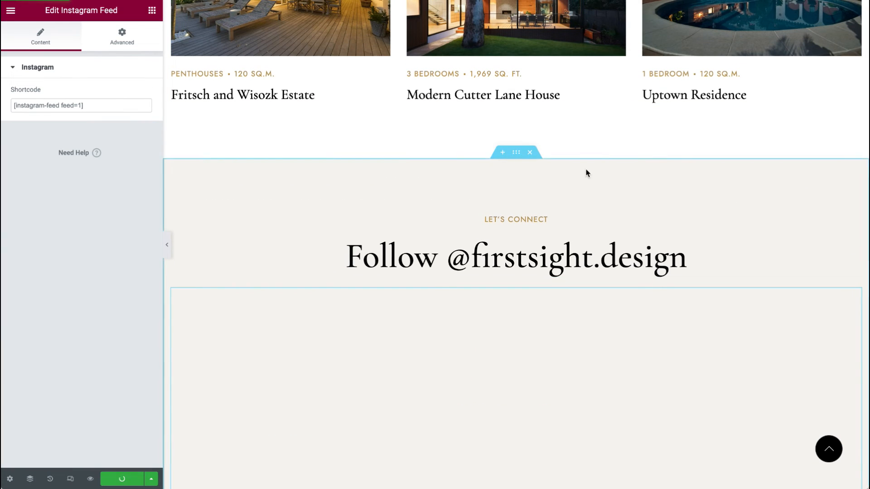
left_click(680, 1)
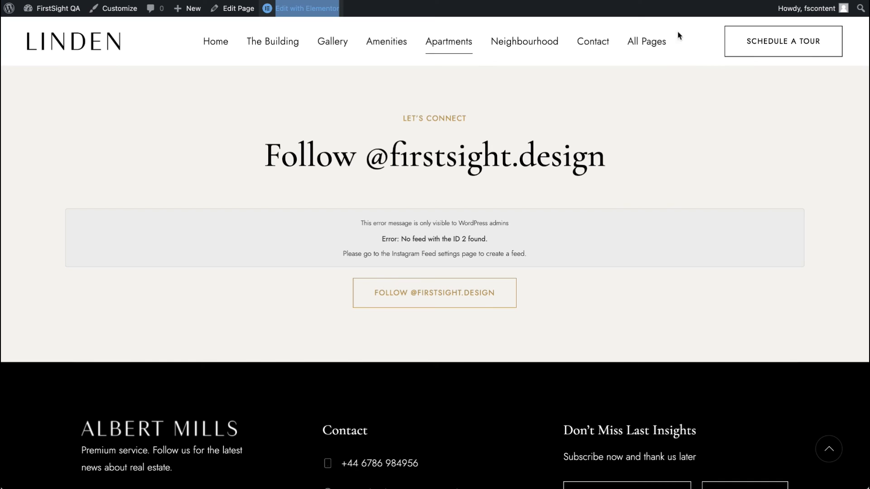
key("super+r")
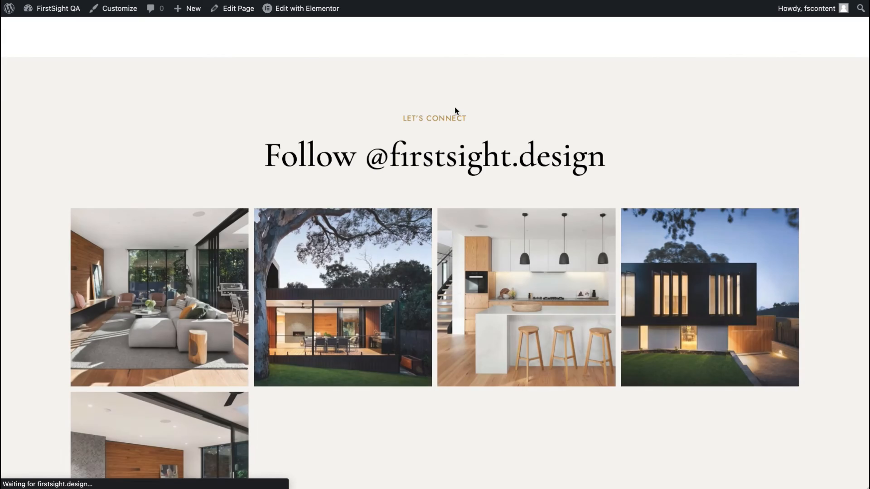
Step: Open the Neighbourhood page, scroll through its sections, and open it in Elementor in a new tab
scroll(456, 111, "up", 15)
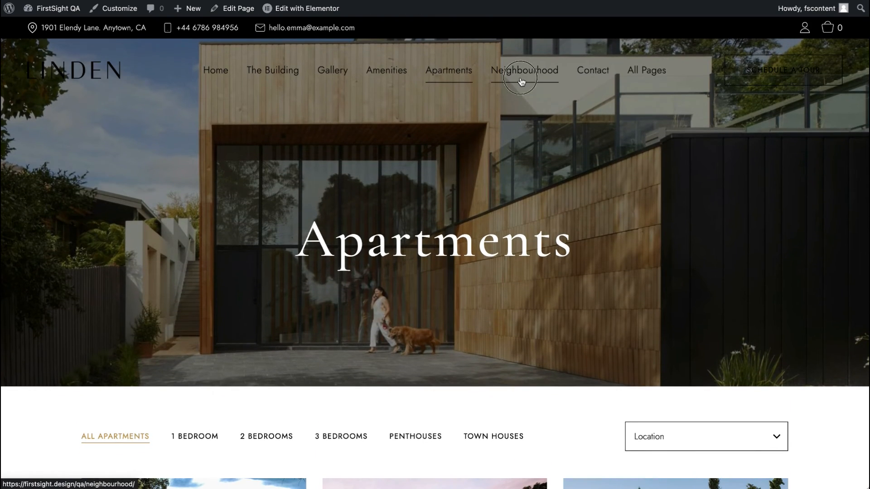
left_click(524, 70)
scroll(503, 176, "down", 7)
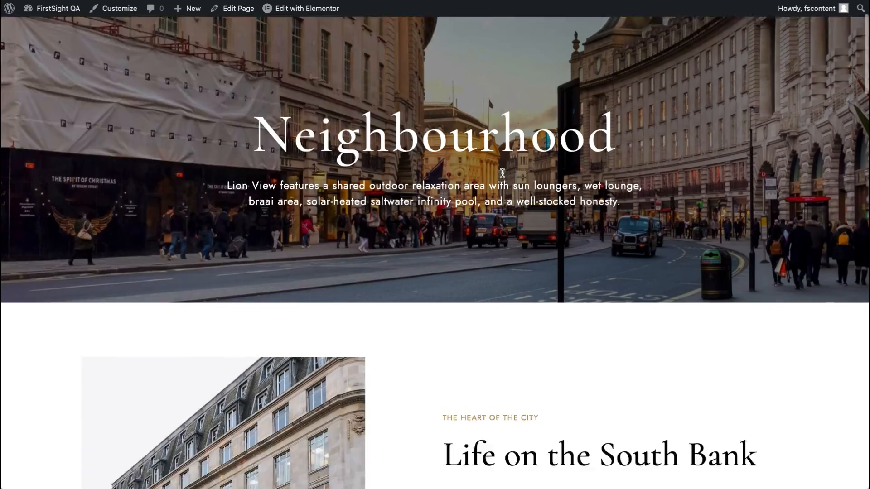
scroll(502, 174, "down", 15)
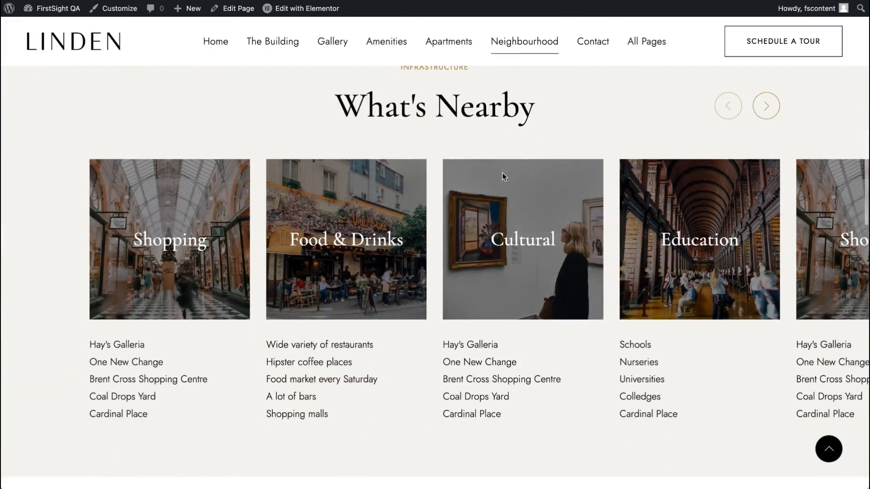
scroll(503, 177, "down", 10)
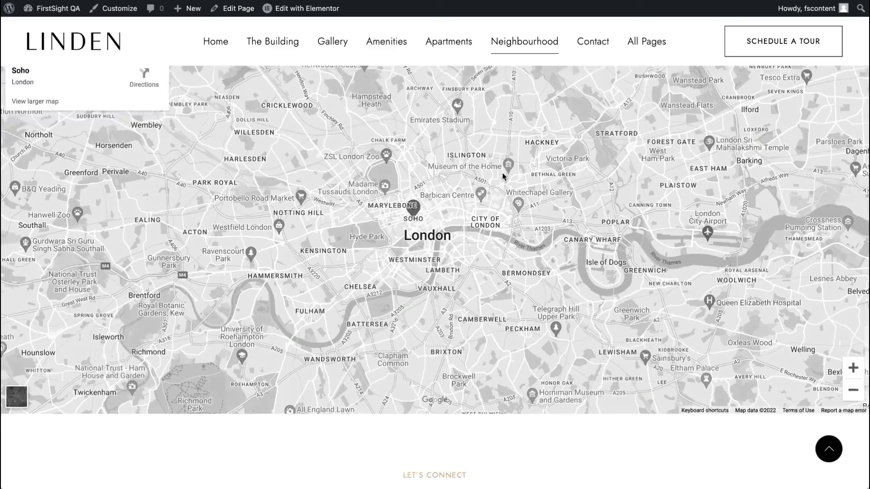
scroll(502, 177, "up", 1)
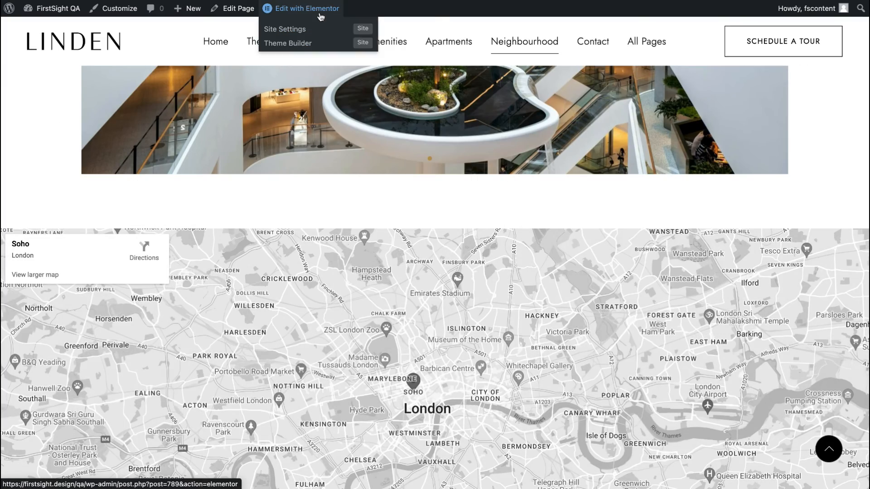
right_click(319, 9)
left_click(335, 19)
scroll(554, 210, "down", 6)
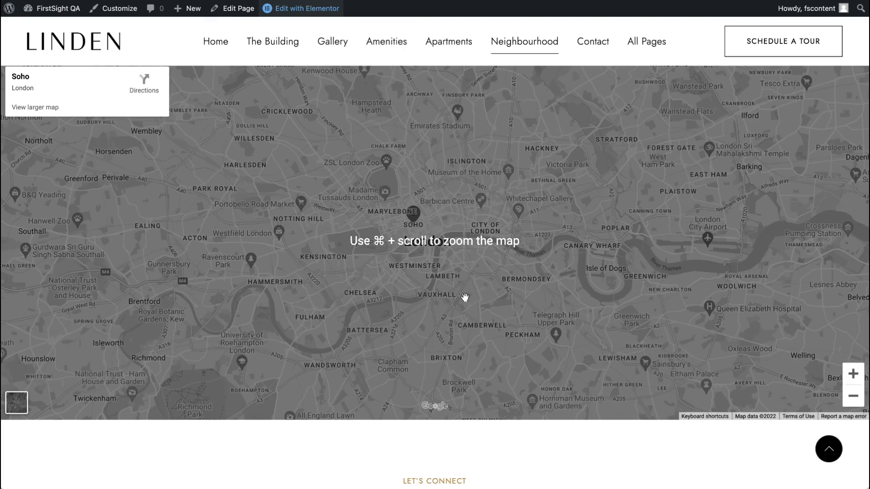
scroll(465, 297, "up", 1)
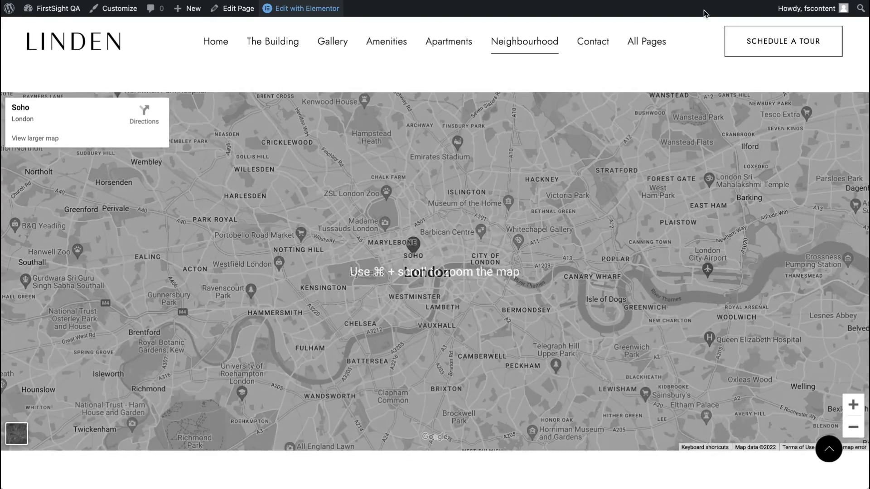
Step: In the Neighbourhood editor, set the Google Maps widget's height to 638 px
key("ctrl+Tab")
scroll(474, 219, "down", 20)
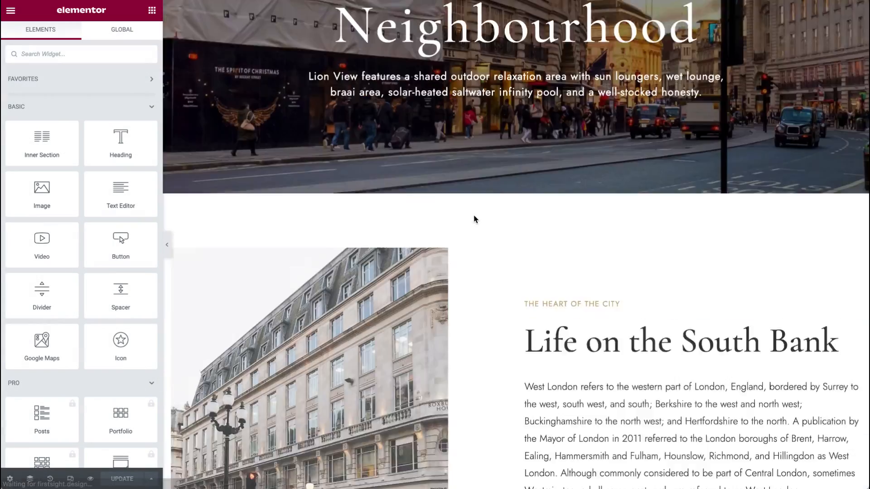
scroll(474, 219, "up", 8)
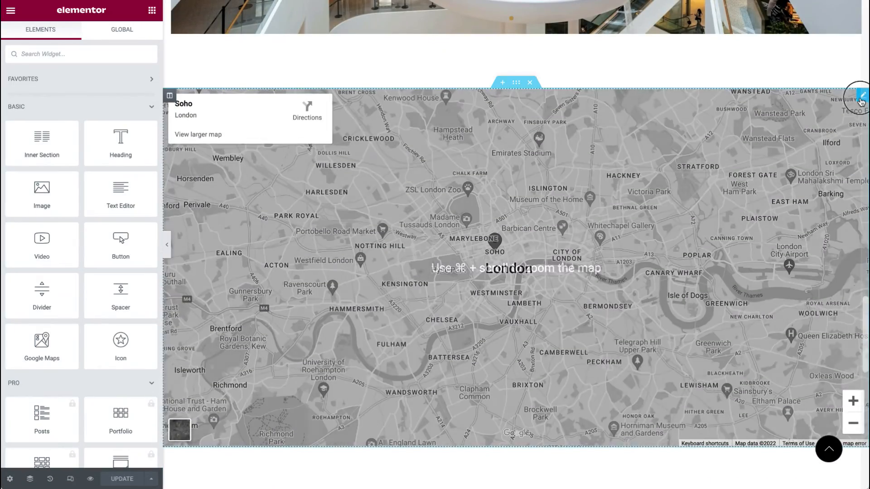
left_click(862, 97)
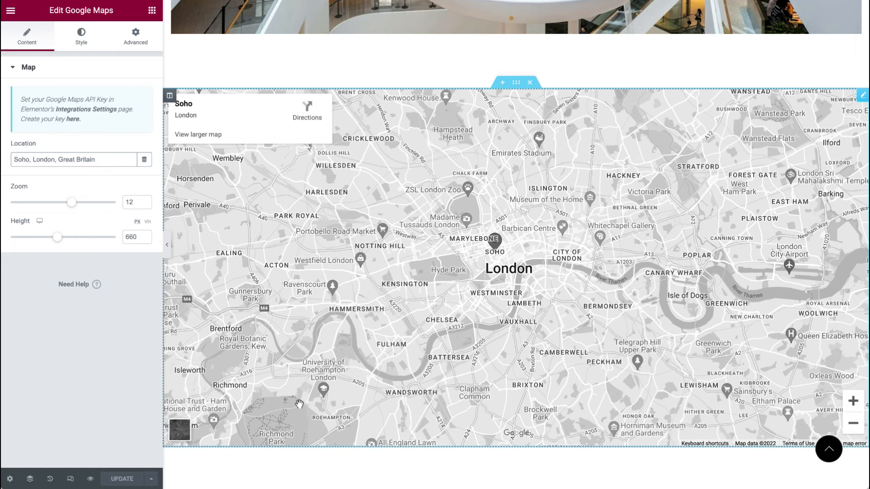
left_click_drag(60, 239, 57, 240)
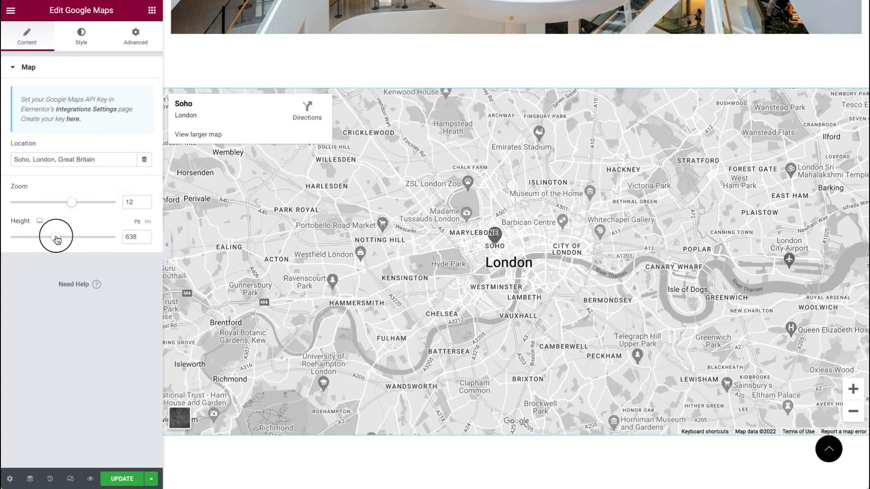
mouse_move(71, 204)
left_mouse_down()
mouse_move(63, 203)
mouse_move(71, 202)
left_mouse_up()
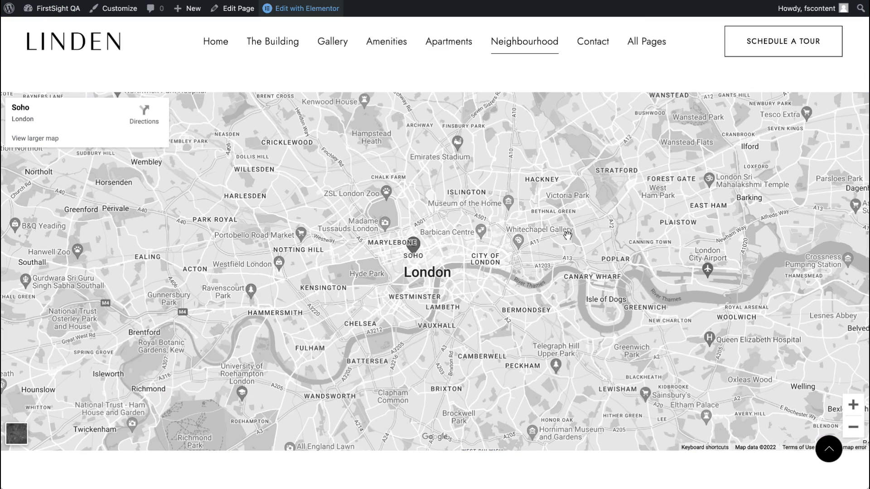
Step: Reload the Neighbourhood page, then open the Contact page and scroll through it
key("super+r")
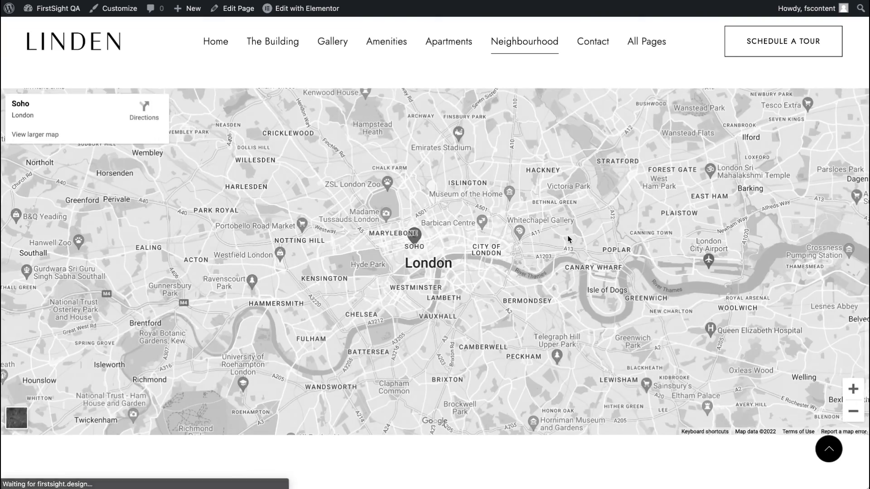
scroll(569, 238, "up", 5)
left_click(592, 41)
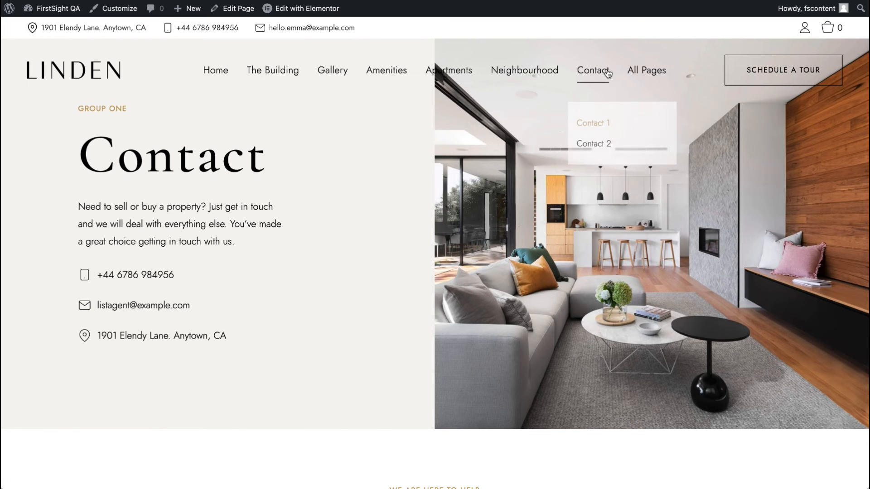
scroll(464, 273, "down", 10)
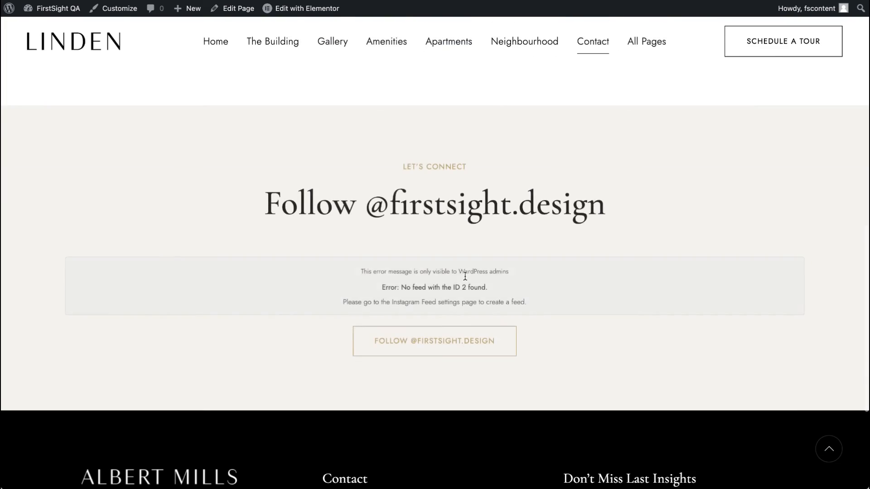
scroll(462, 275, "up", 10)
right_click(298, 8)
key("Escape")
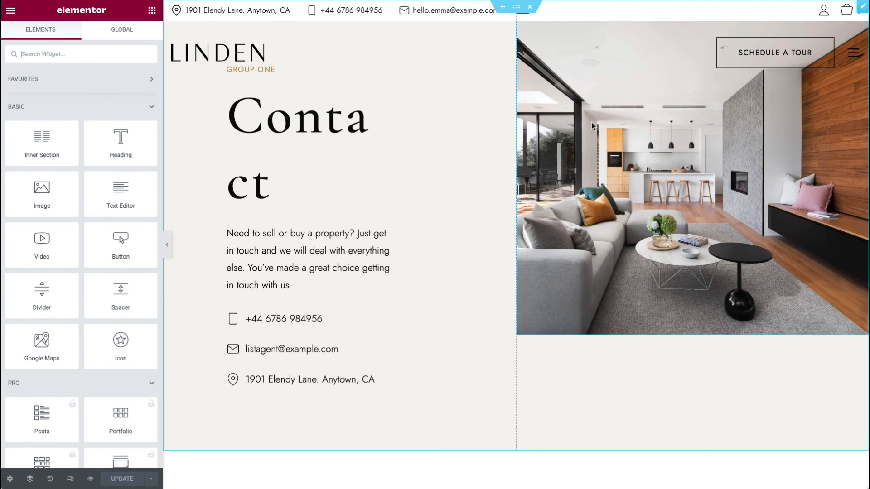
Step: In the Contact page editor, inspect the image, text editor and icon list widgets
right_click(669, 138)
left_click(679, 151)
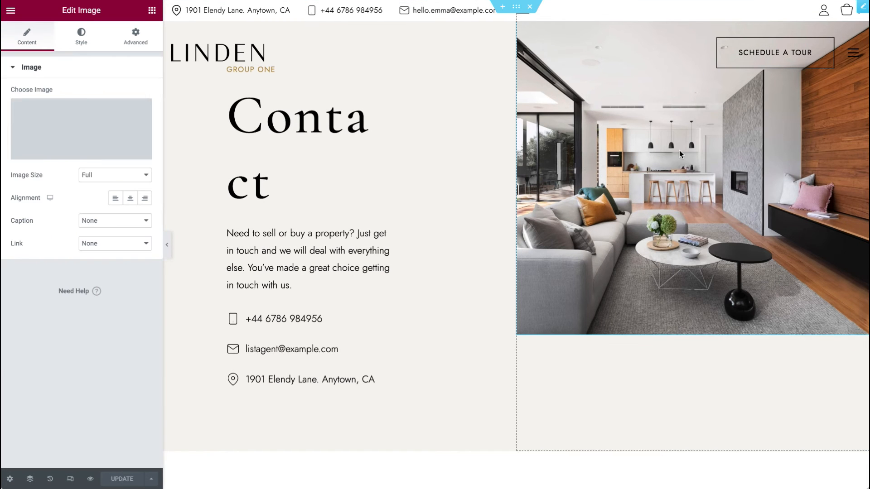
scroll(491, 322, "down", 3)
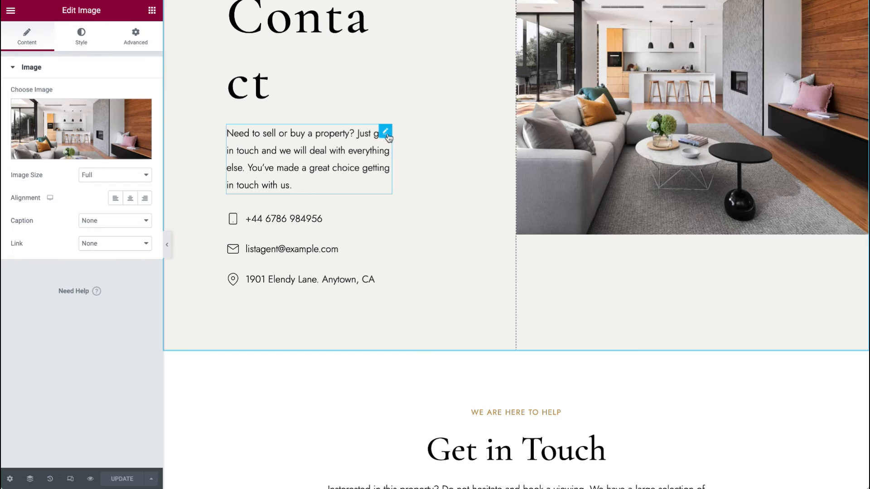
left_click(386, 132)
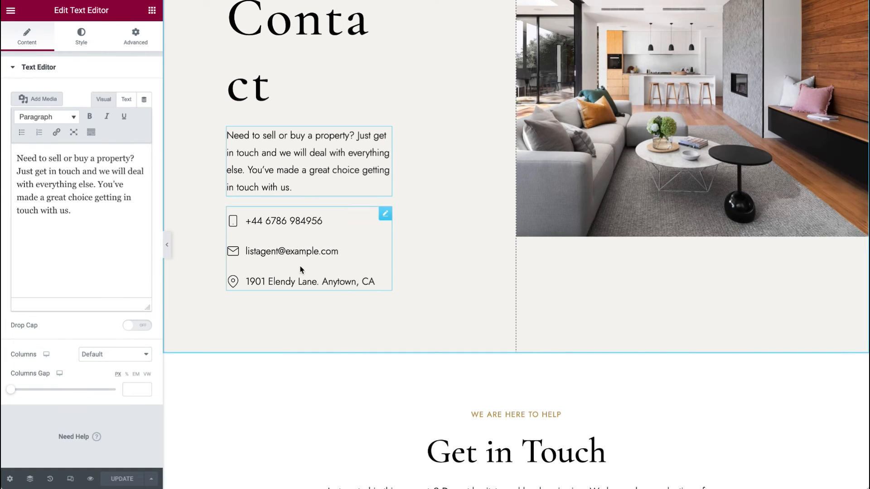
left_click(386, 215)
scroll(286, 334, "down", 8)
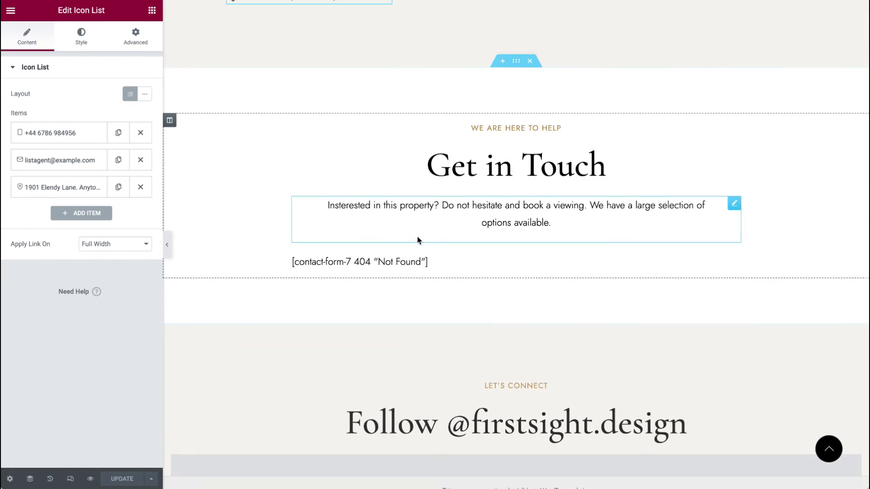
Step: Set the Contact Form 7 widget under Get in Touch to the "Get in Touch" contact form
left_click(734, 262)
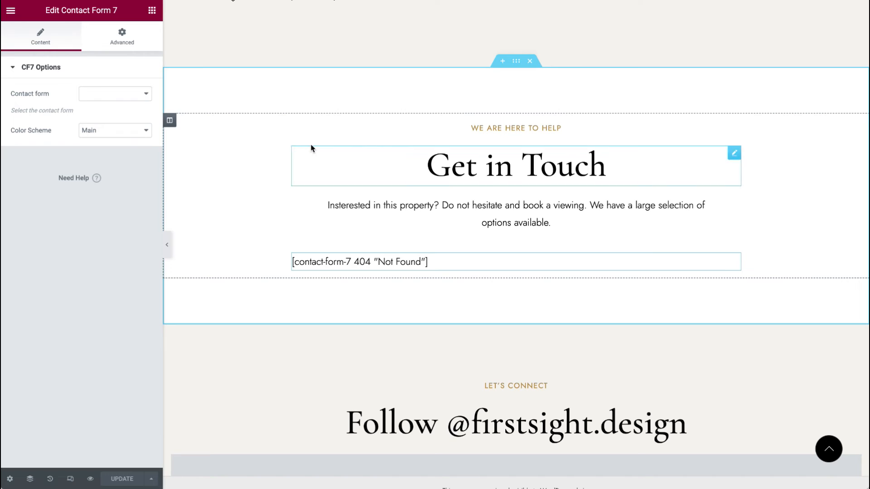
left_click(103, 93)
left_click(112, 128)
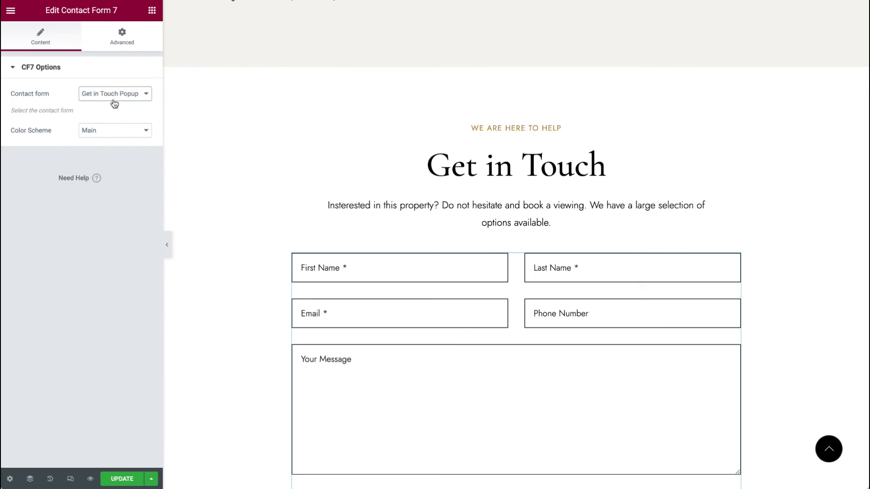
left_click(115, 94)
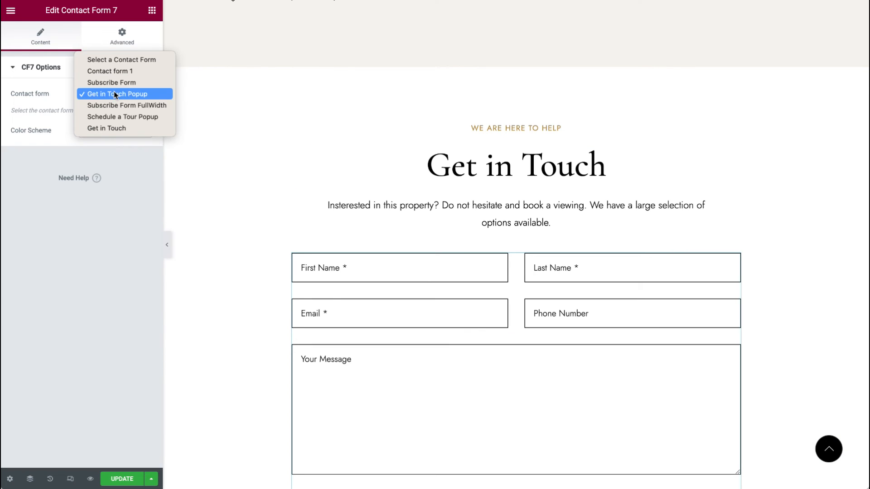
left_click(112, 128)
Step: Change the Instagram Feed widget's shortcode feed ID from 2 to 1
scroll(253, 202, "down", 3)
scroll(254, 204, "down", 3)
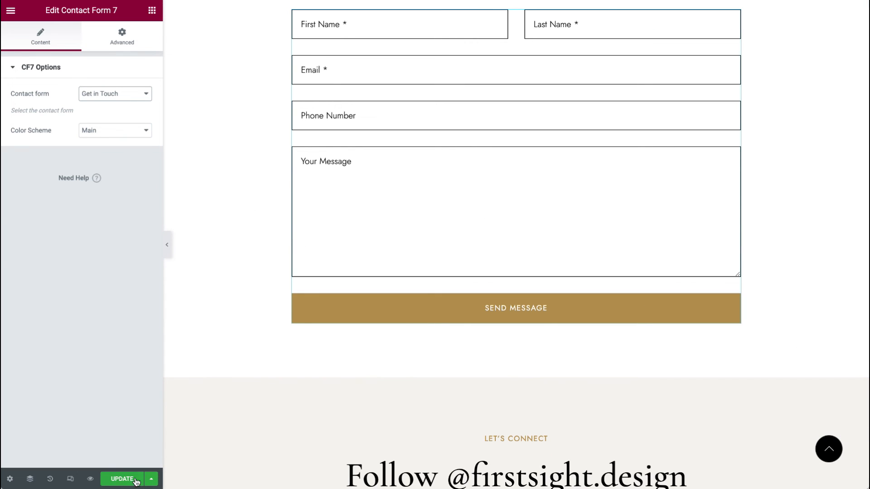
scroll(446, 325, "down", 7)
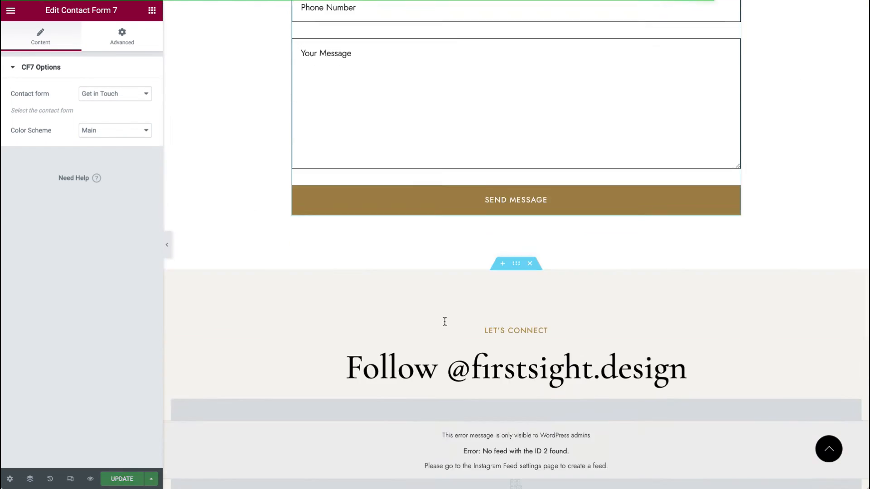
left_click(855, 187)
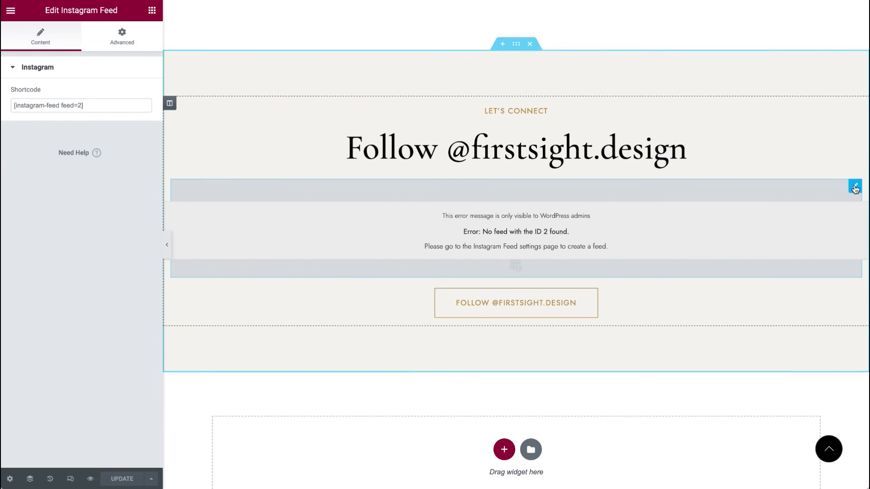
left_click(82, 105)
key("BackSpace")
type("1")
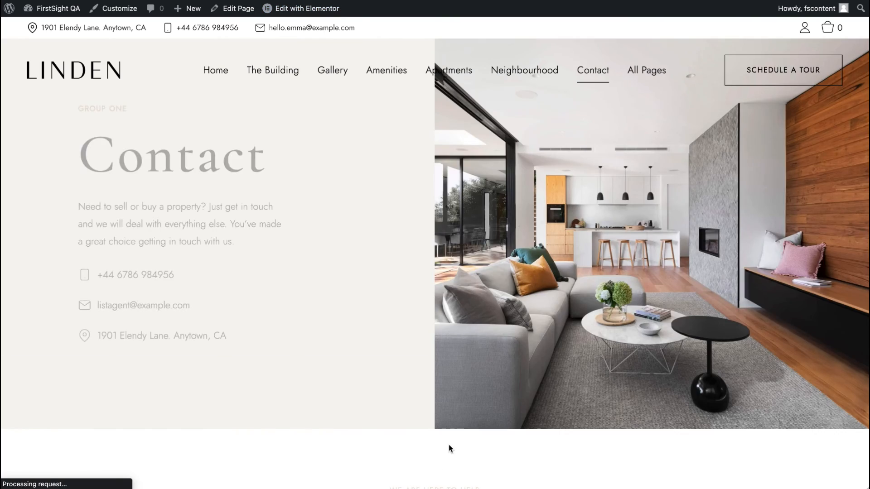
Step: Scroll through the live Contact page to review the contact form and Instagram feed sections
scroll(448, 445, "down", 9)
scroll(448, 445, "up", 9)
scroll(448, 445, "down", 17)
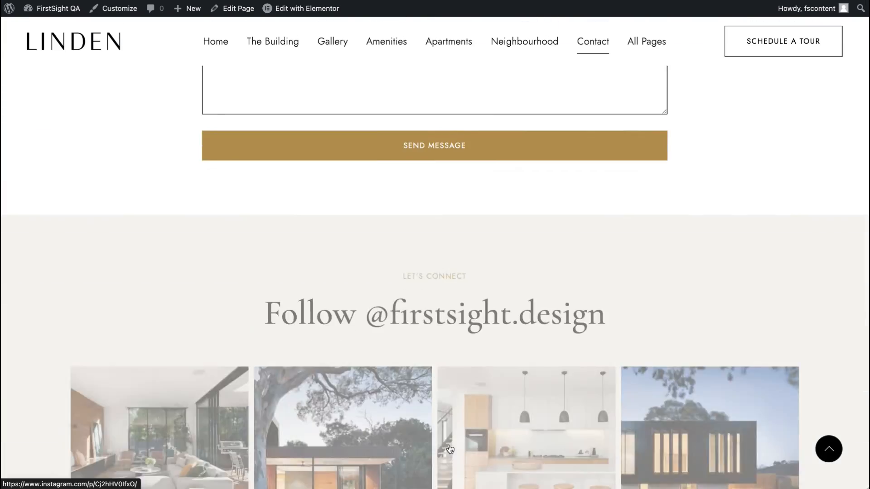
scroll(448, 448, "down", 5)
scroll(448, 449, "up", 20)
Step: Open the Contact 2 page from the Contact menu and scroll through its sections
mouse_move(594, 72)
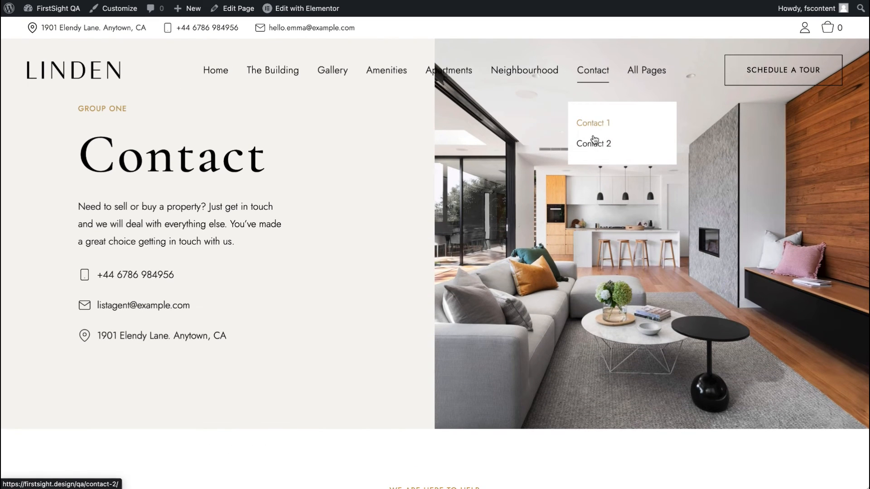
left_click(593, 142)
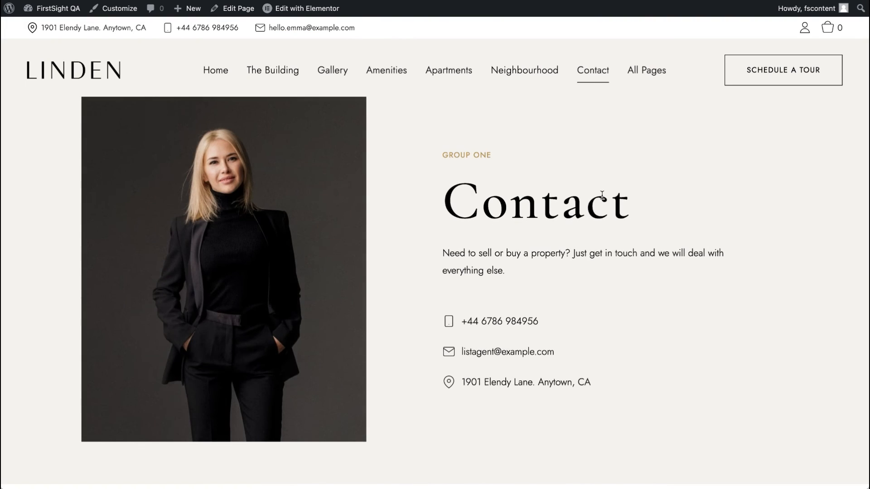
scroll(602, 196, "down", 15)
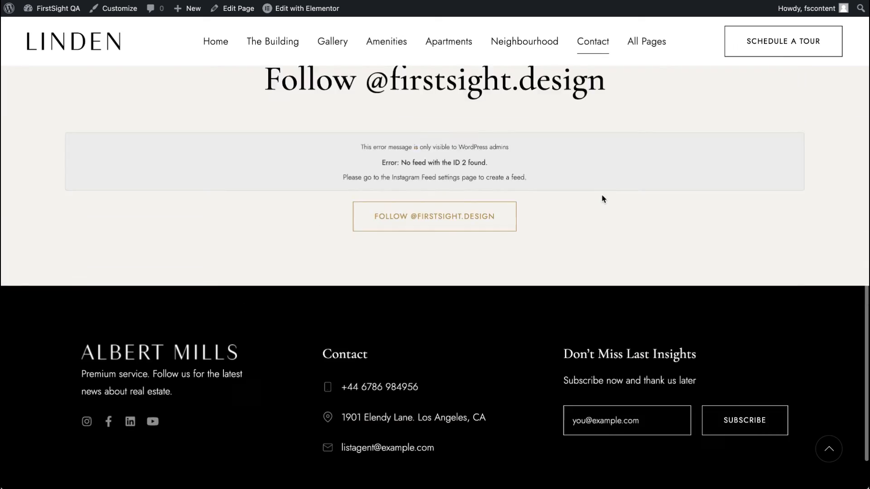
scroll(602, 199, "up", 15)
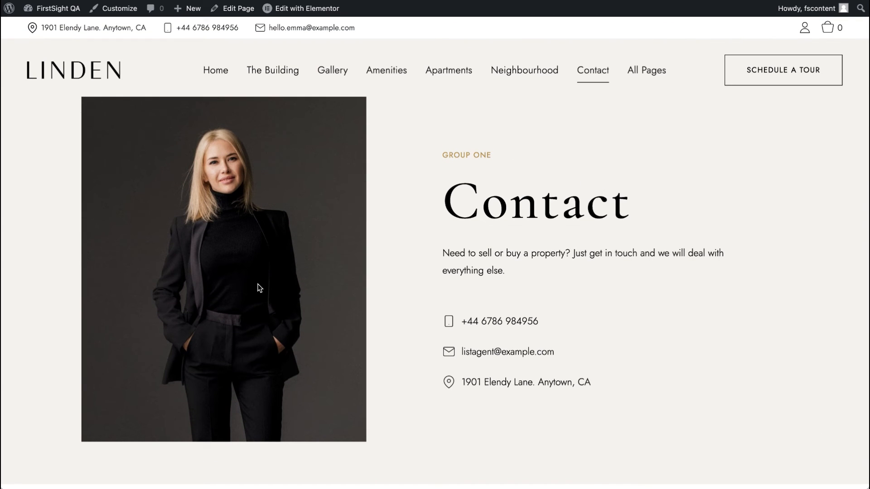
scroll(259, 288, "down", 4)
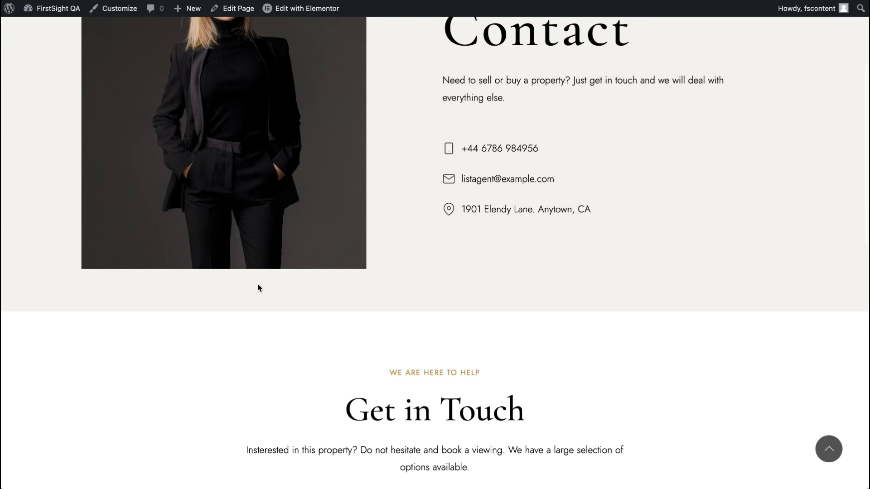
scroll(515, 222, "down", 2)
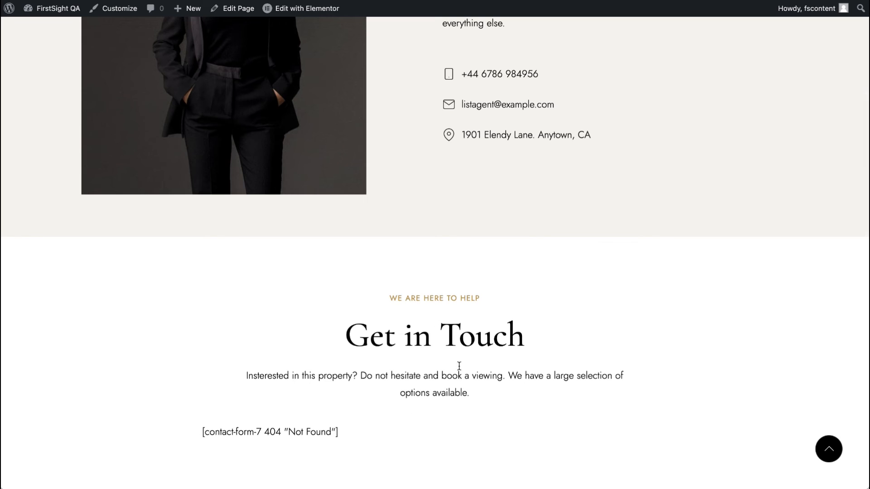
scroll(420, 364, "down", 4)
scroll(466, 264, "down", 3)
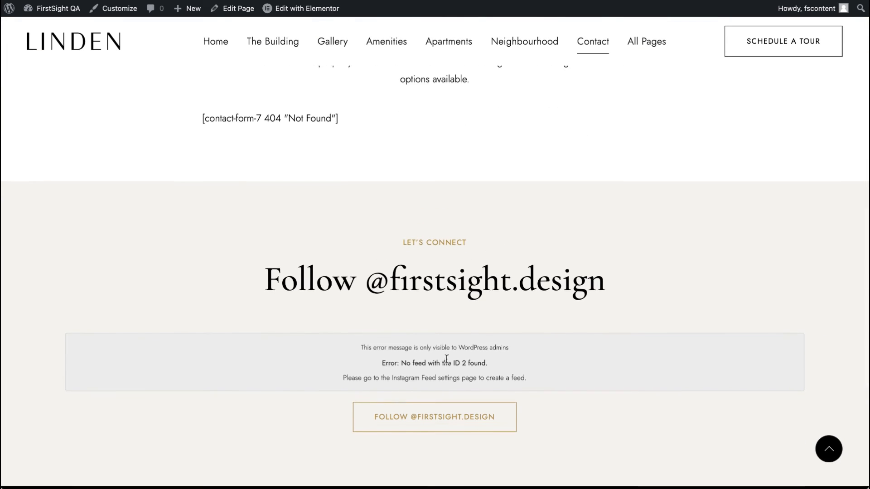
scroll(485, 359, "up", 14)
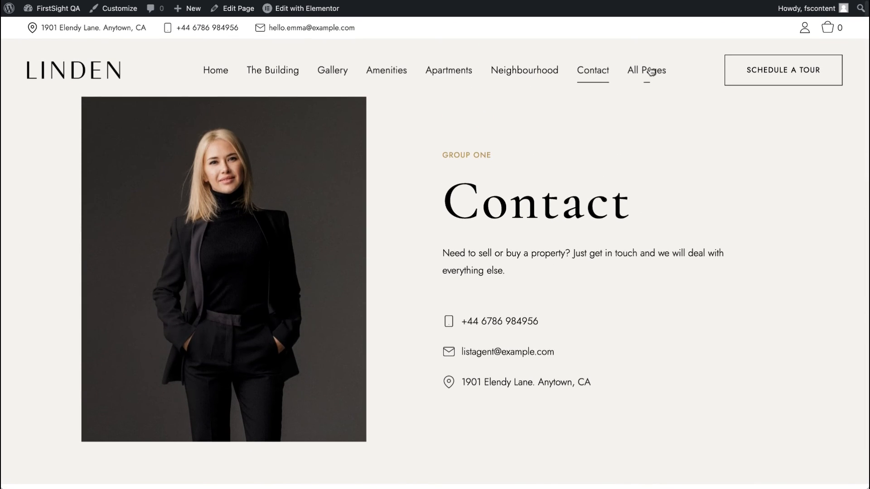
Step: Go to the dashboard, open the Menus screen and load the Main Menu for editing
mouse_move(651, 72)
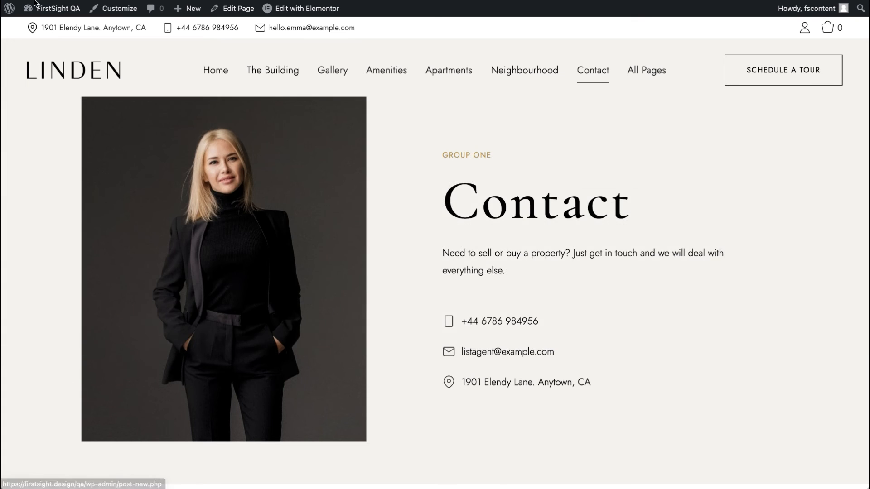
left_click(58, 8)
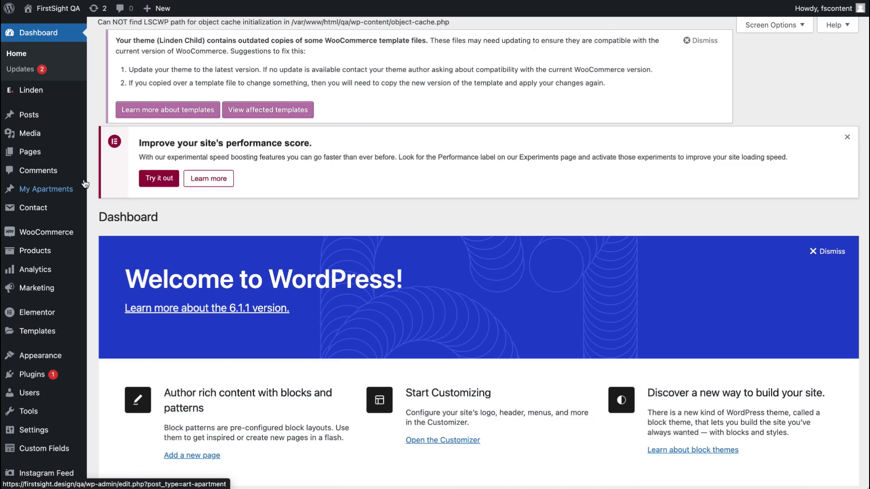
mouse_move(17, 352)
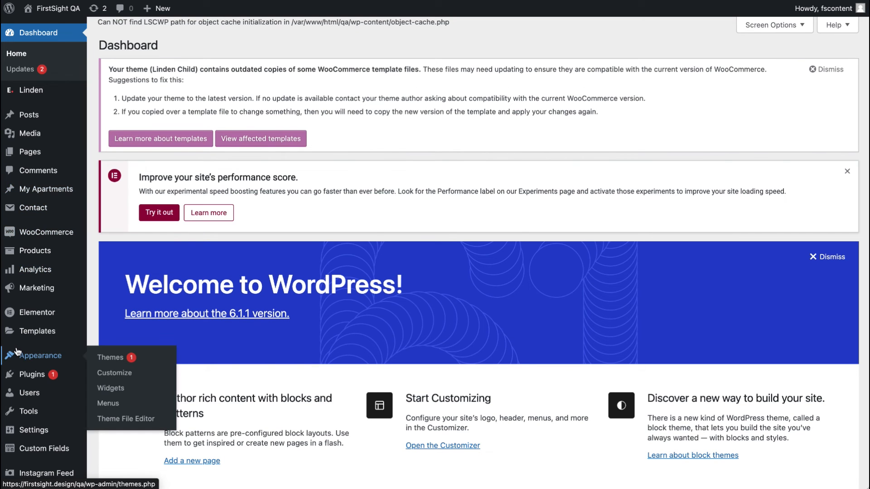
scroll(17, 355, "down", 5)
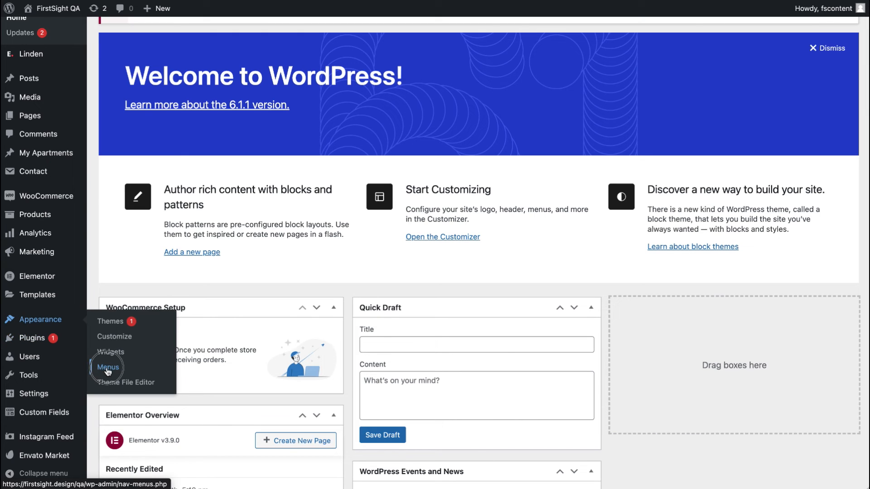
left_click(108, 367)
scroll(264, 343, "down", 3)
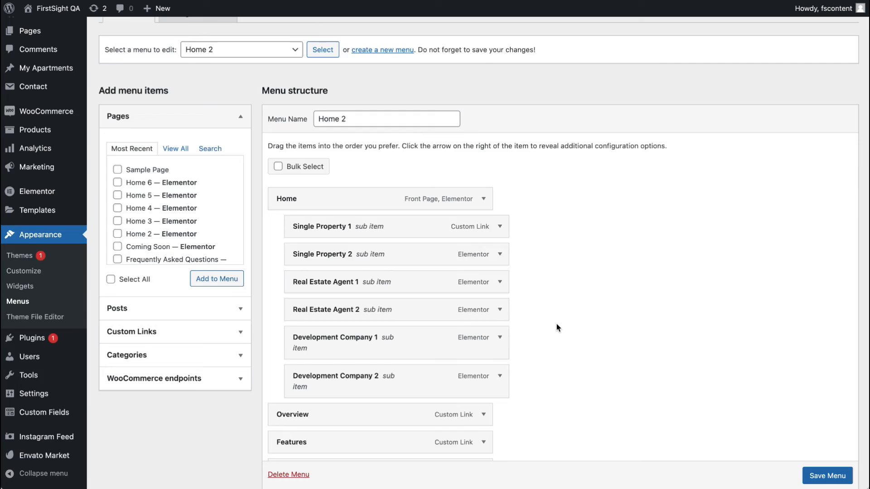
scroll(557, 323, "up", 2)
left_click(227, 144)
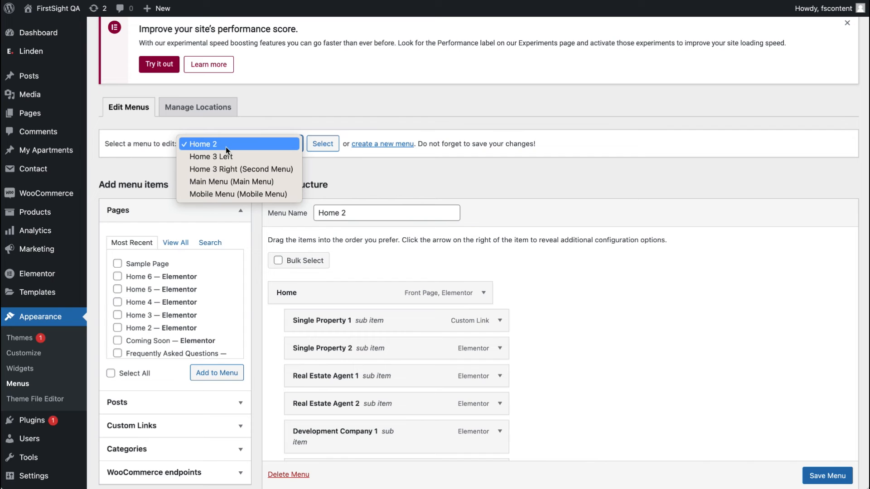
left_click(231, 181)
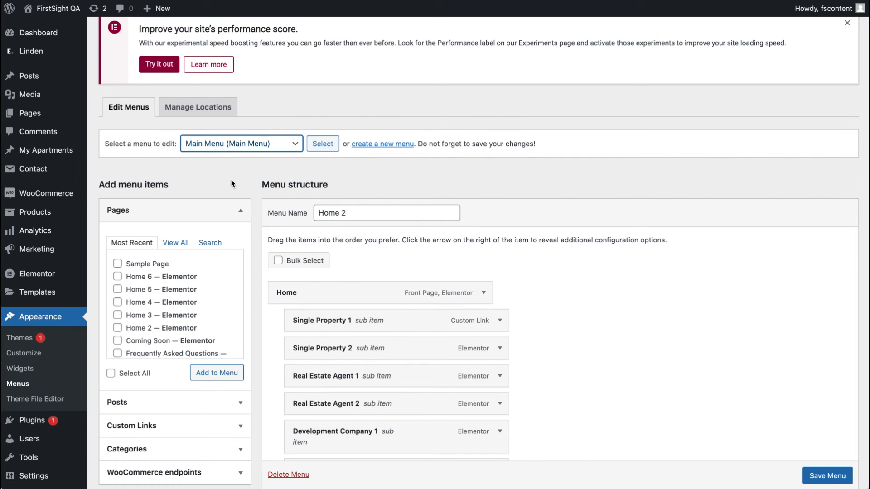
left_click(324, 148)
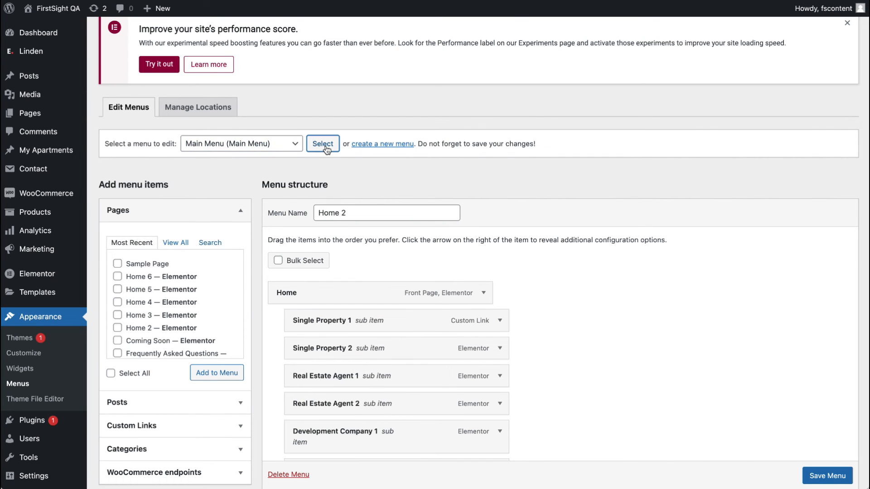
Step: Expand the All Pages item in the Main Menu to inspect its mega menu settings
scroll(357, 369, "down", 10)
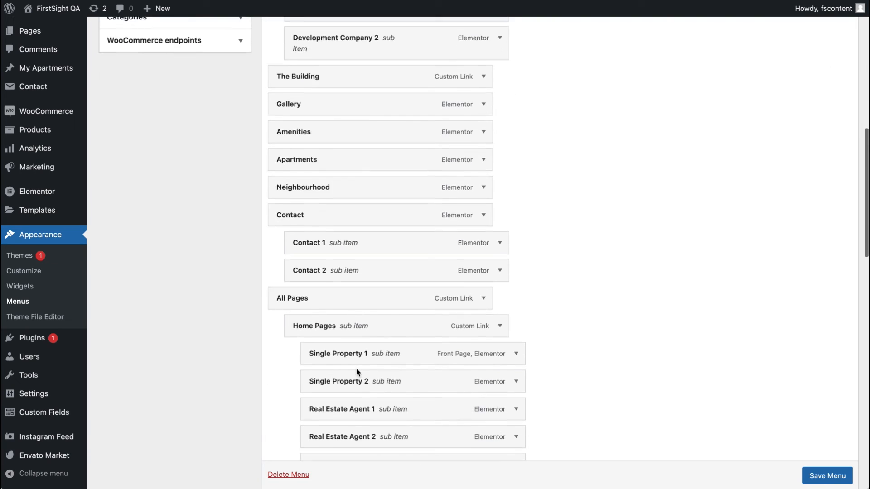
scroll(357, 372, "down", 15)
scroll(356, 373, "up", 15)
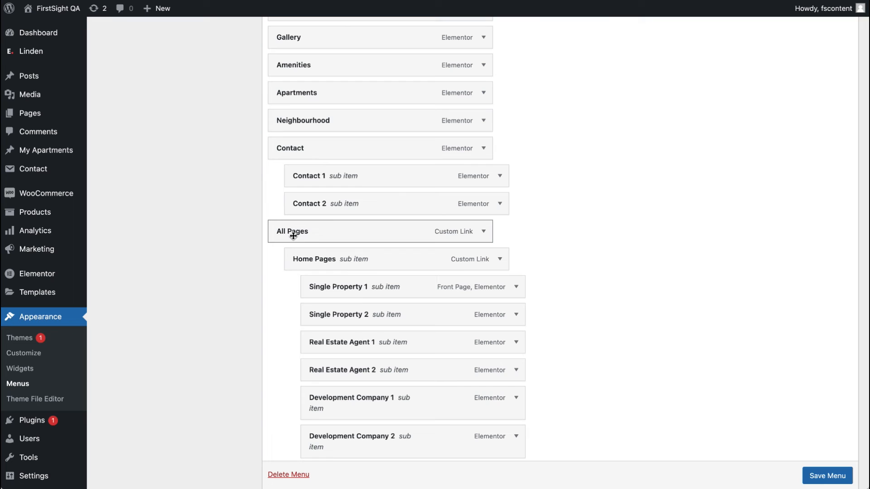
left_click(484, 233)
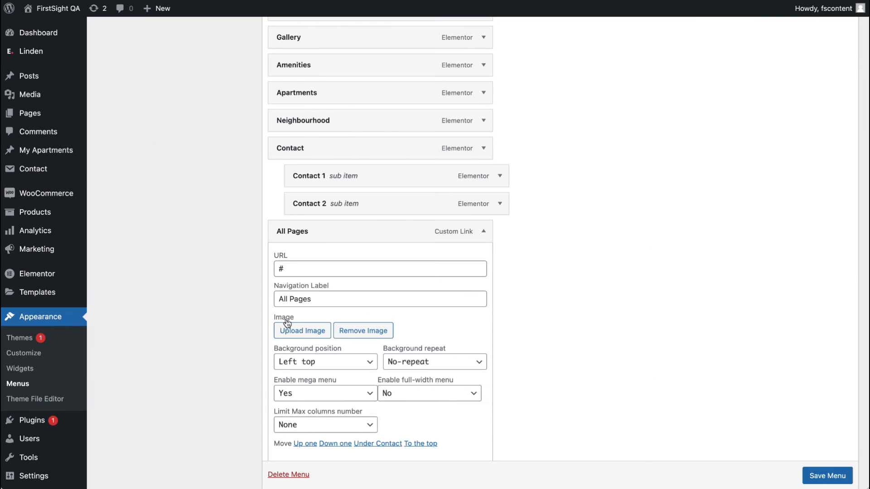
scroll(286, 323, "down", 3)
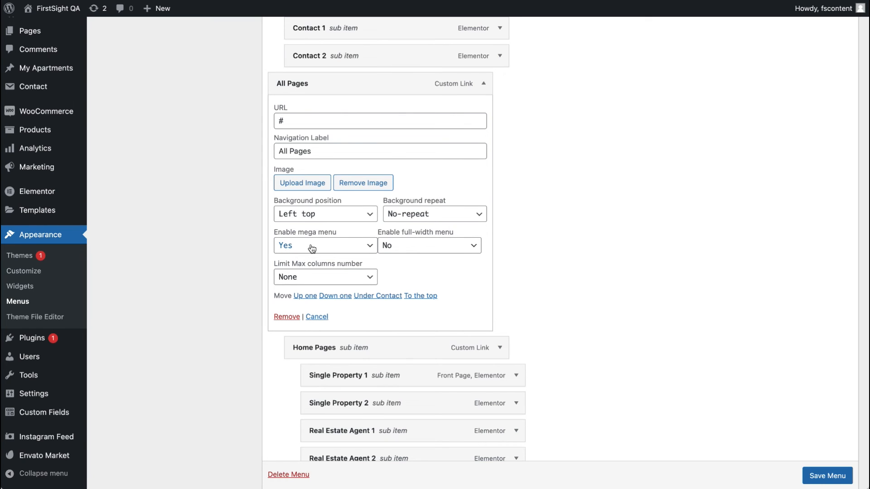
scroll(312, 248, "up", 1)
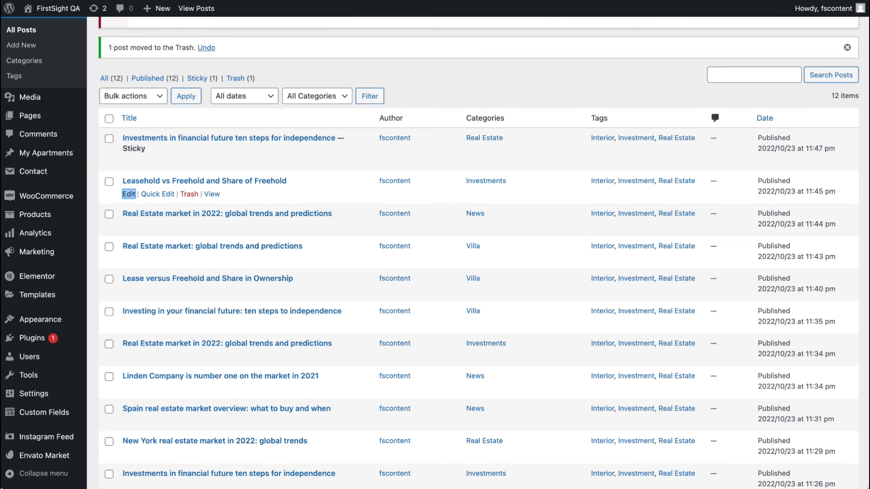
Step: Reload the site's front end and view the All Pages mega menu
key("super+l")
key("Return")
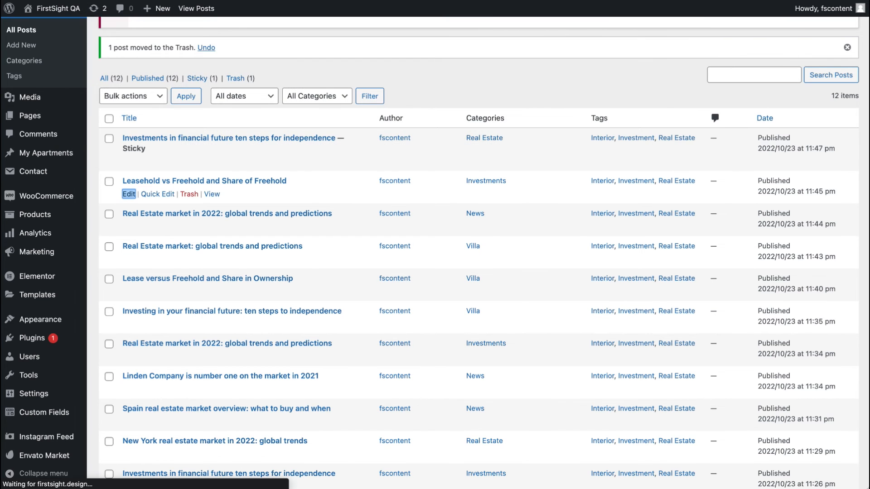
mouse_move(651, 93)
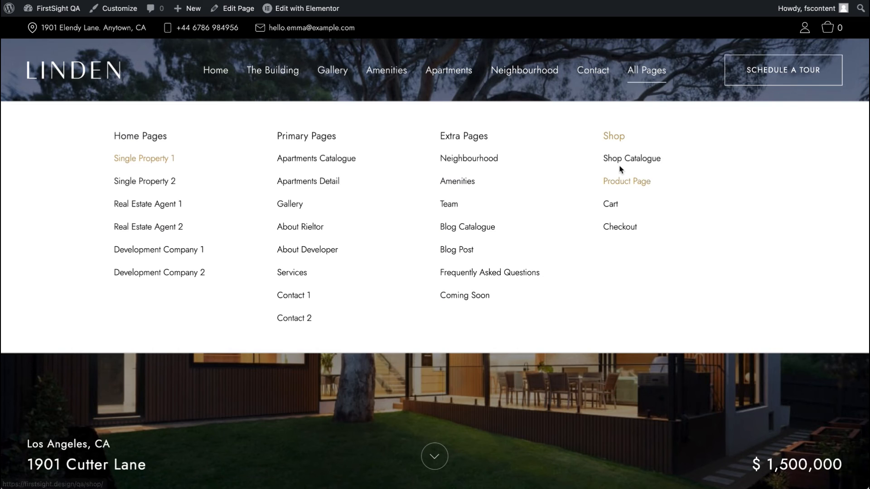
mouse_move(593, 80)
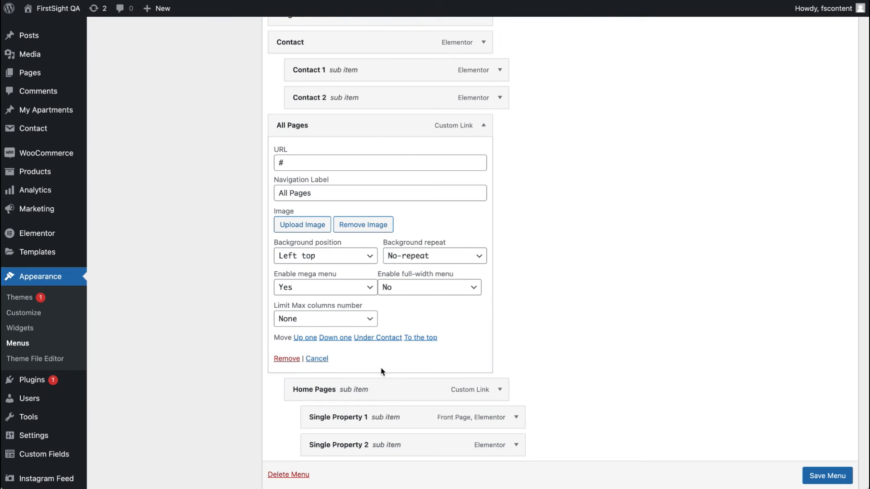
Step: Expand the Contact item in the Main Menu to view its settings
scroll(380, 369, "up", 4)
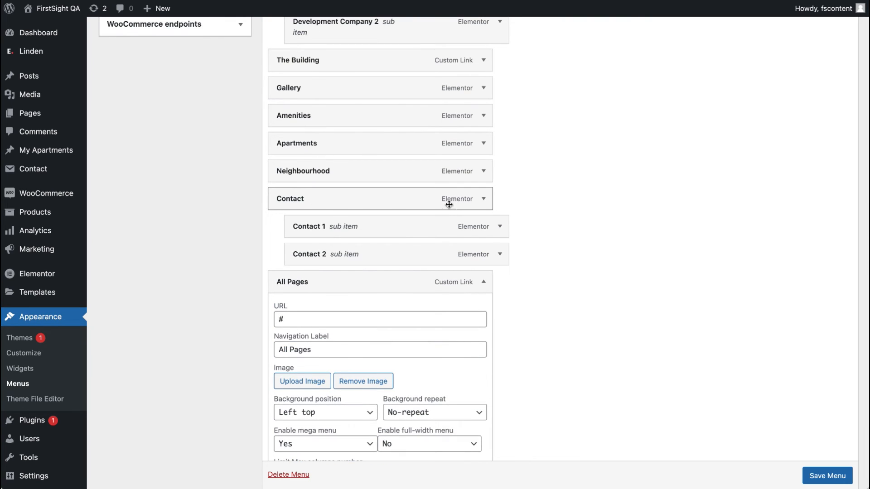
left_click(482, 202)
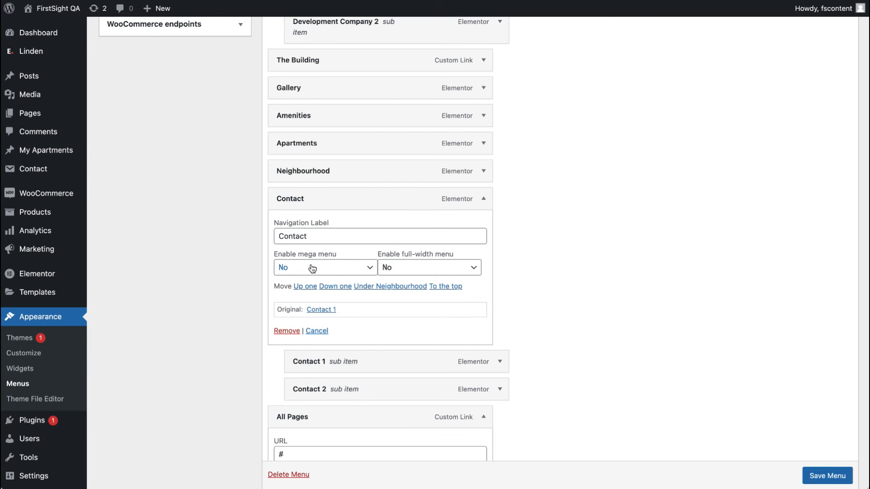
scroll(333, 209, "down", 4)
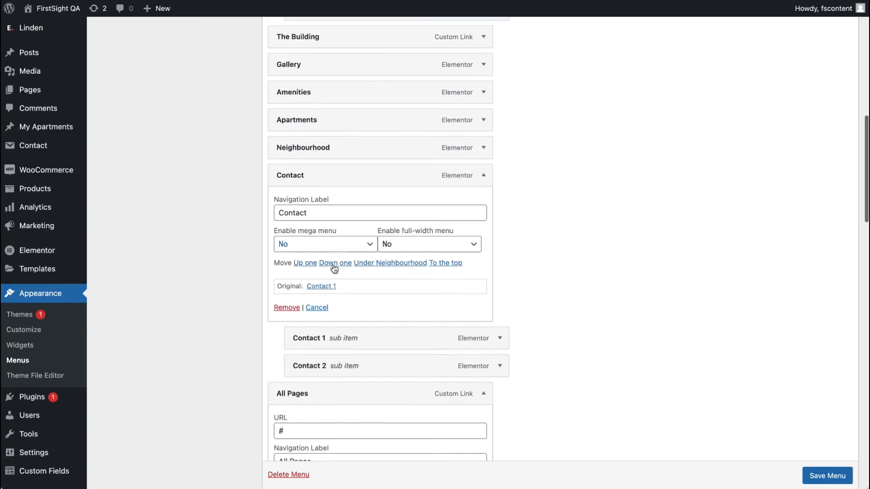
Step: Open the Neighbourhood page from the All Pages mega menu and scroll through its content
left_click(484, 310)
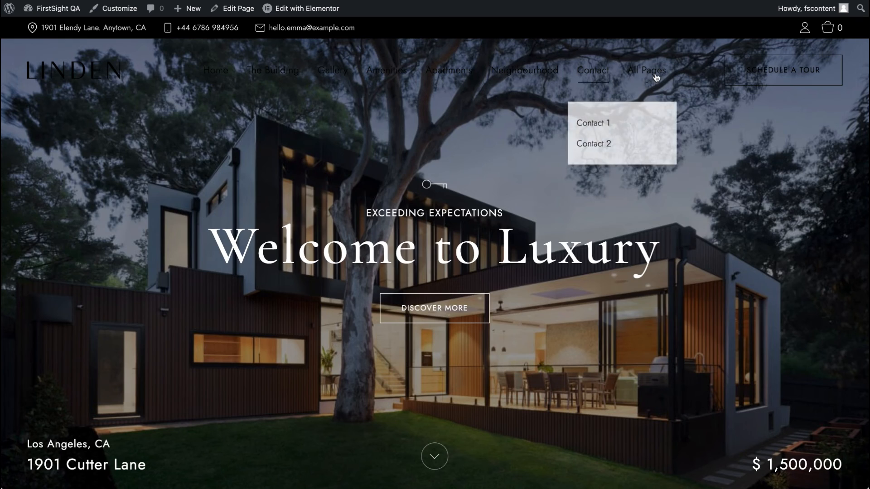
mouse_move(647, 71)
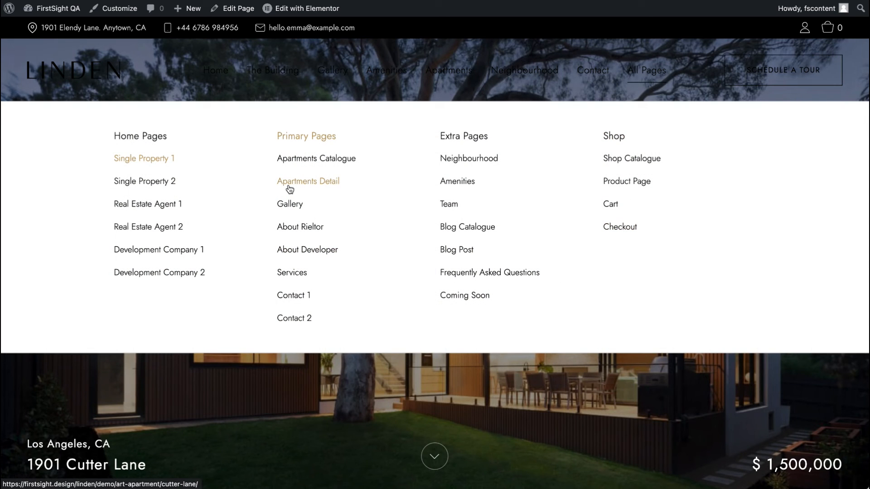
left_click(467, 158)
scroll(467, 157, "down", 15)
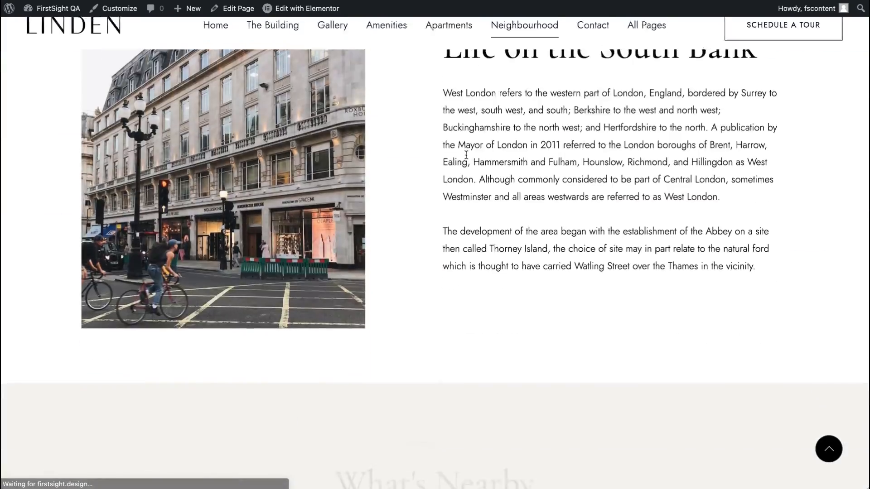
scroll(466, 154, "down", 10)
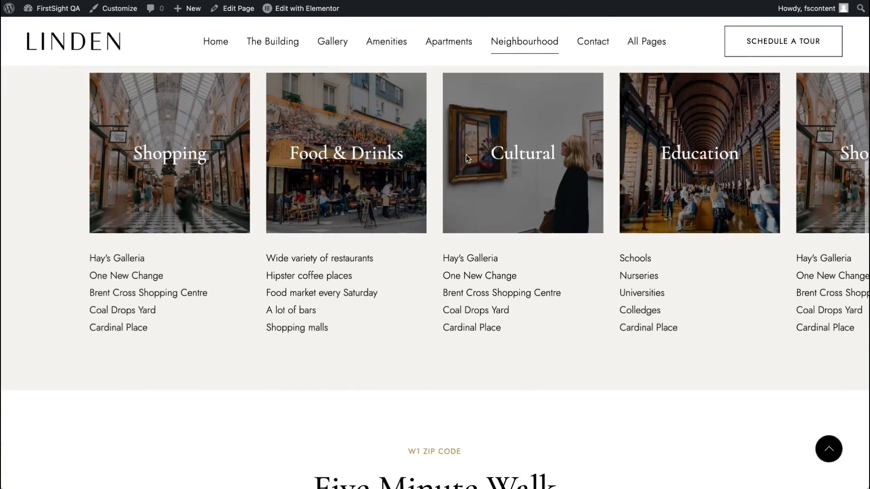
scroll(466, 154, "down", 10)
scroll(465, 154, "up", 15)
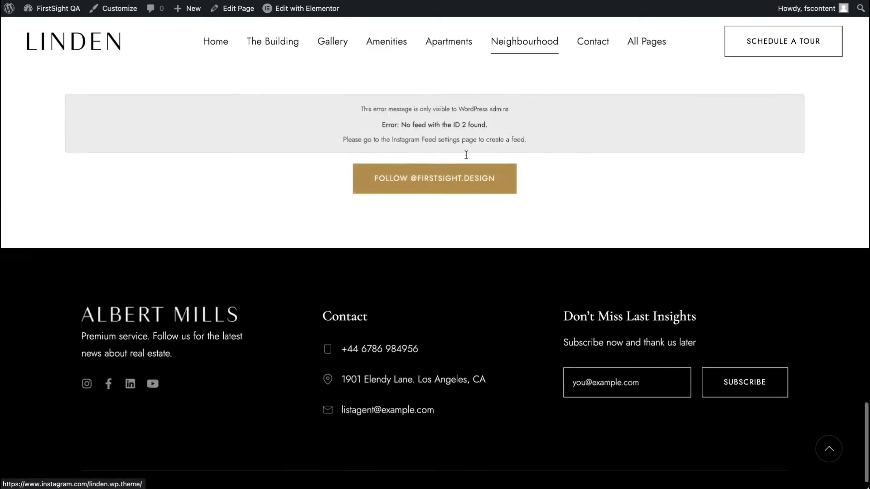
scroll(466, 155, "up", 10)
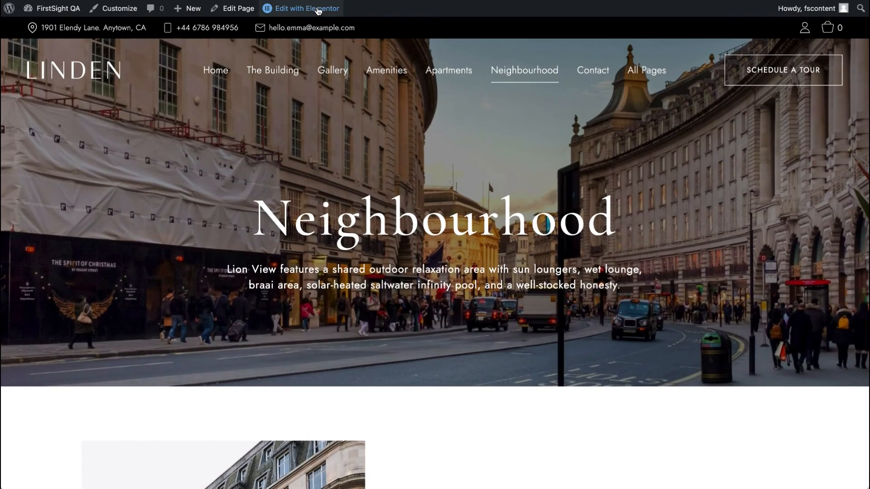
Step: Open the Amenities page from the All Pages mega menu and scroll down it
mouse_move(317, 10)
mouse_move(654, 75)
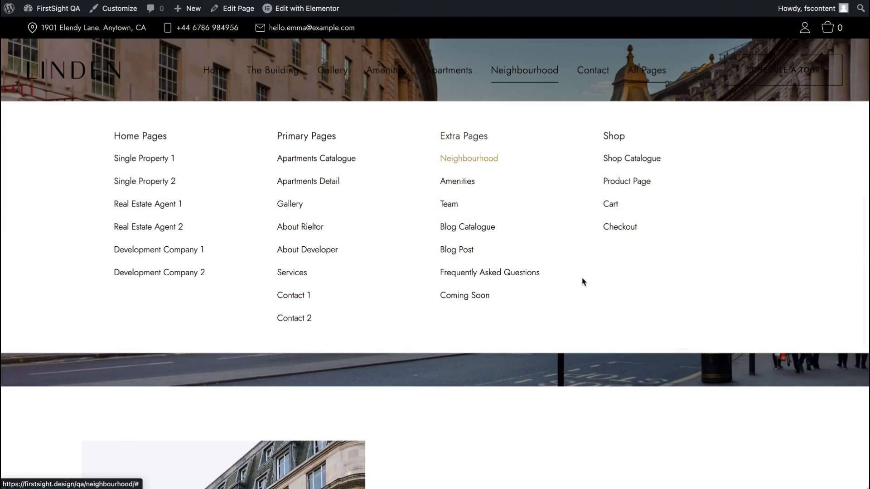
left_click(465, 182)
scroll(465, 183, "down", 15)
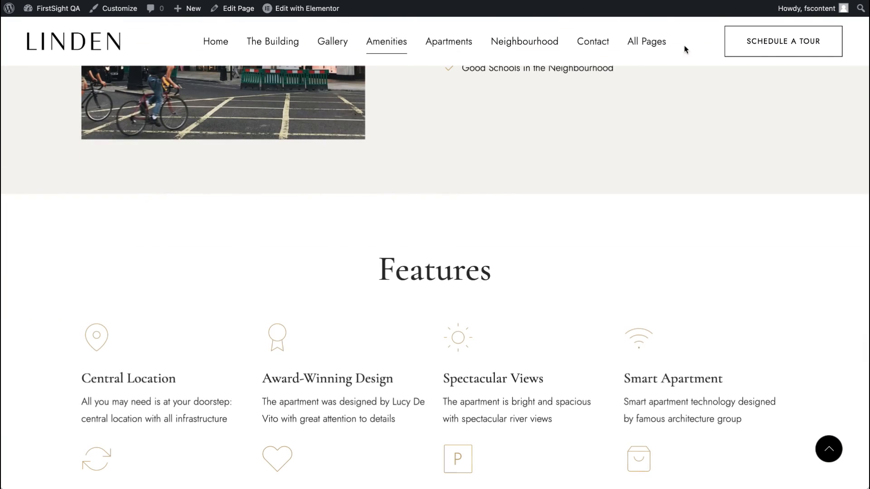
Step: Open the Team page from the All Pages mega menu and scroll through it
mouse_move(648, 43)
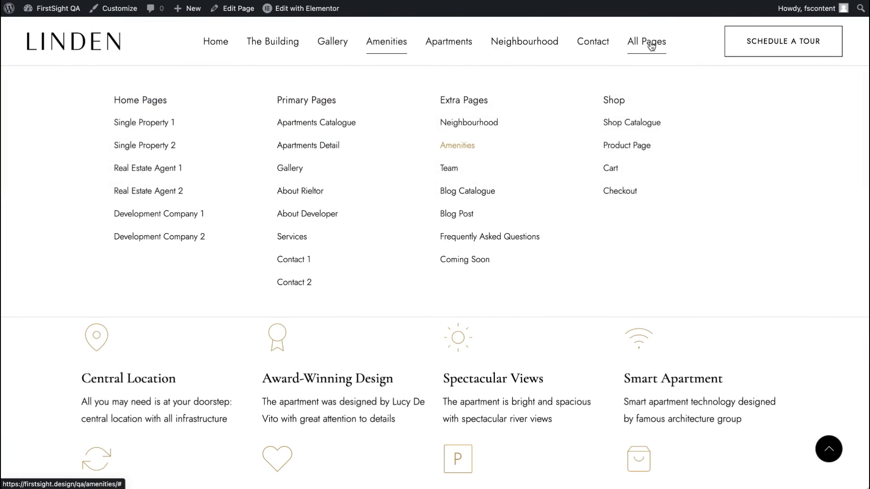
left_click(451, 172)
scroll(416, 239, "down", 20)
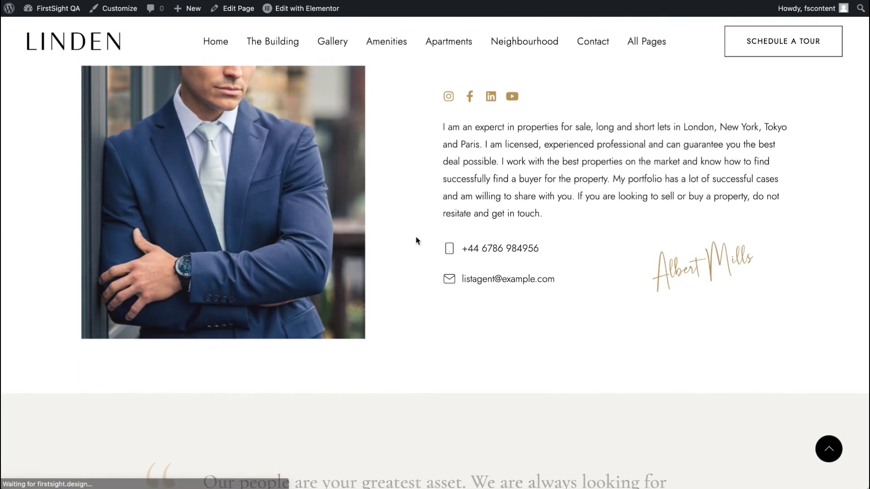
scroll(416, 239, "down", 15)
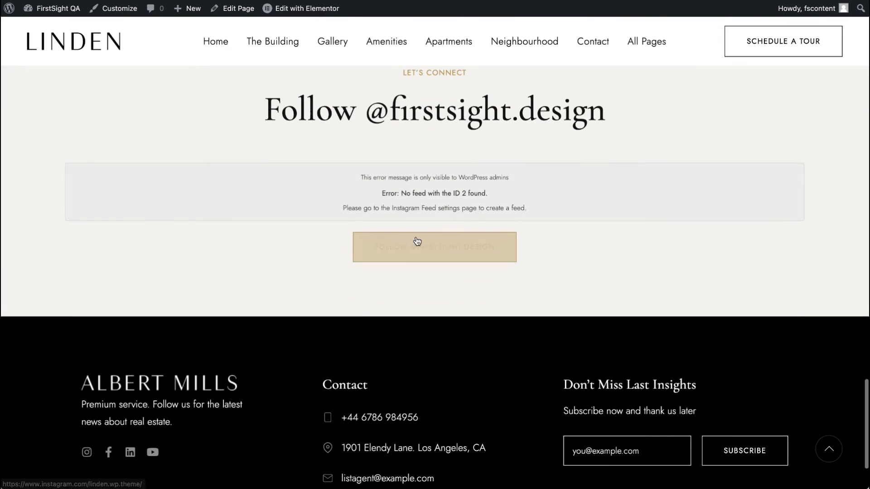
Step: Open the Blog Catalogue page from the All Pages mega menu and browse its posts
mouse_move(645, 44)
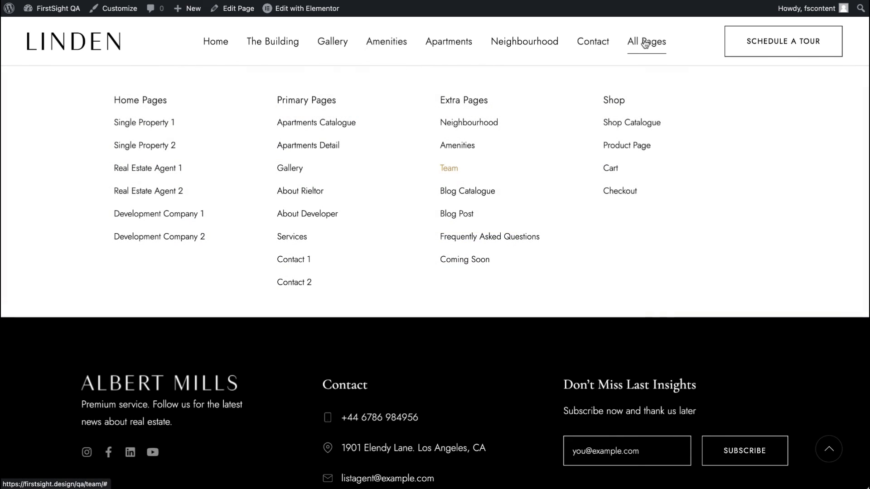
left_click(463, 191)
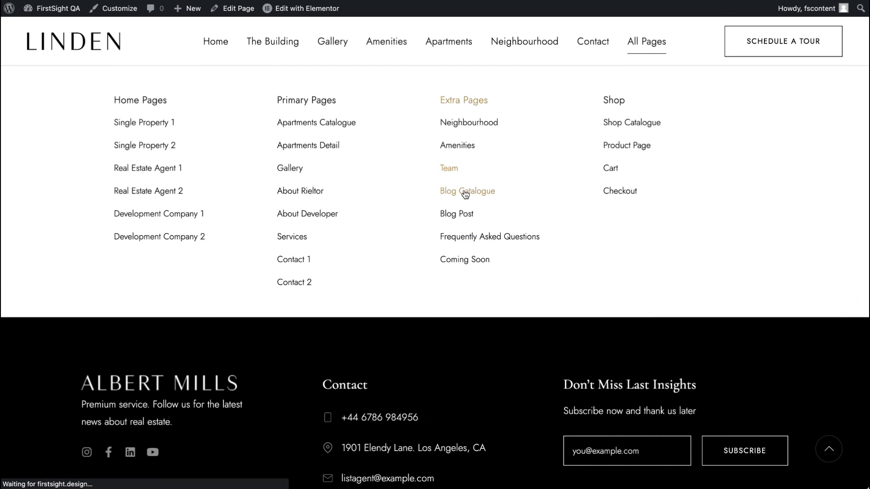
scroll(464, 191, "down", 20)
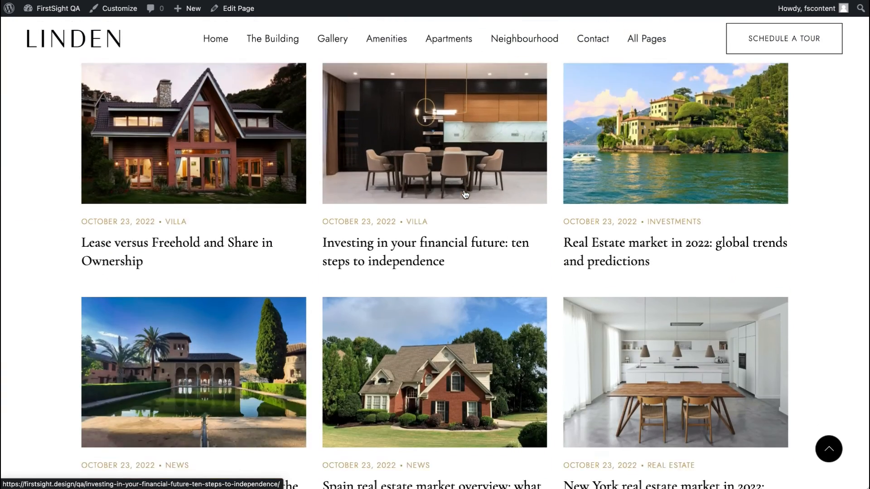
scroll(464, 194, "up", 15)
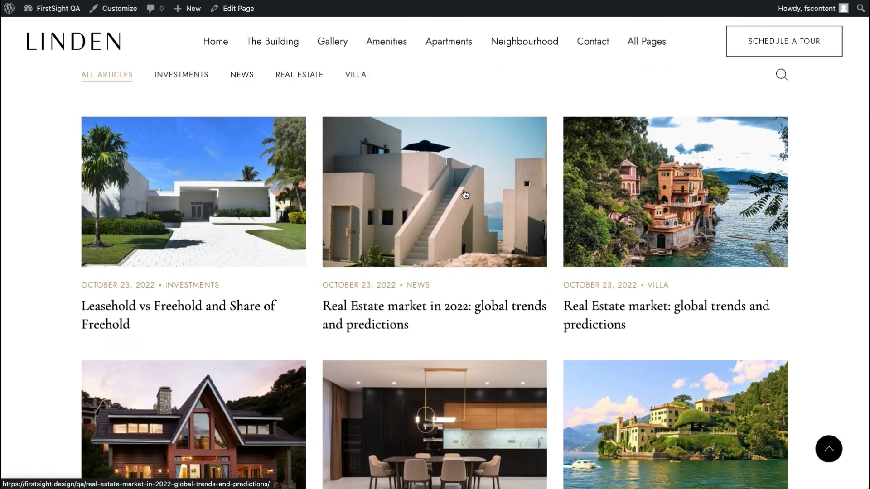
scroll(360, 182, "up", 7)
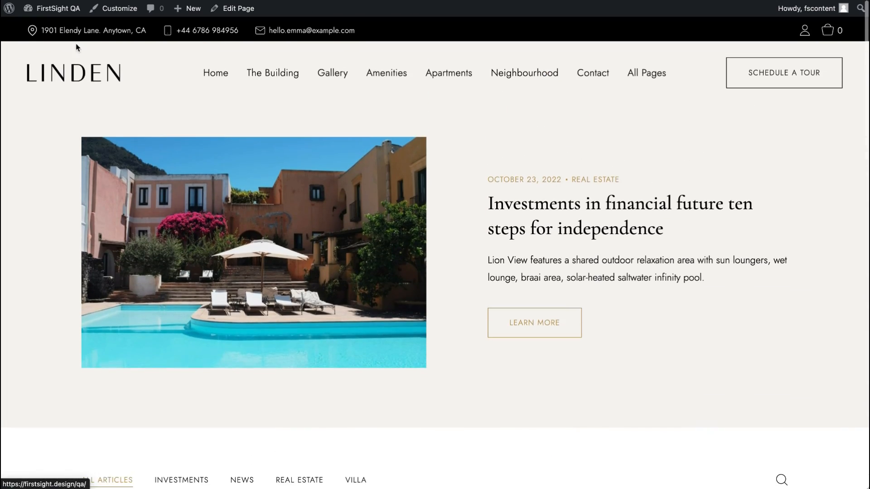
Step: Go to the dashboard and view the post Categories and Tags screens
left_click(49, 14)
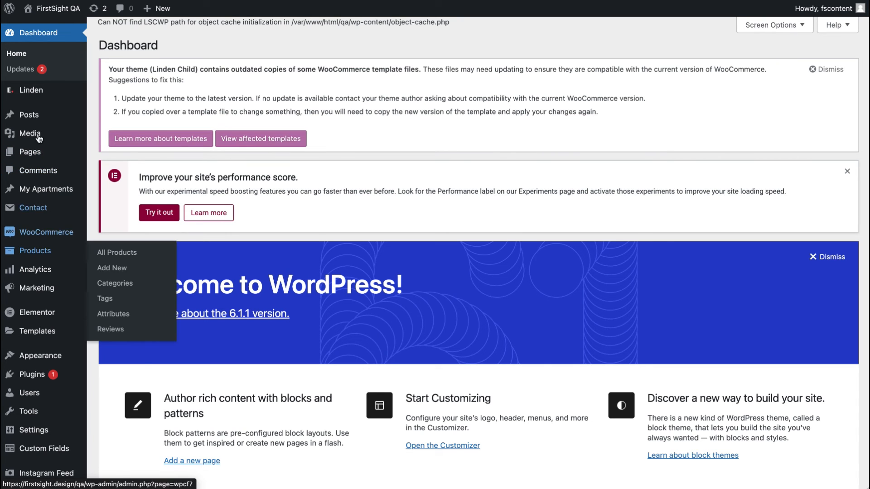
left_click(39, 117)
left_click(26, 131)
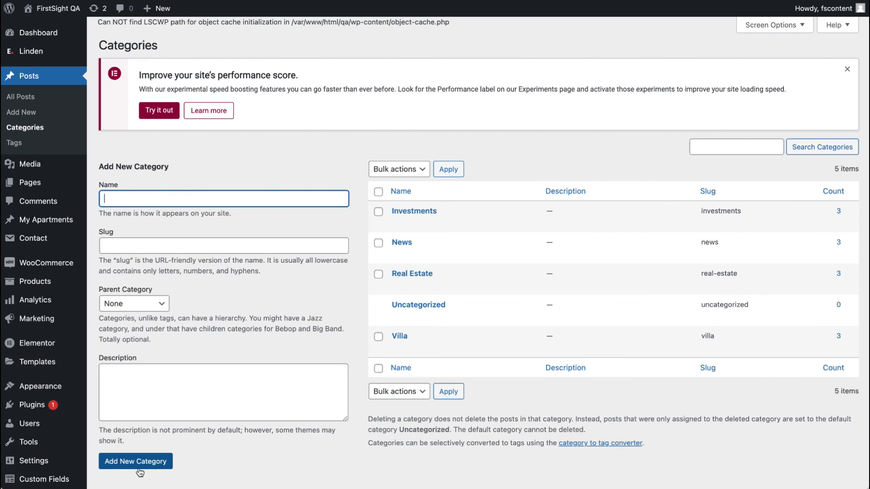
left_click(14, 143)
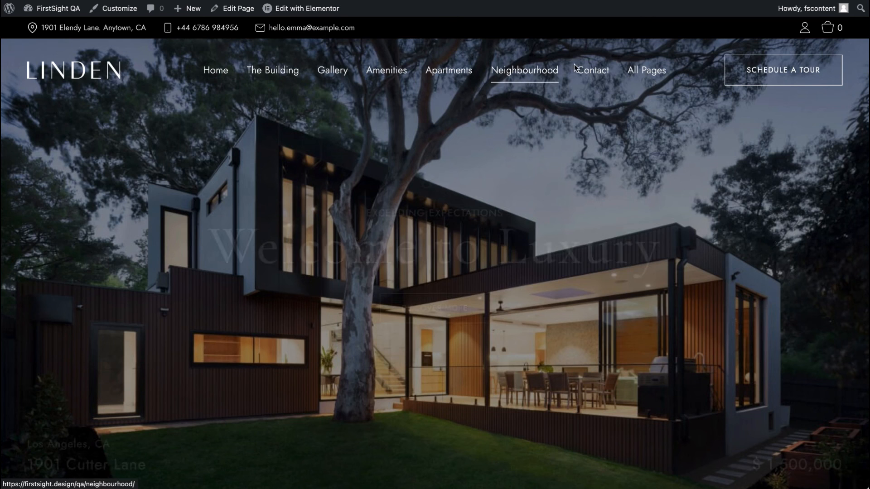
Step: Open the Frequently Asked Questions page and expand the Other question in its accordion
mouse_move(647, 70)
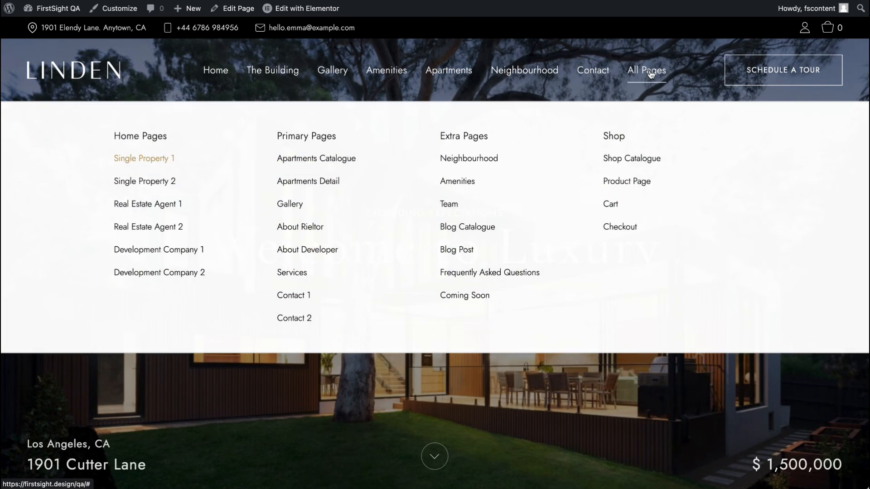
left_click(493, 274)
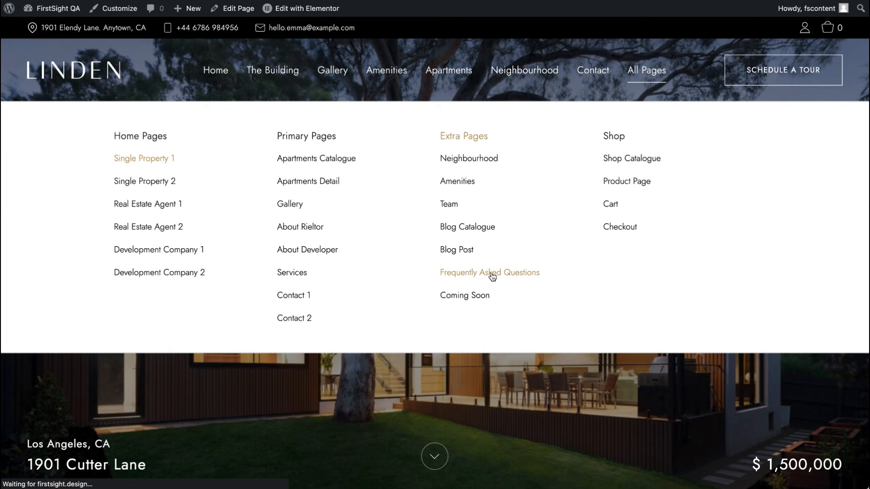
scroll(491, 275, "down", 15)
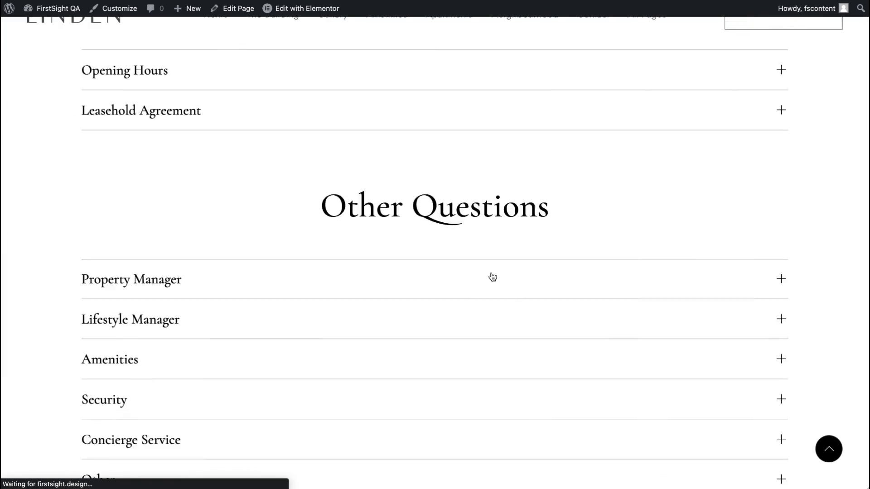
left_click(511, 182)
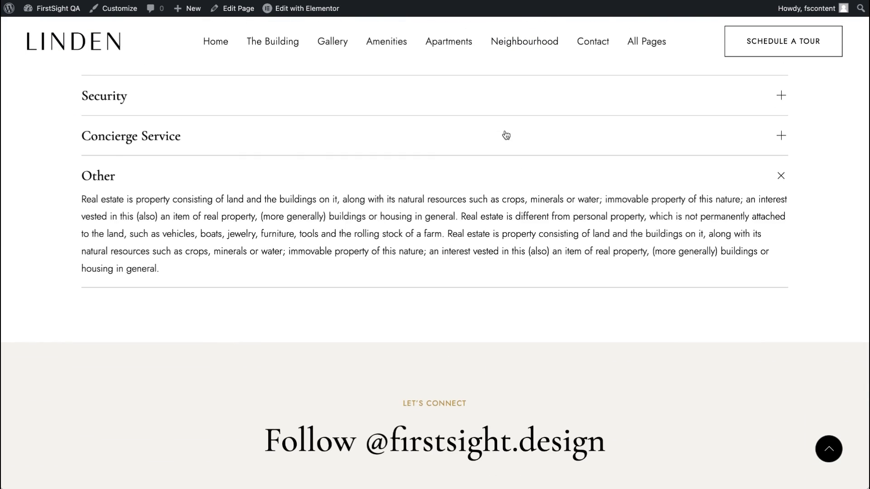
left_click(505, 136)
scroll(505, 136, "up", 15)
Step: Visit the Coming Soon page and then the Shop Catalogue page from the All Pages mega menu
mouse_move(654, 78)
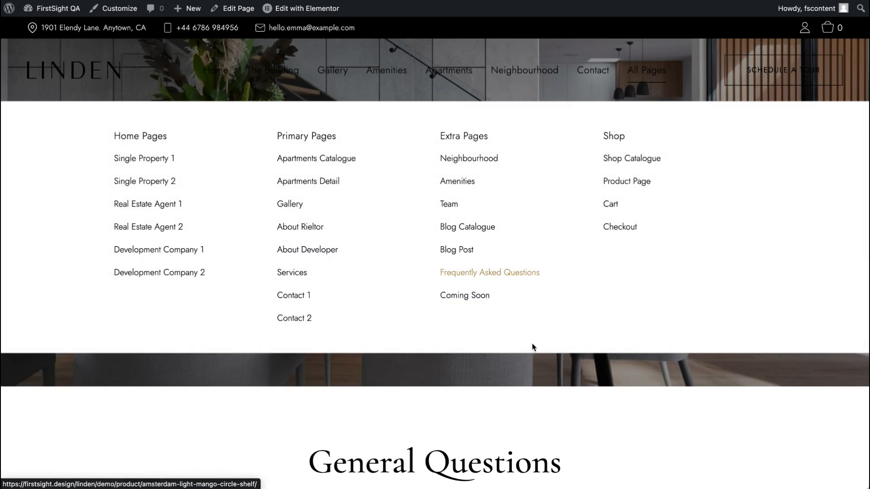
left_click(467, 298)
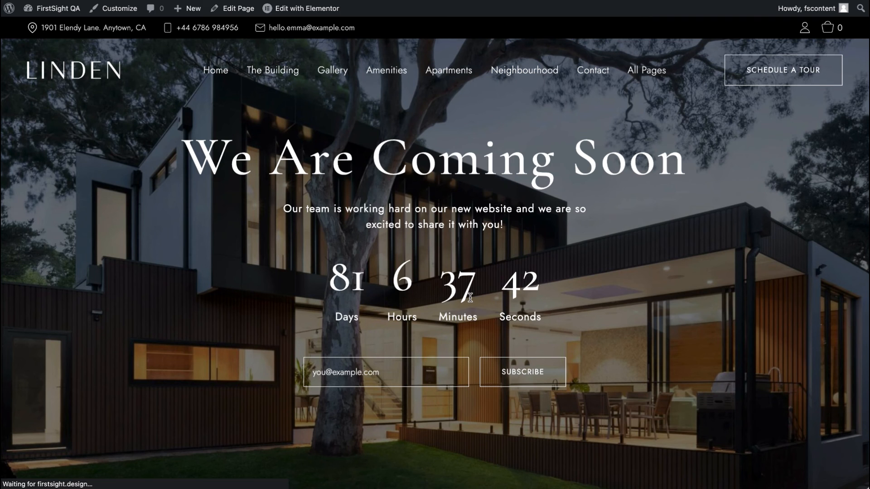
mouse_move(647, 73)
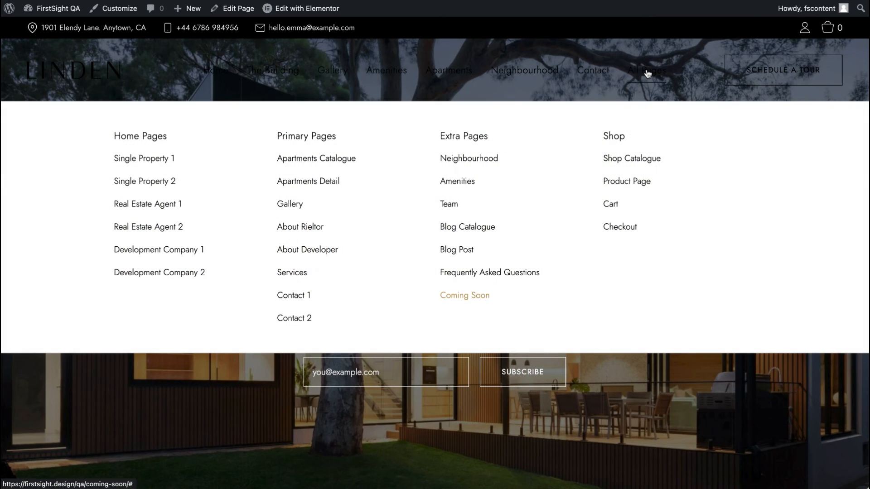
left_click(621, 158)
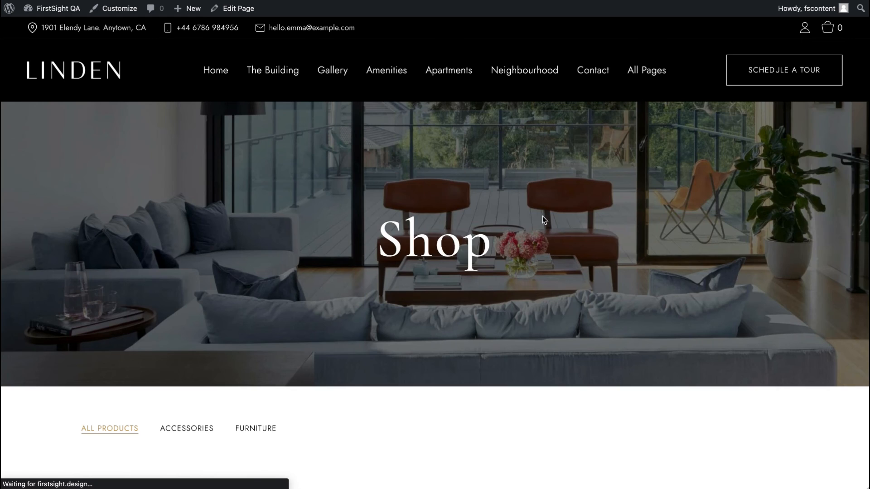
scroll(450, 316, "down", 6)
scroll(450, 316, "up", 6)
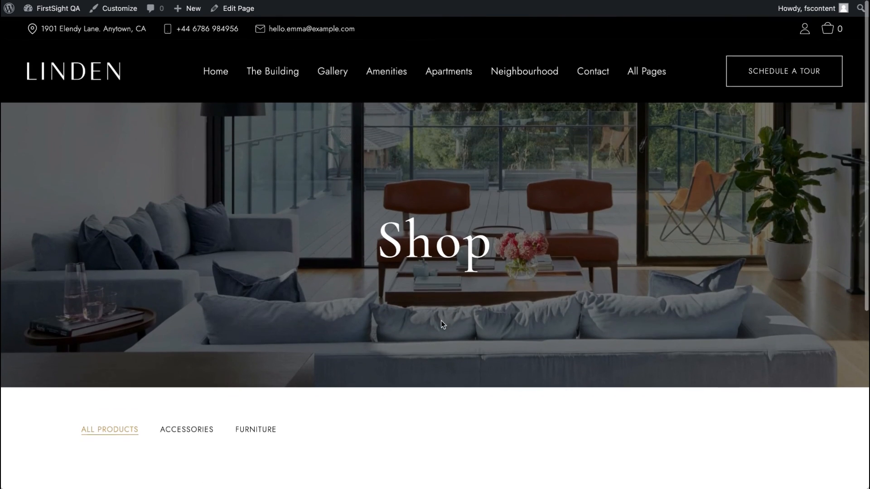
Step: Filter the shop to the Accessories category and scroll through the products
left_click(177, 430)
scroll(249, 438, "down", 1)
scroll(249, 441, "down", 7)
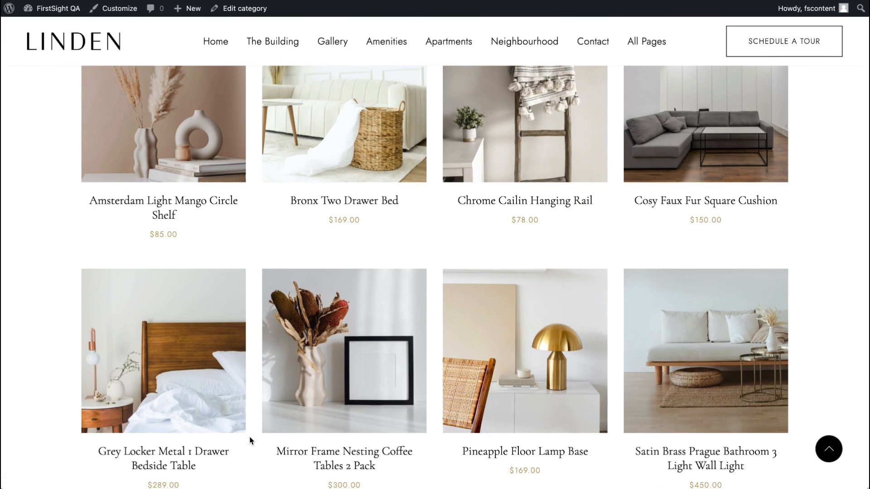
Step: Return to the dashboard and browse the WooCommerce Products list
mouse_move(45, 13)
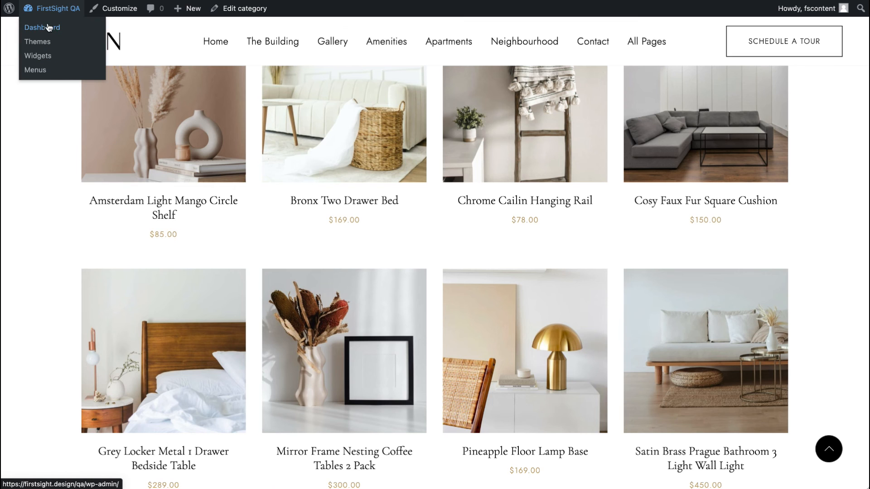
left_click(52, 12)
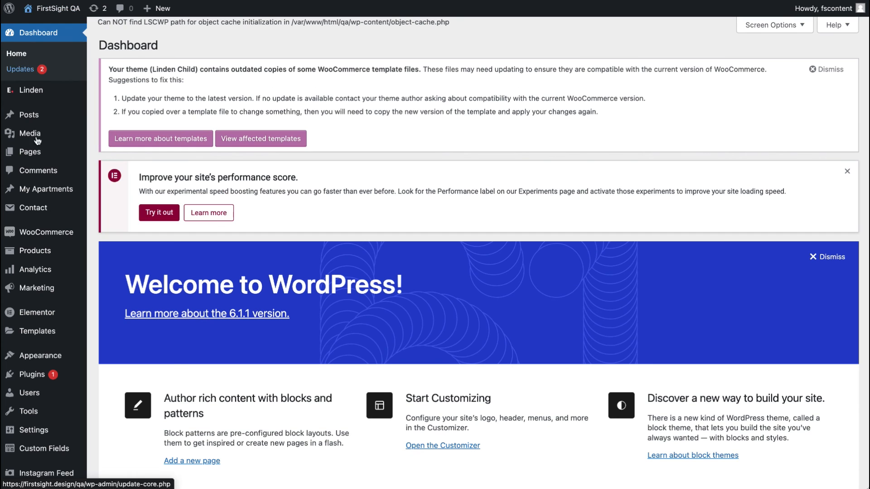
mouse_move(29, 258)
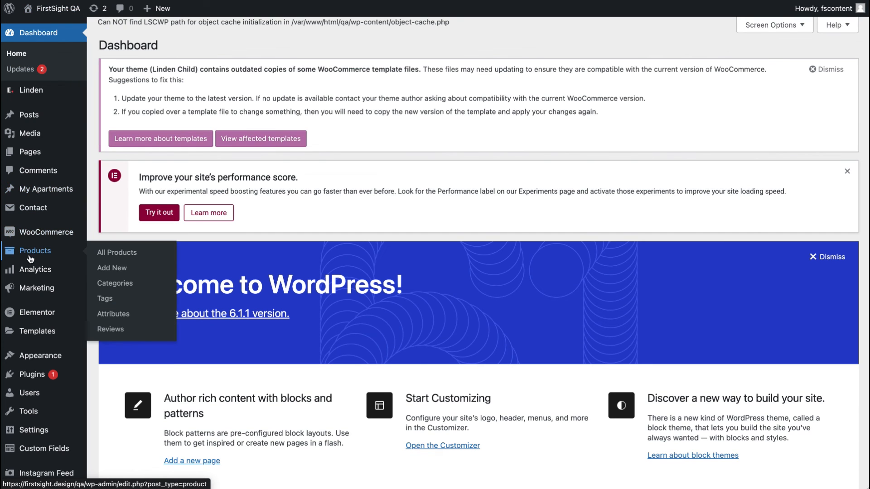
left_click(30, 258)
scroll(292, 215, "down", 5)
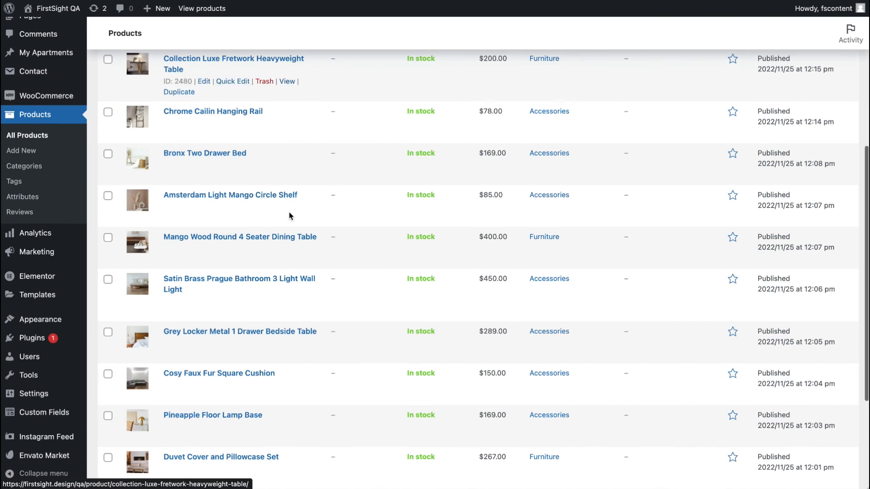
scroll(292, 217, "up", 2)
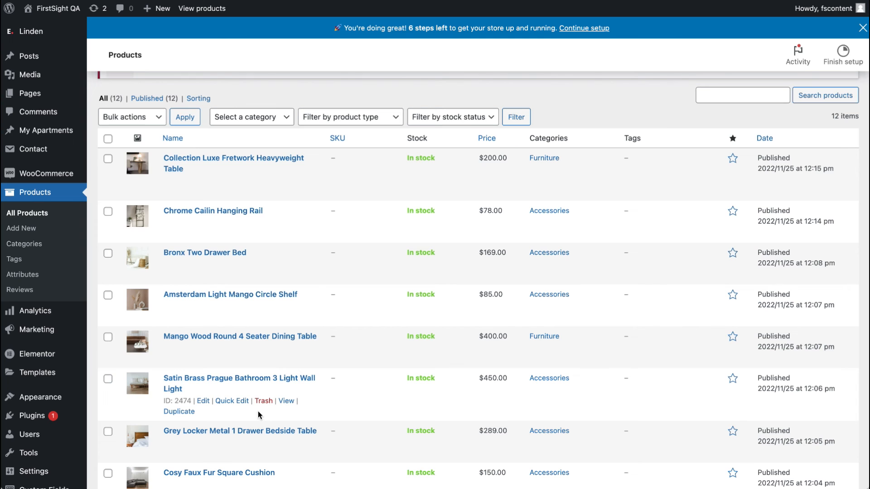
scroll(254, 368, "down", 3)
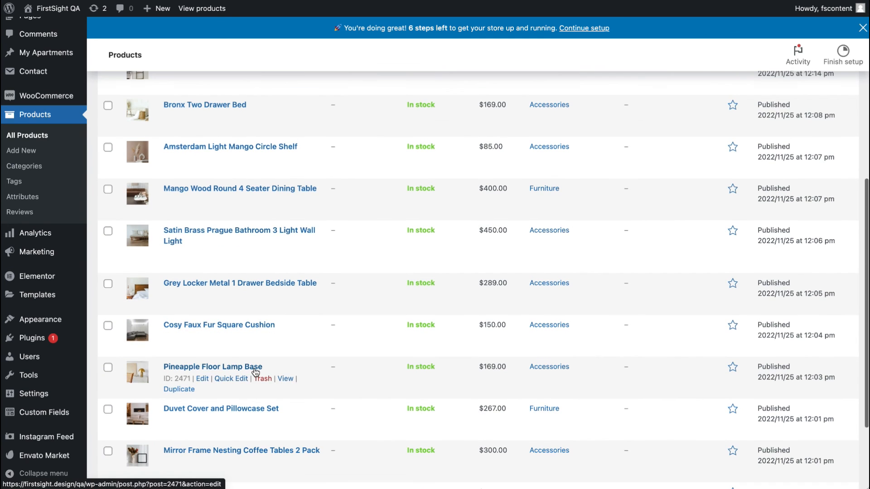
Step: Open the Collection Luxe Fretwork Heavyweight Table product's edit screen in a new tab and review its product data
left_click(263, 295)
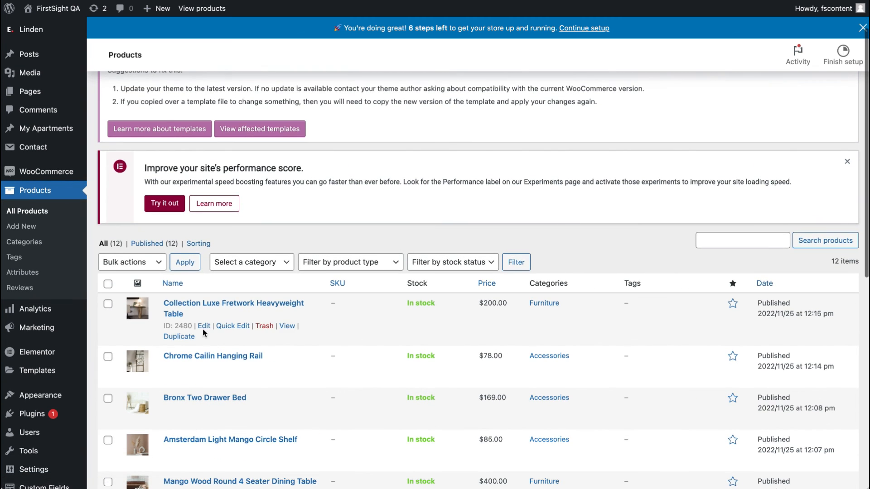
right_click(203, 333)
left_click(240, 332)
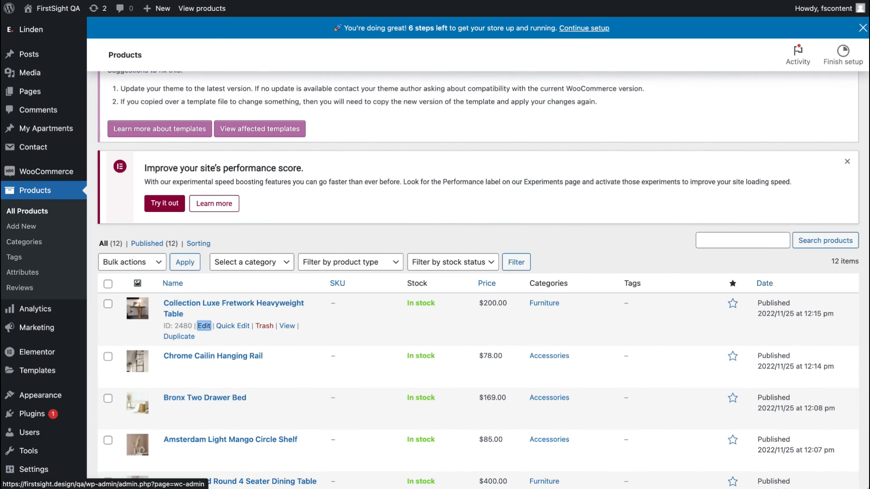
key("ctrl+Tab")
scroll(300, 254, "down", 2)
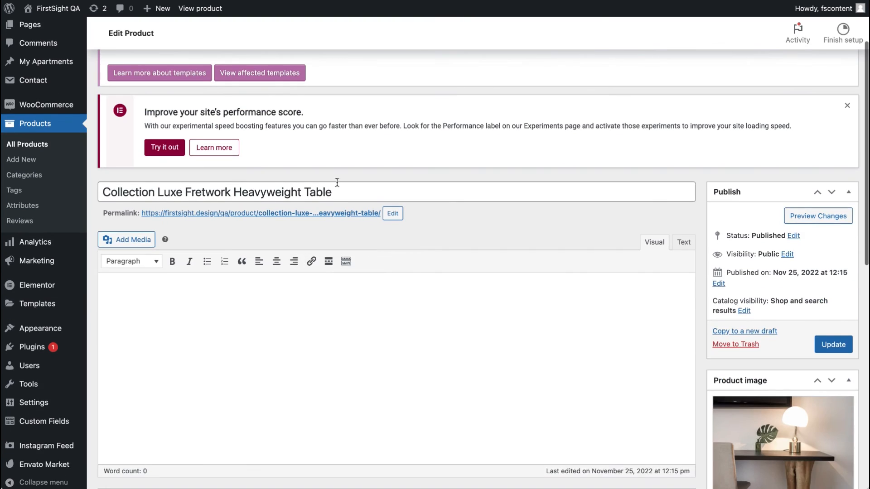
scroll(339, 194, "down", 7)
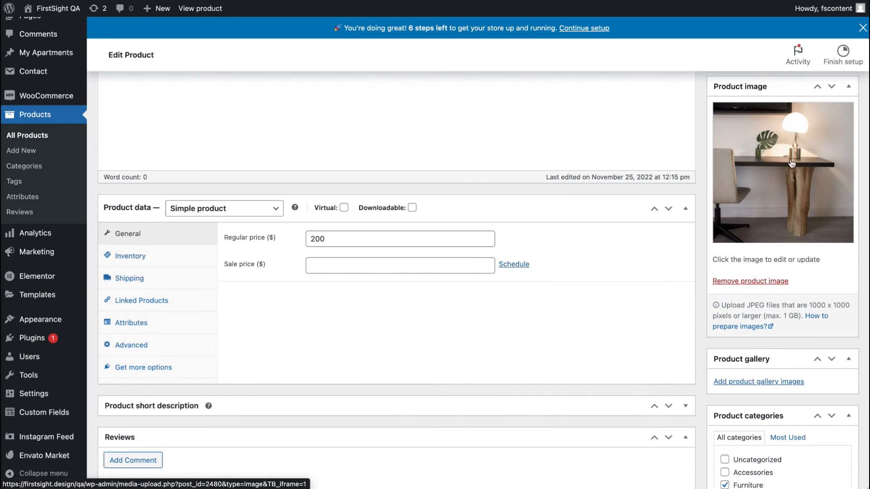
scroll(791, 163, "down", 4)
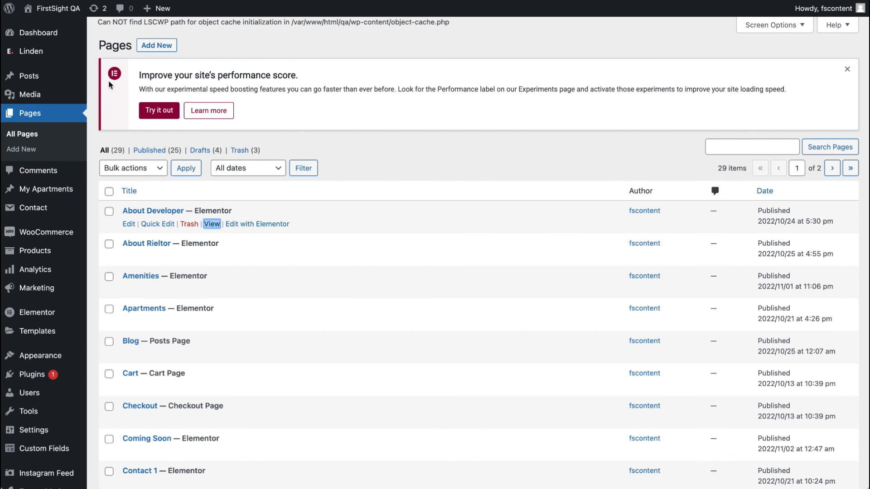
Step: Go to the front-end Shop Catalogue and filter it to the Accessories category
left_click(60, 28)
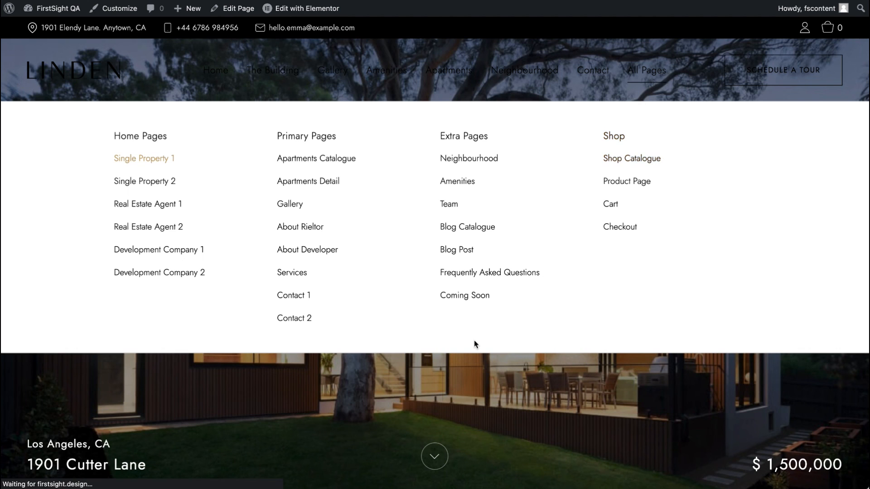
scroll(190, 434, "down", 2)
scroll(189, 433, "down", 5)
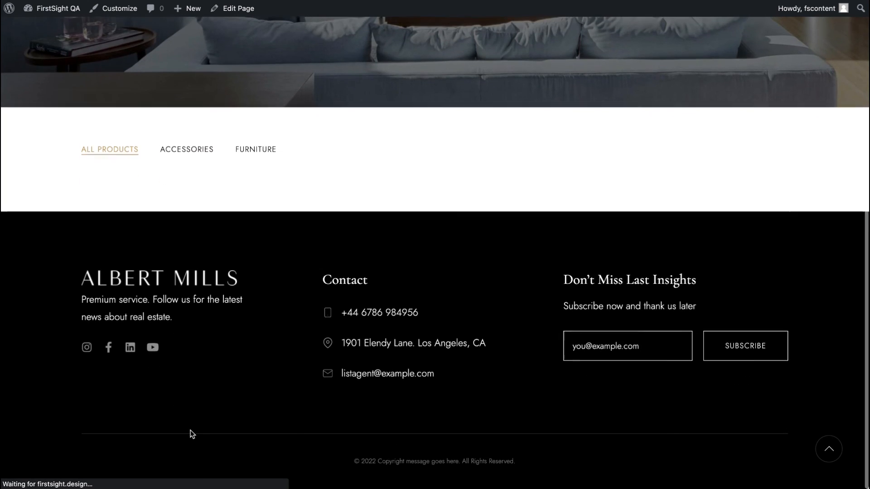
scroll(202, 209, "down", 7)
scroll(204, 212, "down", 5)
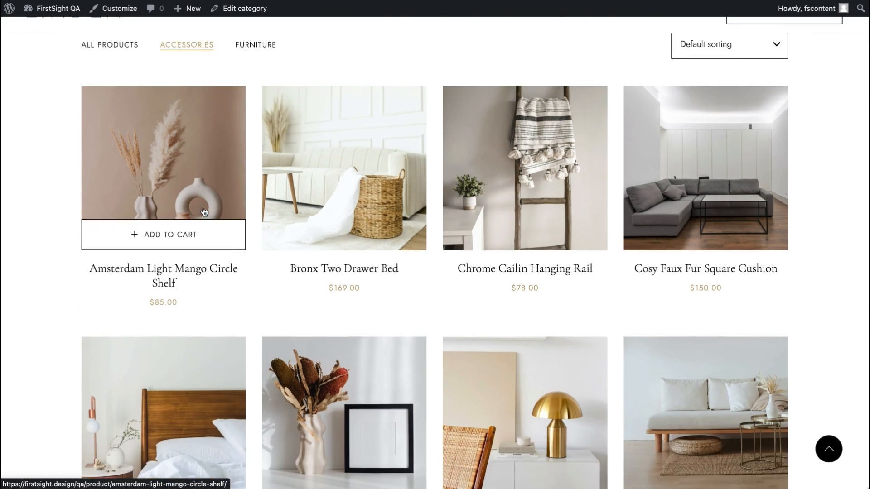
Step: Open the Amsterdam Light Mango Circle Shelf product page and expand, then collapse, its Reviews section
left_click(160, 123)
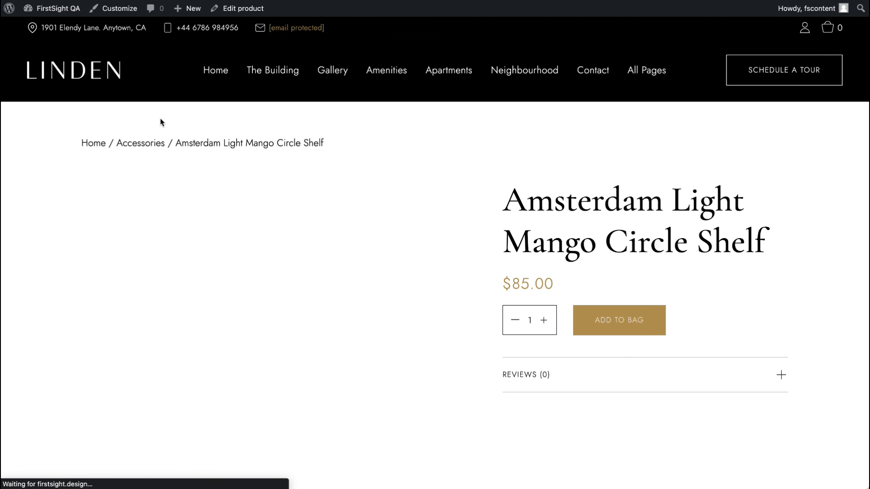
scroll(473, 208, "down", 3)
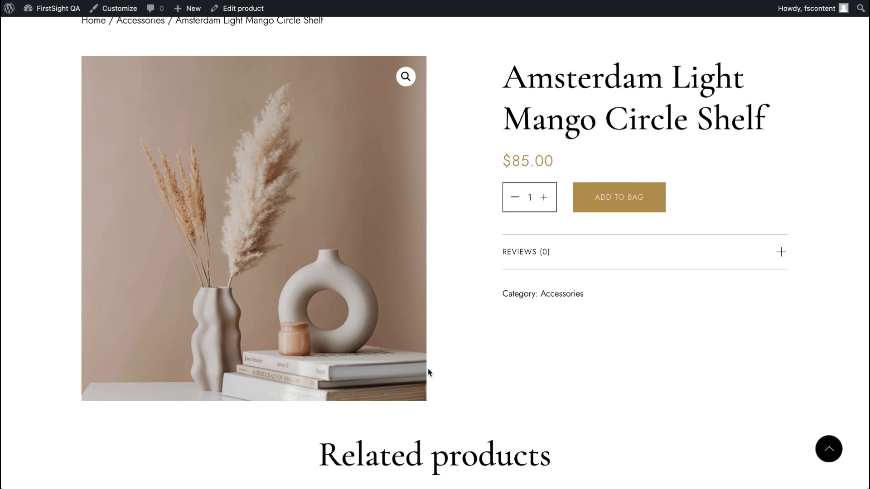
scroll(428, 370, "down", 1)
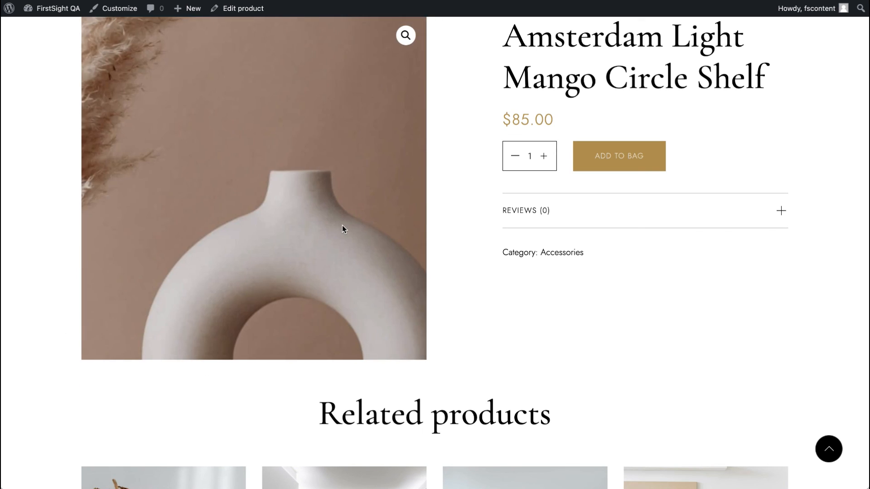
left_click(559, 210)
scroll(556, 301, "down", 9)
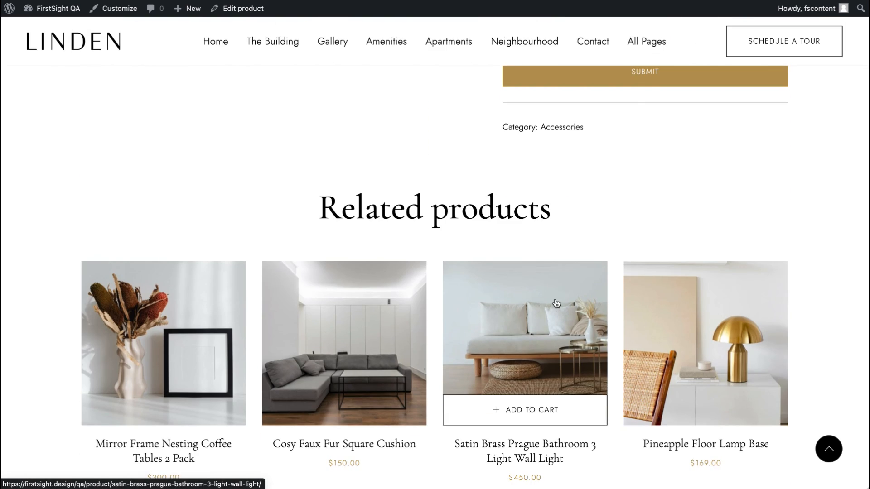
scroll(555, 299, "up", 12)
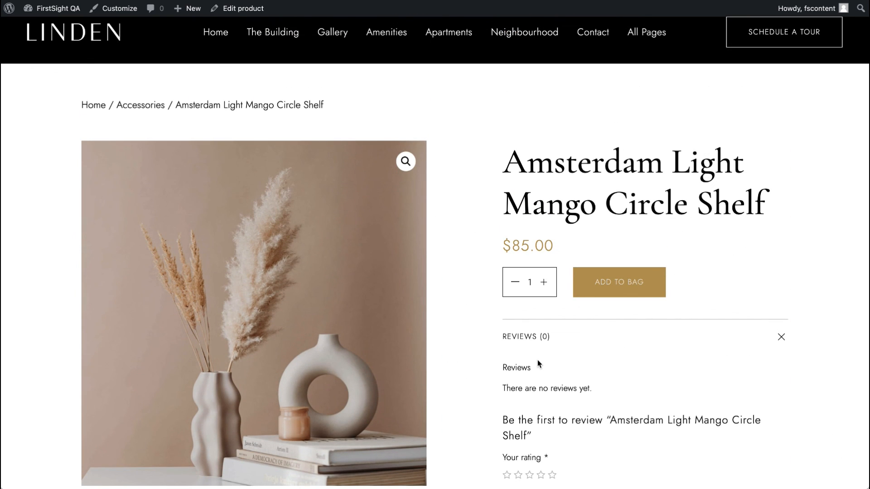
left_click(544, 338)
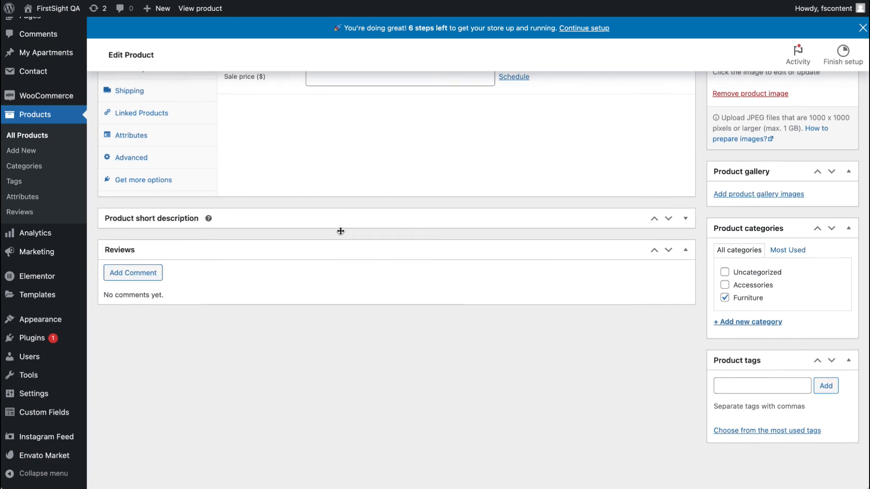
Step: Update the Collection Luxe Fretwork Heavyweight Table product with its sale price left empty
scroll(340, 232, "up", 5)
scroll(340, 233, "down", 1)
left_click(340, 266)
left_click(337, 294)
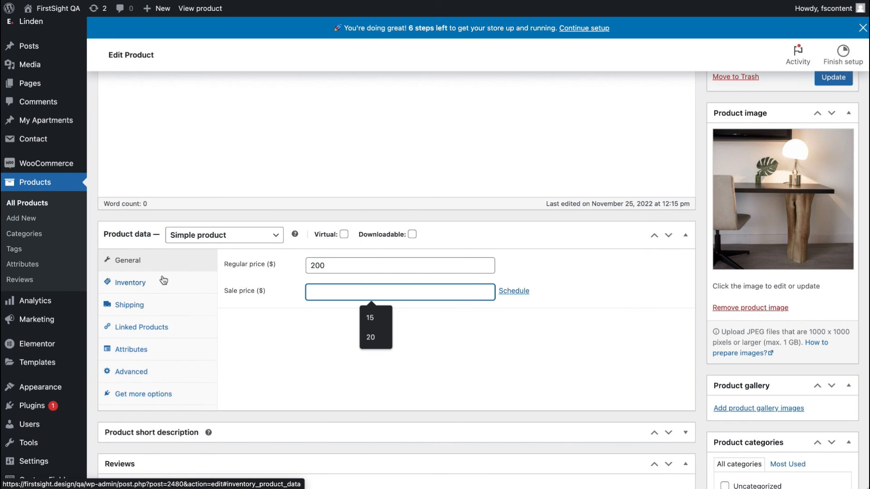
scroll(237, 350, "down", 5)
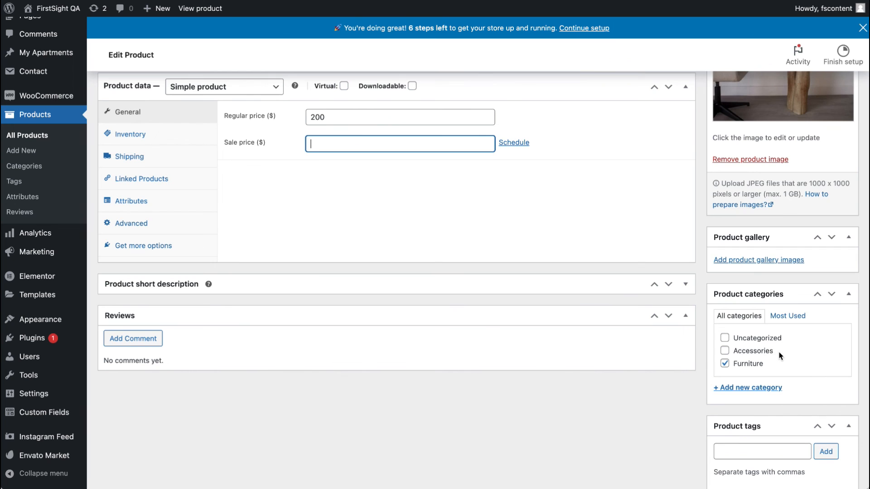
scroll(776, 355, "down", 3)
scroll(776, 354, "up", 1)
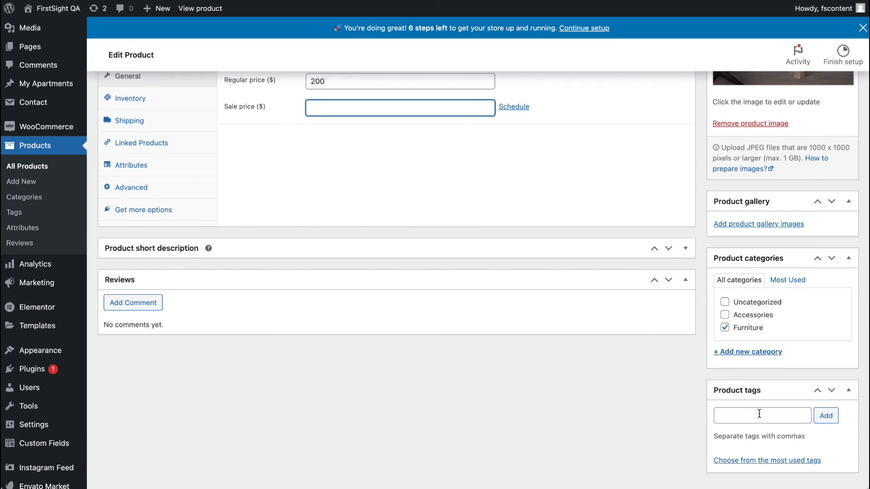
scroll(748, 327, "up", 10)
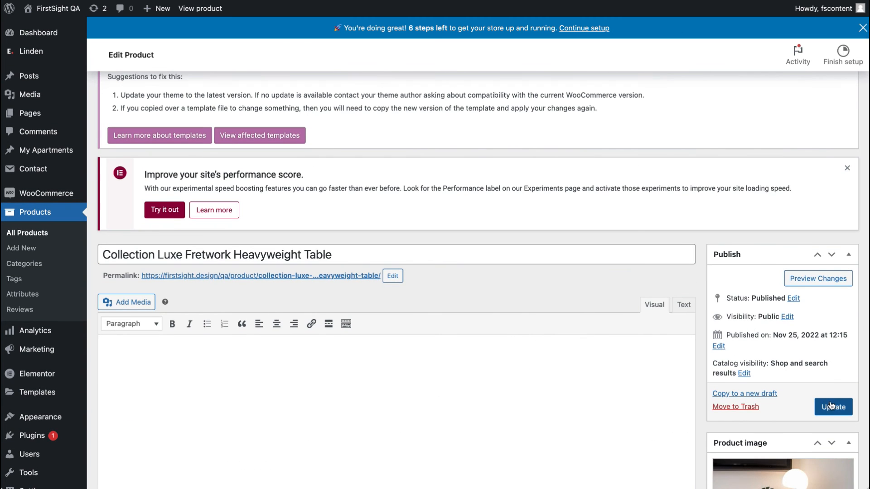
left_click(831, 406)
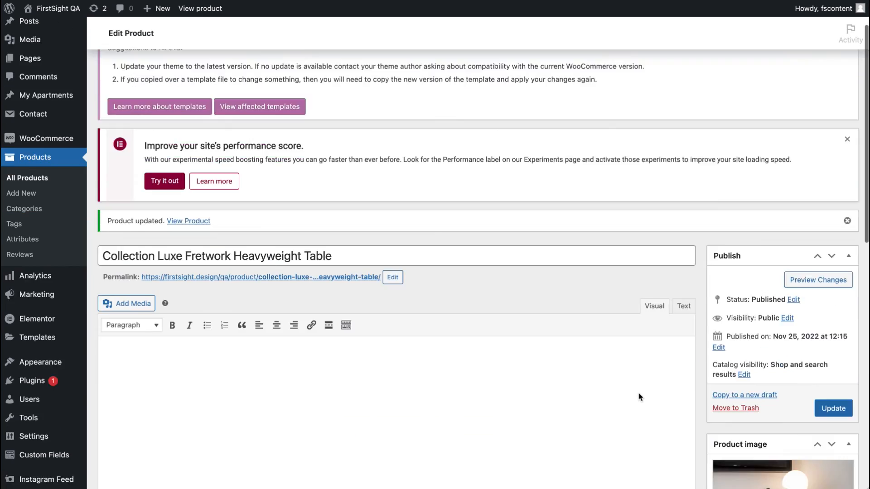
scroll(639, 397, "down", 10)
scroll(639, 396, "up", 1)
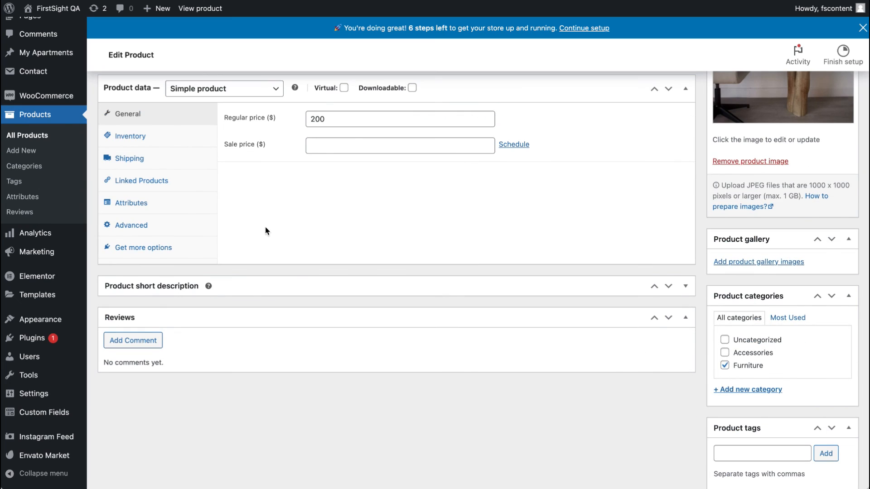
Step: Open the WooCommerce setup wizard, skip the store details and decline usage tracking
left_click(58, 101)
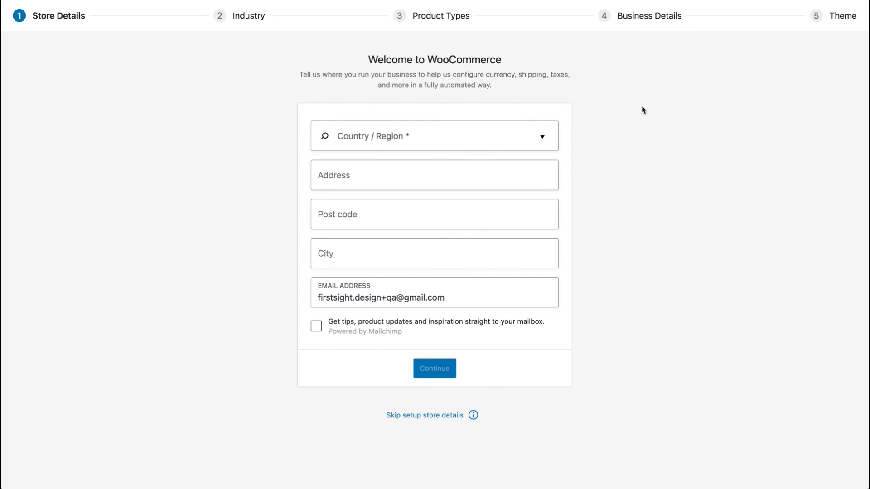
left_click(407, 415)
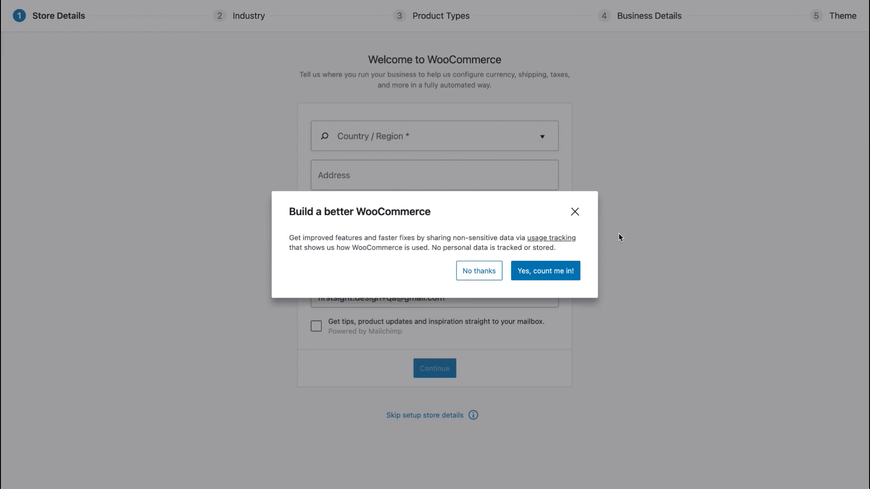
left_click(488, 271)
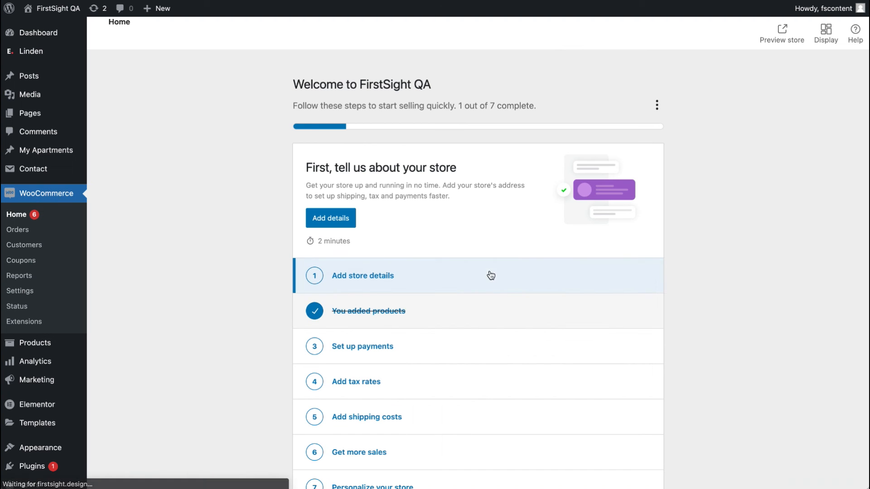
Step: Open WooCommerce settings and browse the General, Products and Shipping tabs
left_click(21, 293)
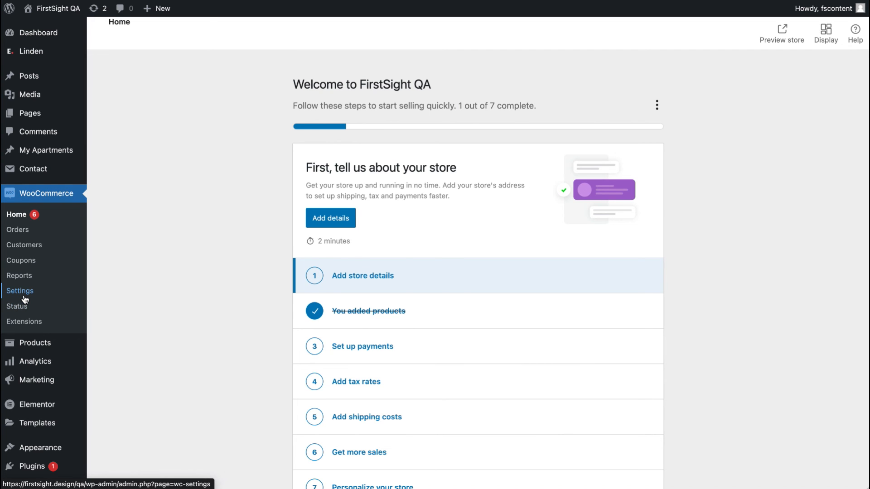
scroll(202, 304, "down", 15)
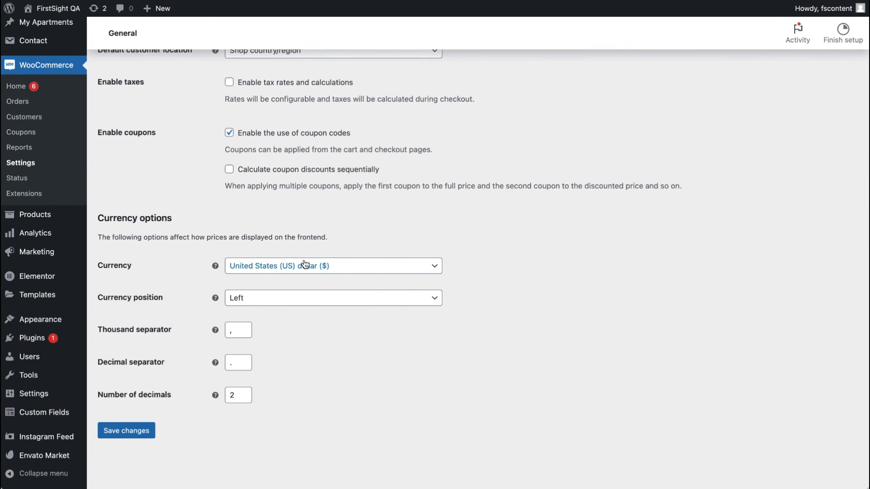
scroll(244, 373, "up", 15)
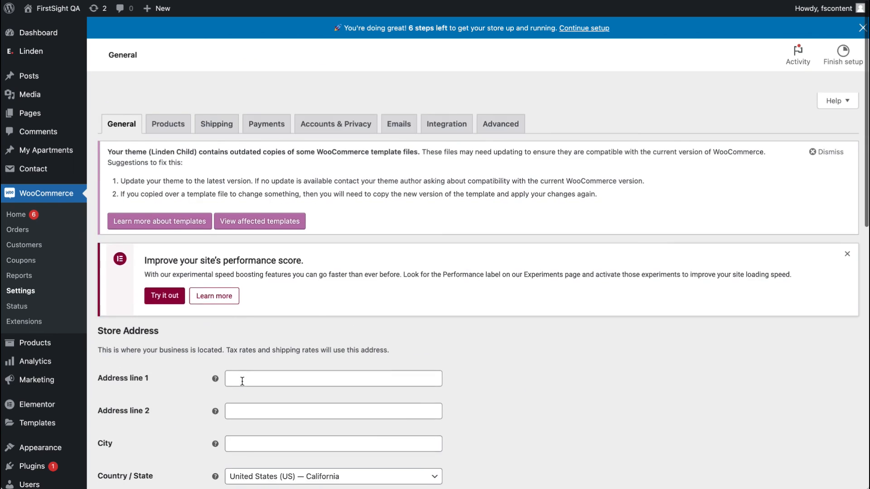
left_click(169, 104)
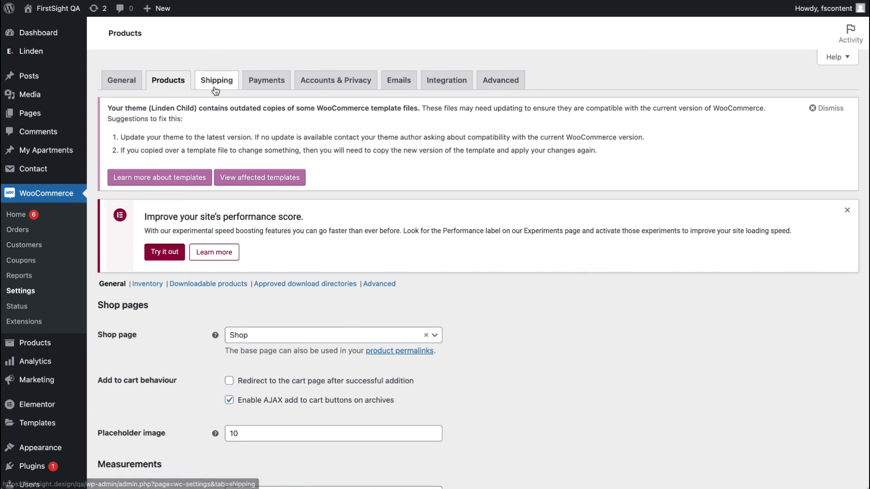
left_click(216, 90)
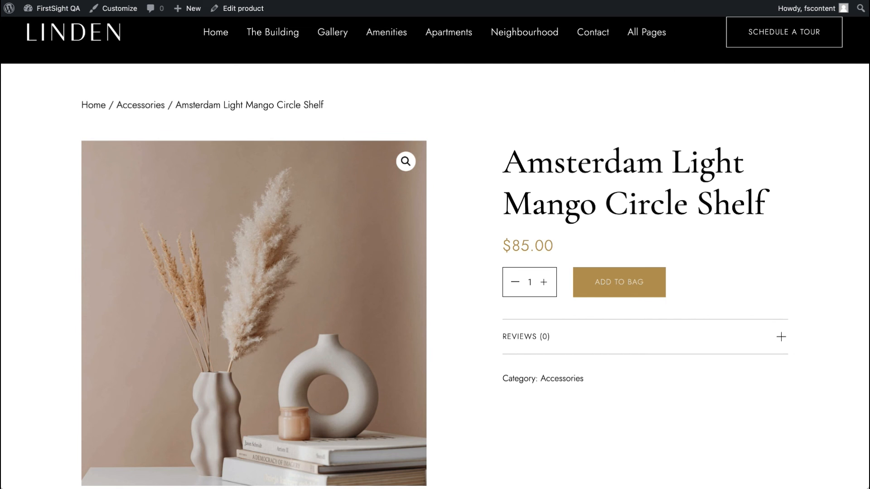
Step: Open the Accessories shop category on the site and add the Bronx Two Drawer Bed to the cart
left_click(140, 107)
mouse_move(647, 72)
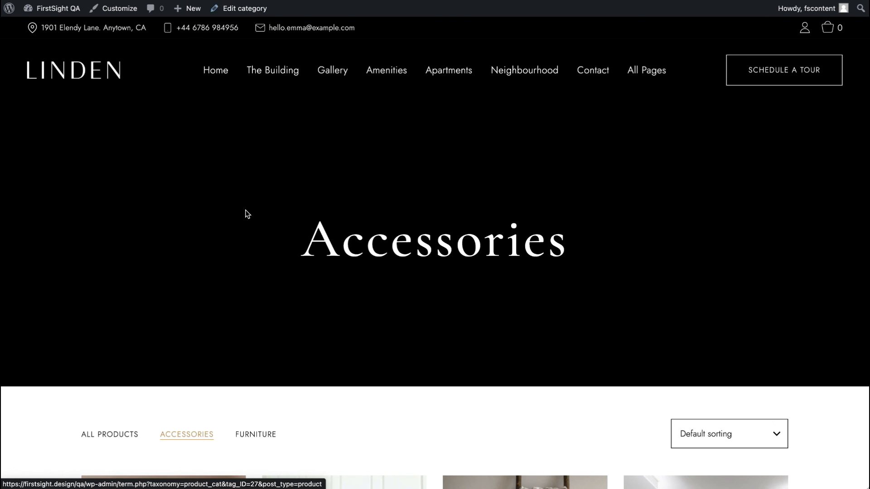
scroll(350, 206, "down", 10)
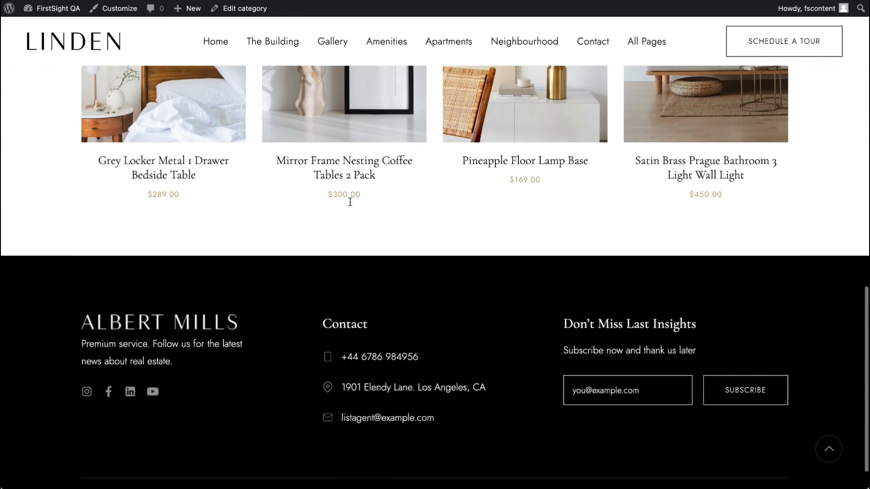
scroll(349, 201, "up", 6)
left_click(339, 197)
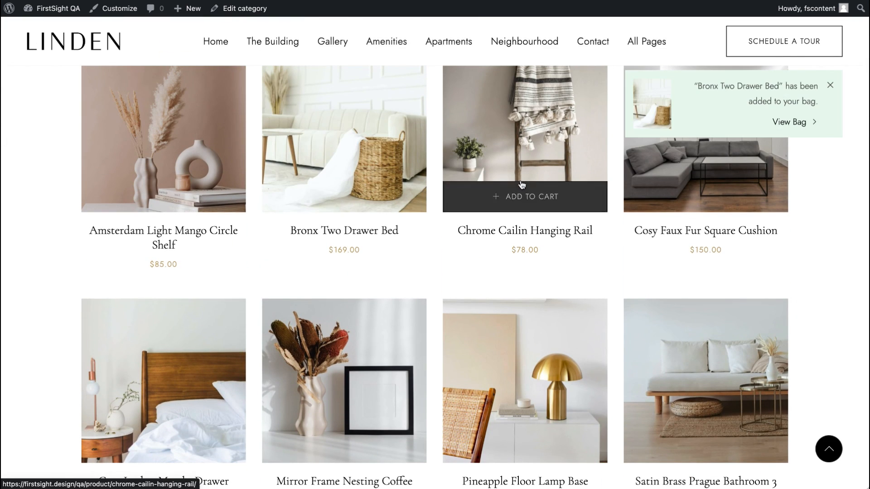
Step: View the bag, then proceed from the cart to the checkout page
scroll(522, 184, "up", 1)
left_click(800, 125)
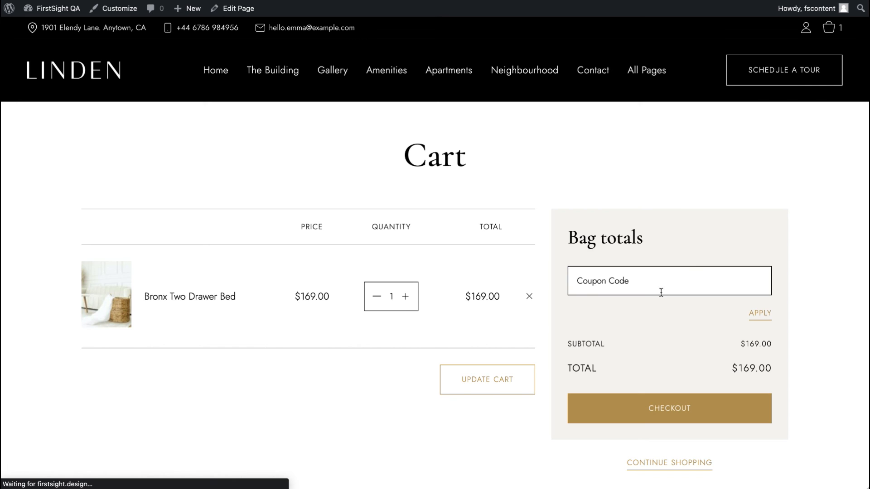
scroll(690, 258, "down", 3)
scroll(383, 327, "up", 3)
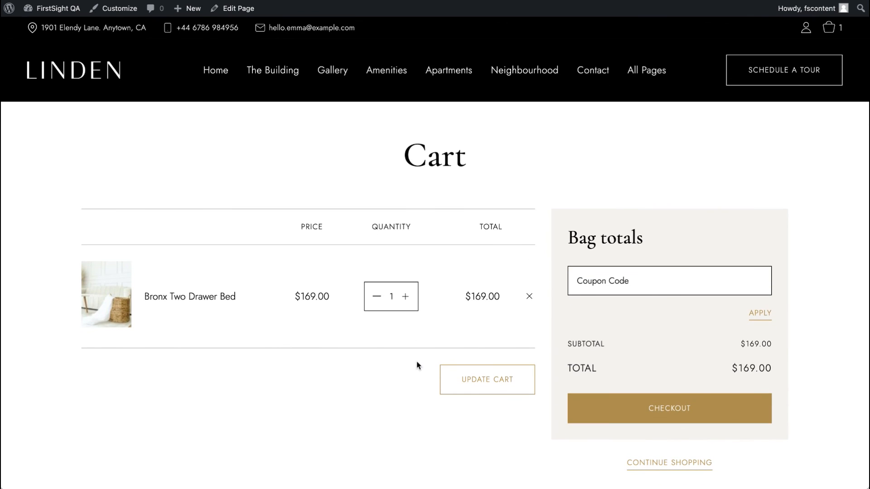
left_click(649, 402)
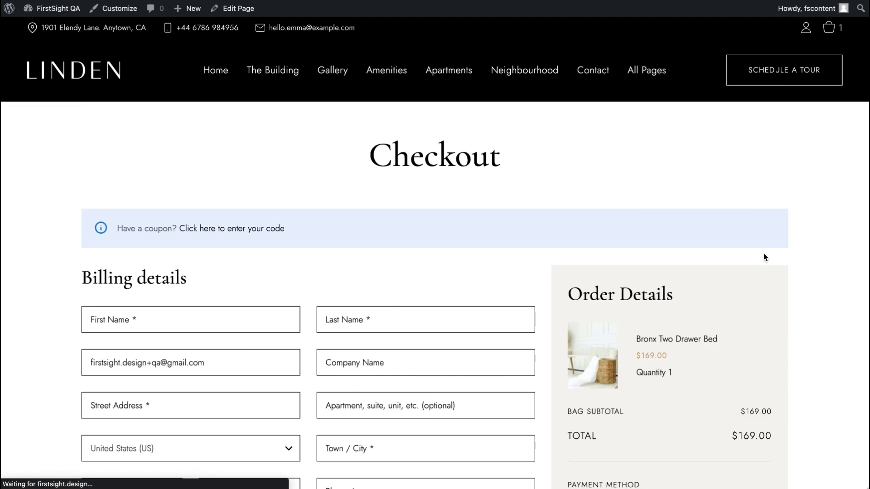
scroll(764, 254, "down", 10)
scroll(764, 255, "up", 15)
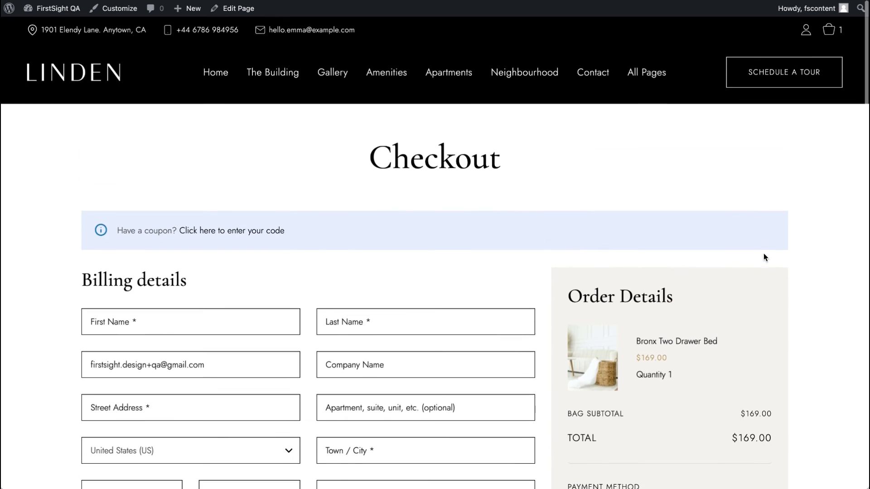
Step: Open the Single Property 1 home page from the All Pages menu
scroll(763, 255, "down", 2)
scroll(684, 103, "up", 2)
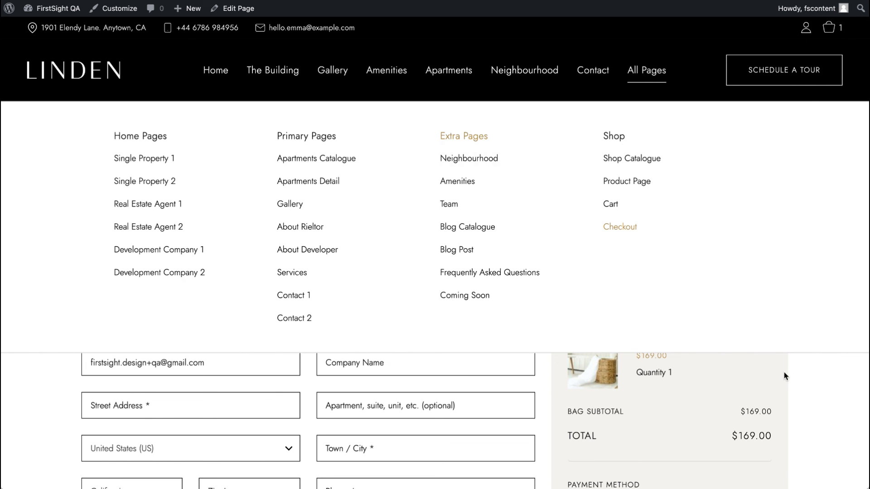
left_click(144, 158)
scroll(80, 177, "down", 10)
scroll(80, 179, "up", 10)
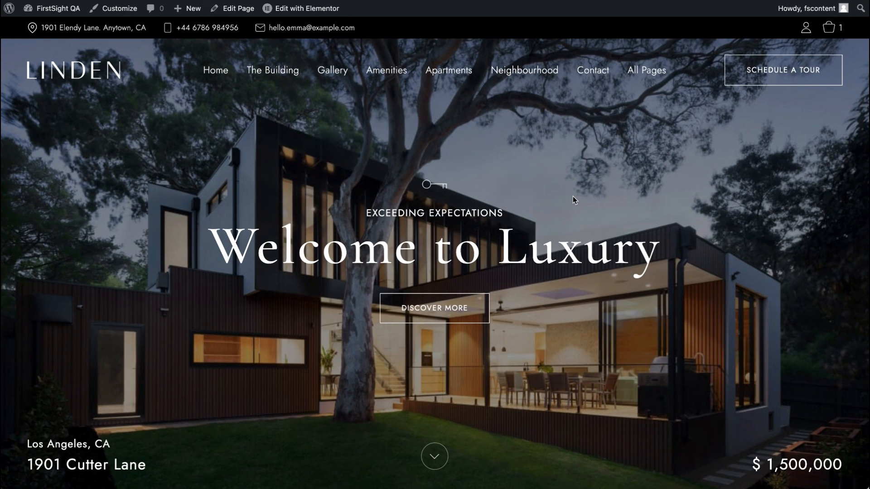
Step: Open the bag side panel from the cart icon and close it again
left_click(830, 29)
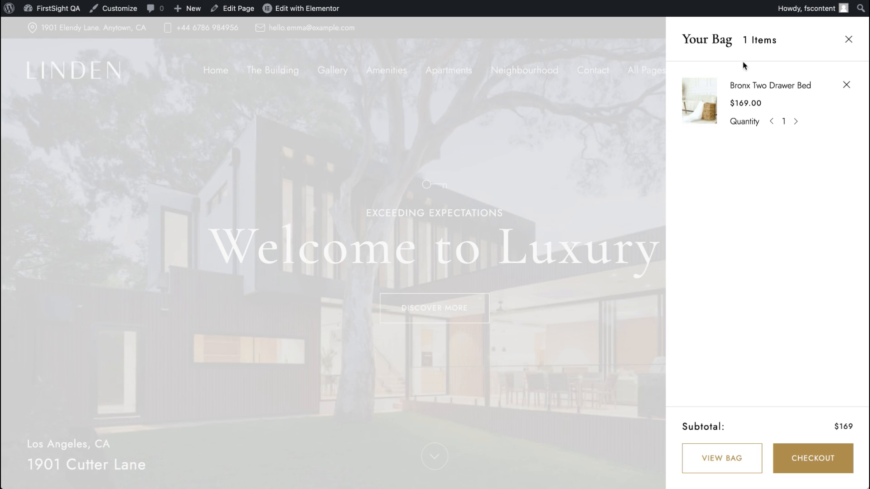
left_click(848, 40)
Step: Scroll through the Single Property 1 page to review its sections and property details
scroll(671, 153, "down", 15)
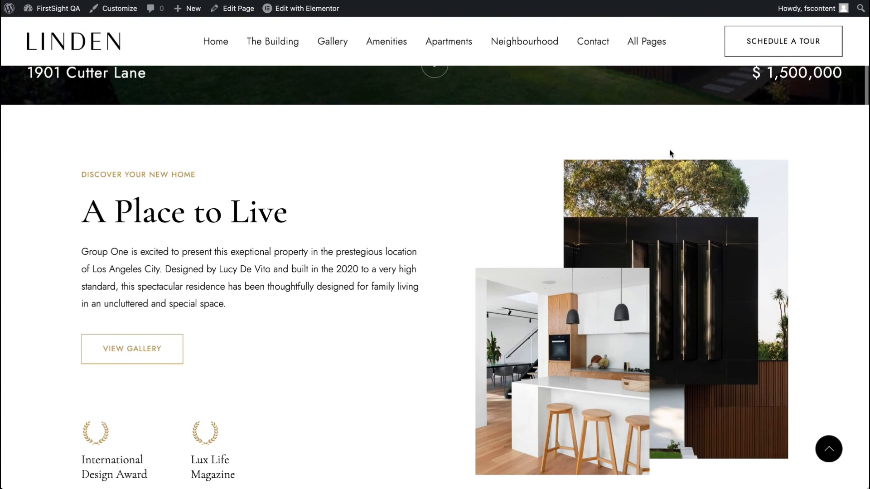
scroll(671, 153, "down", 10)
scroll(671, 154, "up", 20)
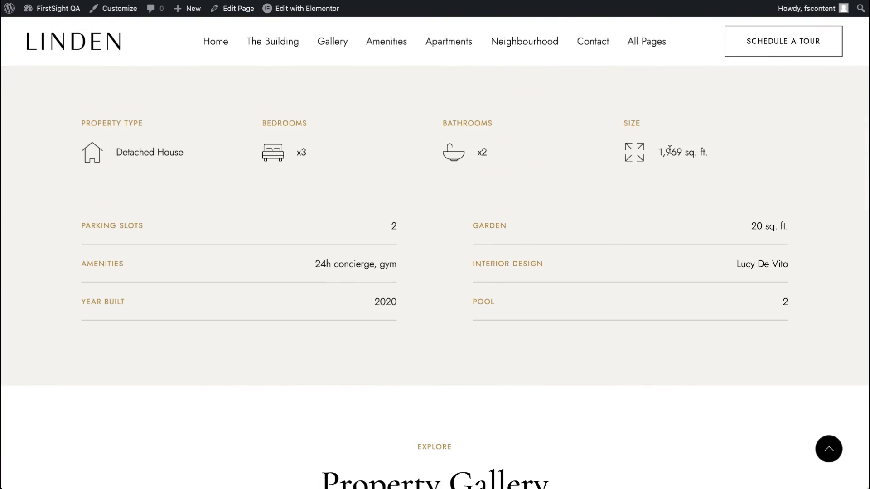
scroll(671, 153, "up", 4)
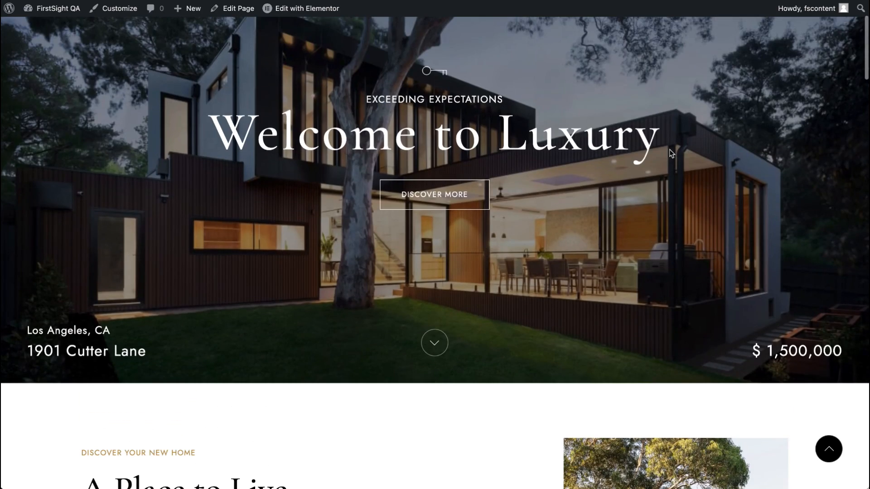
scroll(671, 154, "up", 3)
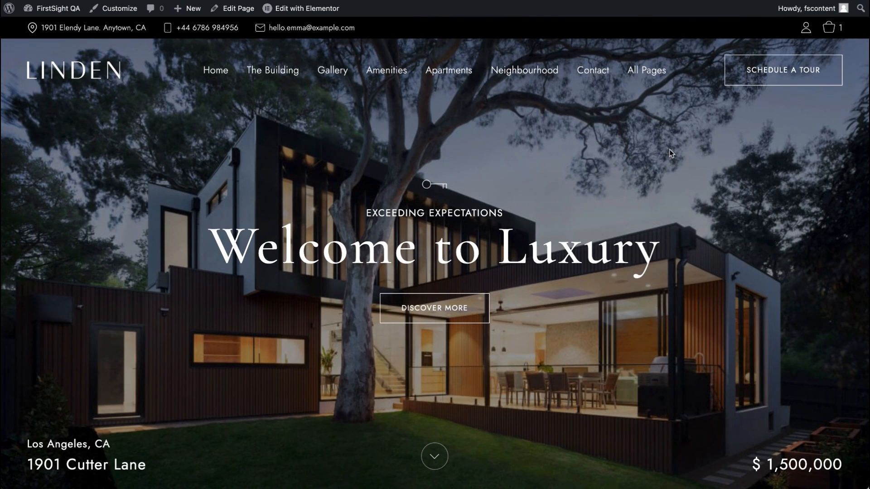